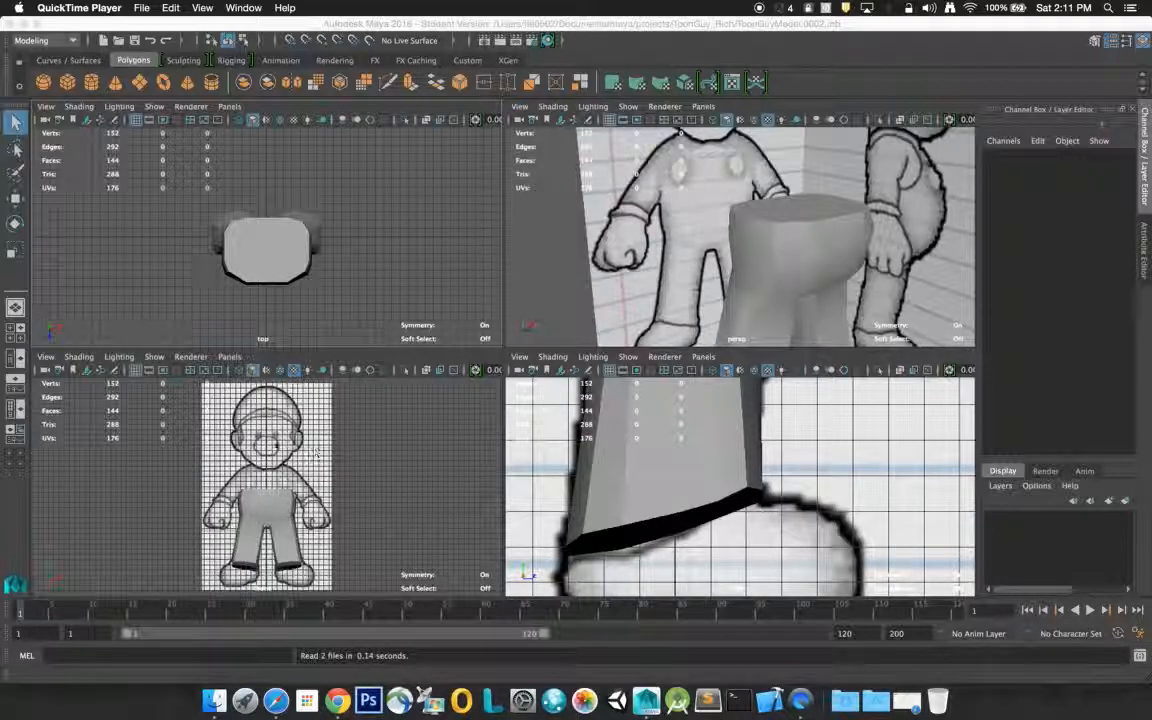
Hide the grid in the front, side and top views
{"action": "left_click", "coordinate": [140, 372]}
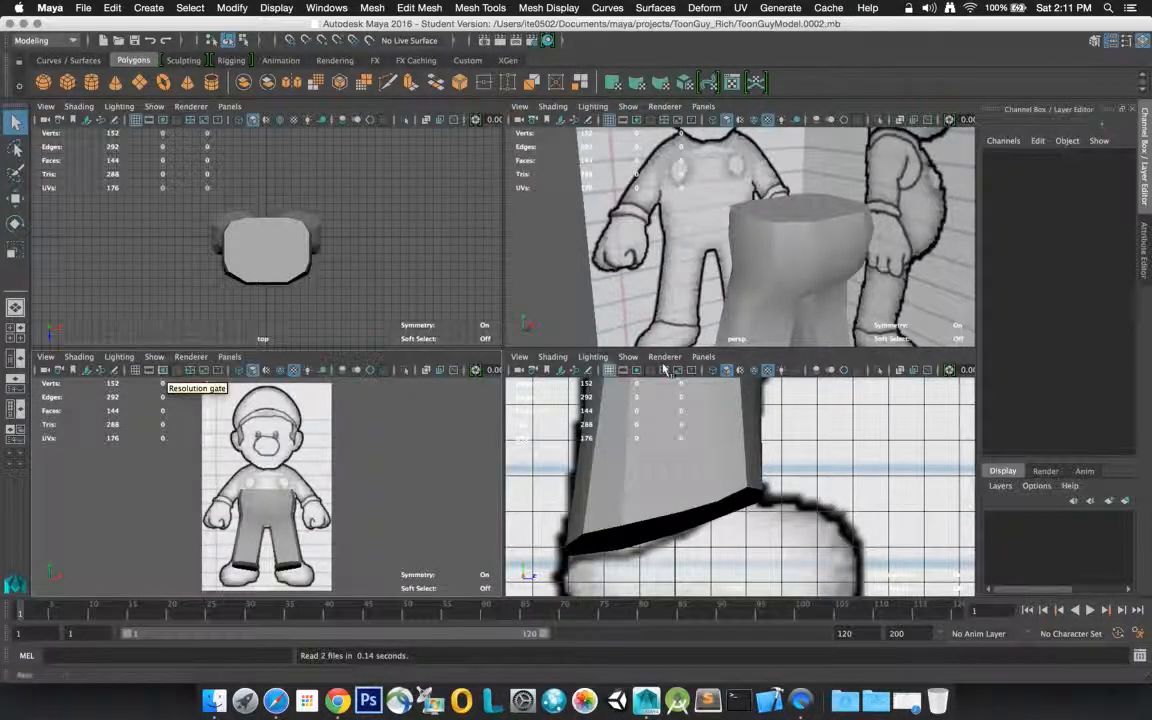
{"action": "left_click", "coordinate": [610, 370]}
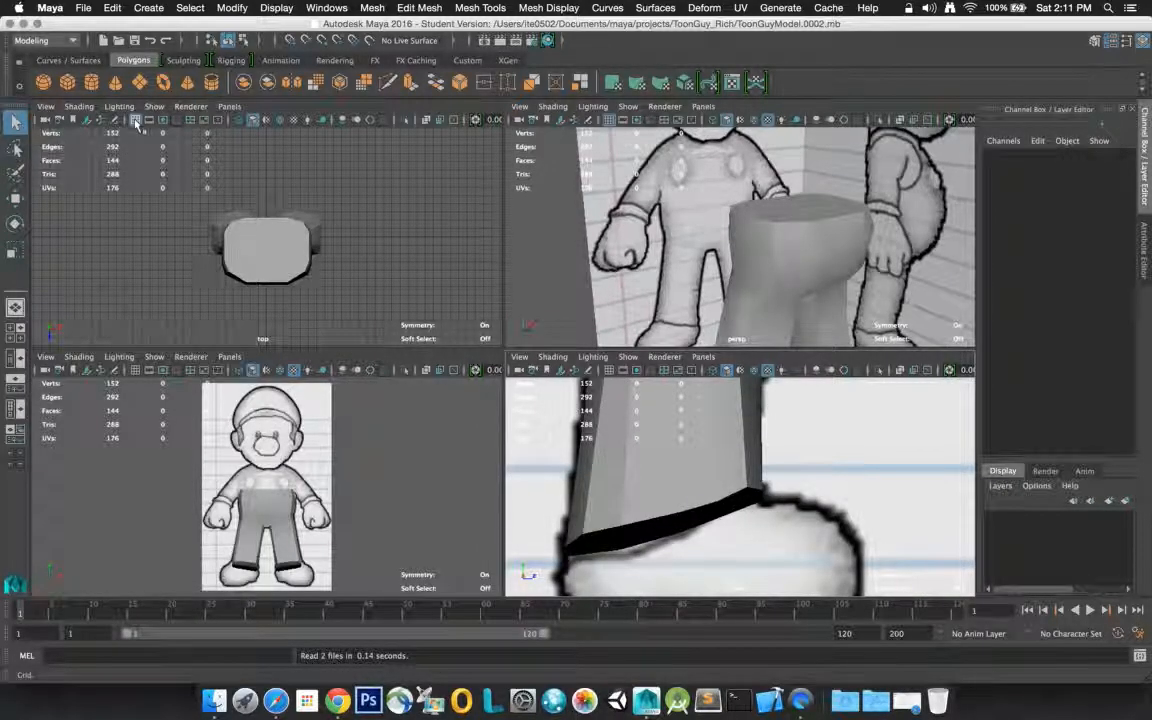
{"action": "left_click", "coordinate": [136, 120]}
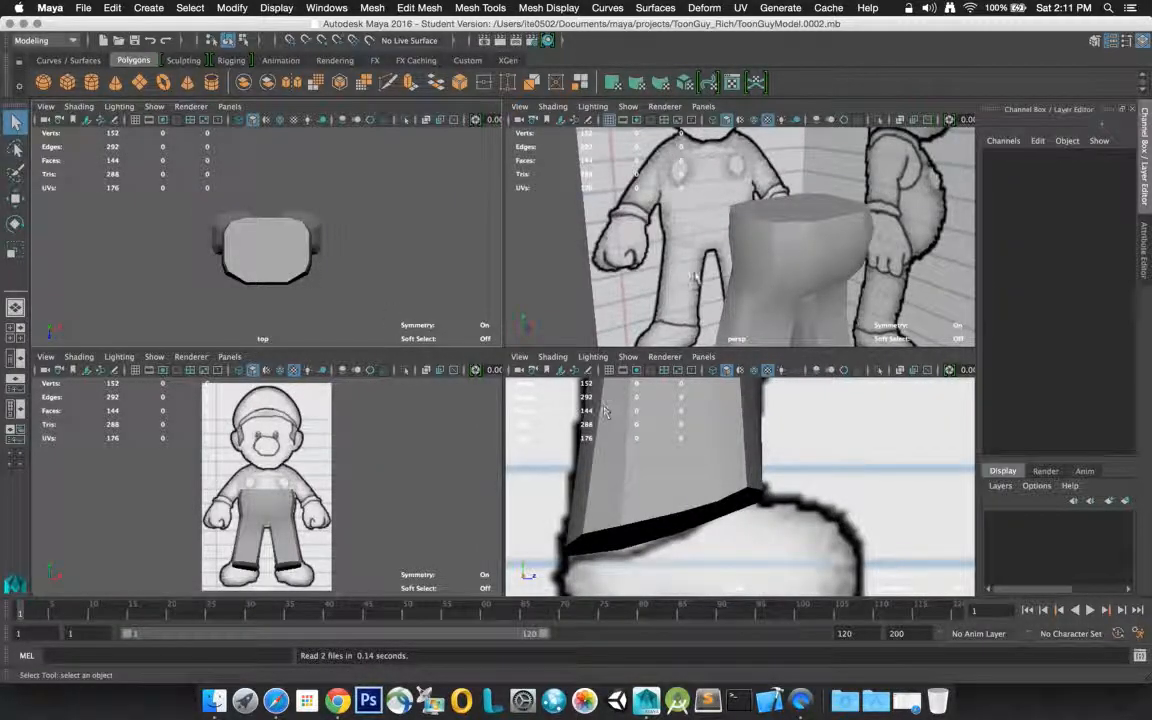
Examine the pants mesh against the character reference images in the perspective and front views
{"action": "left_click", "coordinate": [639, 226]}
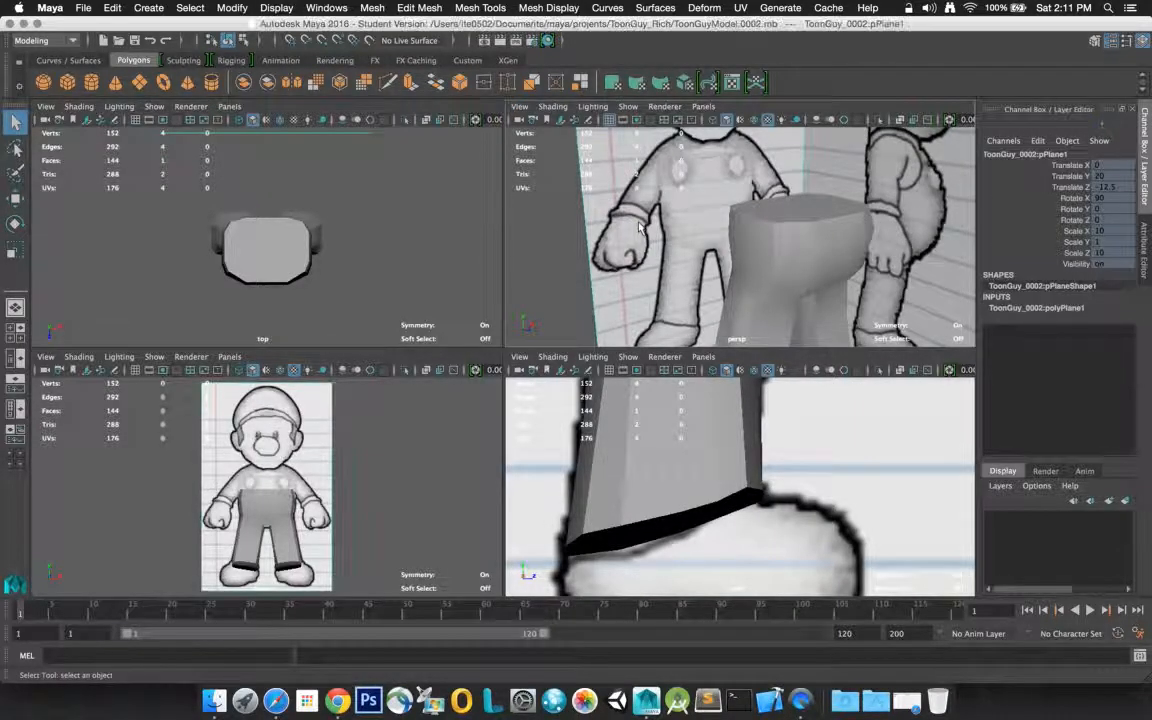
{"action": "mouse_move", "coordinate": [639, 226]}
{"action": "left_mouse_down", "text": "alt"}
{"action": "mouse_move", "coordinate": [620, 275]}
{"action": "mouse_move", "coordinate": [658, 288]}
{"action": "mouse_move", "coordinate": [722, 222]}
{"action": "mouse_move", "coordinate": [742, 226]}
{"action": "mouse_move", "coordinate": [758, 206]}
{"action": "mouse_move", "coordinate": [735, 240]}
{"action": "mouse_move", "coordinate": [655, 225]}
{"action": "mouse_move", "coordinate": [682, 254]}
{"action": "mouse_move", "coordinate": [660, 240]}
{"action": "mouse_move", "coordinate": [700, 250]}
{"action": "mouse_move", "coordinate": [681, 257]}
{"action": "mouse_move", "coordinate": [688, 233]}
{"action": "mouse_move", "coordinate": [746, 219]}
{"action": "mouse_move", "coordinate": [585, 210]}
{"action": "mouse_move", "coordinate": [618, 226]}
{"action": "left_mouse_up", "text": "alt"}
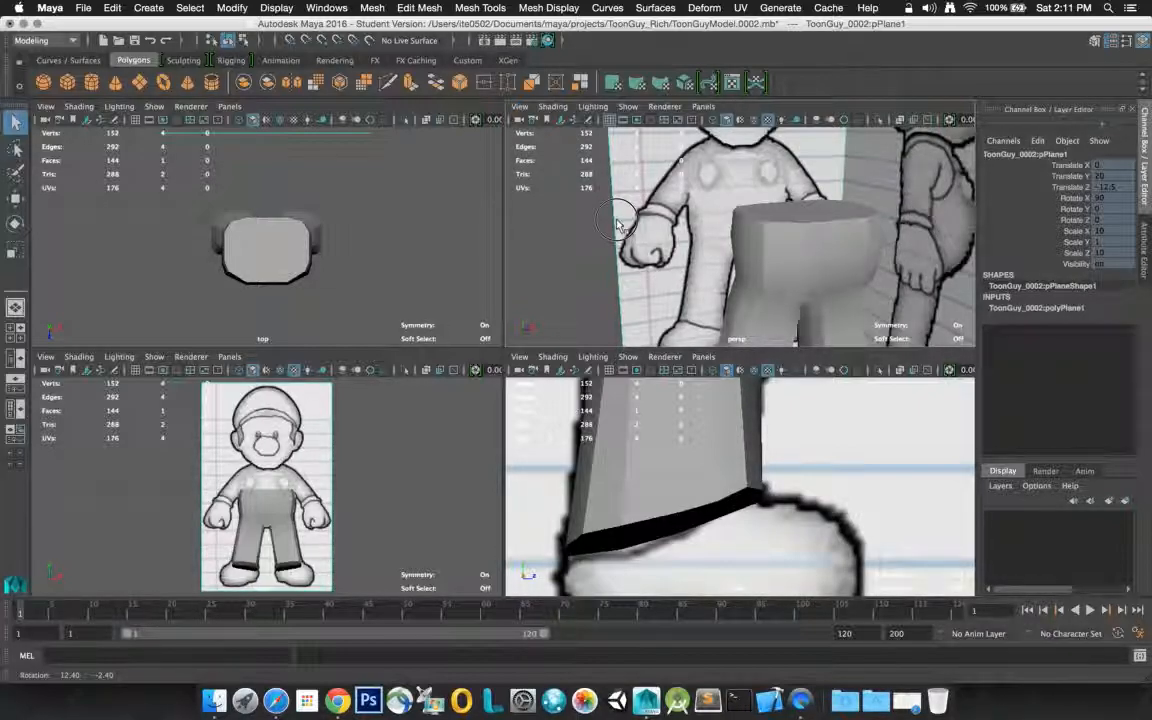
{"action": "left_click_drag", "start_coordinate": [618, 226], "coordinate": [720, 242], "text": "alt"}
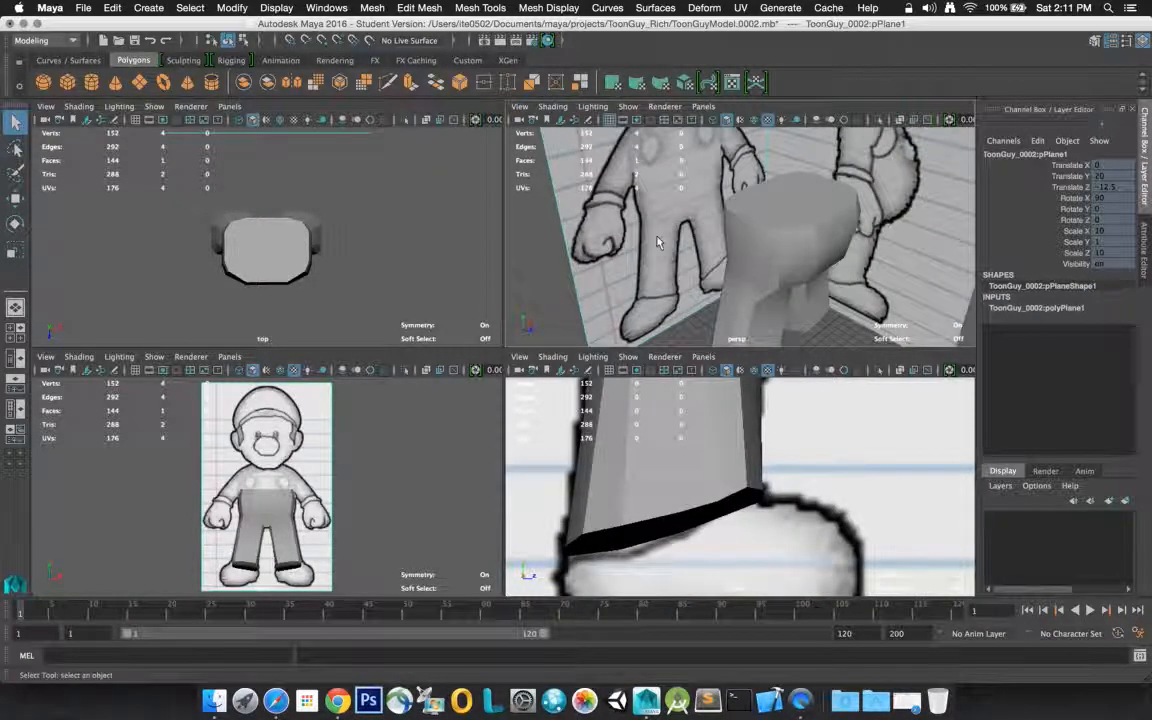
{"action": "left_click", "coordinate": [794, 248]}
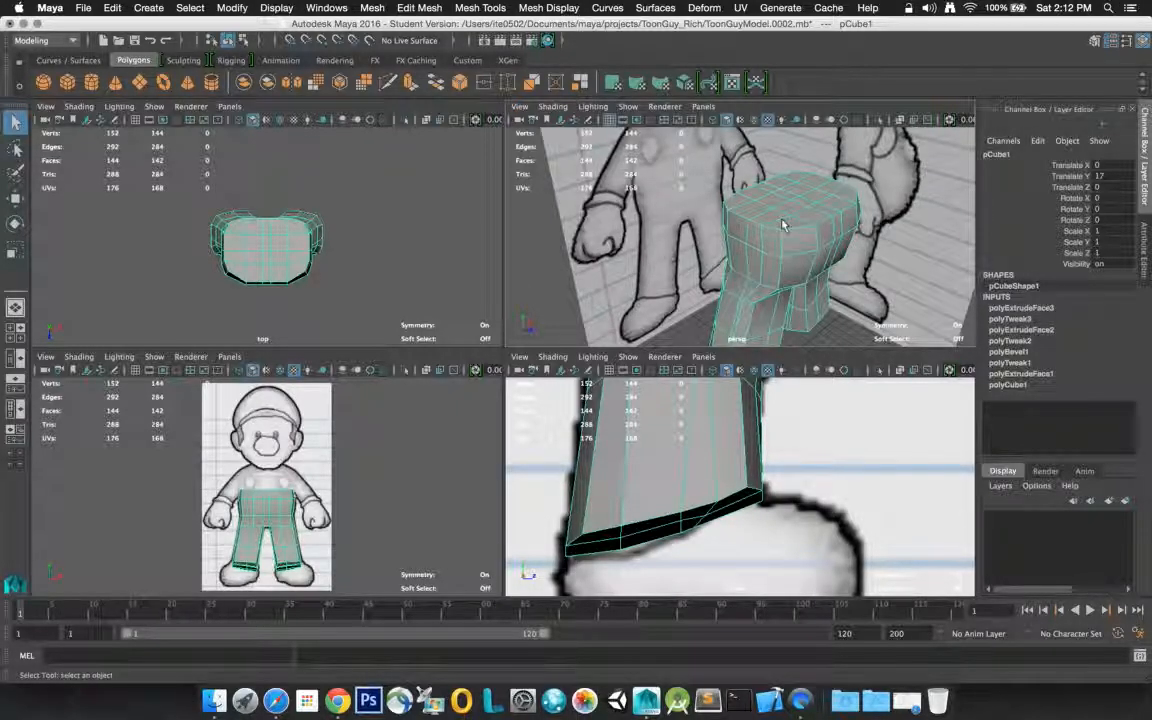
{"action": "left_click", "coordinate": [437, 449]}
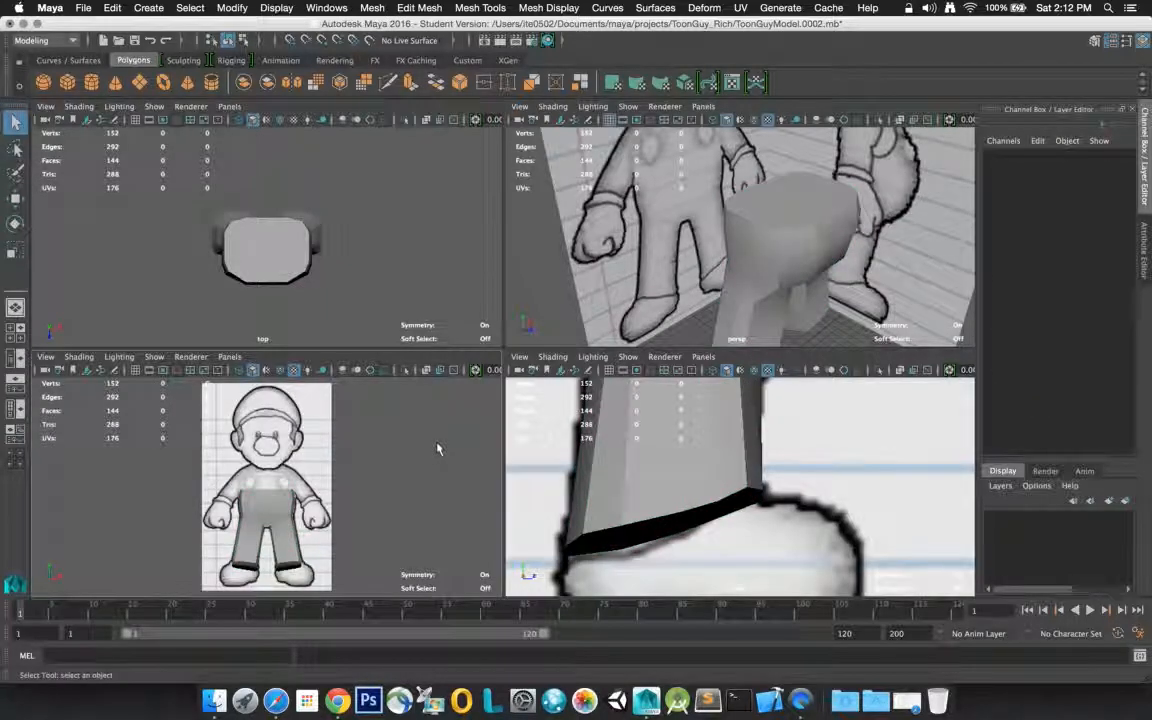
{"action": "key", "text": "space"}
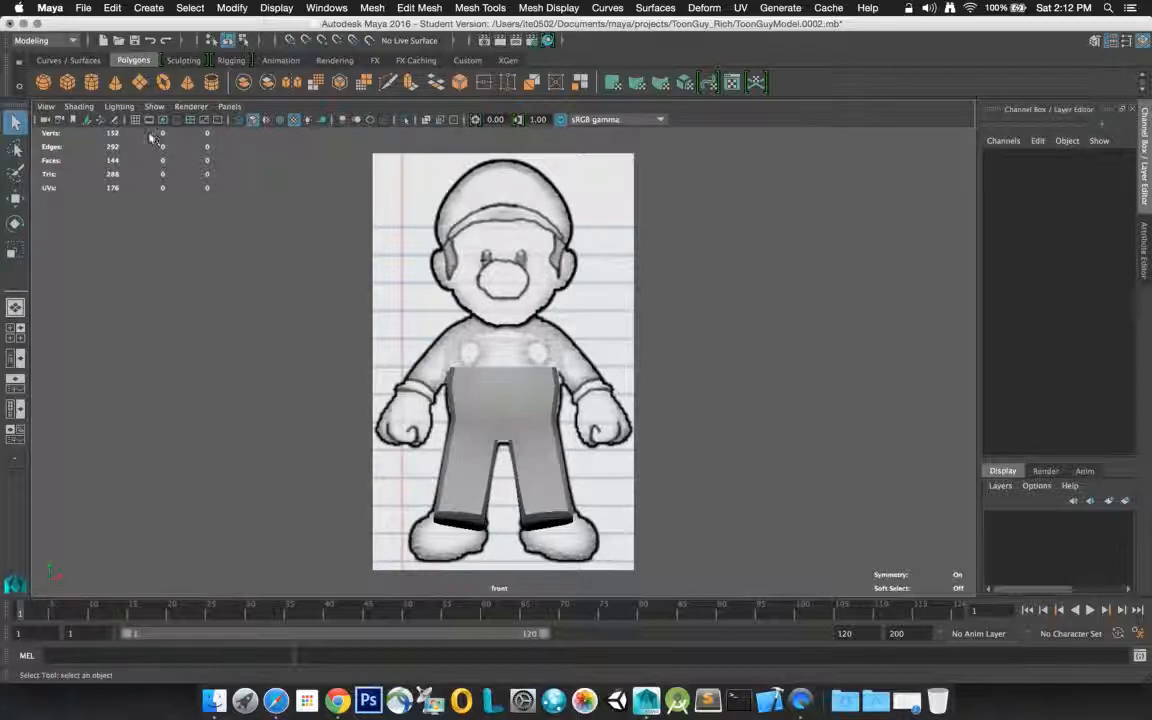
{"action": "key", "text": "space"}
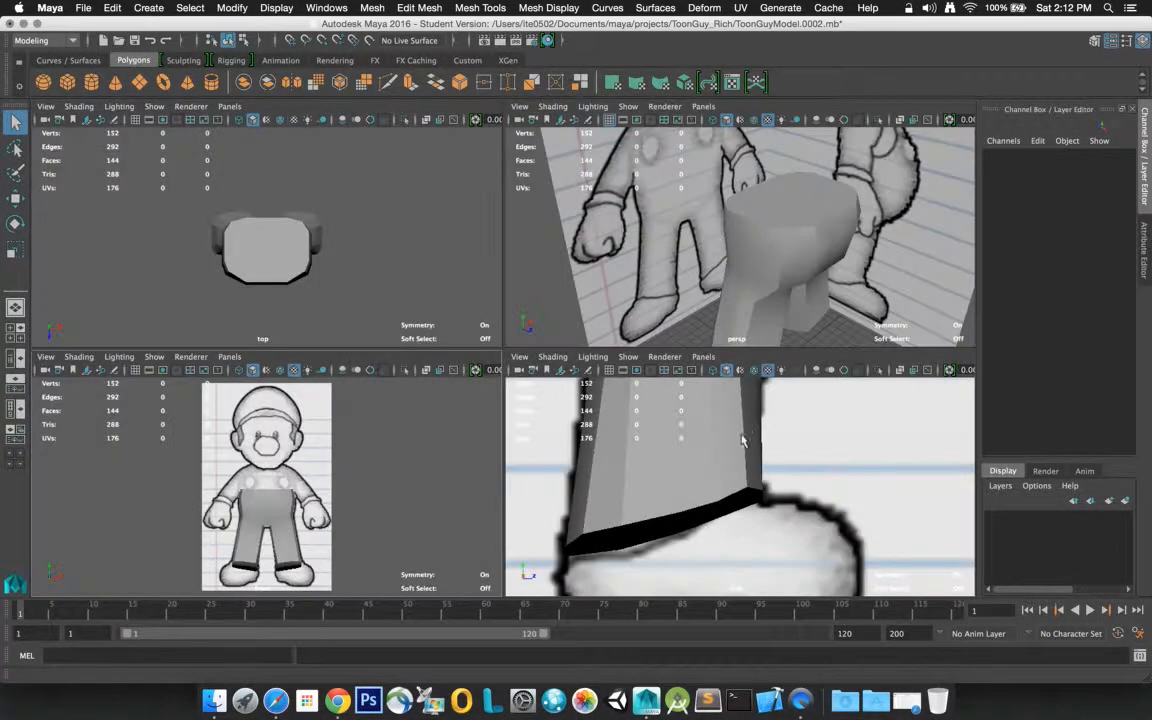
Frame the pants mesh in the side view and check its profile against the whole-leg reference drawing
{"action": "left_click", "coordinate": [742, 440]}
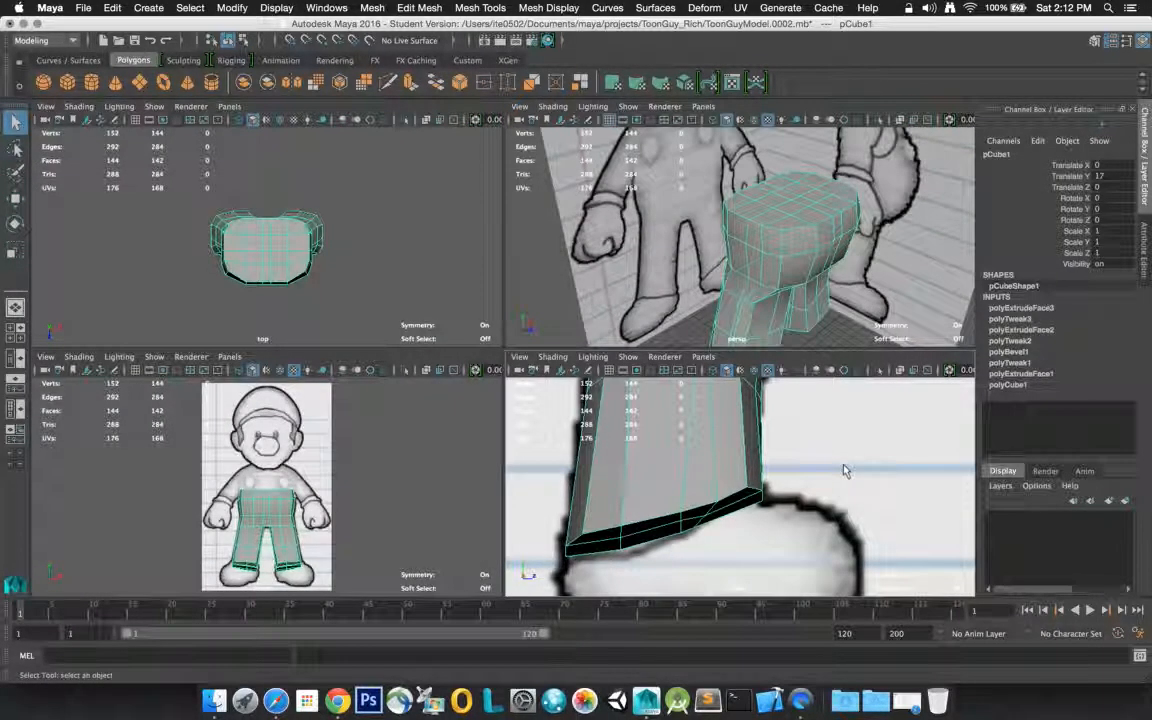
{"action": "key", "text": "space"}
{"action": "key", "text": "f"}
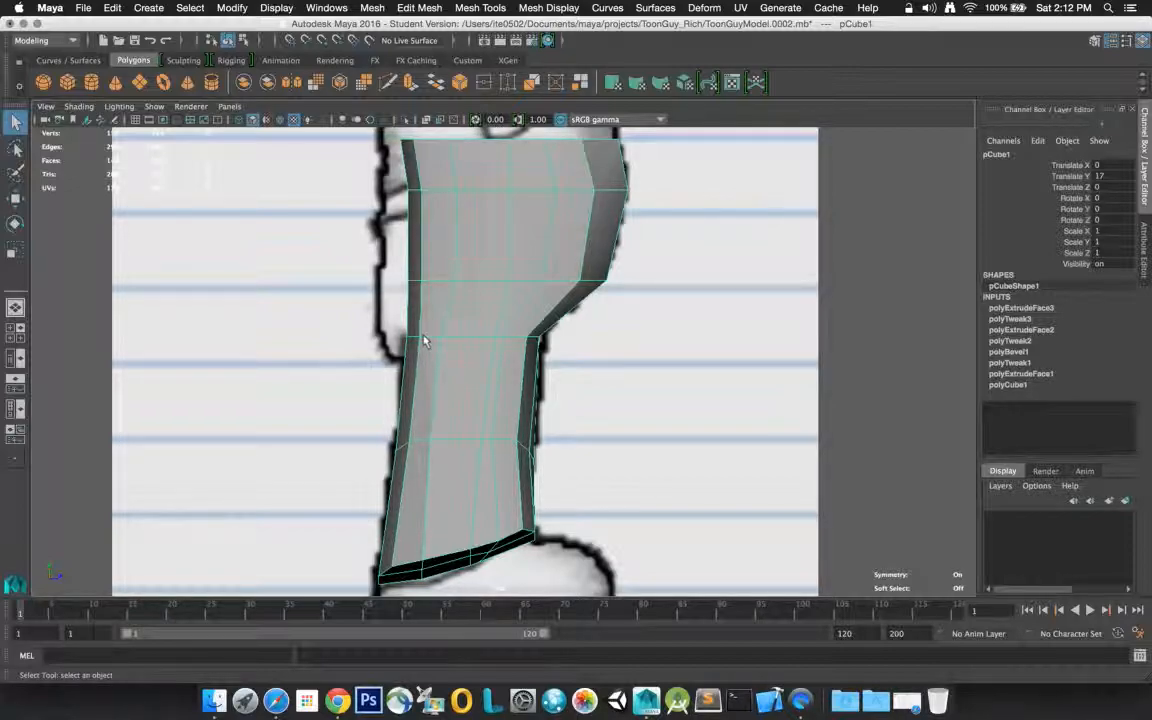
{"action": "scroll", "coordinate": [423, 340], "scroll_direction": "up", "scroll_amount": 1}
{"action": "scroll", "coordinate": [423, 340], "scroll_direction": "down", "scroll_amount": 3}
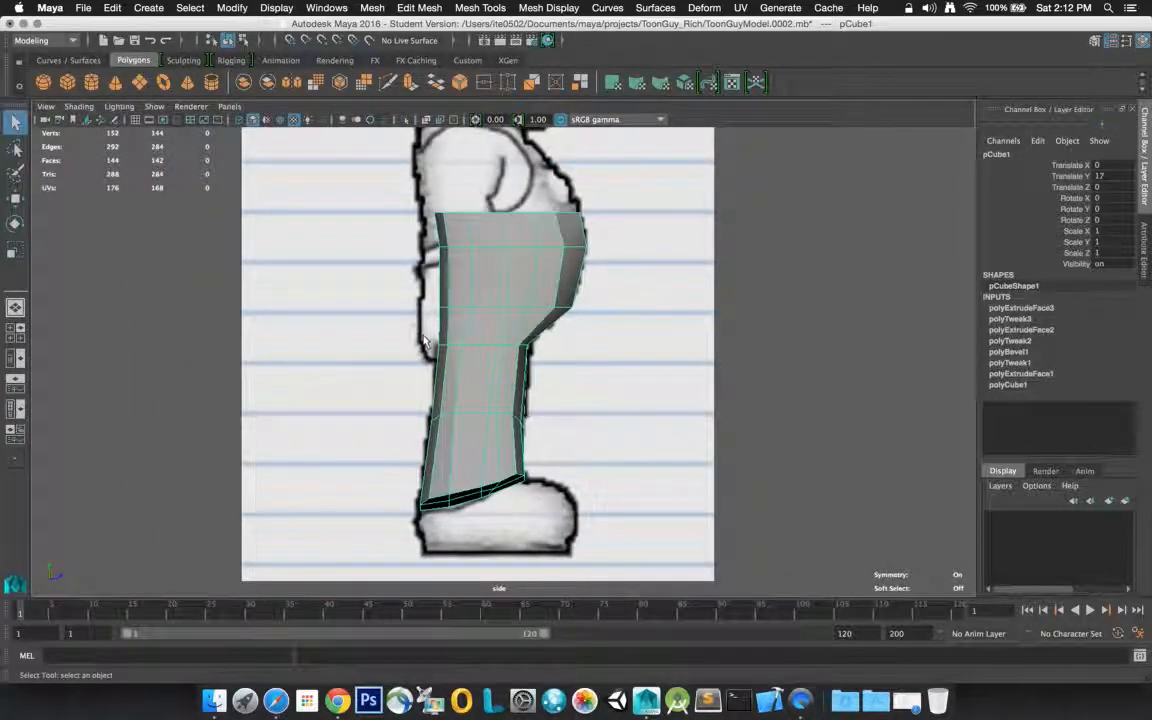
{"action": "scroll", "coordinate": [423, 340], "scroll_direction": "down", "scroll_amount": 1}
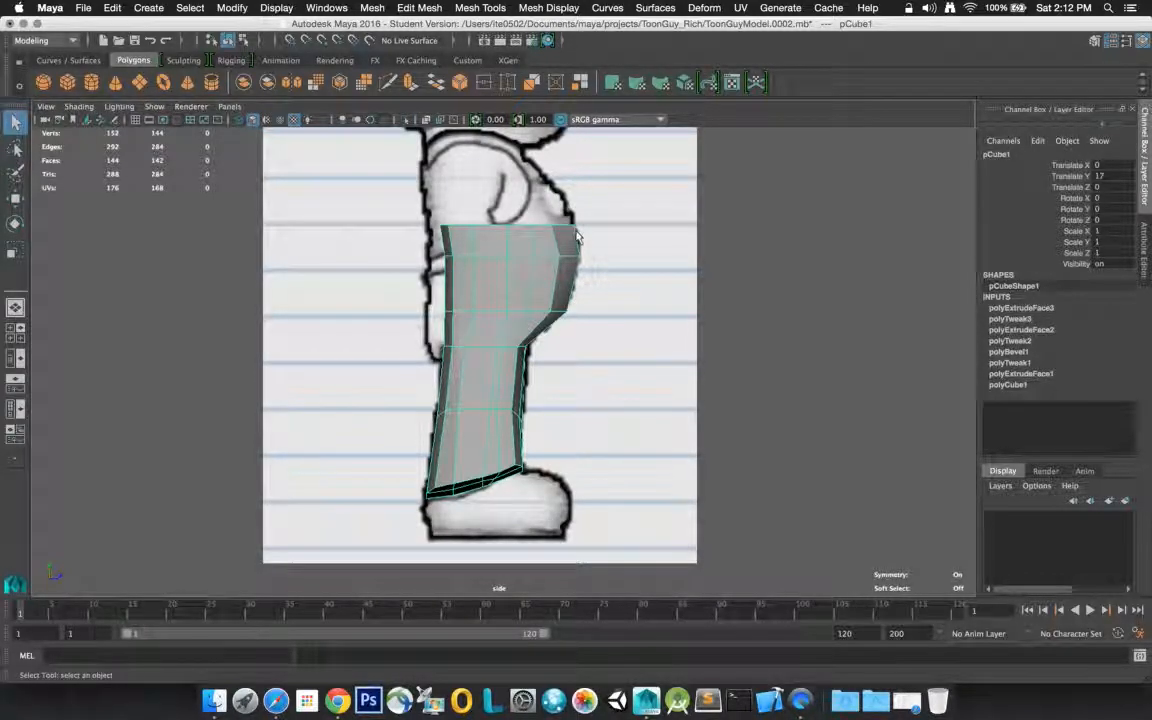
{"action": "key", "text": "space"}
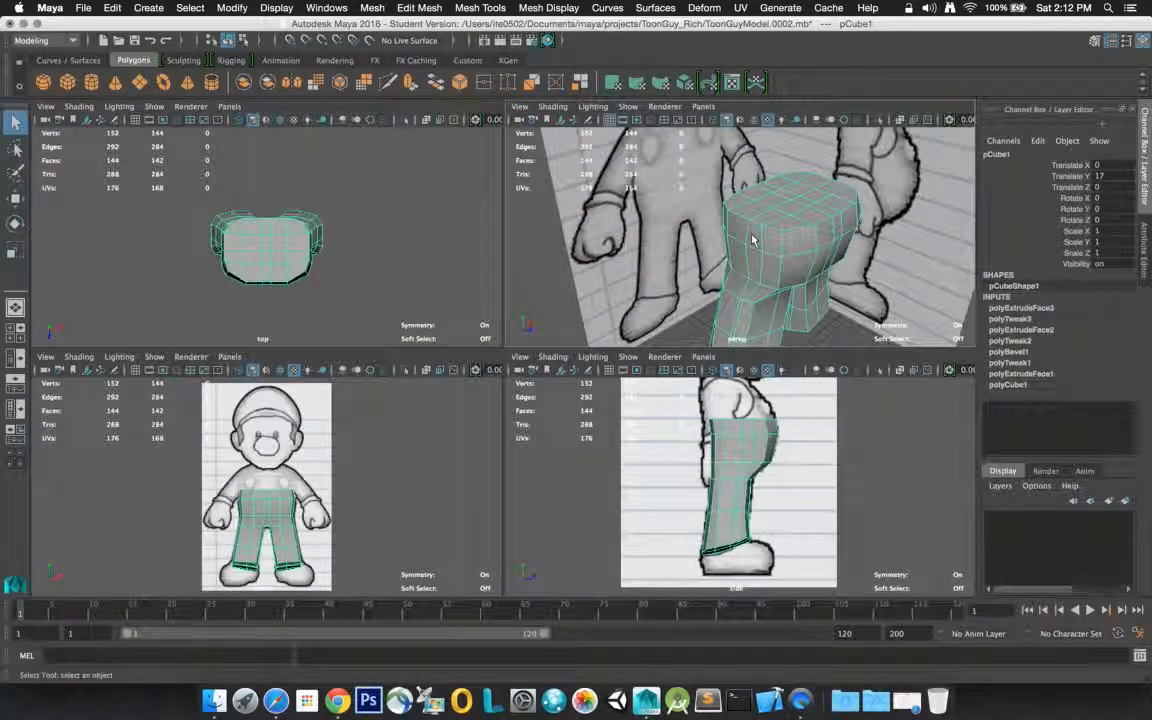
Move a symmetric pair of vertices on the back of the pants' hip area slightly along the Z axis
{"action": "left_click_drag", "start_coordinate": [678, 217], "coordinate": [897, 211], "text": "alt"}
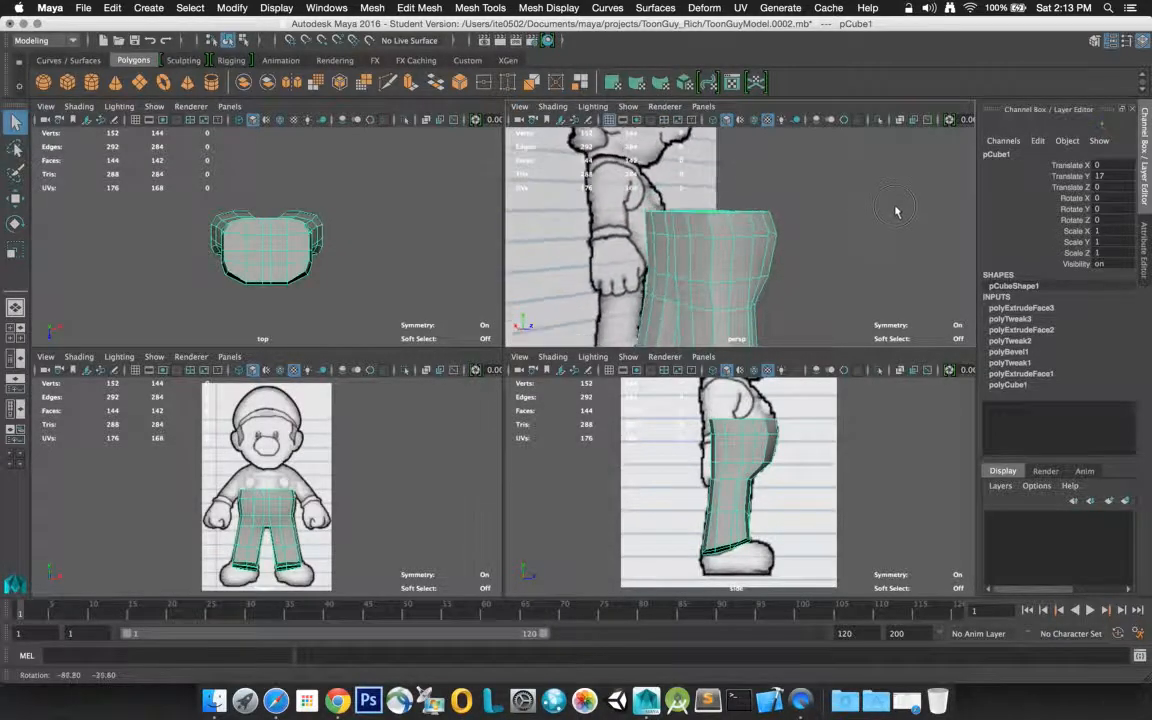
{"action": "right_click_drag", "start_coordinate": [682, 281], "coordinate": [681, 246]}
{"action": "left_click", "coordinate": [678, 279]}
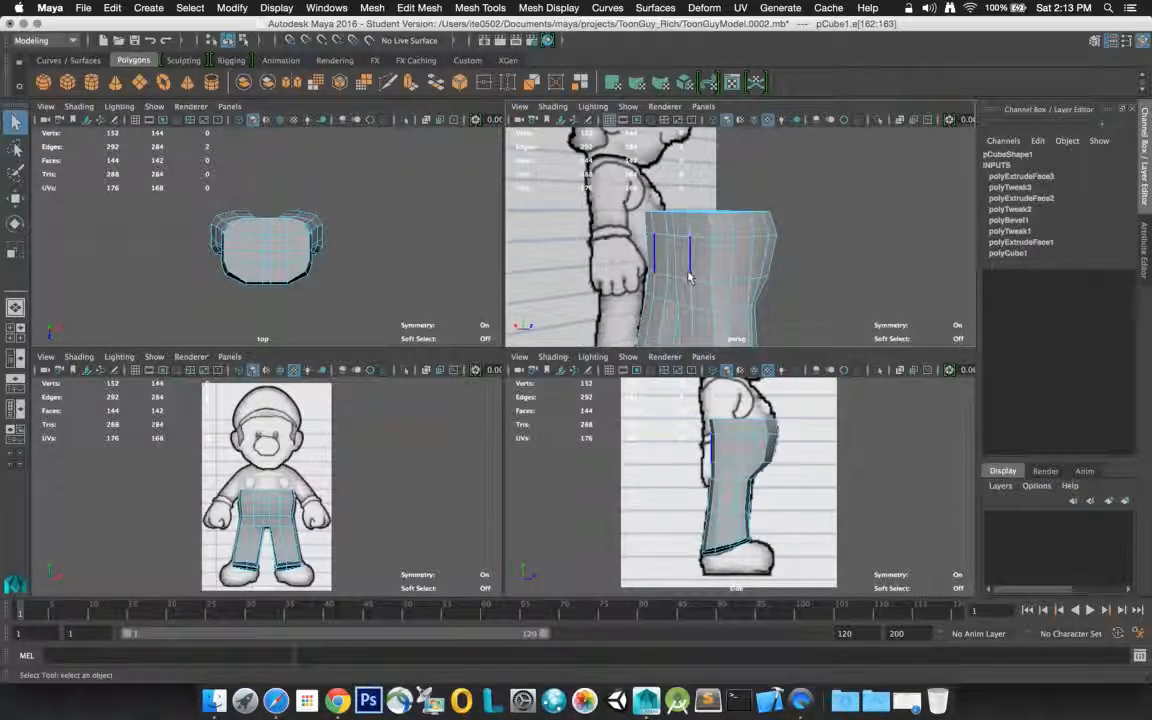
{"action": "right_click_drag", "start_coordinate": [688, 277], "coordinate": [647, 272]}
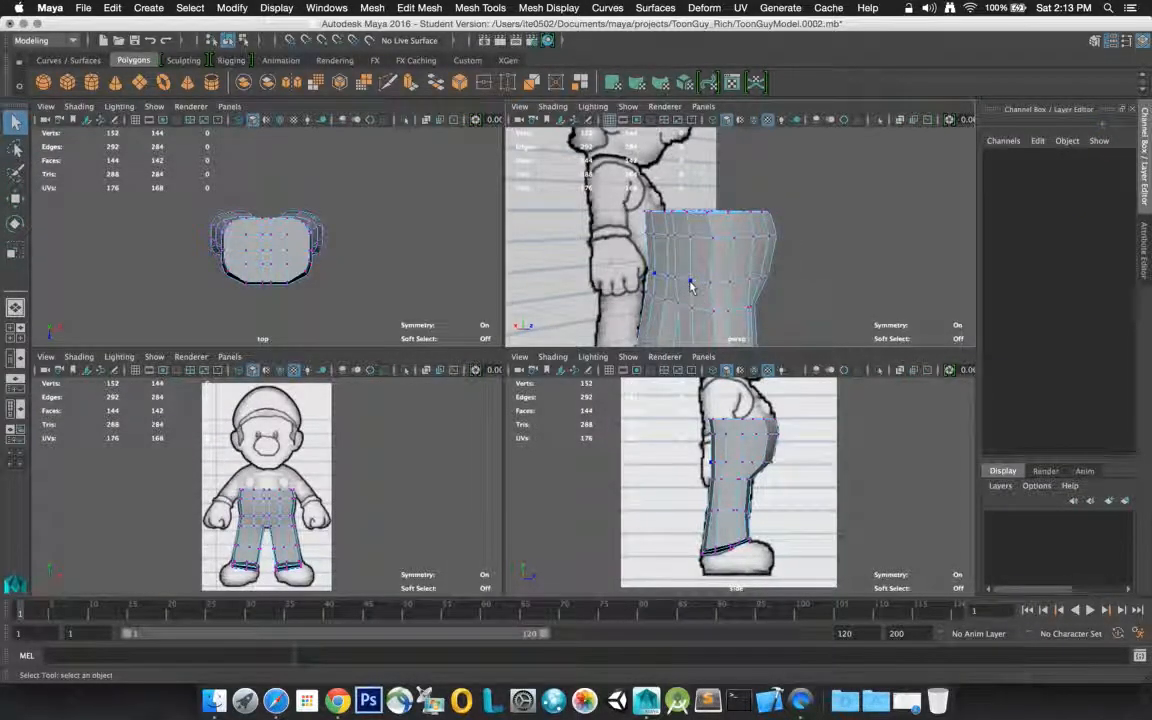
{"action": "left_click", "coordinate": [689, 284]}
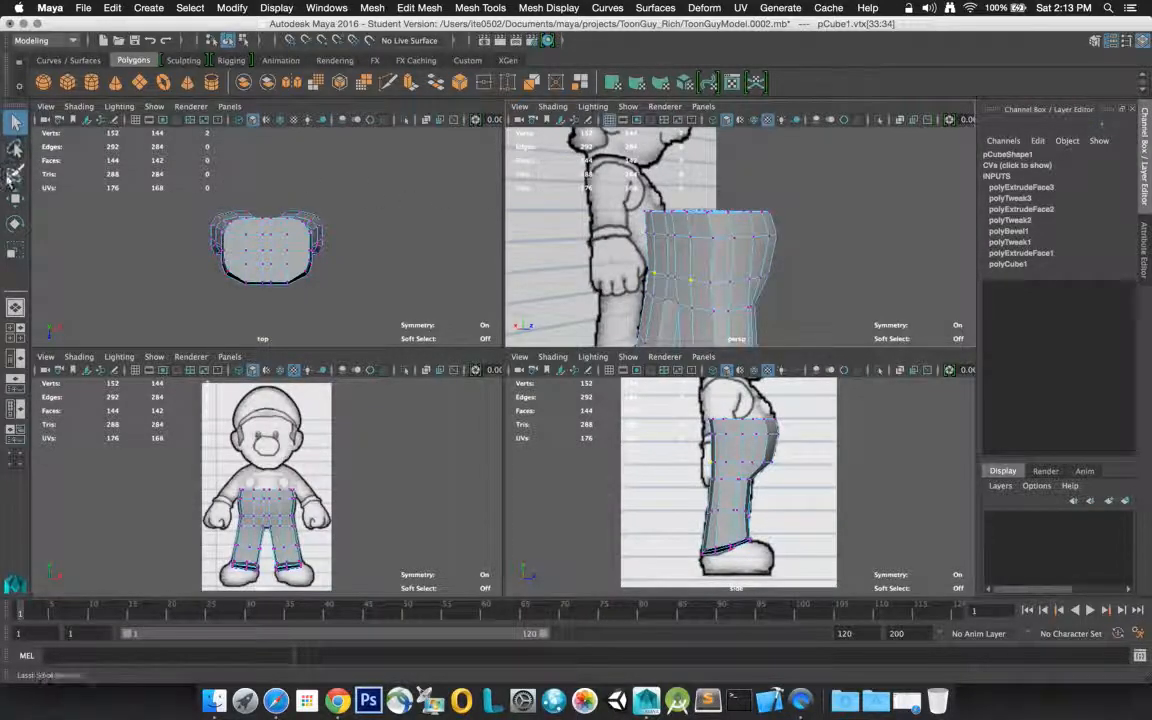
{"action": "left_click", "coordinate": [15, 198]}
{"action": "left_click_drag", "start_coordinate": [690, 281], "coordinate": [714, 284]}
{"action": "left_click", "coordinate": [712, 284]}
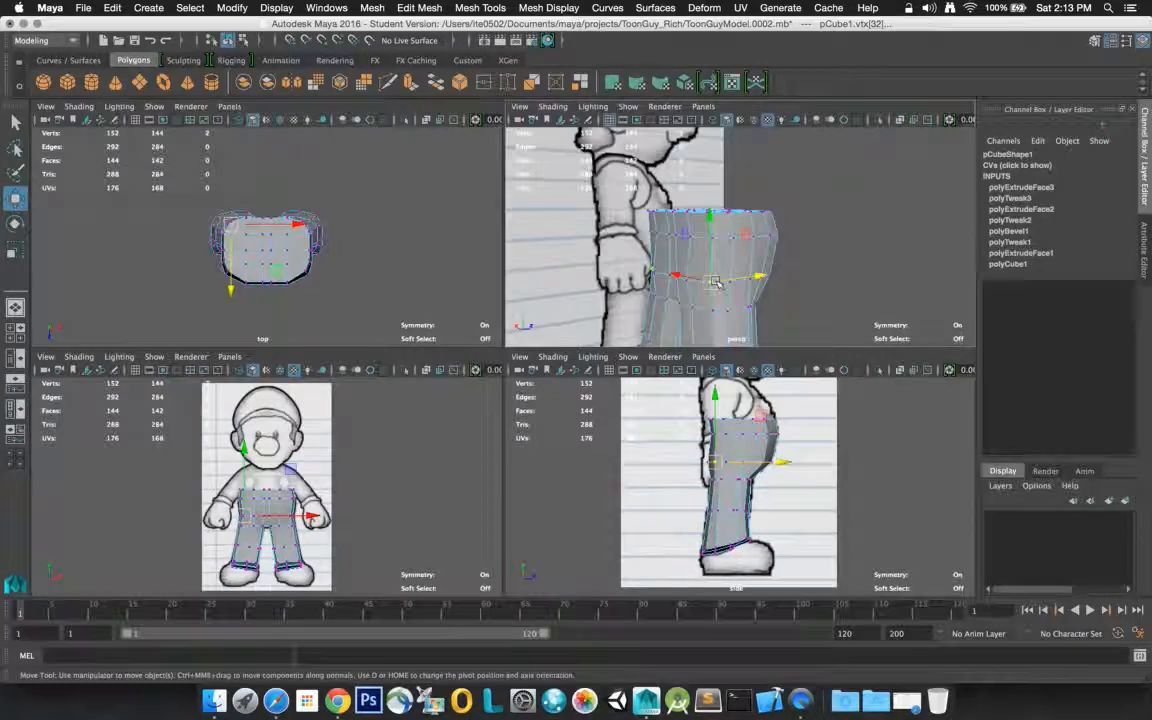
{"action": "left_click_drag", "start_coordinate": [748, 280], "coordinate": [715, 285]}
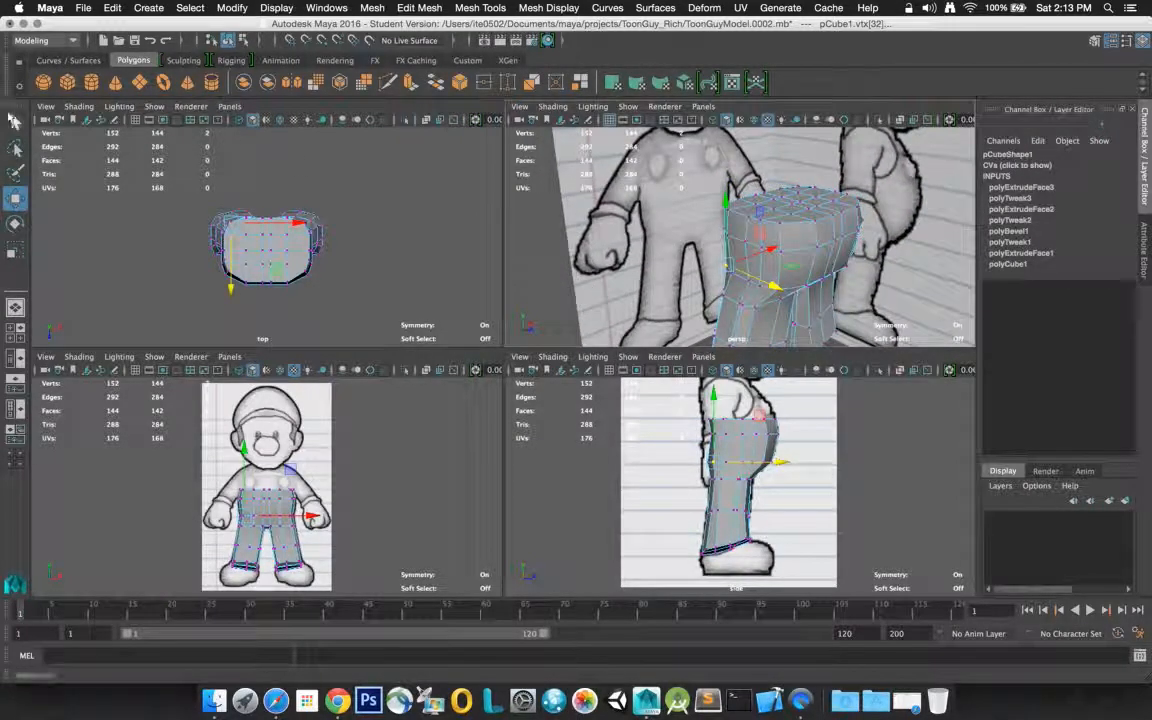
Select all the faces on the flat top of the pants mesh in face mode
{"action": "left_click", "coordinate": [15, 122]}
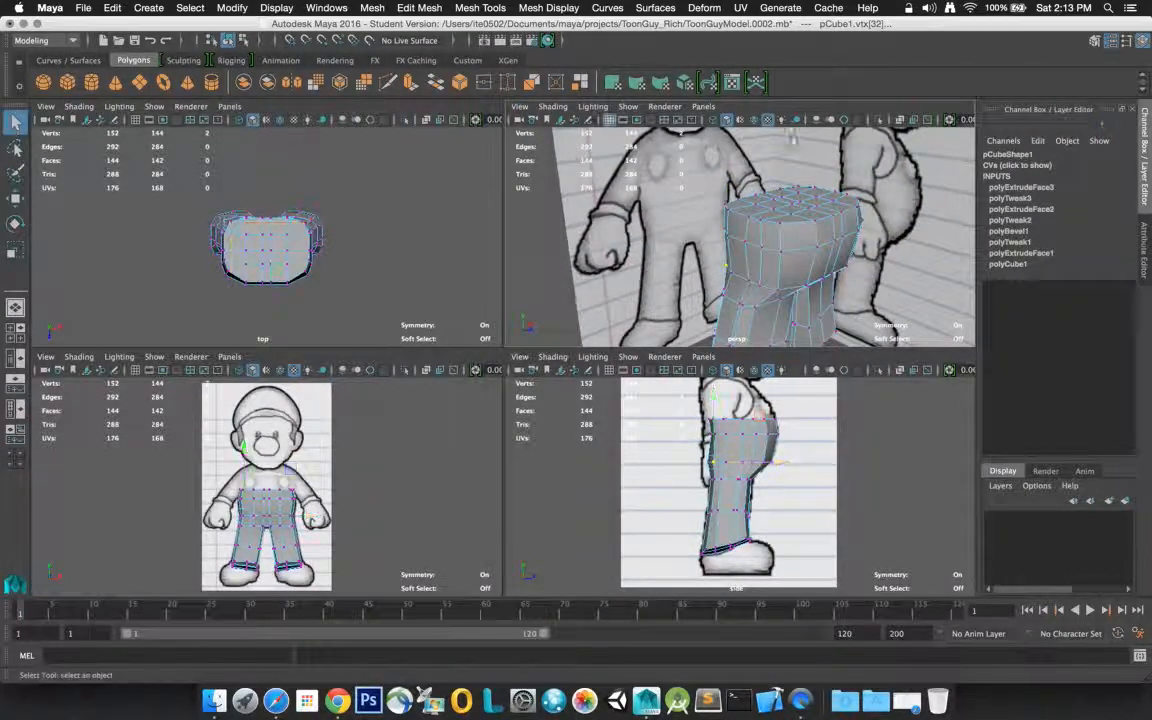
{"action": "right_click", "coordinate": [790, 204]}
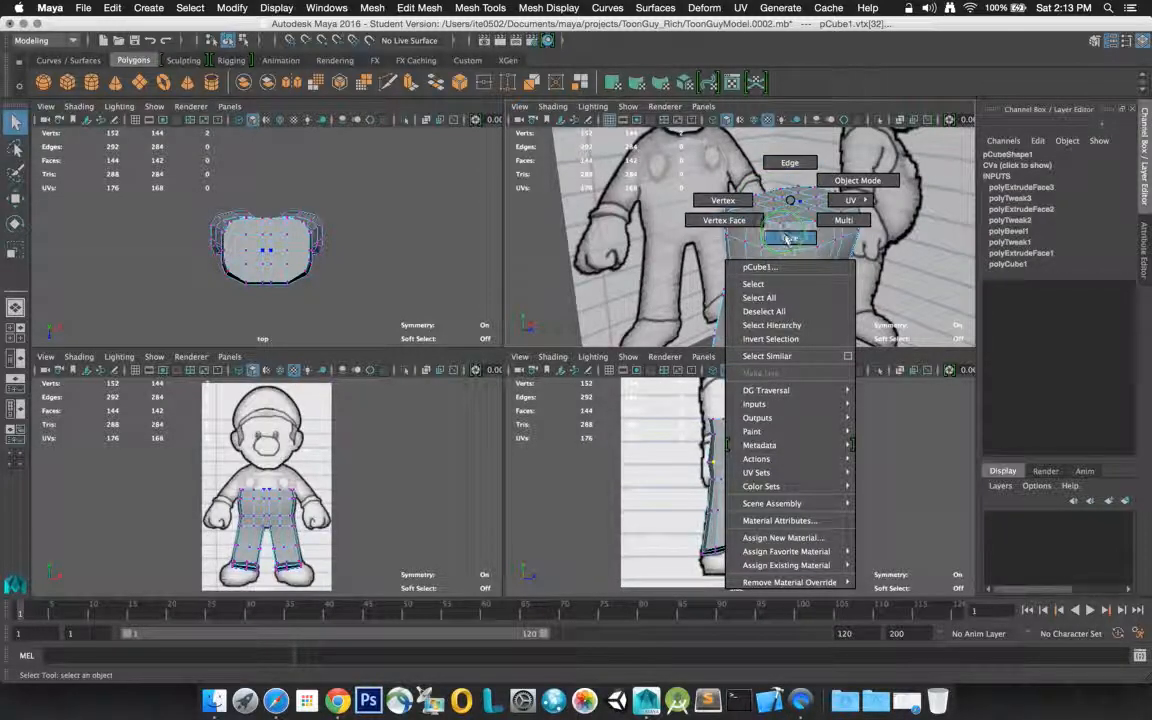
{"action": "left_click", "coordinate": [788, 240]}
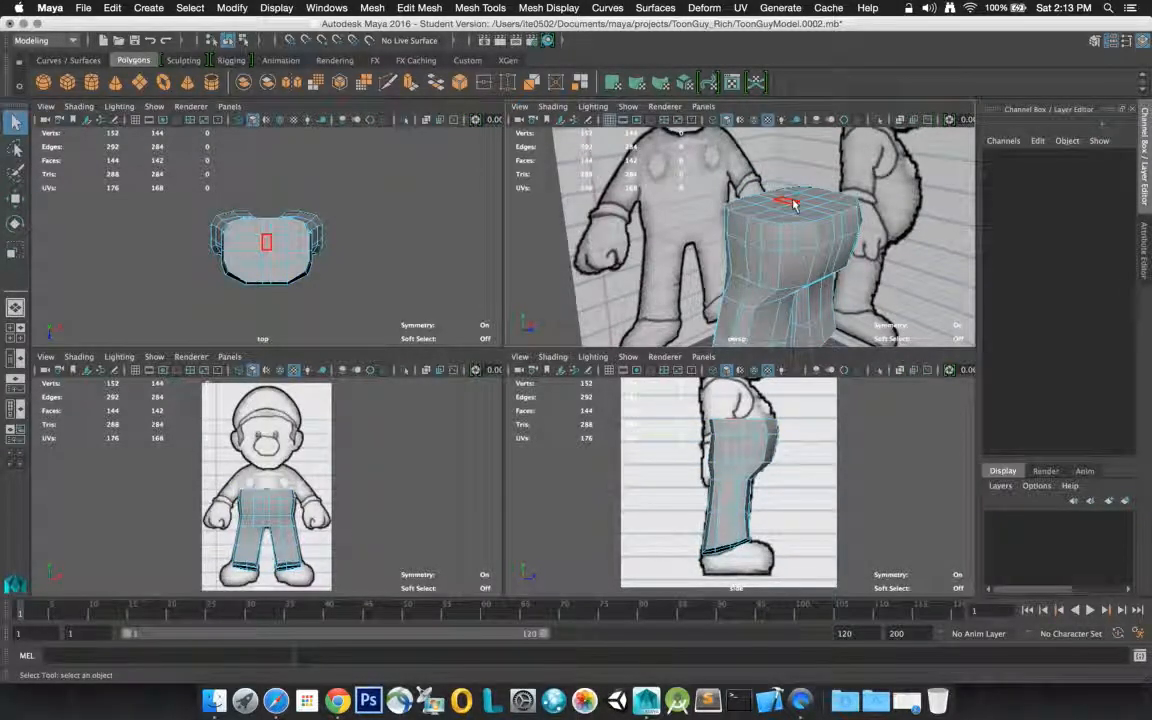
{"action": "left_click_drag", "start_coordinate": [798, 204], "coordinate": [810, 207]}
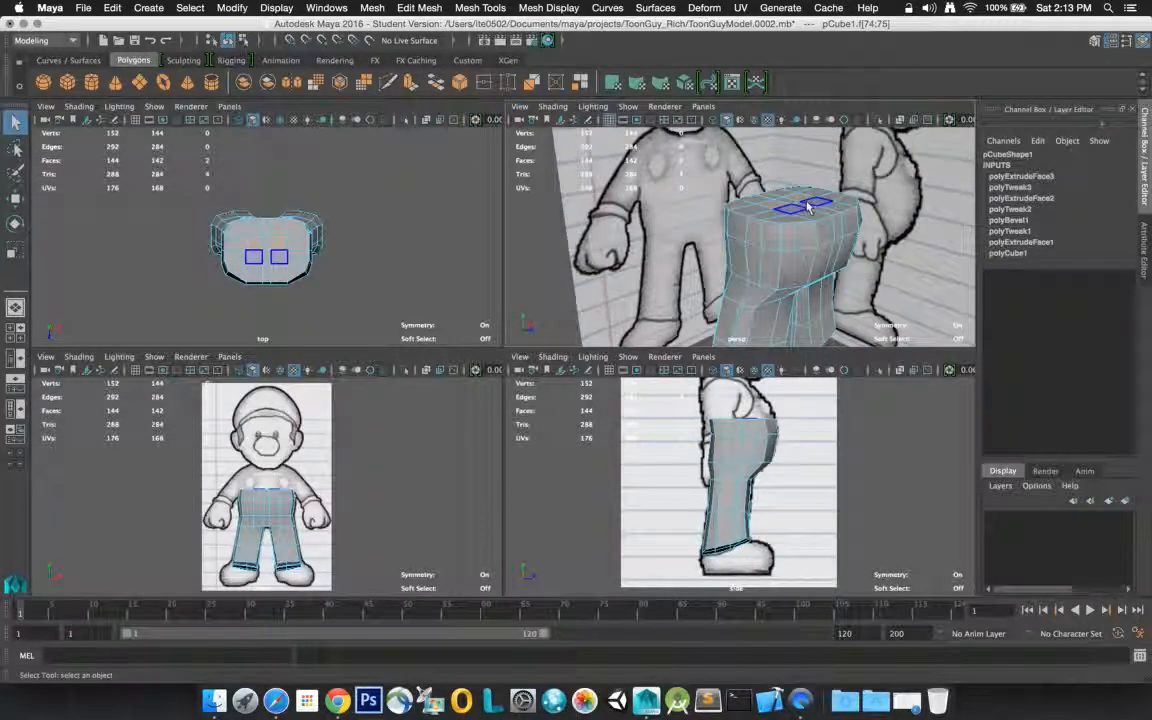
{"action": "left_click", "coordinate": [813, 206], "text": "shift"}
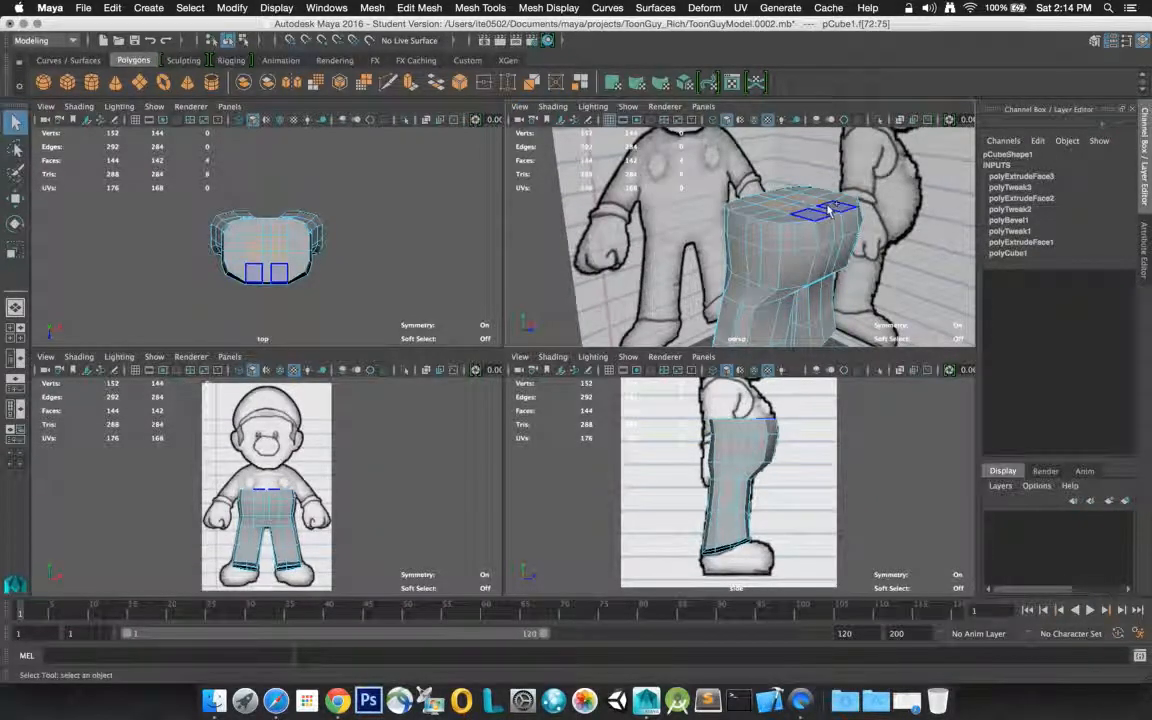
{"action": "left_click", "coordinate": [829, 207], "text": "shift"}
{"action": "left_click", "coordinate": [848, 200], "text": "shift"}
{"action": "left_click", "coordinate": [833, 196], "text": "shift"}
{"action": "left_click", "coordinate": [820, 191], "text": "shift"}
{"action": "left_click", "coordinate": [798, 188], "text": "shift"}
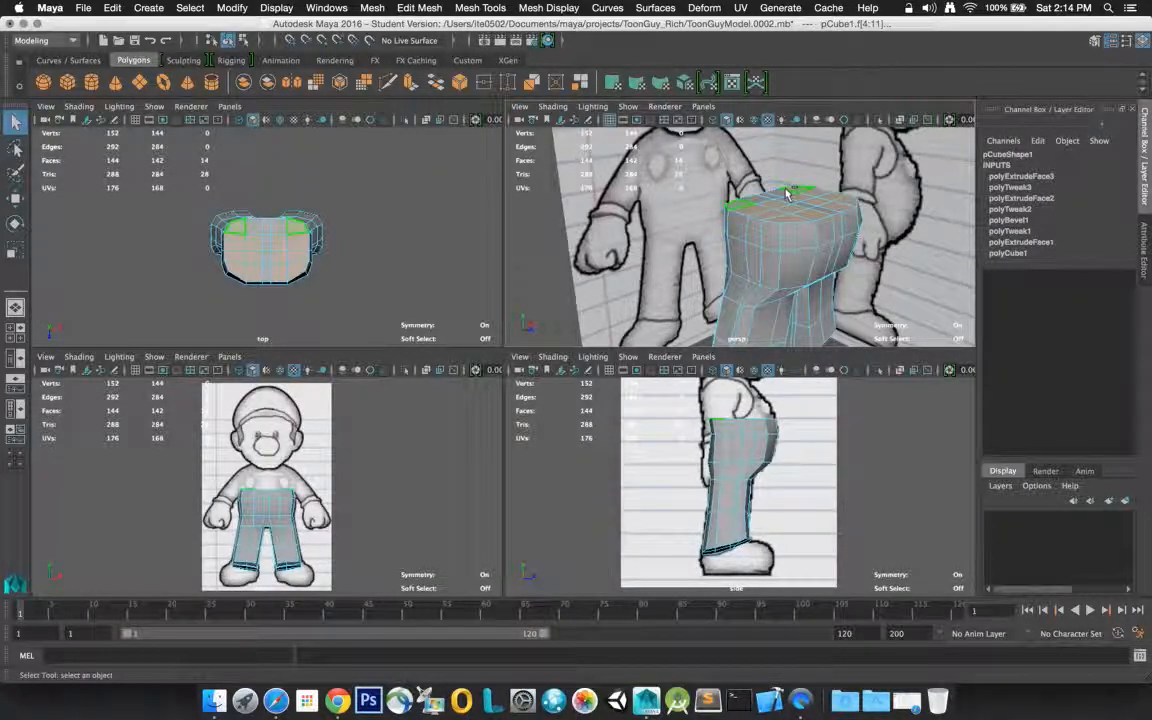
{"action": "left_click", "coordinate": [779, 197], "text": "shift"}
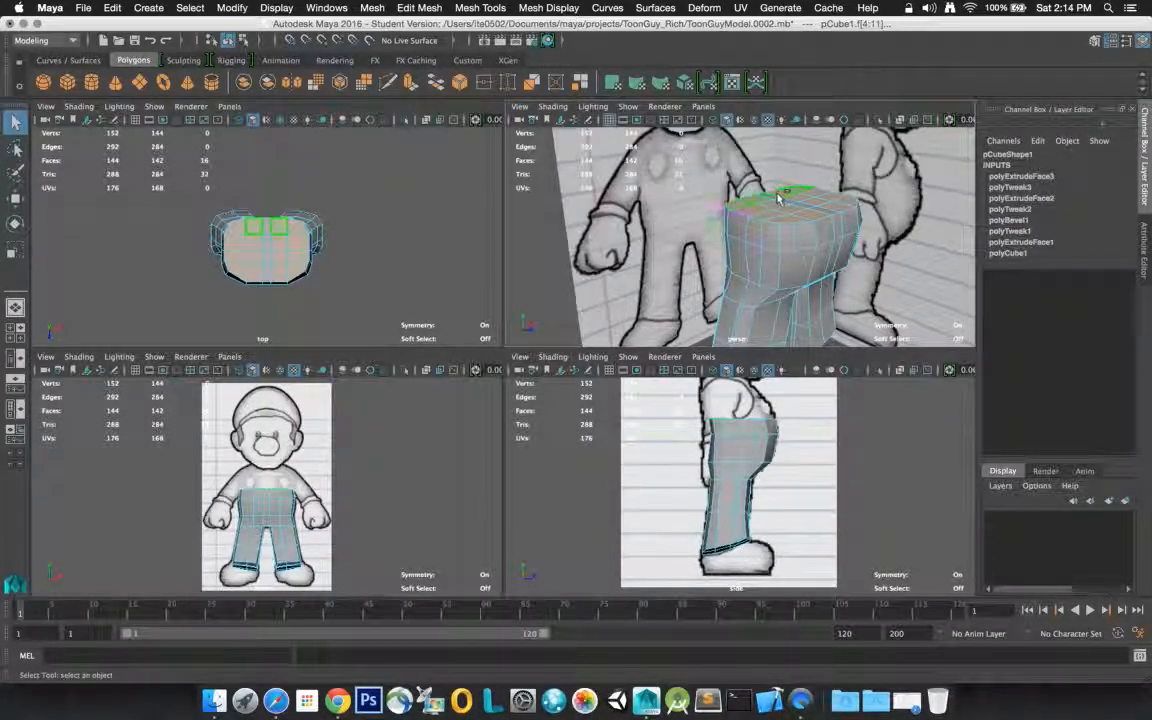
{"action": "left_click", "coordinate": [795, 207], "text": "shift"}
{"action": "left_click", "coordinate": [809, 208], "text": "shift"}
{"action": "left_click", "coordinate": [802, 204], "text": "shift"}
{"action": "left_click", "coordinate": [796, 201], "text": "shift"}
{"action": "left_click", "coordinate": [819, 211], "text": "shift"}
{"action": "left_click", "coordinate": [789, 201], "text": "shift"}
{"action": "left_click", "coordinate": [800, 203], "text": "shift"}
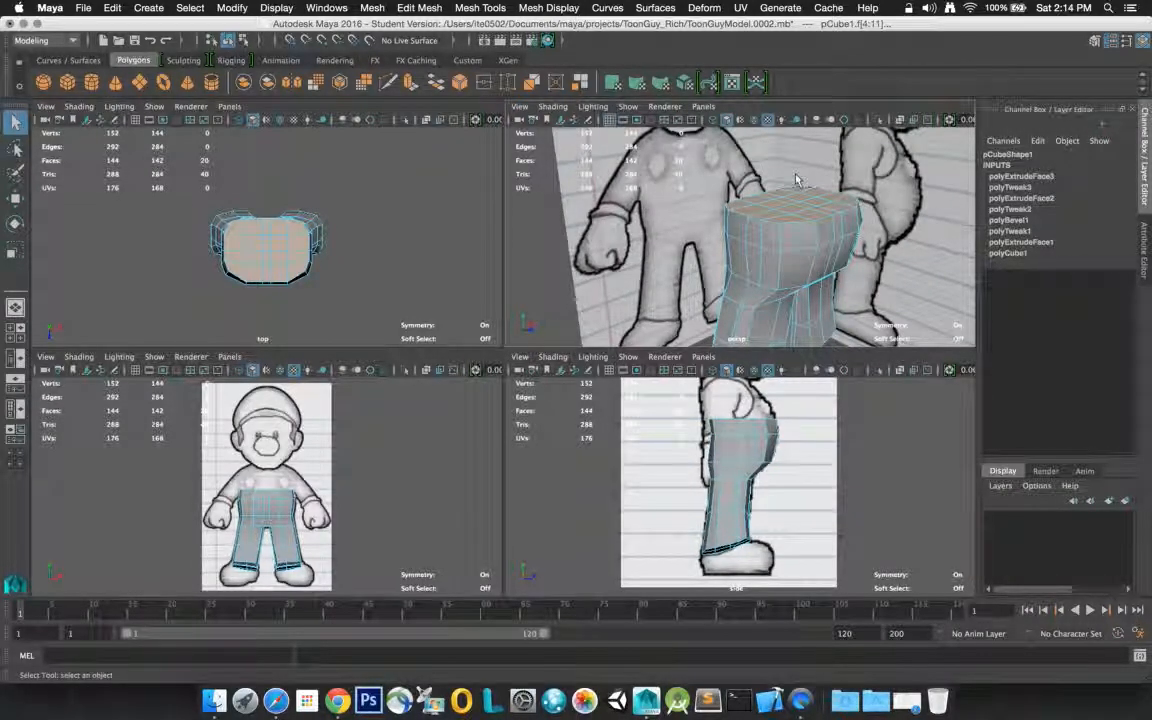
Extrude the selected top faces of the pants with Thickness 0 and Local Translate Z 1
{"action": "left_click", "coordinate": [1095, 41]}
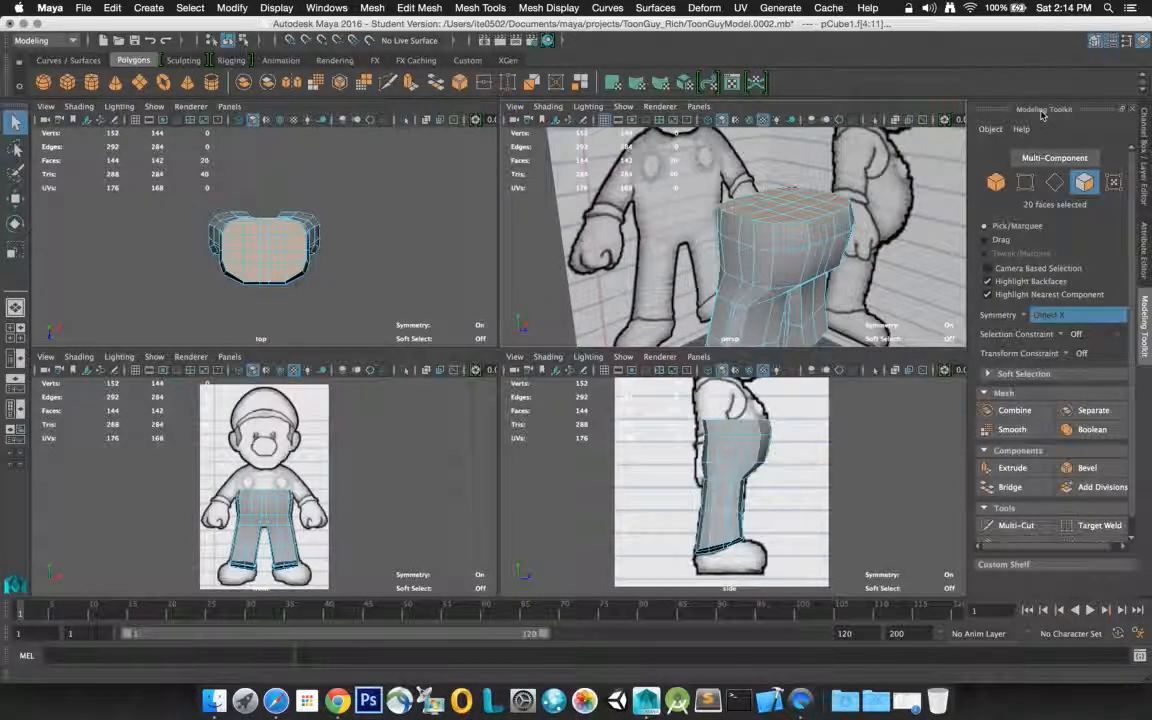
{"action": "key", "text": "space"}
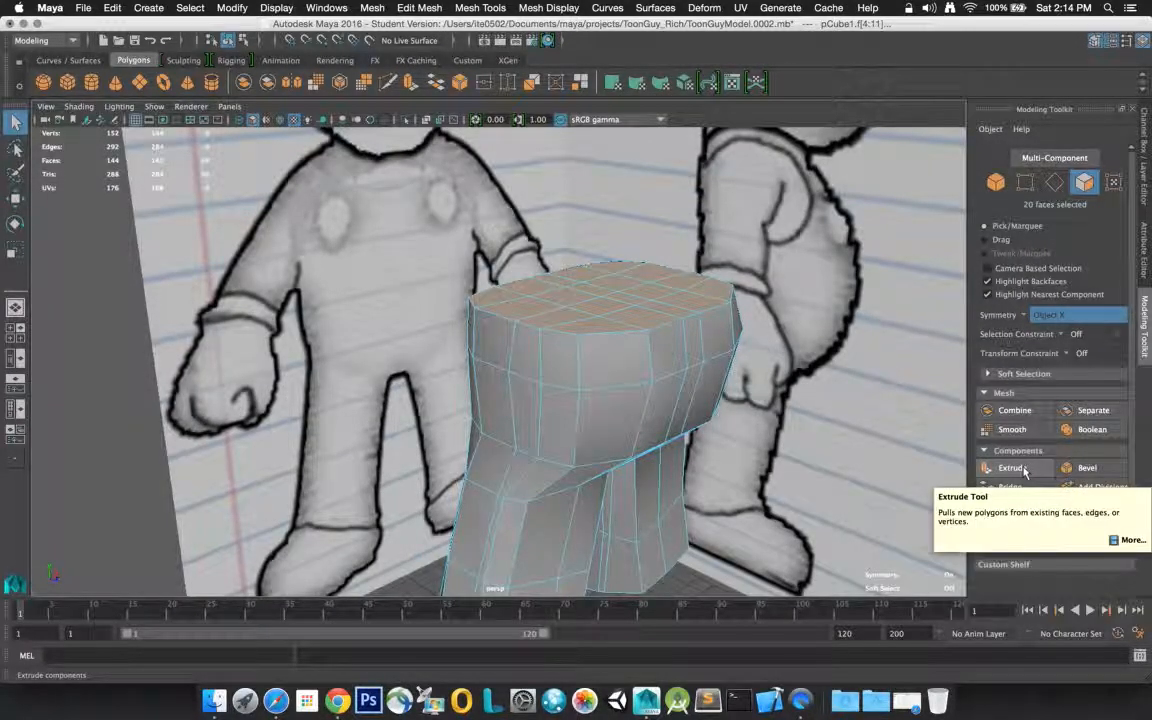
{"action": "left_click", "coordinate": [1010, 468]}
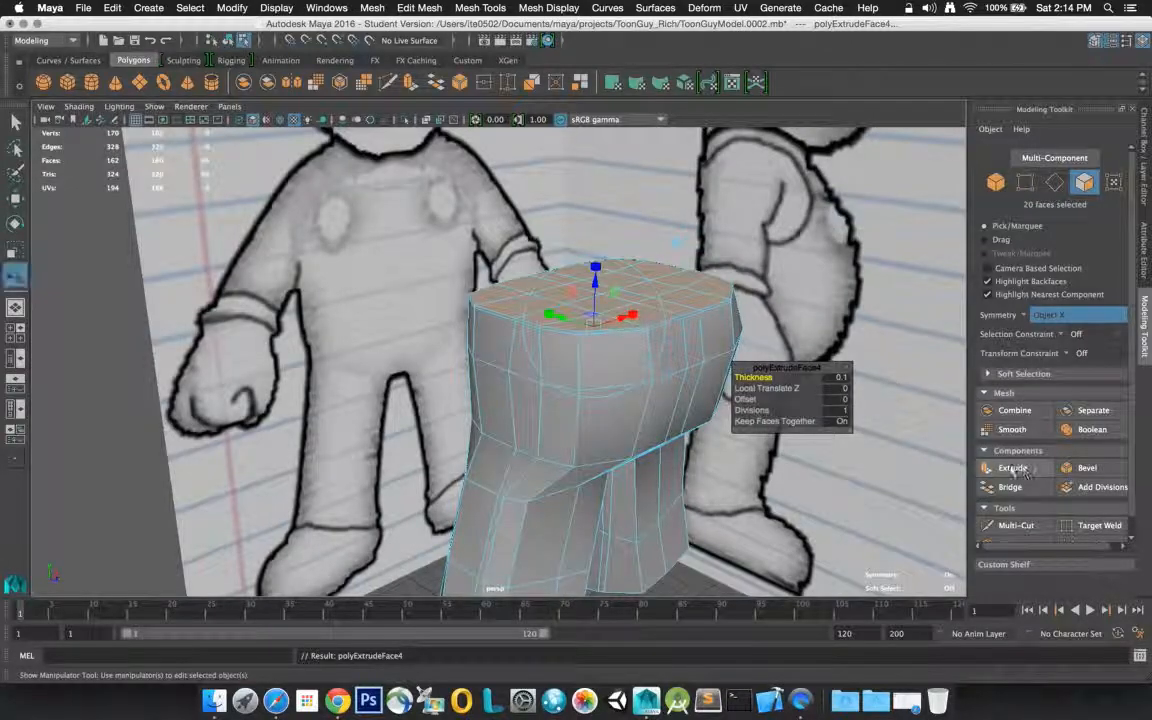
{"action": "left_click", "coordinate": [841, 380]}
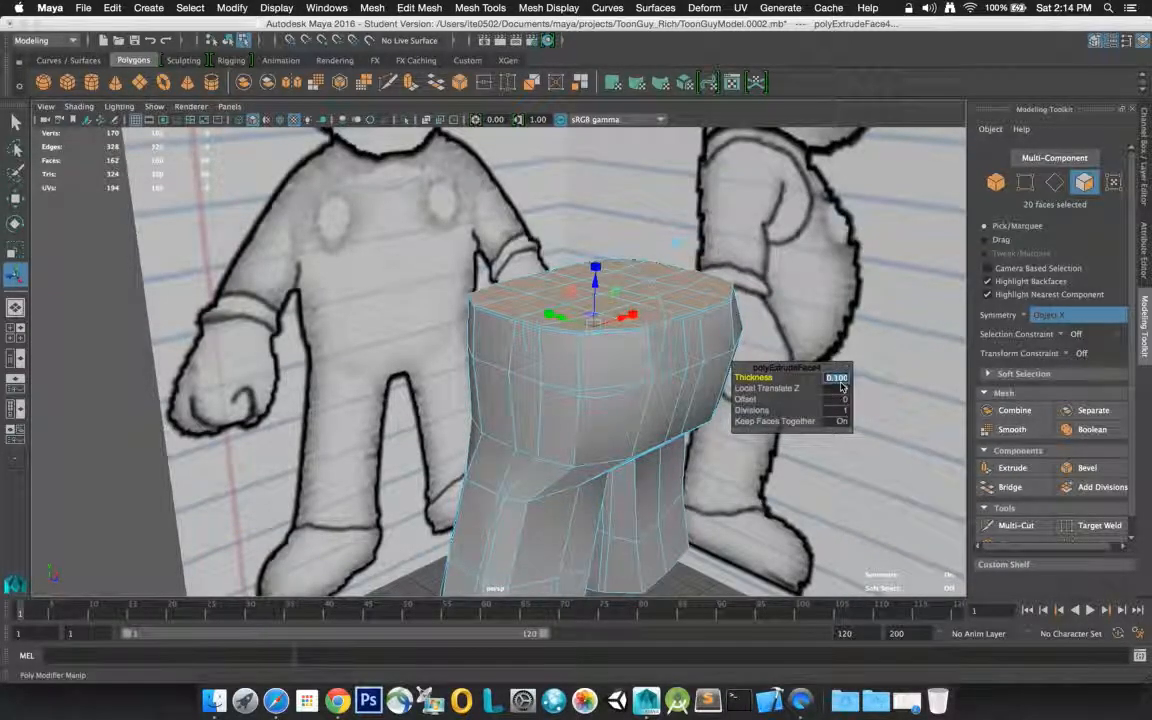
{"action": "type", "text": "0"}
{"action": "key", "text": "Tab"}
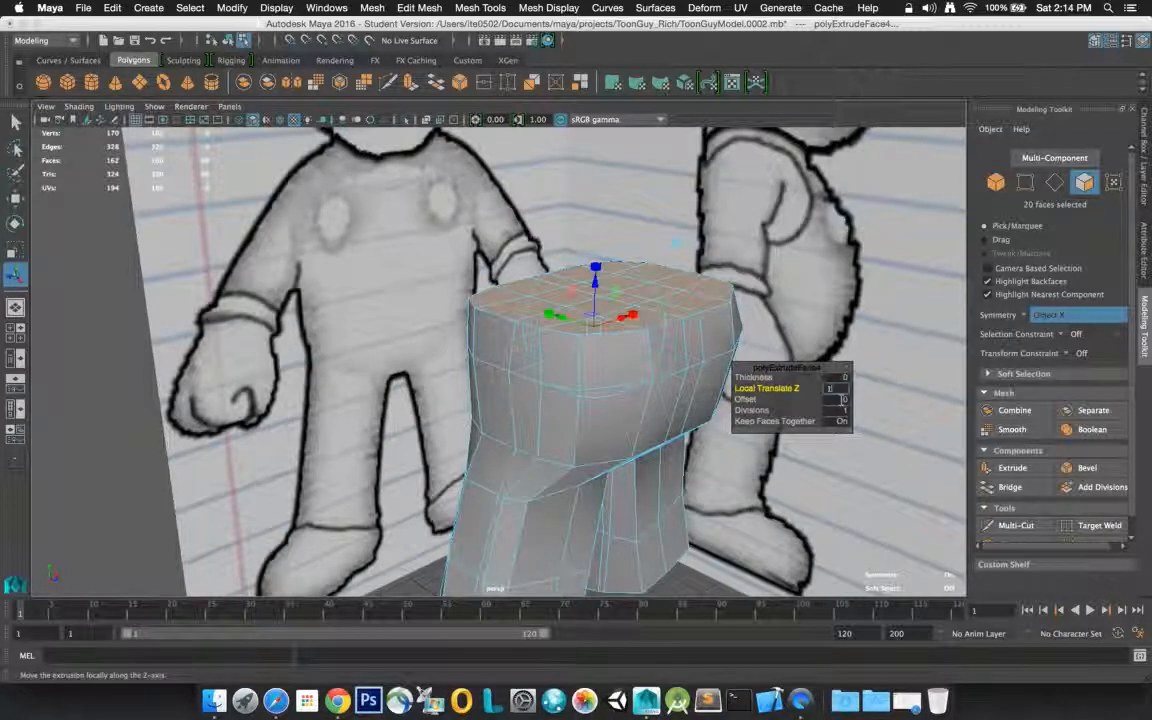
{"action": "type", "text": "1"}
{"action": "key", "text": "Tab"}
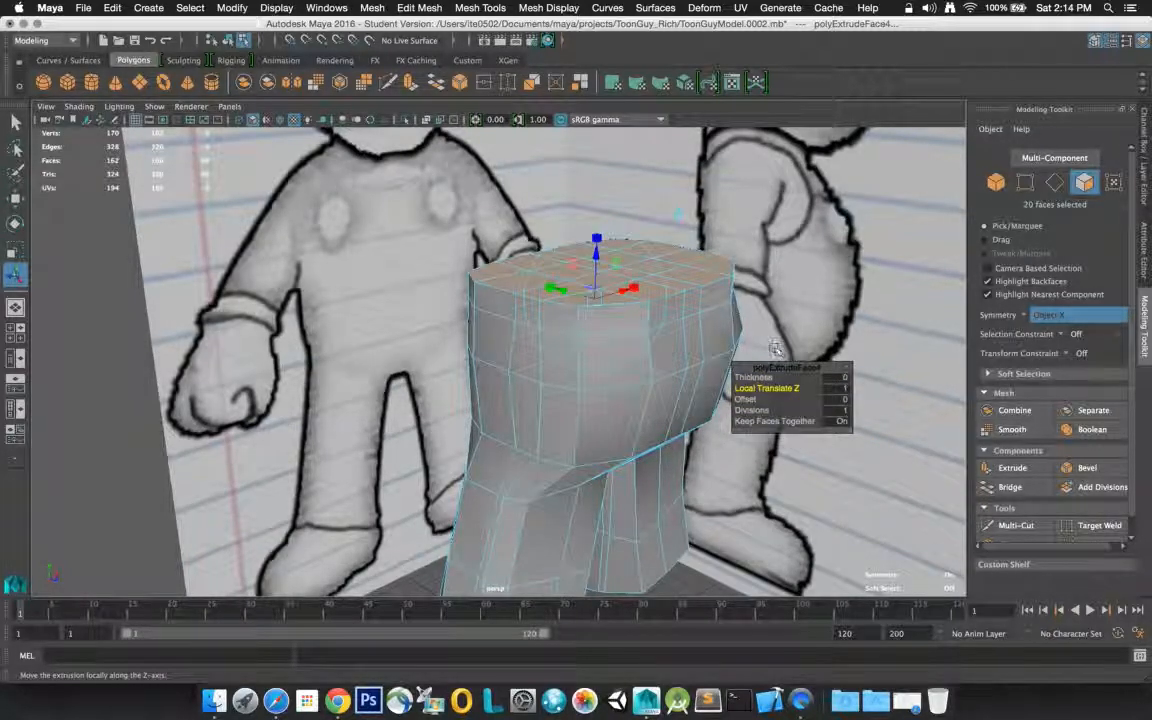
Set the Local Translate Z of the top-face extrusion to 1.5
{"action": "left_click_drag", "start_coordinate": [773, 349], "coordinate": [746, 356], "text": "alt"}
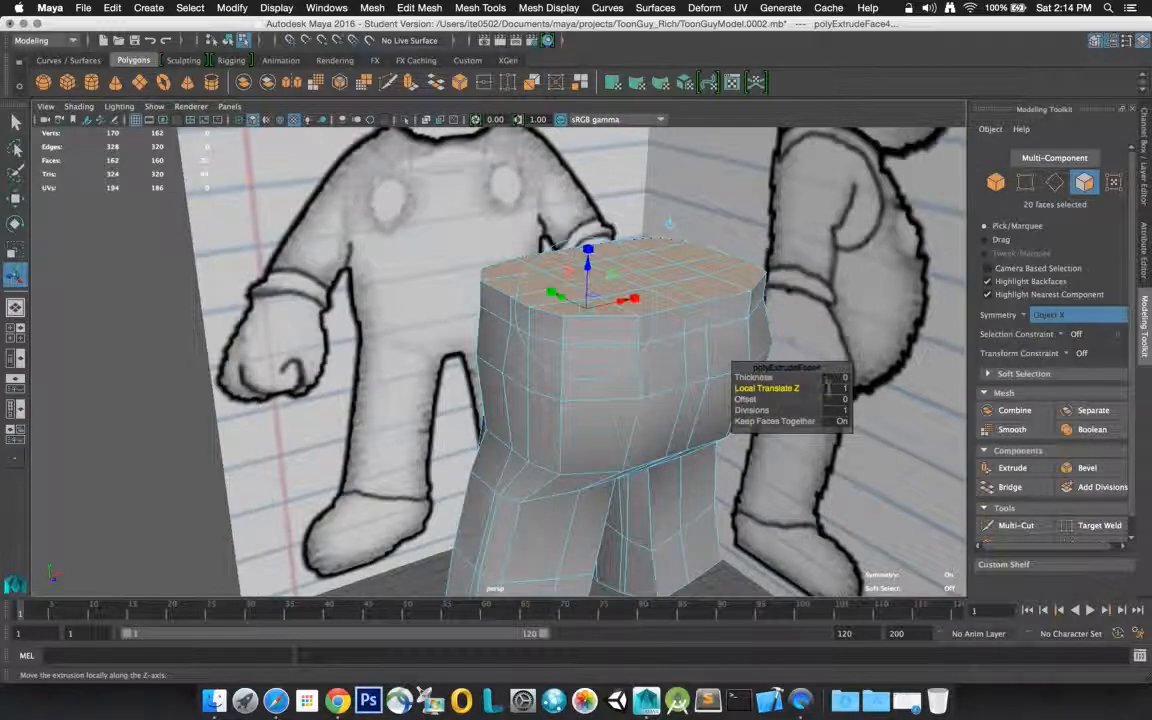
{"action": "left_click", "coordinate": [843, 389]}
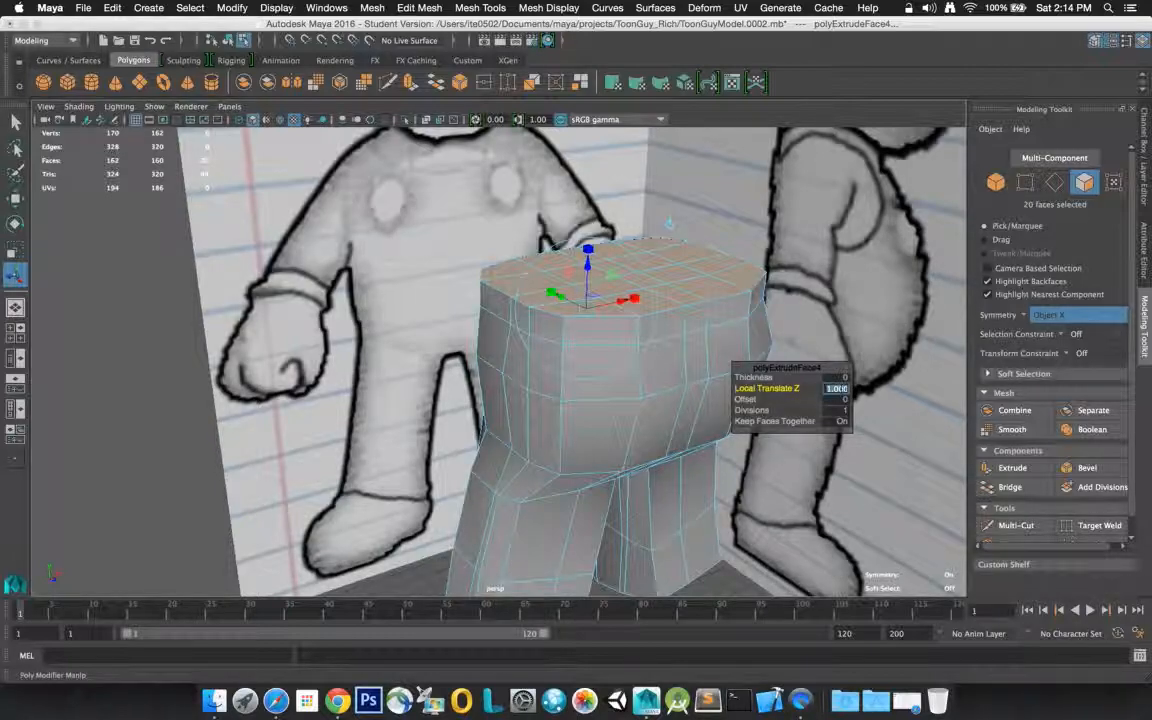
{"action": "type", "text": "5"}
{"action": "key", "text": "Return"}
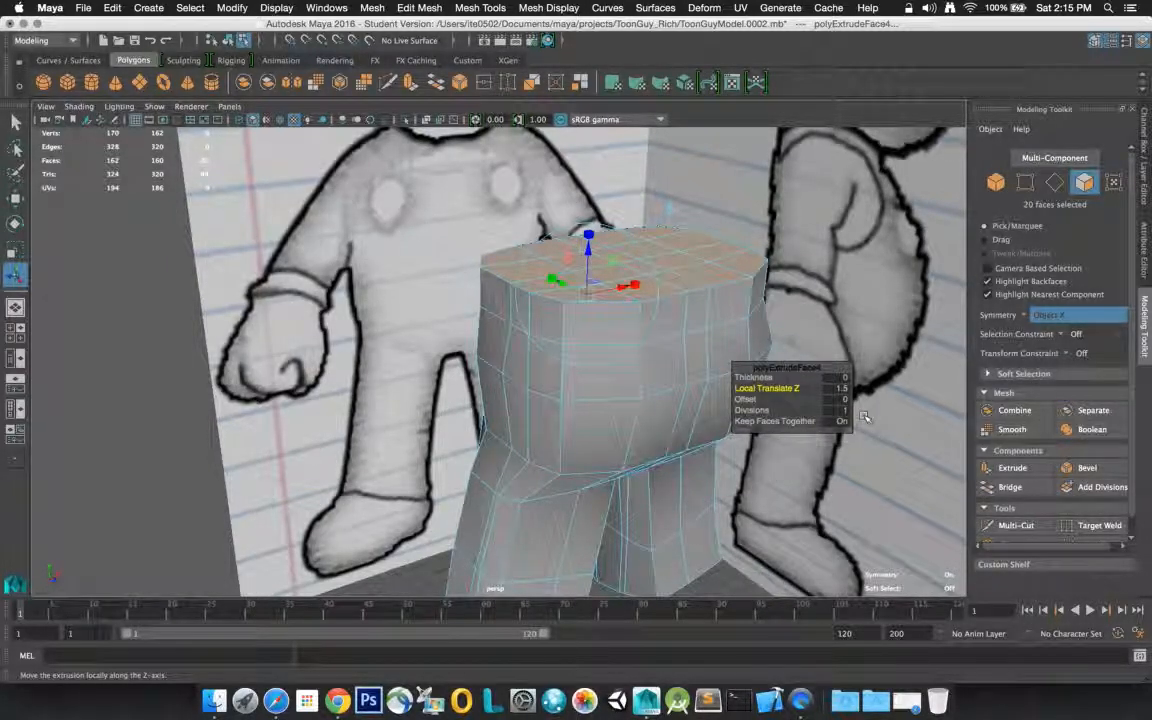
Taper the extruded top faces inward, trying an Offset of 0.5 and settling on 0.4
{"action": "left_click", "coordinate": [836, 399]}
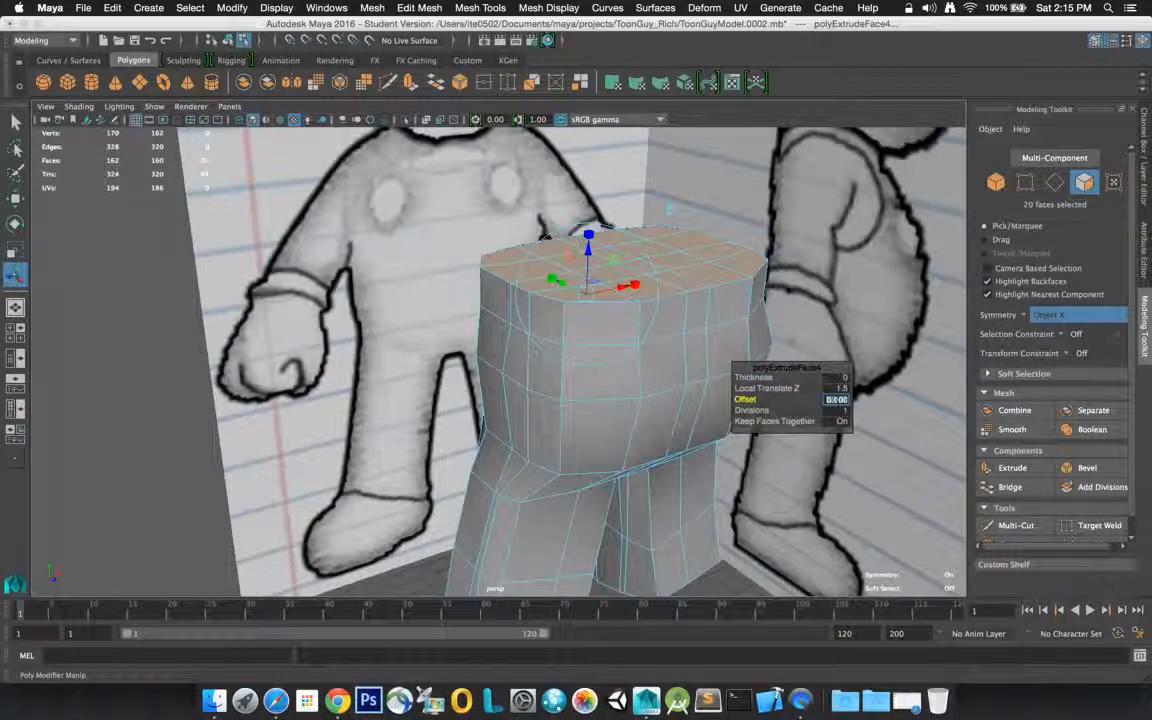
{"action": "key", "text": "BackSpace"}
{"action": "type", "text": ".5"}
{"action": "key", "text": "Return"}
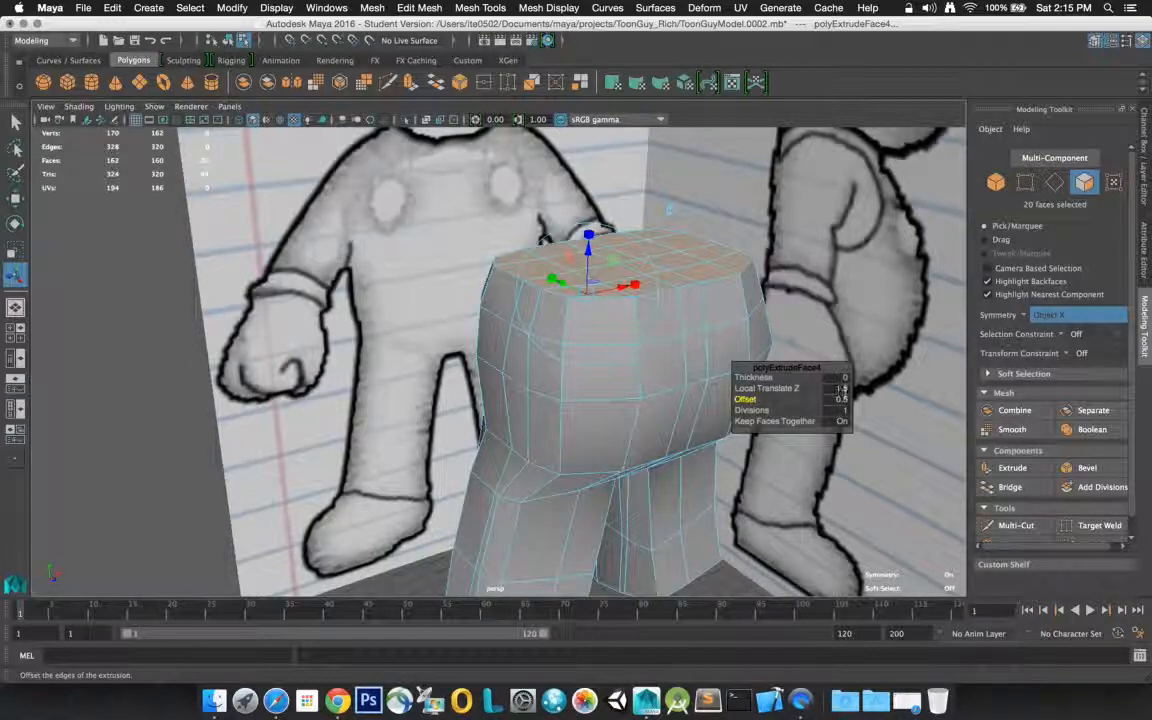
{"action": "left_click", "coordinate": [838, 399]}
{"action": "key", "text": "Return"}
{"action": "left_click", "coordinate": [843, 399]}
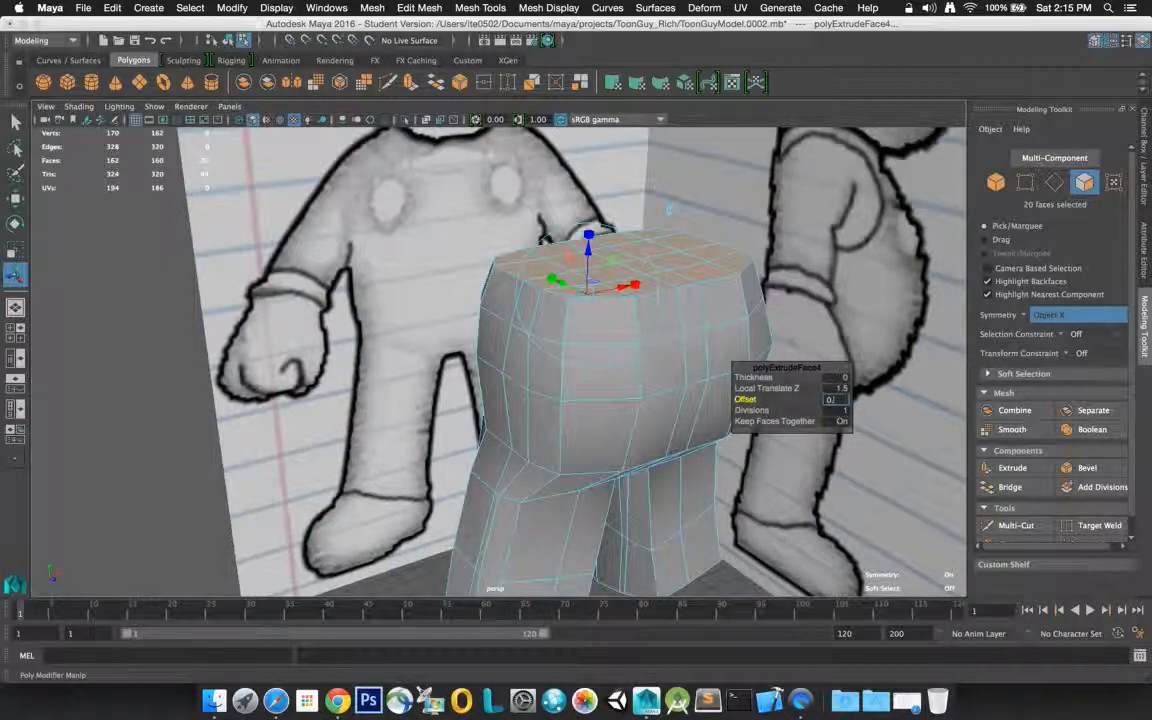
{"action": "key", "text": "Return"}
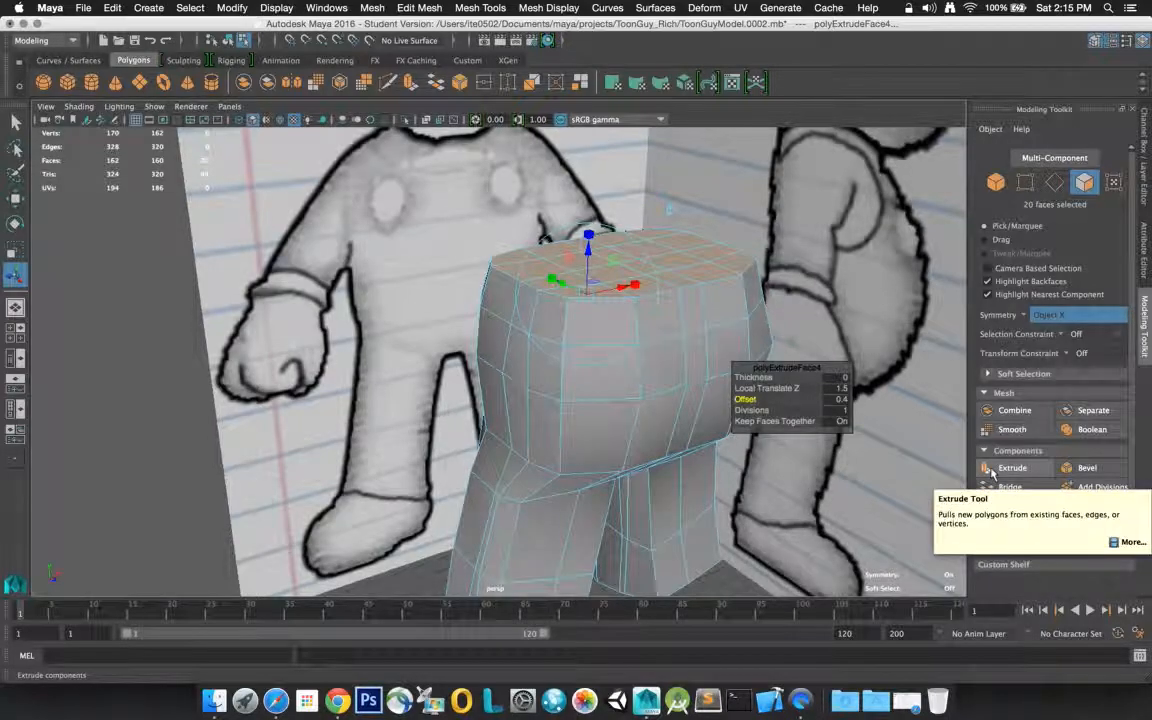
Extrude the top faces of the torso again with Thickness 1.5 and Offset 0.2, and leave the Extrude tool
{"action": "left_click", "coordinate": [1010, 468]}
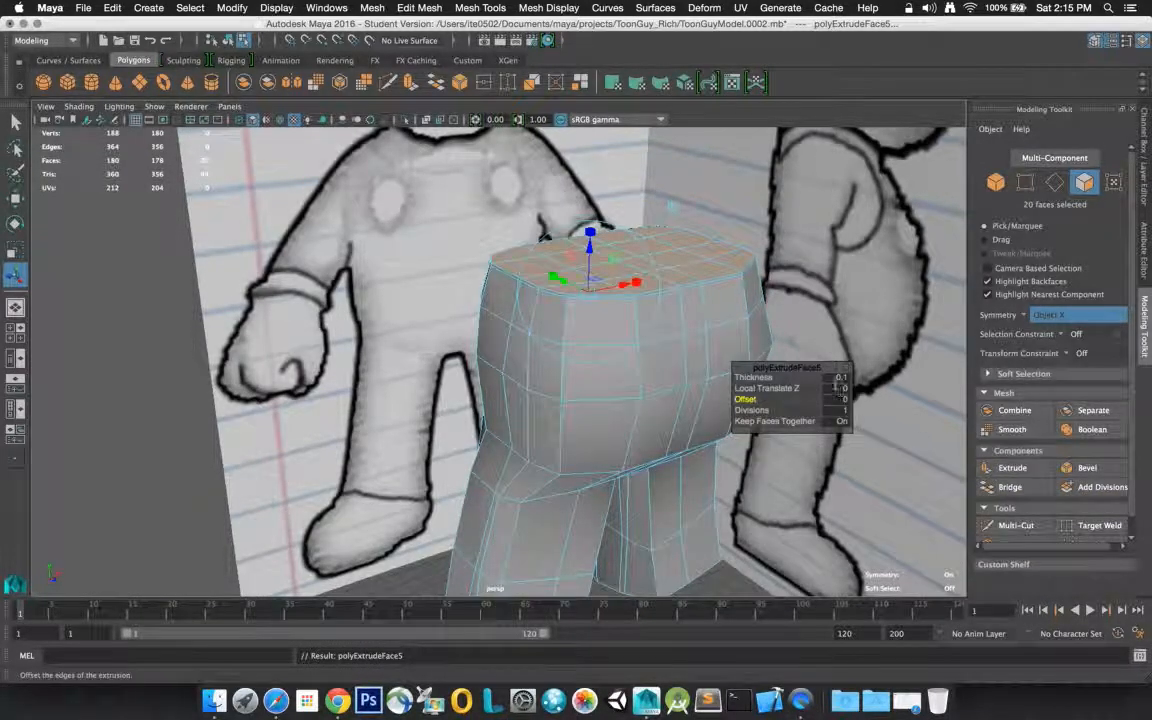
{"action": "left_click", "coordinate": [838, 378]}
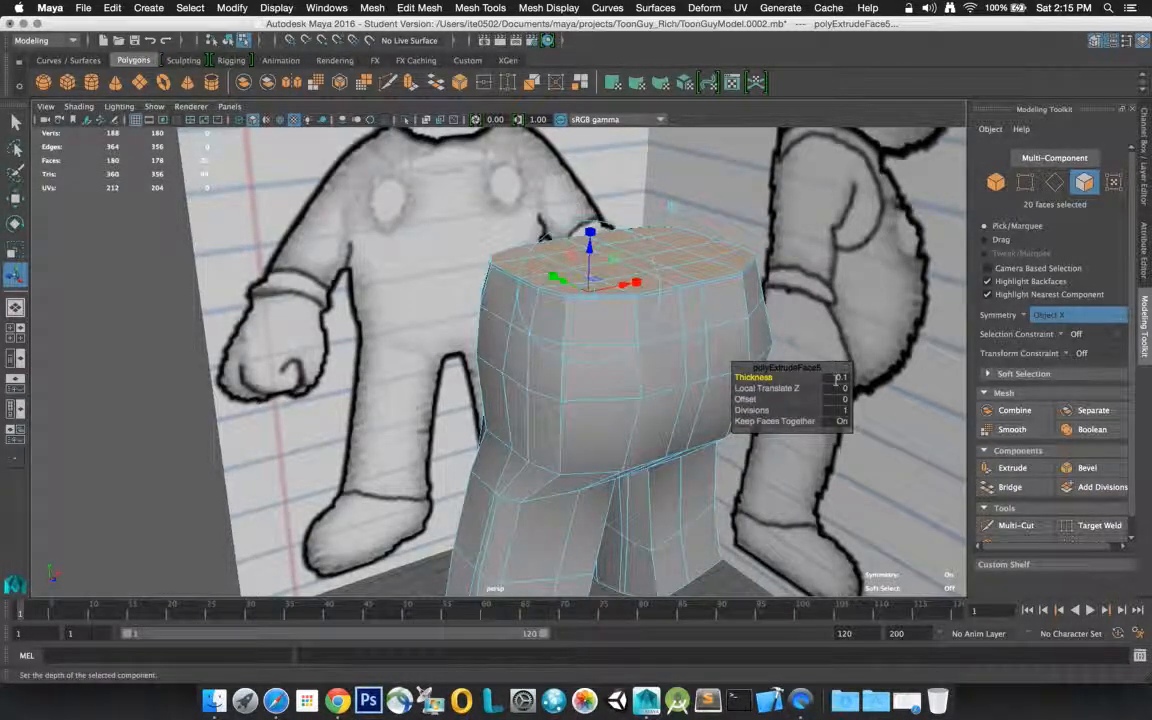
{"action": "left_click", "coordinate": [841, 378]}
{"action": "type", "text": "1.5"}
{"action": "key", "text": "Return"}
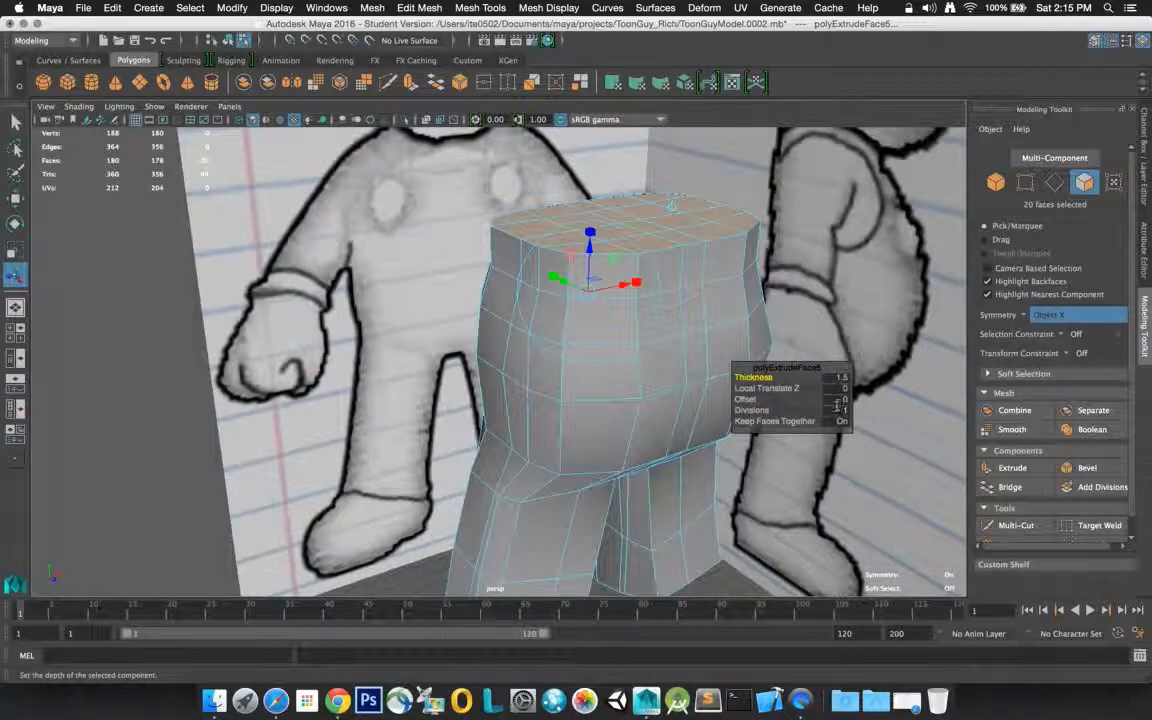
{"action": "left_click", "coordinate": [838, 399]}
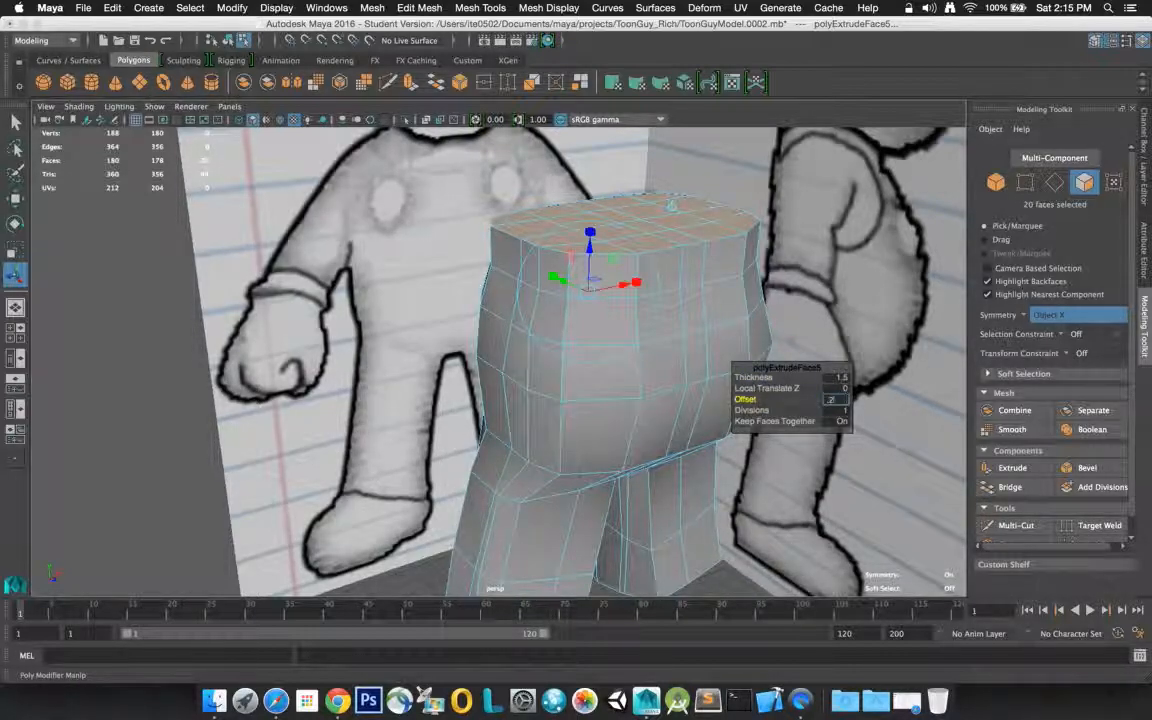
{"action": "key", "text": "Return"}
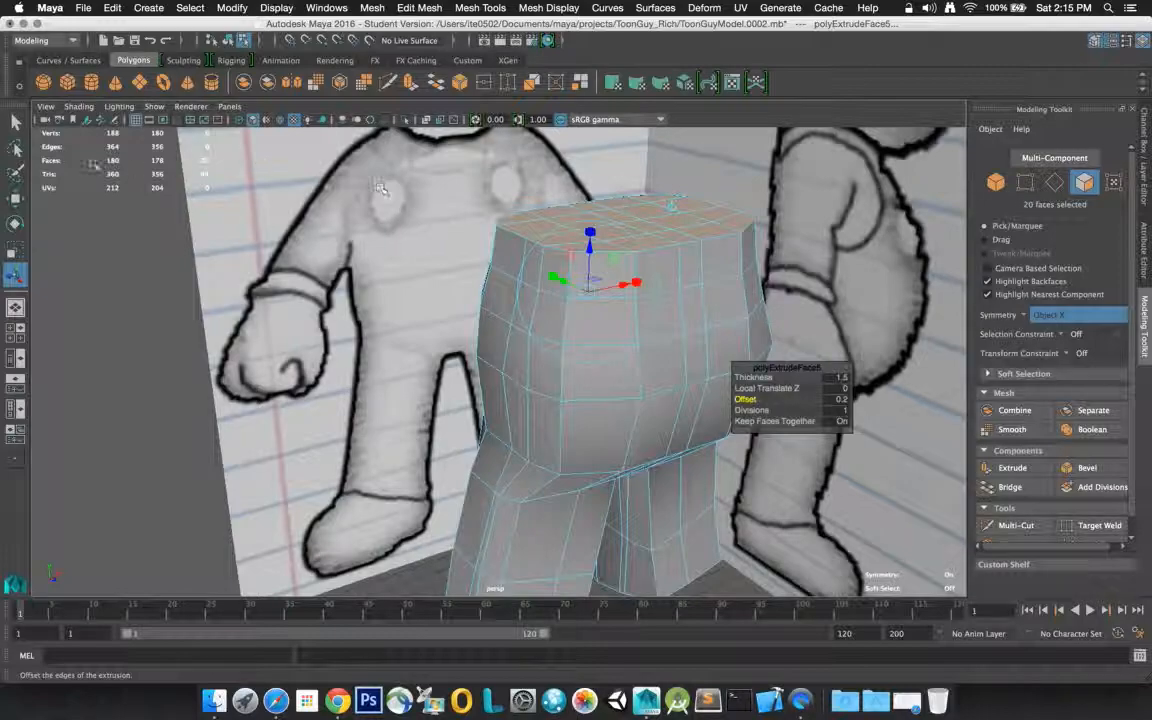
{"action": "left_click", "coordinate": [15, 122]}
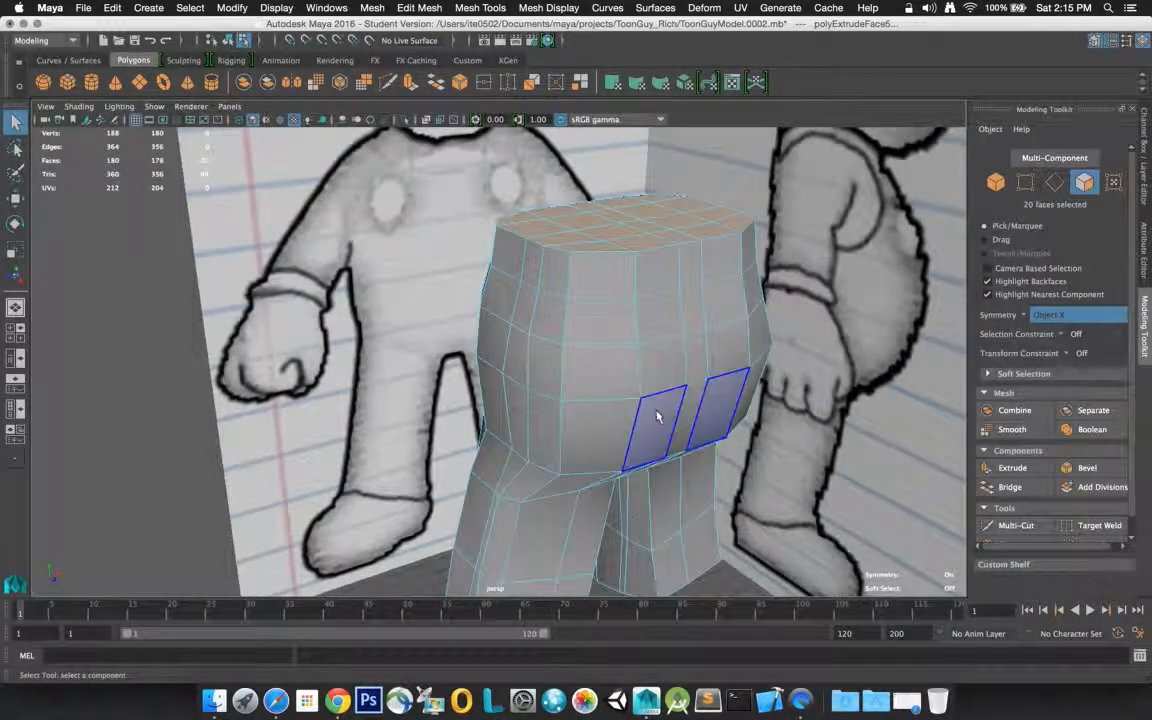
In the four-view layout, select the horizontal edge loop just below the torso's top rim and move it slightly backward along the Z axis
{"action": "key", "text": "space"}
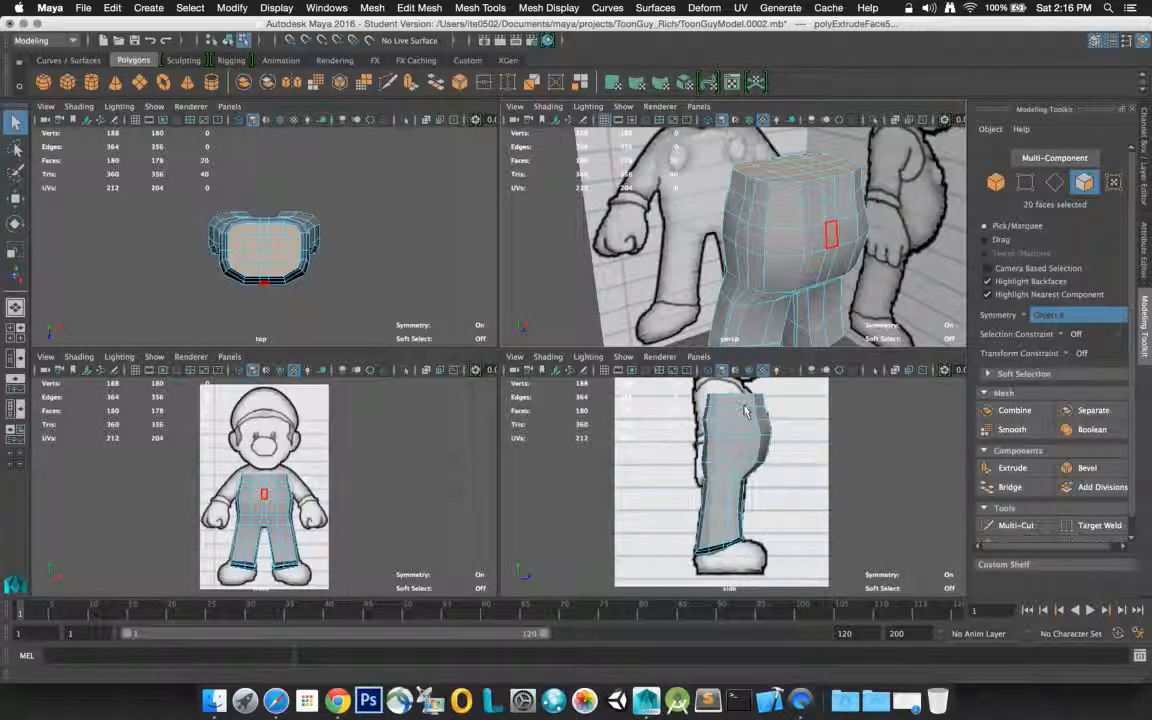
{"action": "right_click_drag", "start_coordinate": [798, 199], "coordinate": [790, 162]}
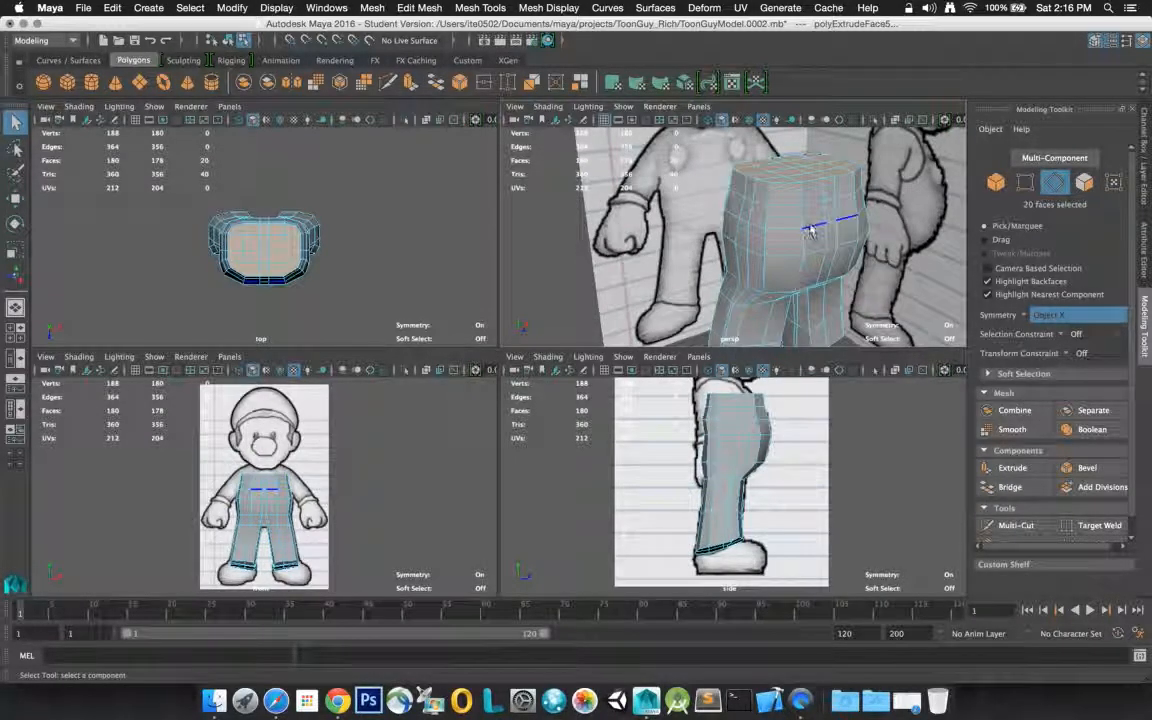
{"action": "double_click", "coordinate": [810, 208]}
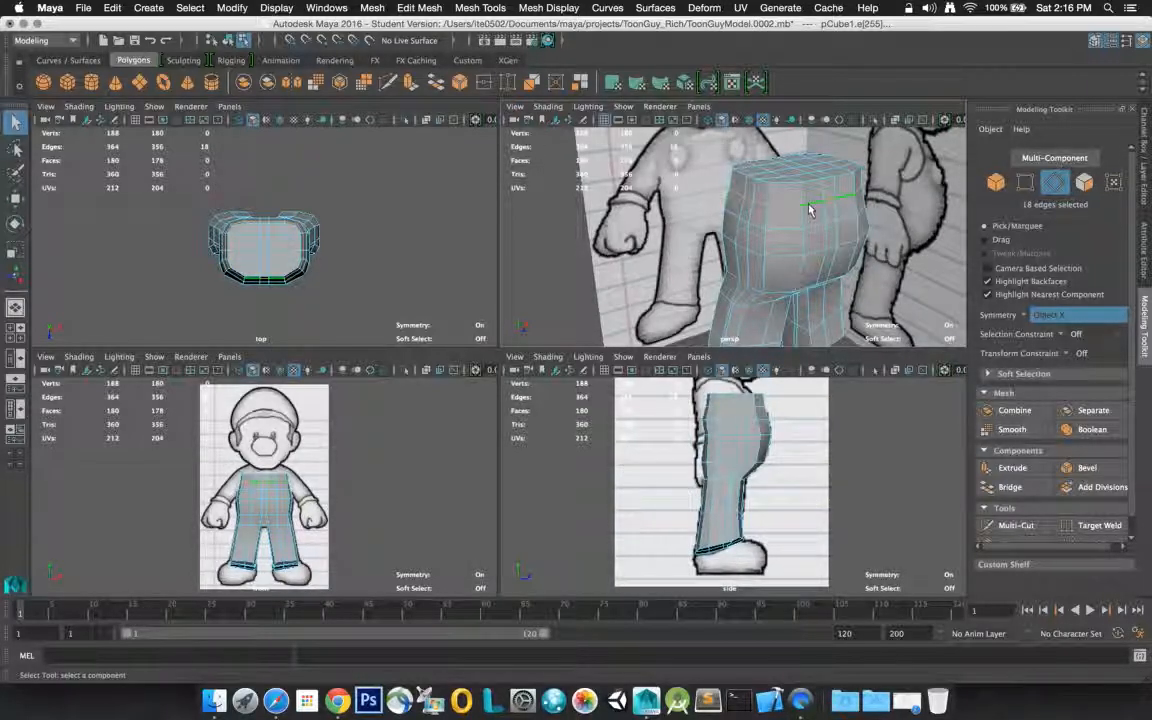
{"action": "double_click", "coordinate": [812, 186], "text": "shift"}
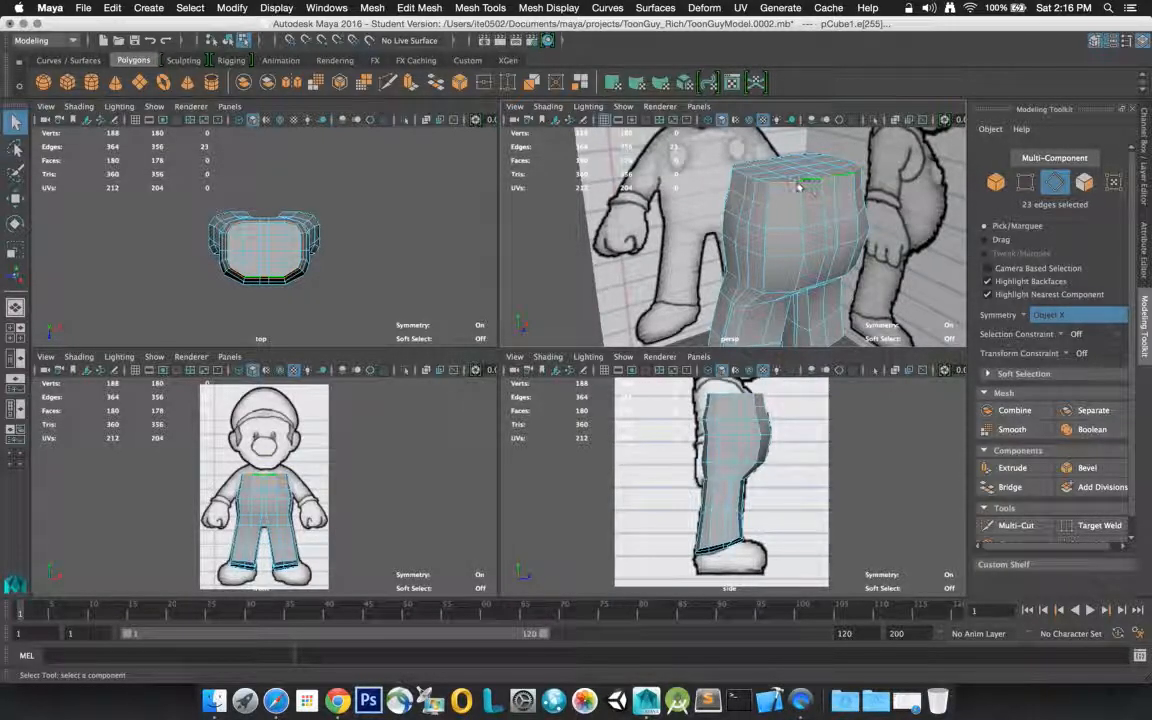
{"action": "double_click", "coordinate": [815, 203]}
{"action": "left_click", "coordinate": [815, 203]}
{"action": "double_click", "coordinate": [815, 203]}
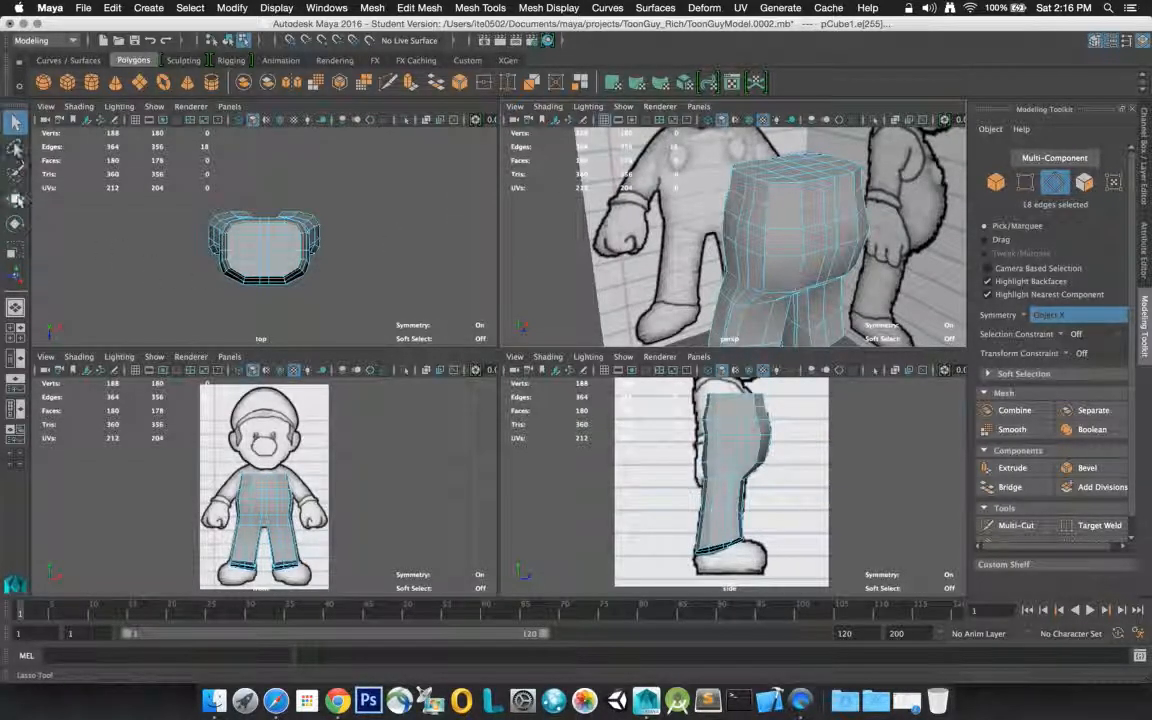
{"action": "left_click", "coordinate": [15, 198]}
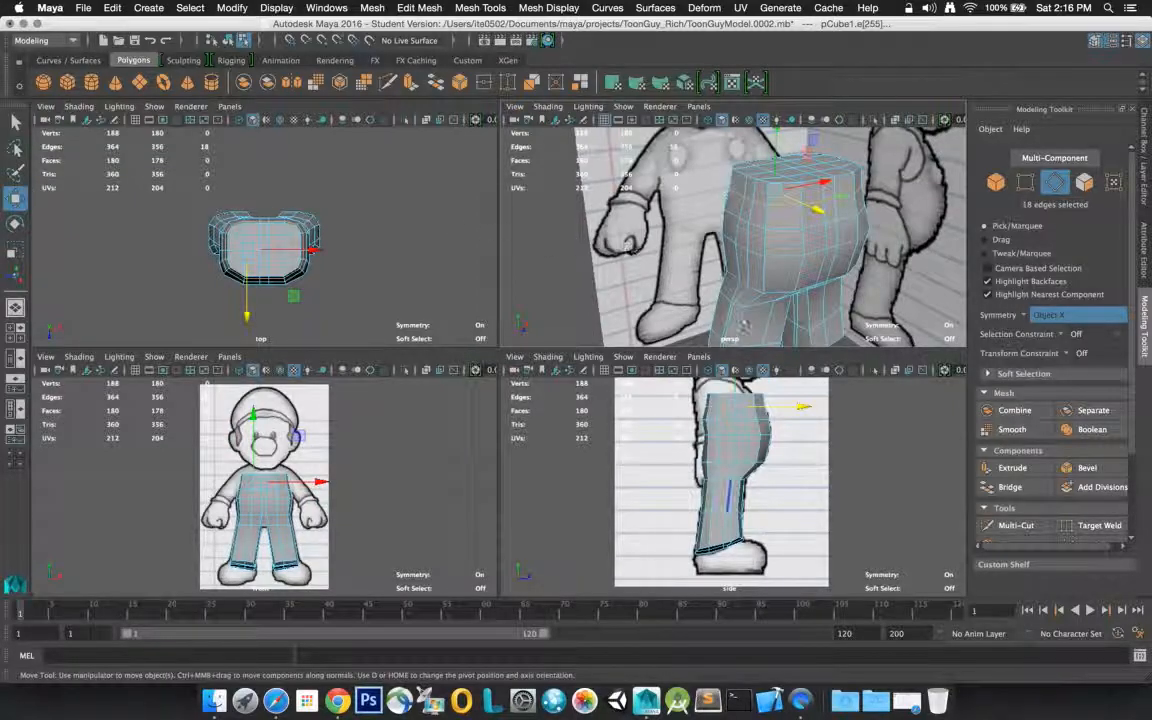
{"action": "left_click_drag", "start_coordinate": [799, 407], "coordinate": [797, 408]}
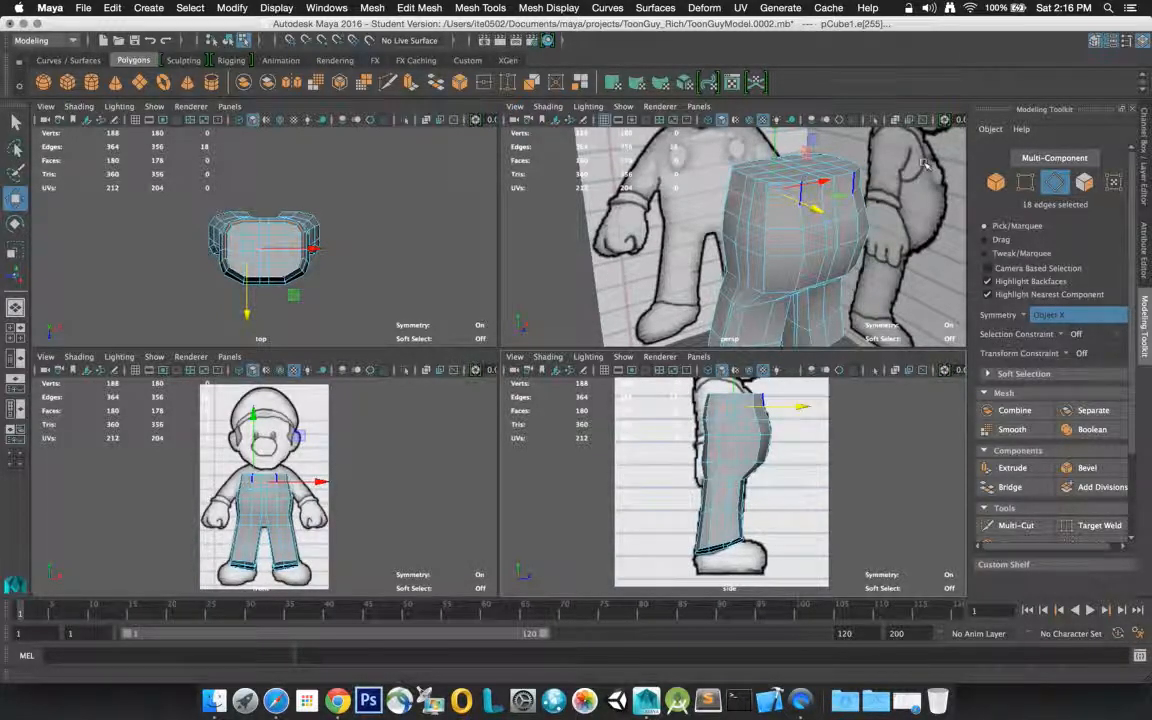
Return to face selection and select all the faces on the flat top of the torso
{"action": "left_click", "coordinate": [882, 185]}
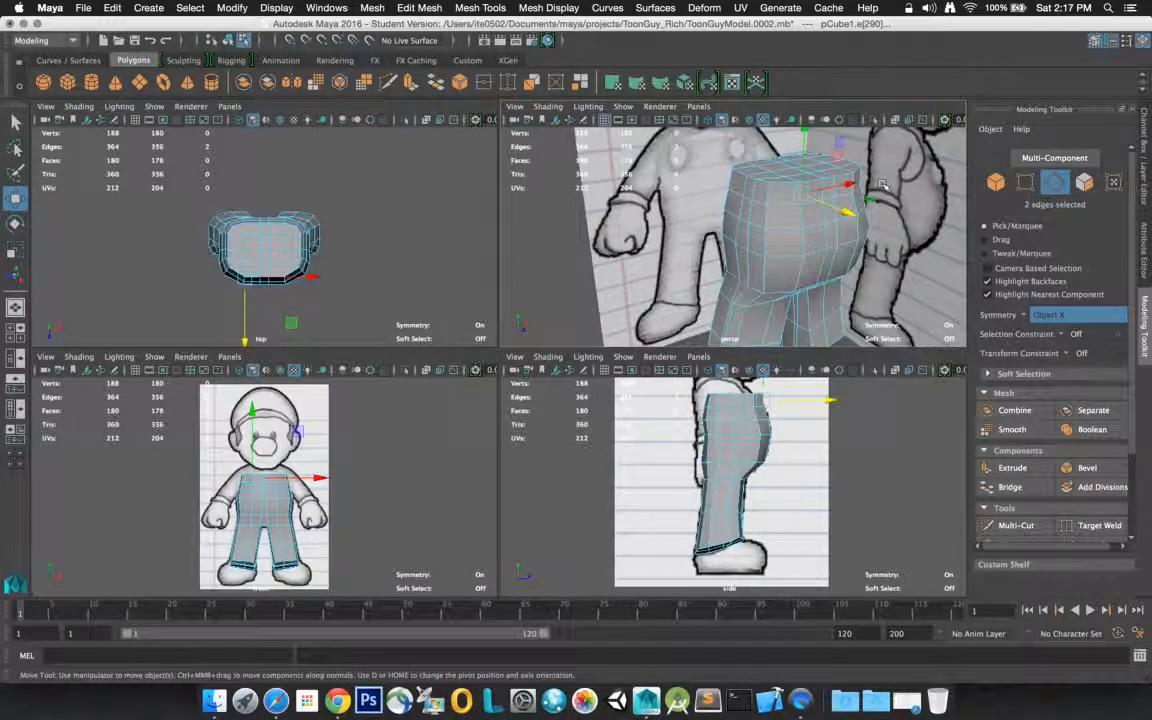
{"action": "right_click", "coordinate": [883, 188]}
{"action": "left_click", "coordinate": [882, 222]}
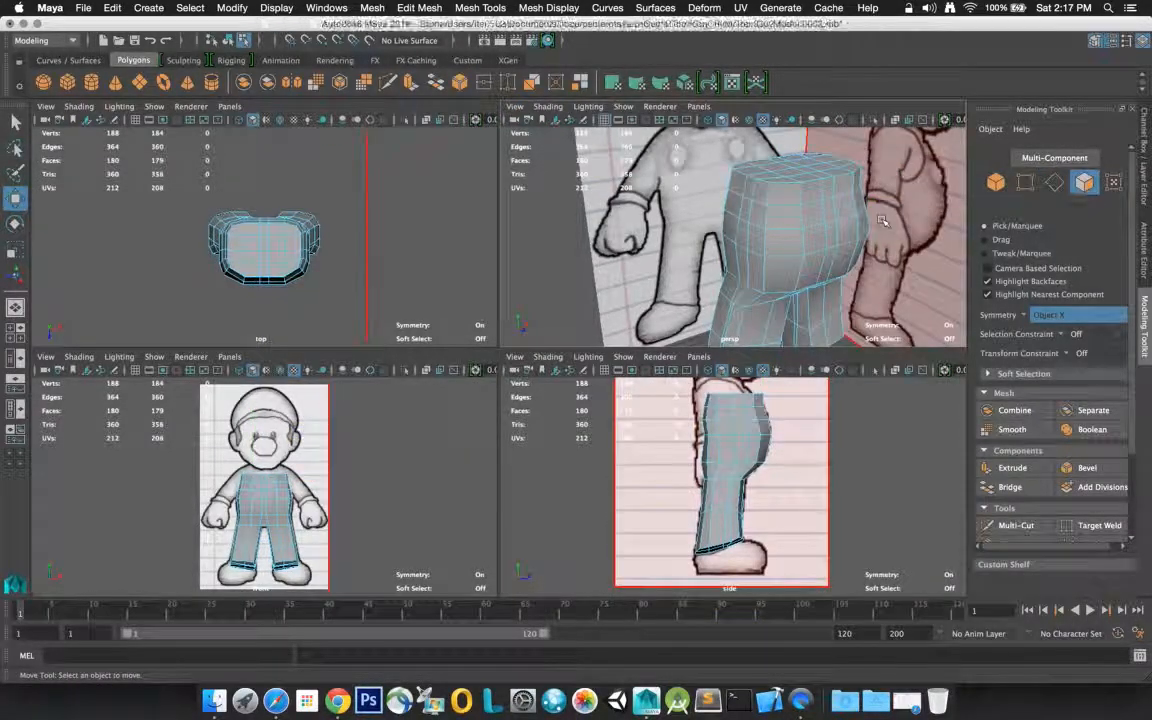
{"action": "left_click", "coordinate": [783, 168]}
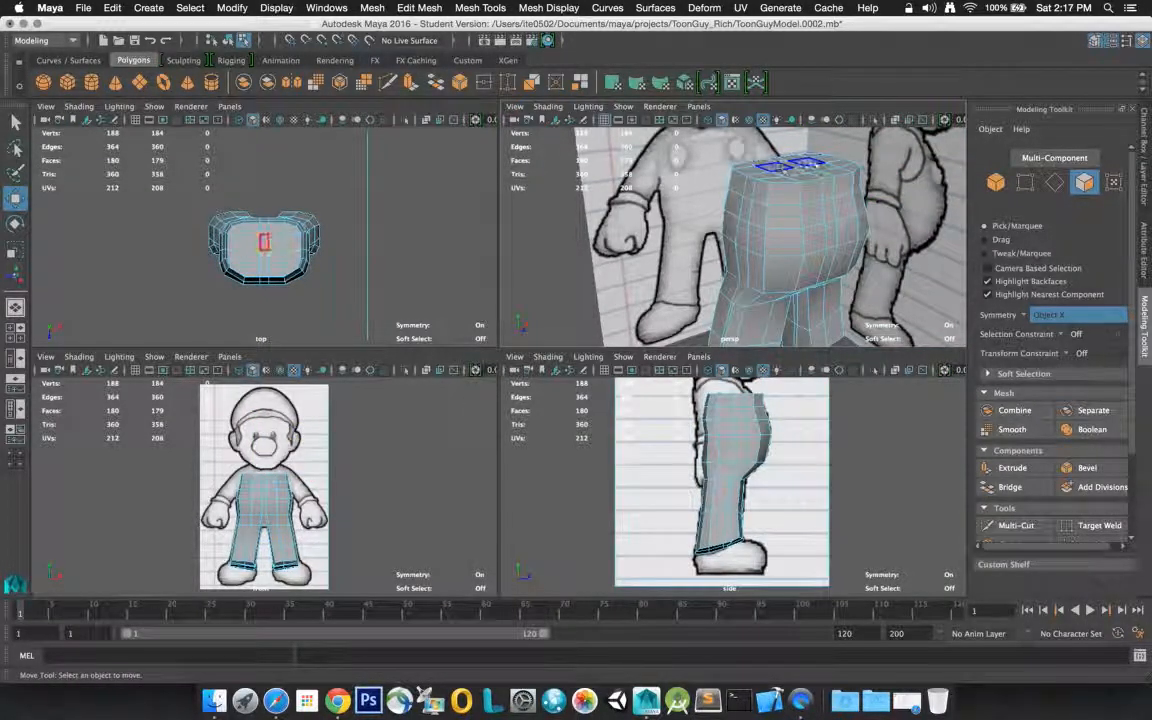
{"action": "left_click", "coordinate": [811, 170]}
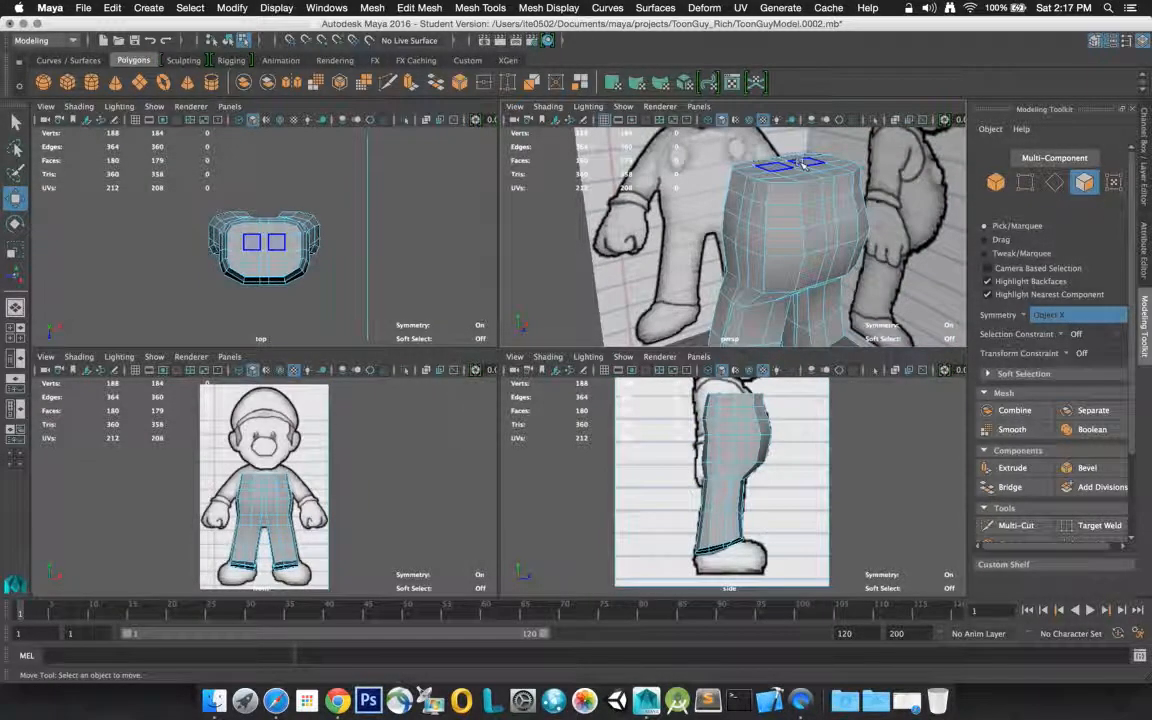
{"action": "left_click", "coordinate": [803, 163]}
{"action": "left_click", "coordinate": [16, 121]}
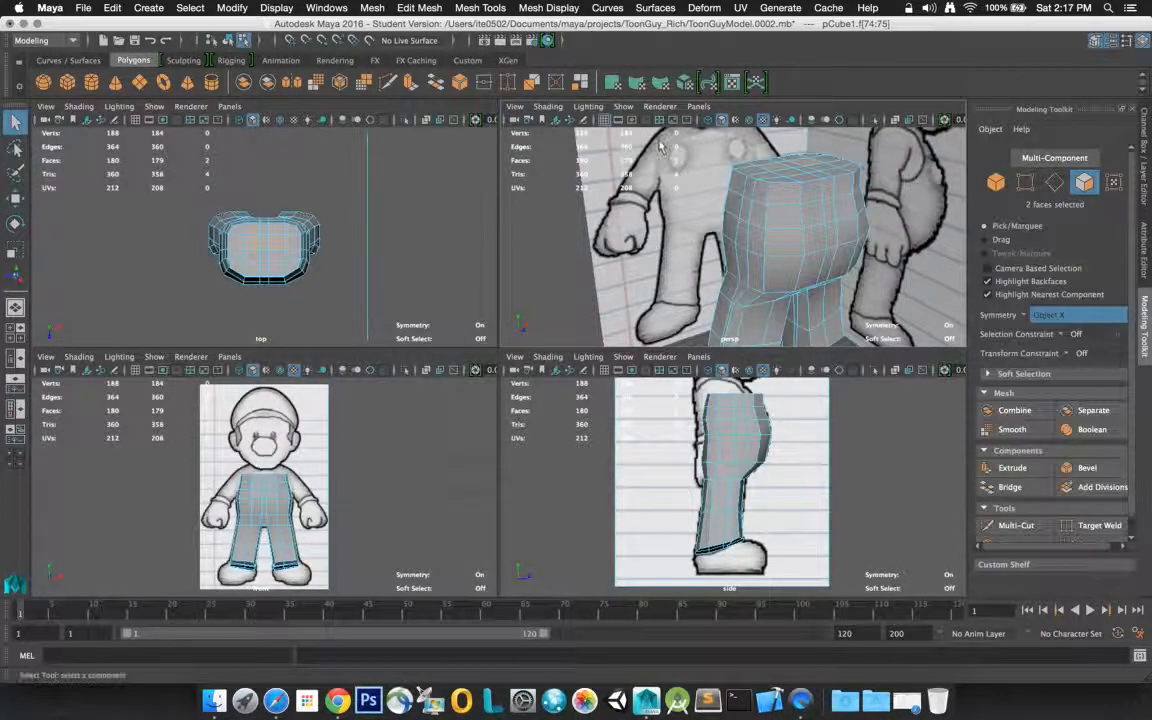
{"action": "left_click", "coordinate": [826, 161], "text": "shift"}
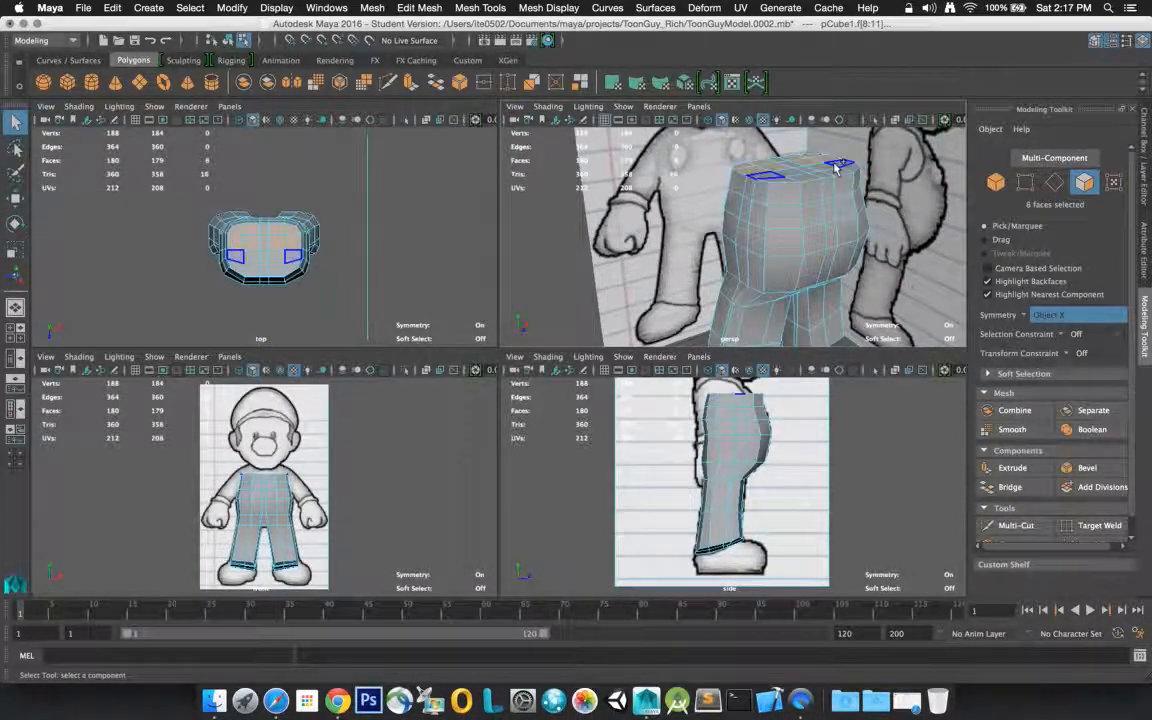
{"action": "left_click", "coordinate": [836, 175], "text": "shift"}
{"action": "left_click", "coordinate": [822, 176], "text": "shift"}
{"action": "left_click", "coordinate": [822, 176], "text": "shift"}
{"action": "left_click", "coordinate": [815, 172], "text": "shift"}
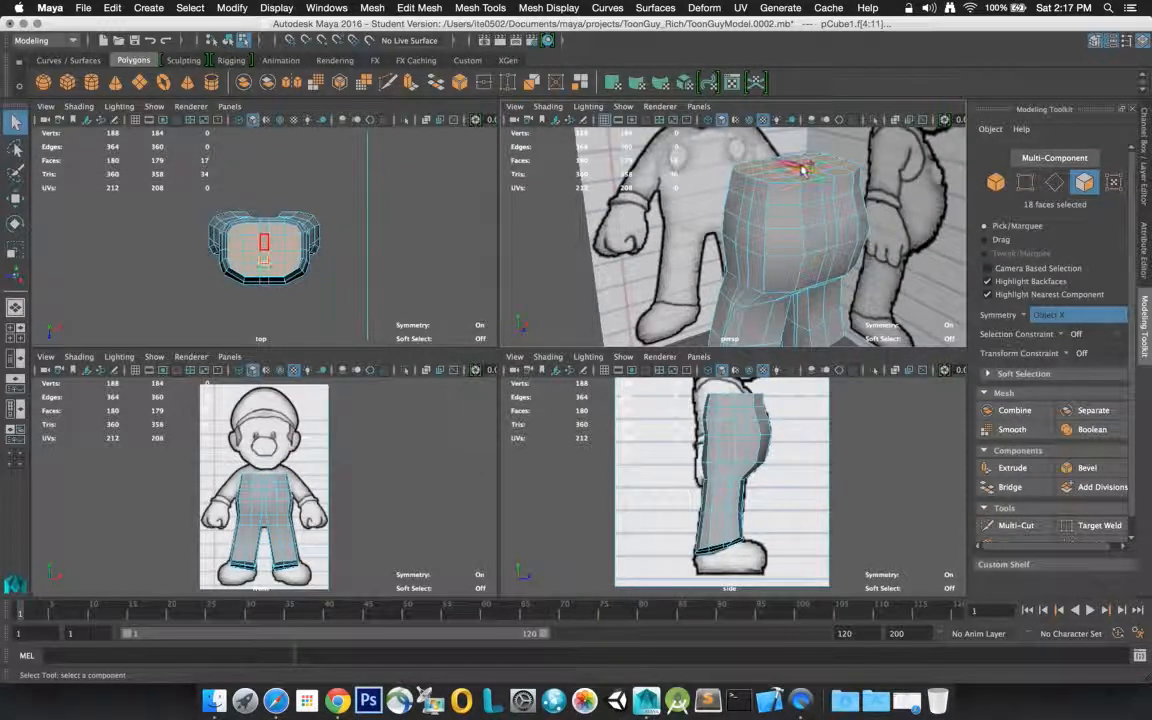
{"action": "left_click", "coordinate": [781, 161], "text": "shift"}
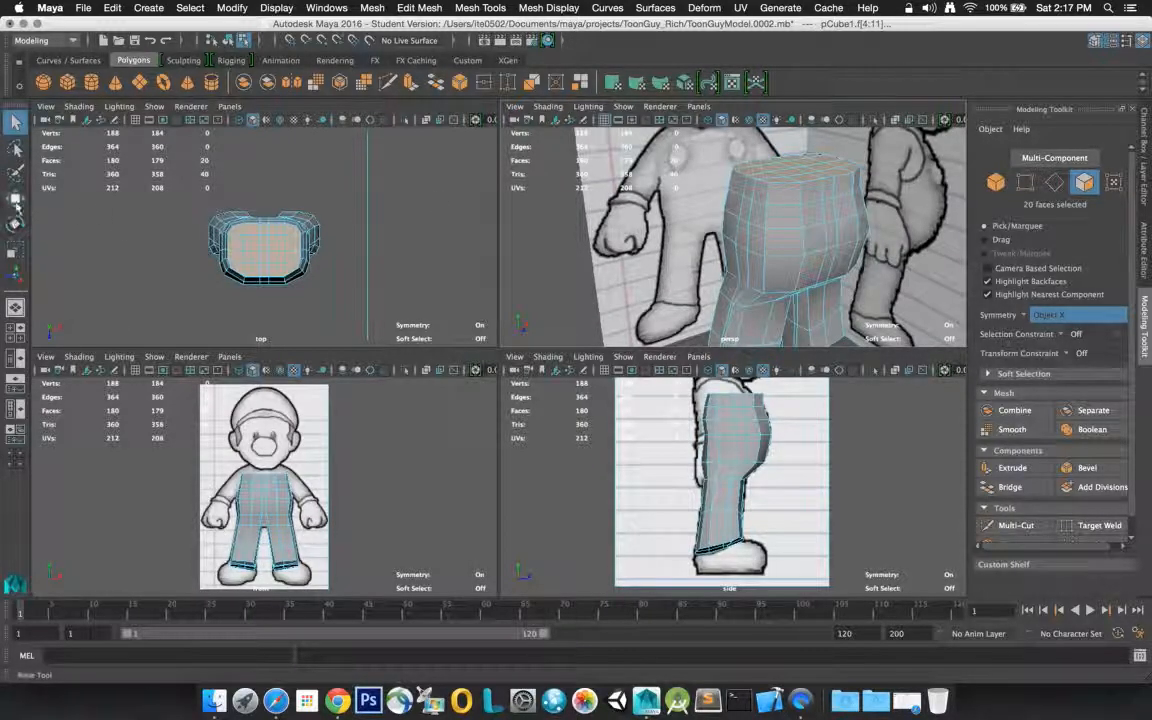
Move the selected top faces backward along the Z axis to follow the side-view reference outline
{"action": "left_click", "coordinate": [15, 197]}
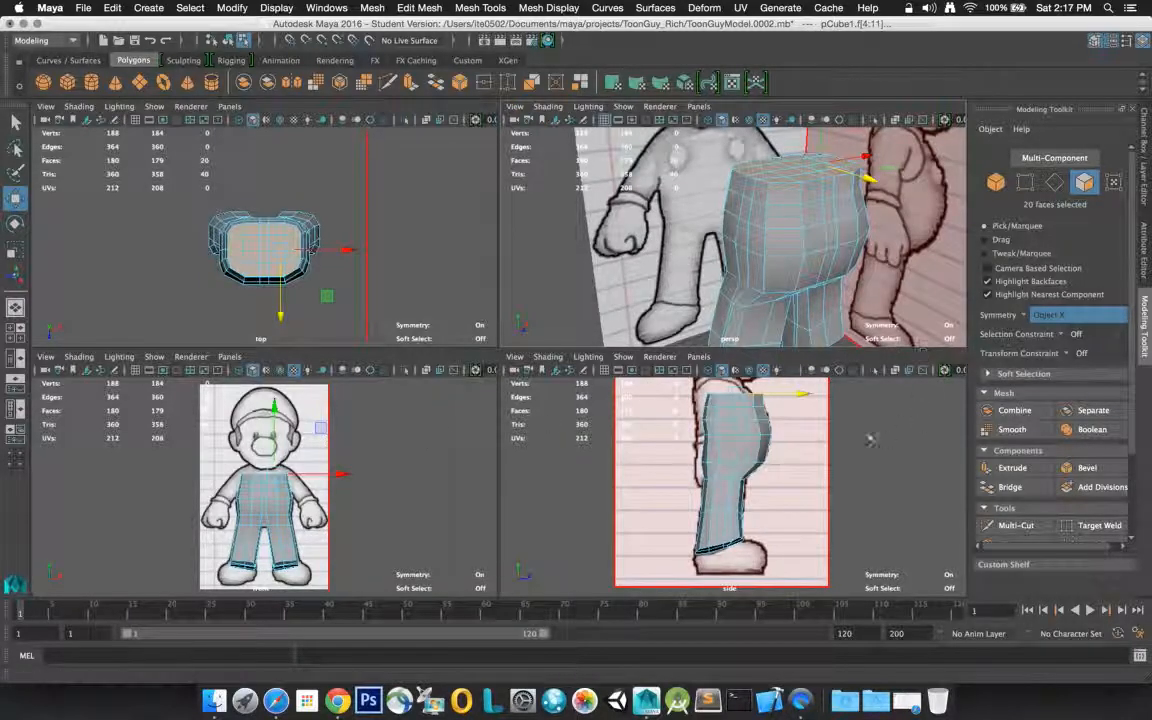
{"action": "mouse_move", "coordinate": [802, 396]}
{"action": "left_mouse_down"}
{"action": "mouse_move", "coordinate": [788, 390]}
{"action": "mouse_move", "coordinate": [794, 399]}
{"action": "left_mouse_up"}
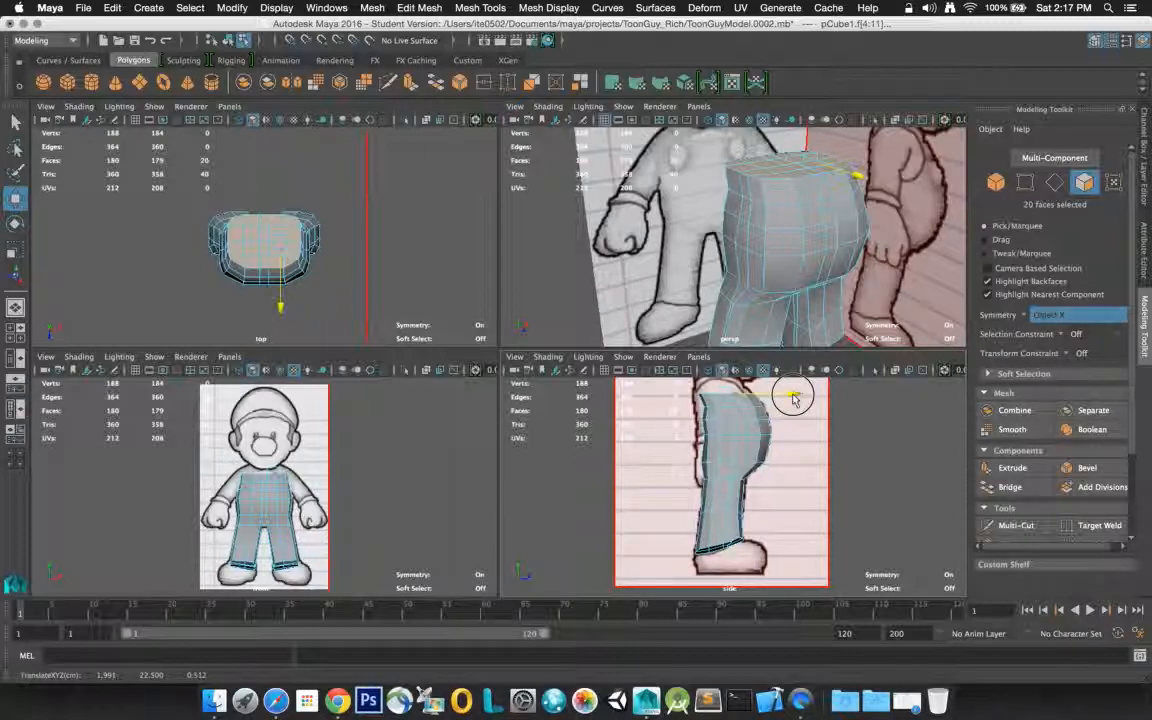
{"action": "left_click_drag", "start_coordinate": [793, 398], "coordinate": [792, 398]}
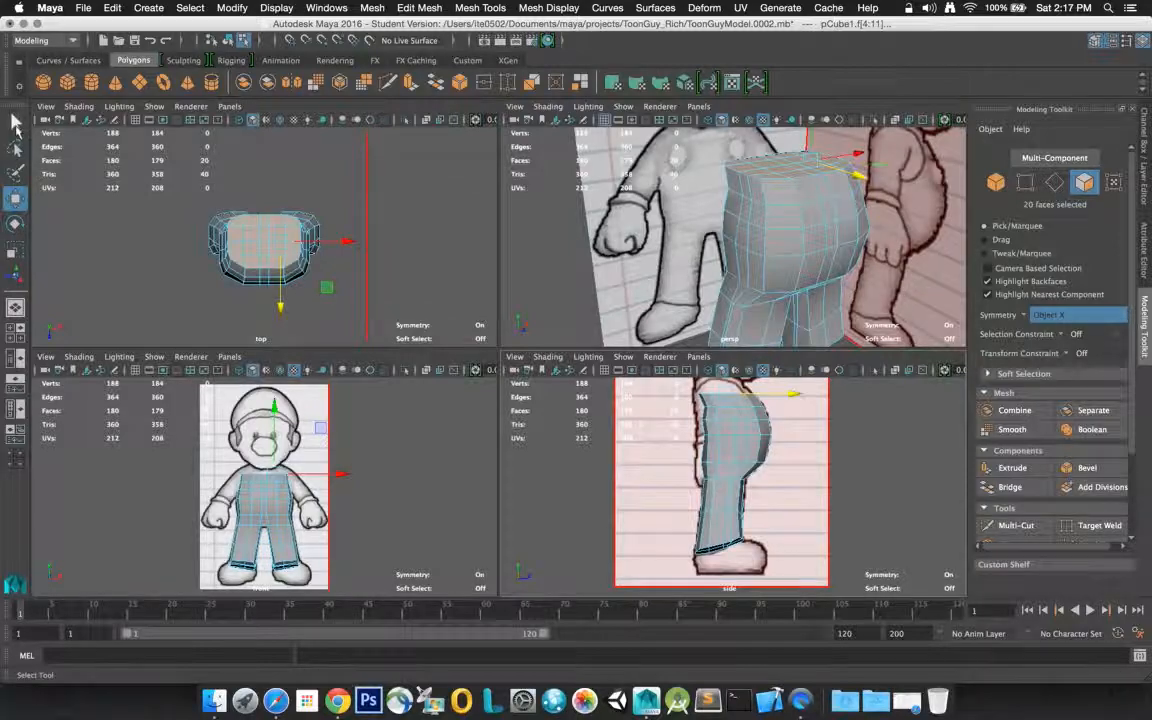
{"action": "key", "text": "q"}
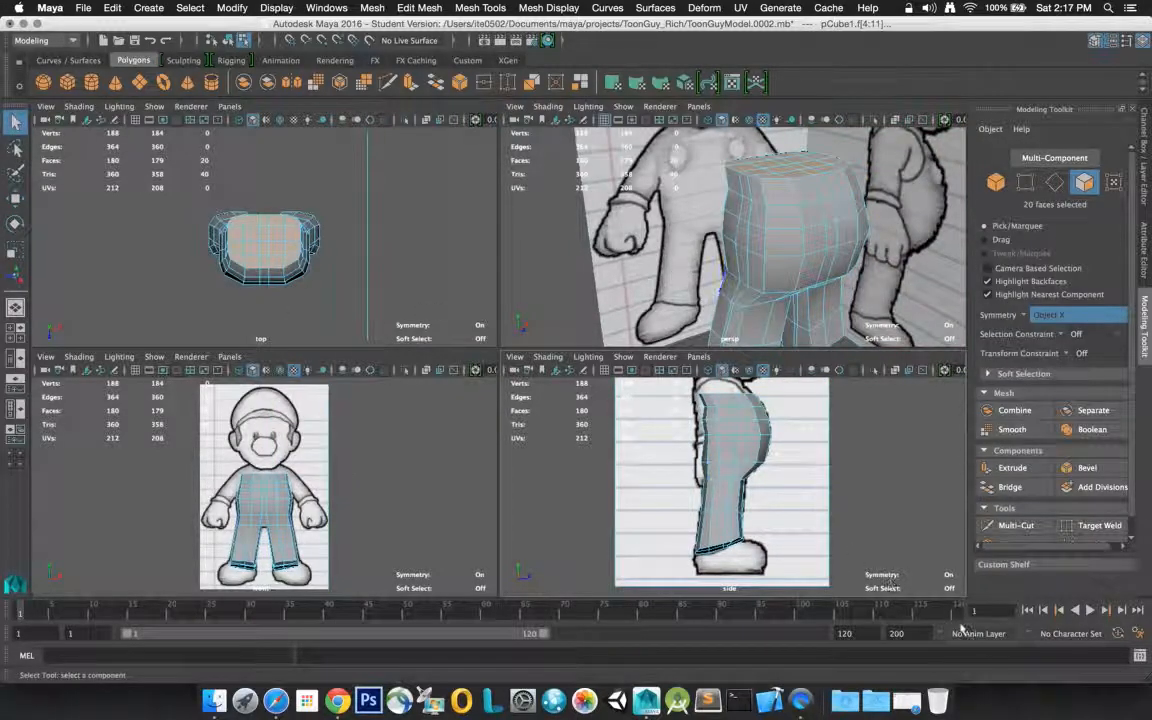
Extrude the selected top faces of the torso upward with a Thickness of 1.5
{"action": "left_click", "coordinate": [1010, 468]}
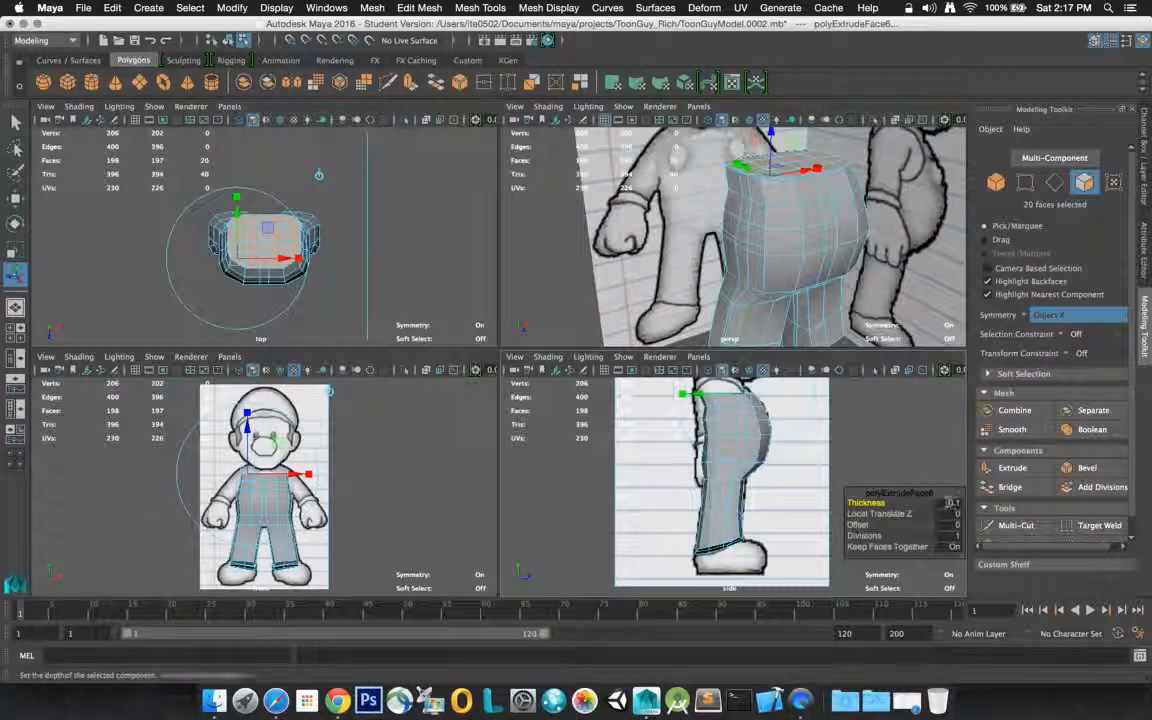
{"action": "left_click", "coordinate": [955, 502]}
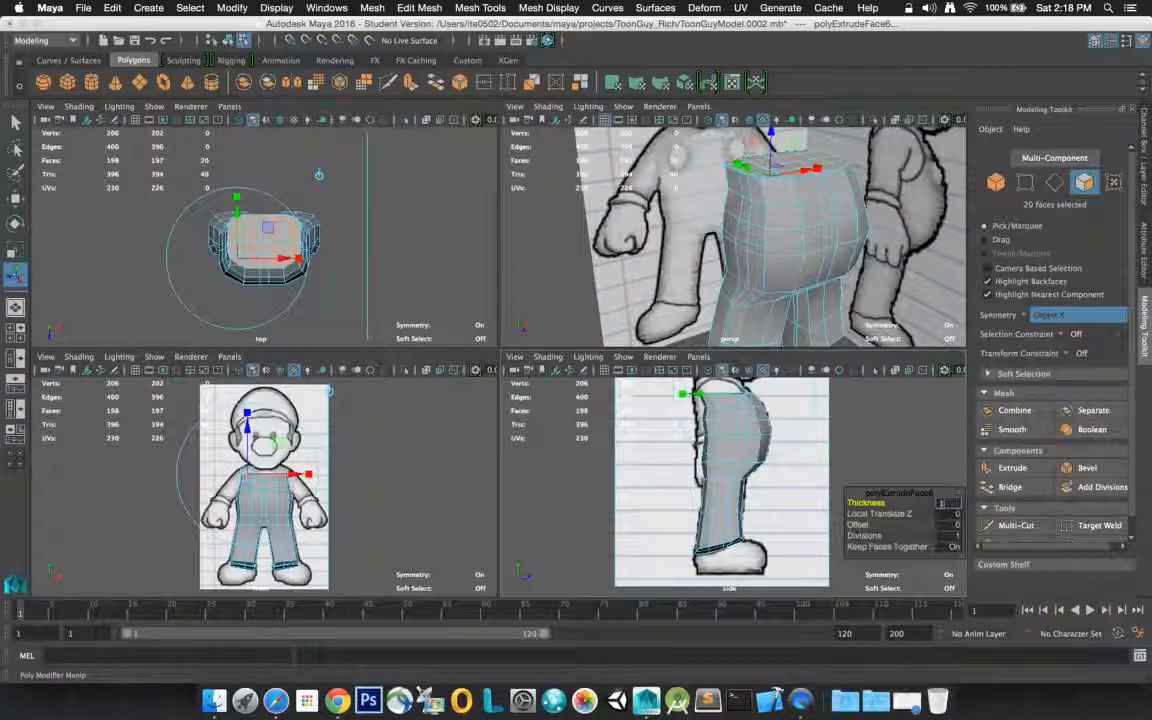
{"action": "type", "text": "1.5"}
{"action": "key", "text": "Return"}
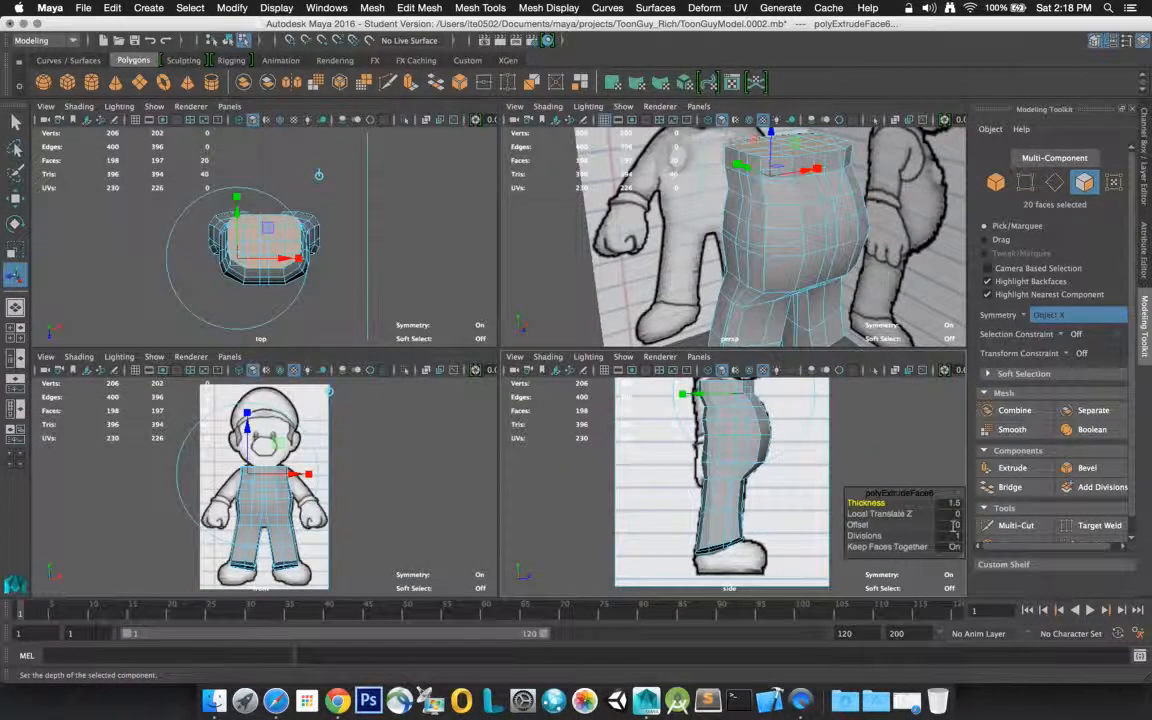
Taper the new torso extrusion with an Offset of 0.2 and clear the face selection
{"action": "left_click", "coordinate": [953, 524]}
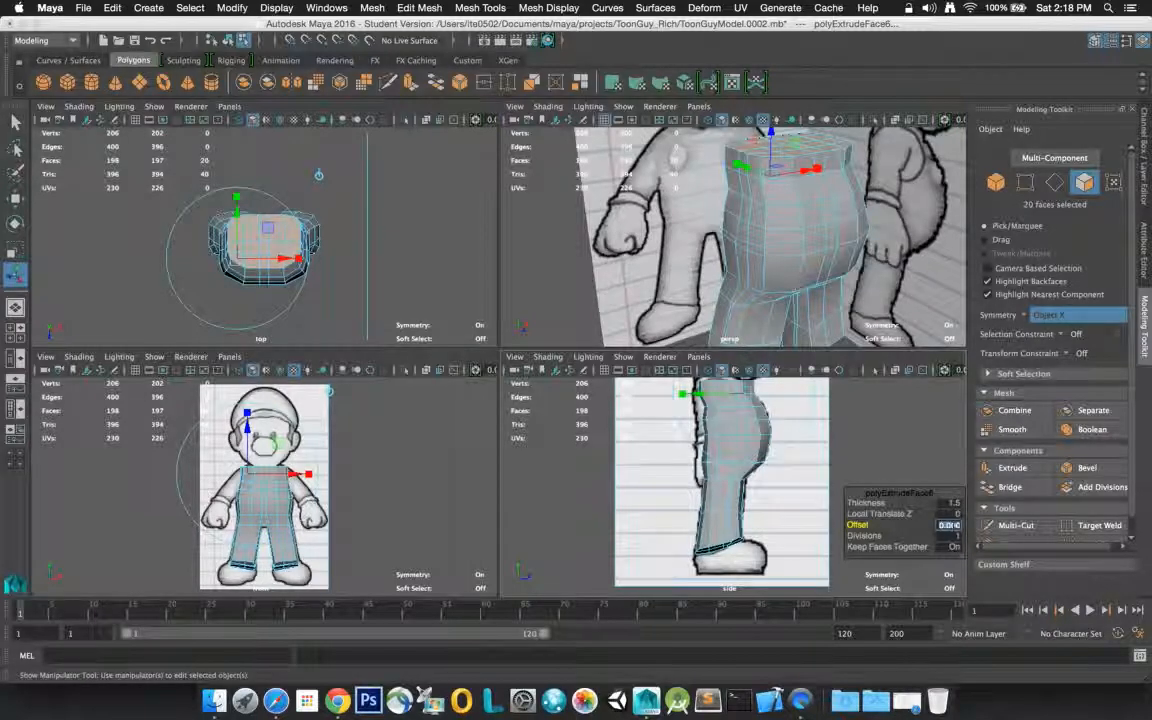
{"action": "type", "text": ".2"}
{"action": "key", "text": "Return"}
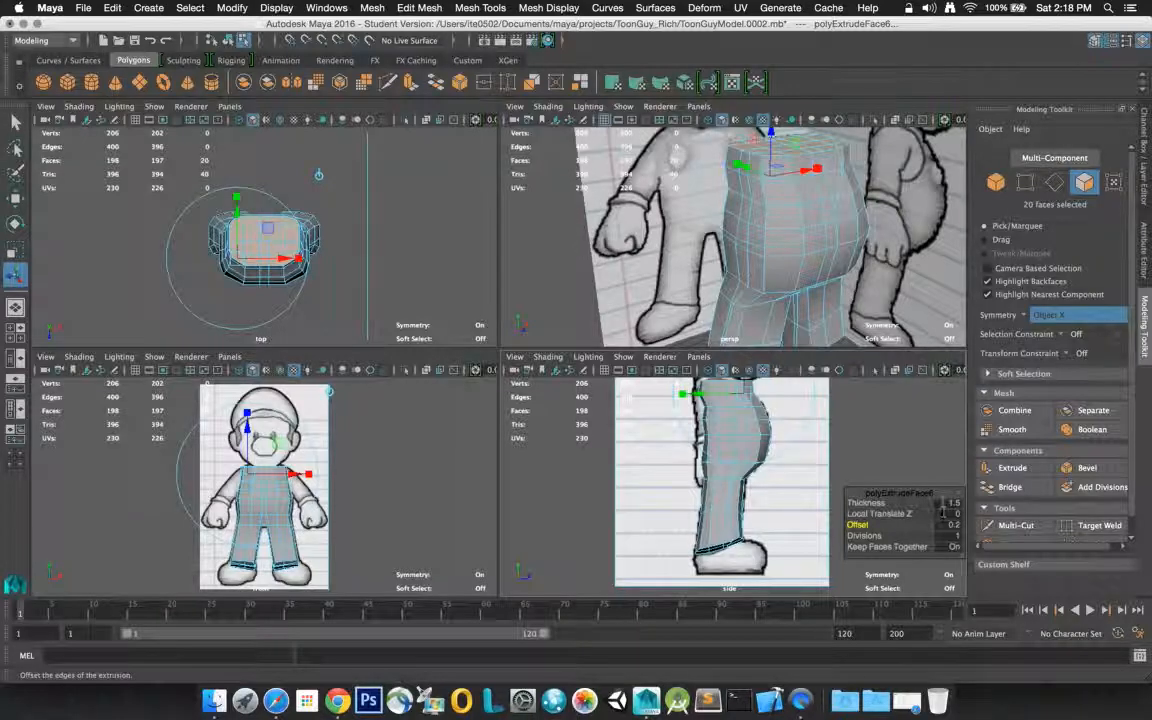
{"action": "left_click", "coordinate": [892, 453]}
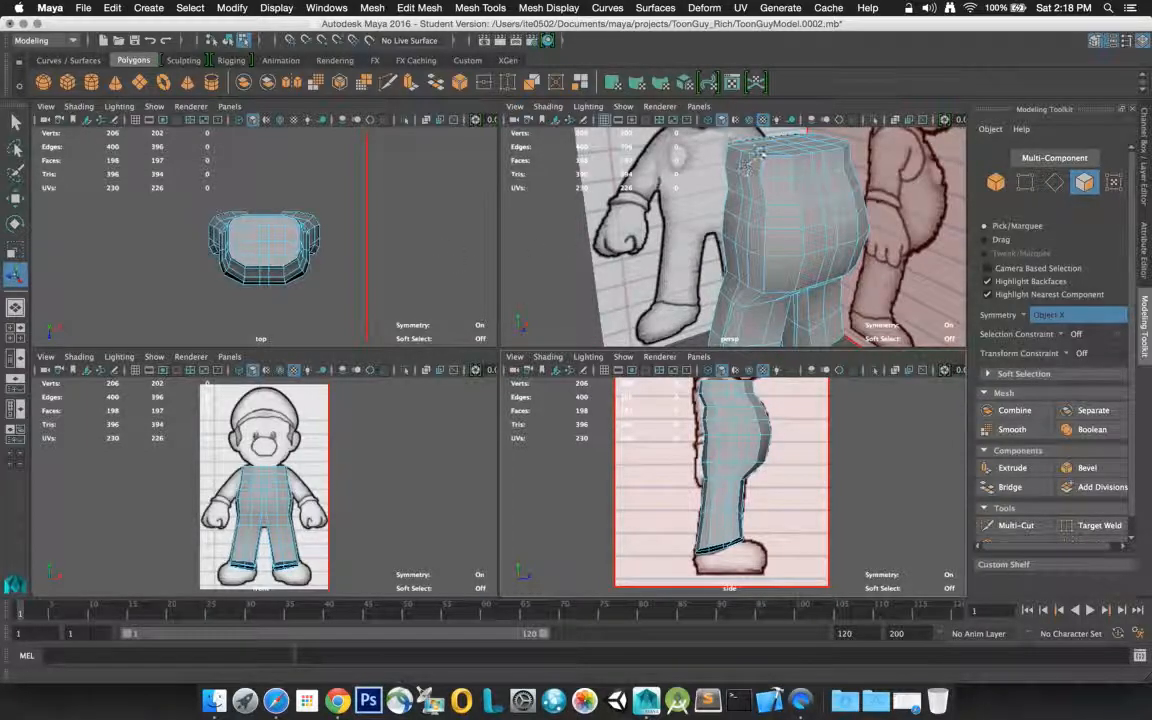
Select all the faces on the flat top of the torso in the perspective view
{"action": "left_click", "coordinate": [777, 149]}
{"action": "left_click", "coordinate": [777, 149]}
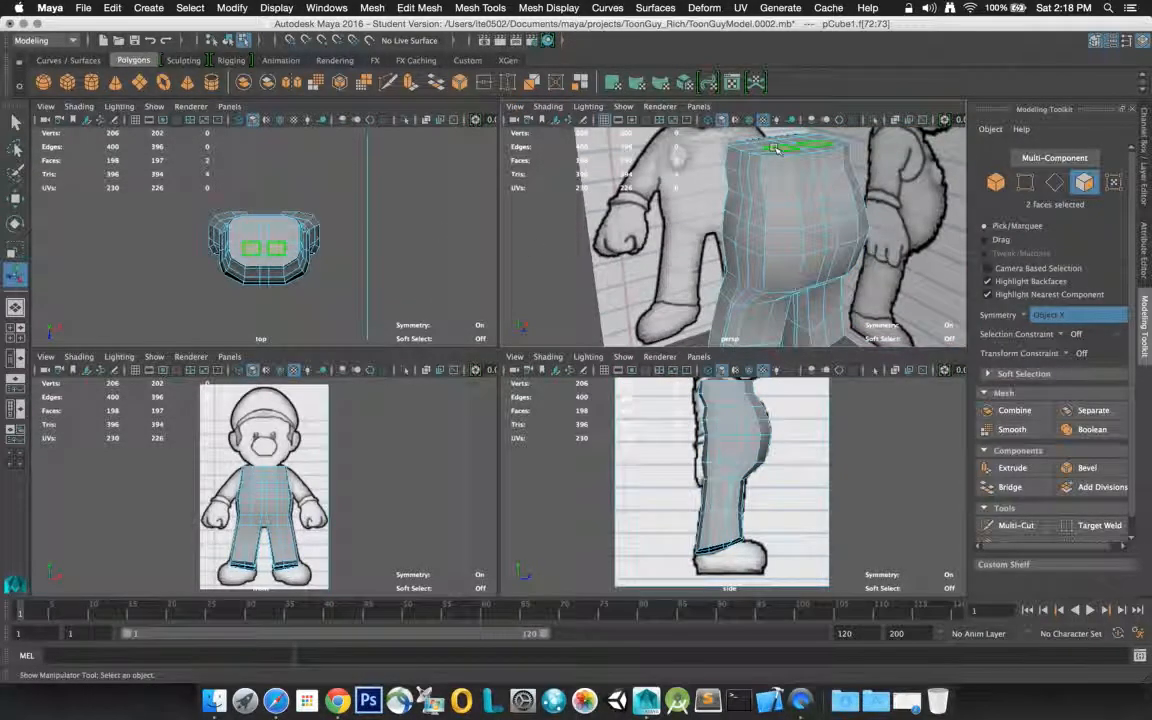
{"action": "left_click", "coordinate": [791, 152]}
{"action": "key", "text": "f"}
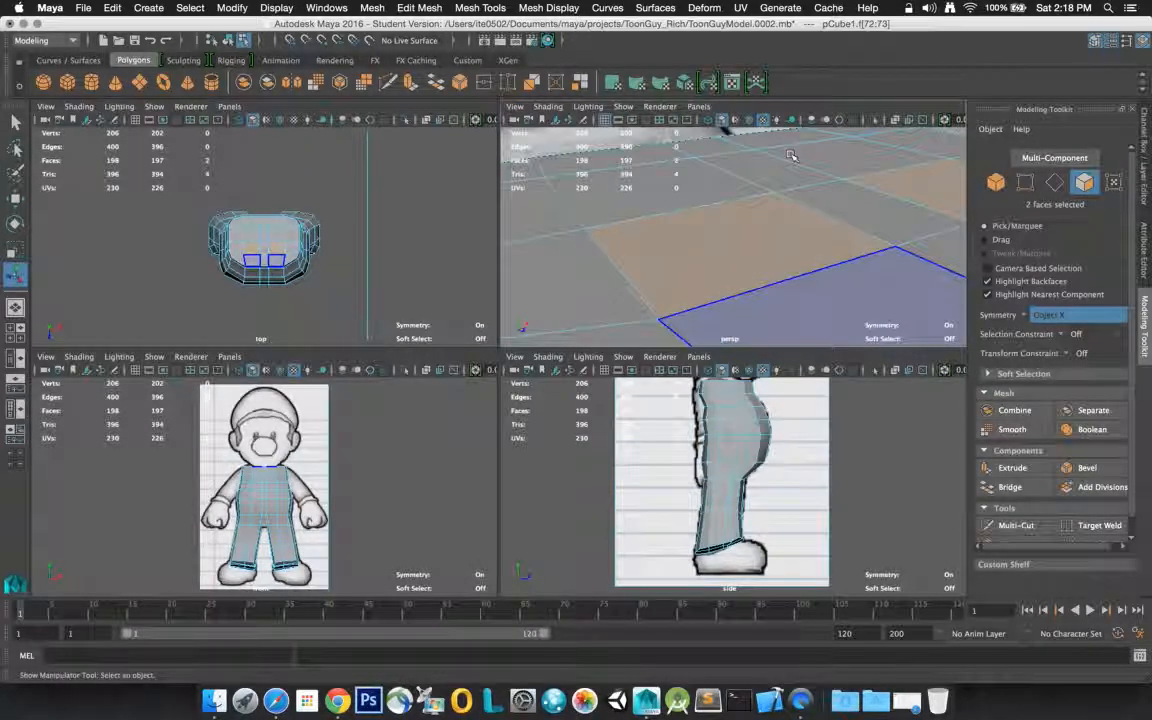
{"action": "scroll", "coordinate": [791, 155], "scroll_direction": "down", "scroll_amount": 3}
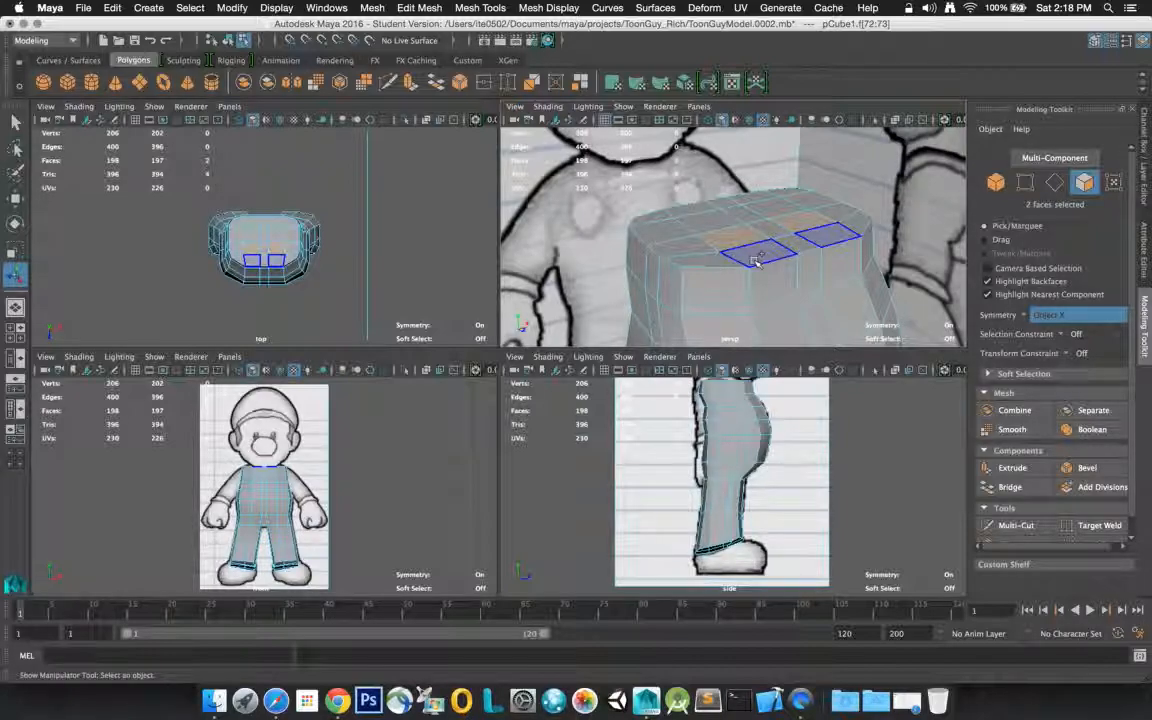
{"action": "key", "text": "q"}
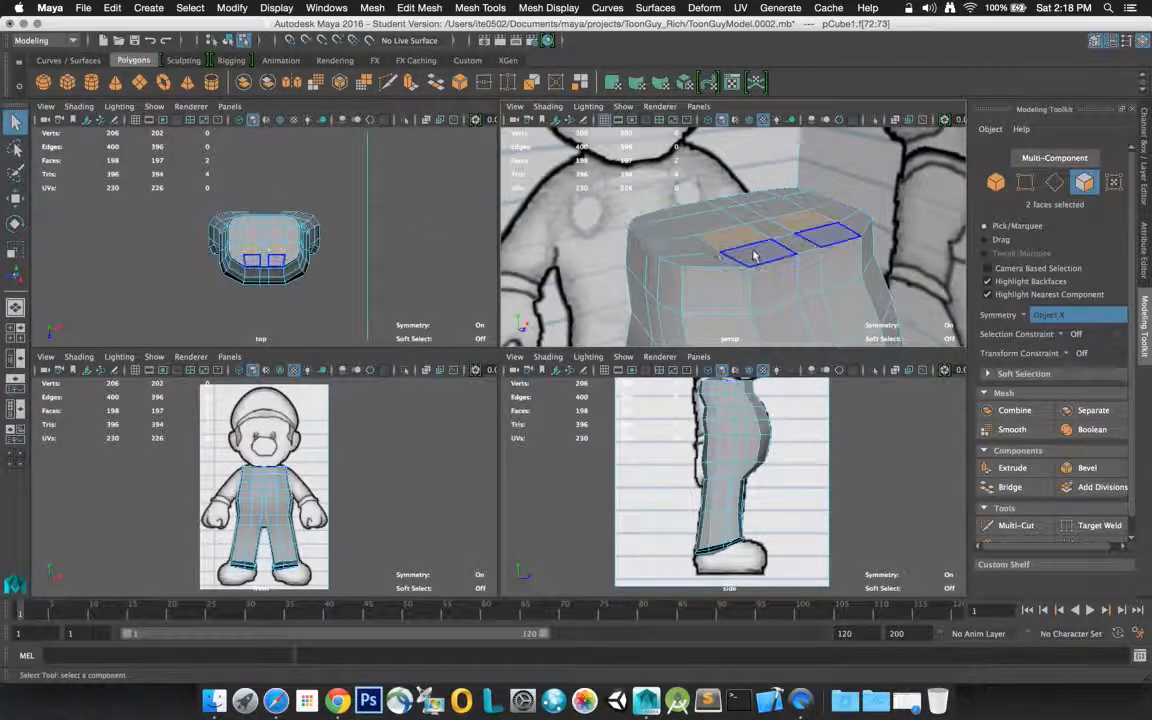
{"action": "left_click", "coordinate": [718, 227], "text": "shift"}
{"action": "left_click", "coordinate": [698, 215], "text": "shift"}
{"action": "left_click", "coordinate": [648, 226], "text": "shift"}
{"action": "left_click", "coordinate": [656, 237], "text": "shift"}
{"action": "left_click", "coordinate": [676, 252], "text": "shift"}
{"action": "left_click", "coordinate": [712, 261], "text": "shift"}
{"action": "left_click", "coordinate": [758, 257], "text": "shift"}
{"action": "left_click", "coordinate": [791, 246], "text": "shift"}
{"action": "left_click", "coordinate": [770, 231], "text": "shift"}
{"action": "left_click", "coordinate": [745, 212], "text": "shift"}
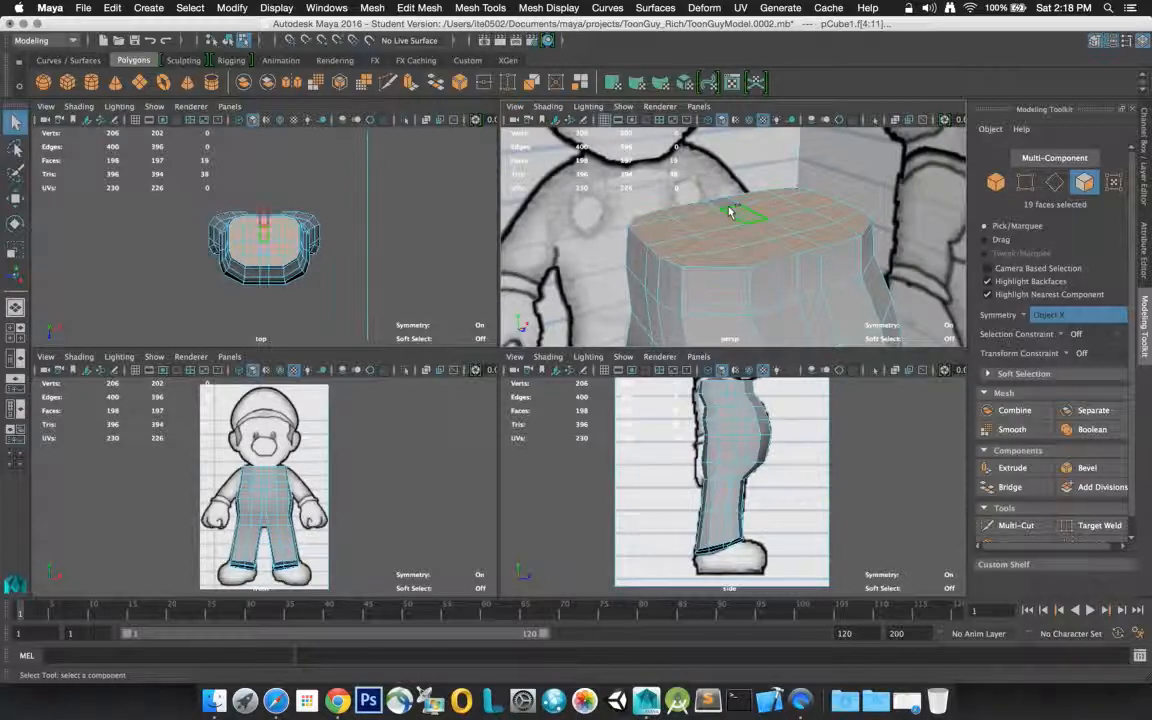
{"action": "left_click", "coordinate": [728, 207], "text": "shift"}
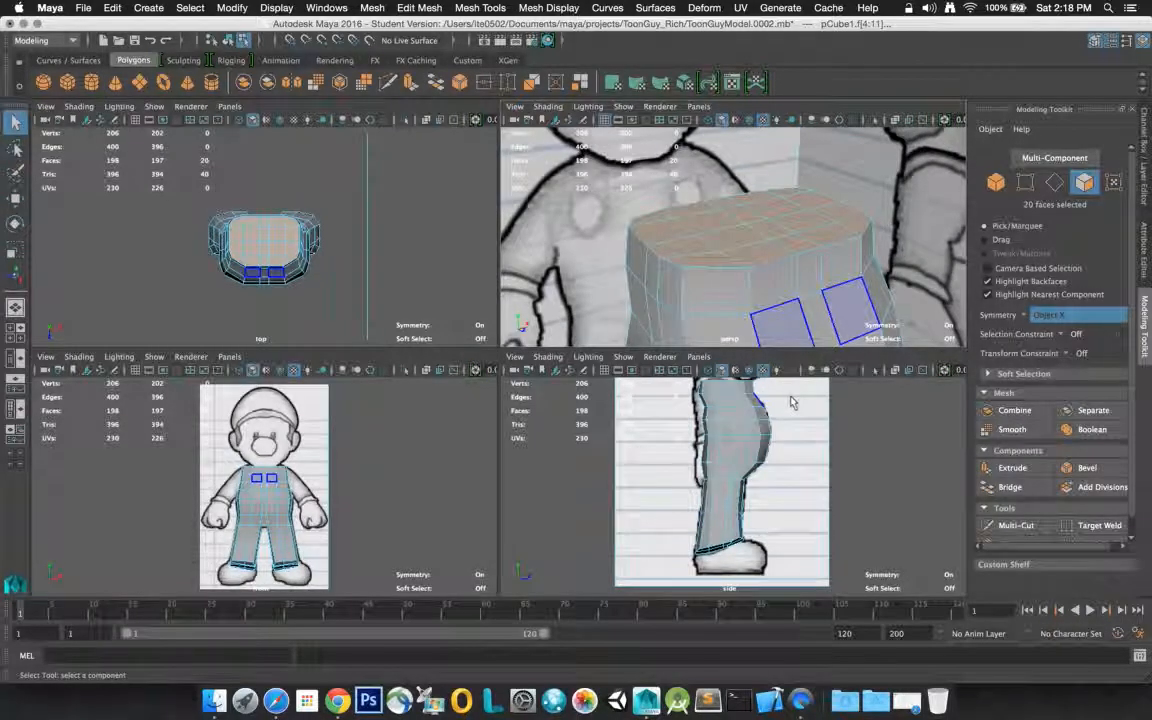
Move the selected top faces backward along the Z axis in the side view to follow the reference outline of the back
{"action": "key", "text": "f"}
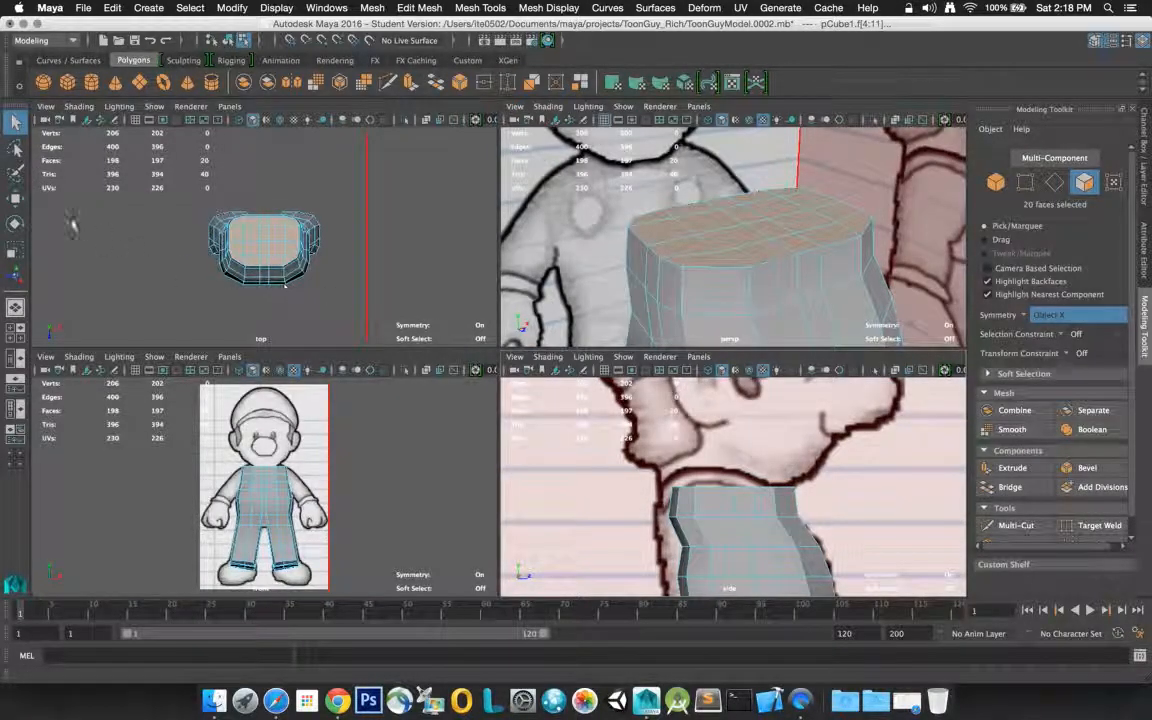
{"action": "left_click", "coordinate": [15, 197]}
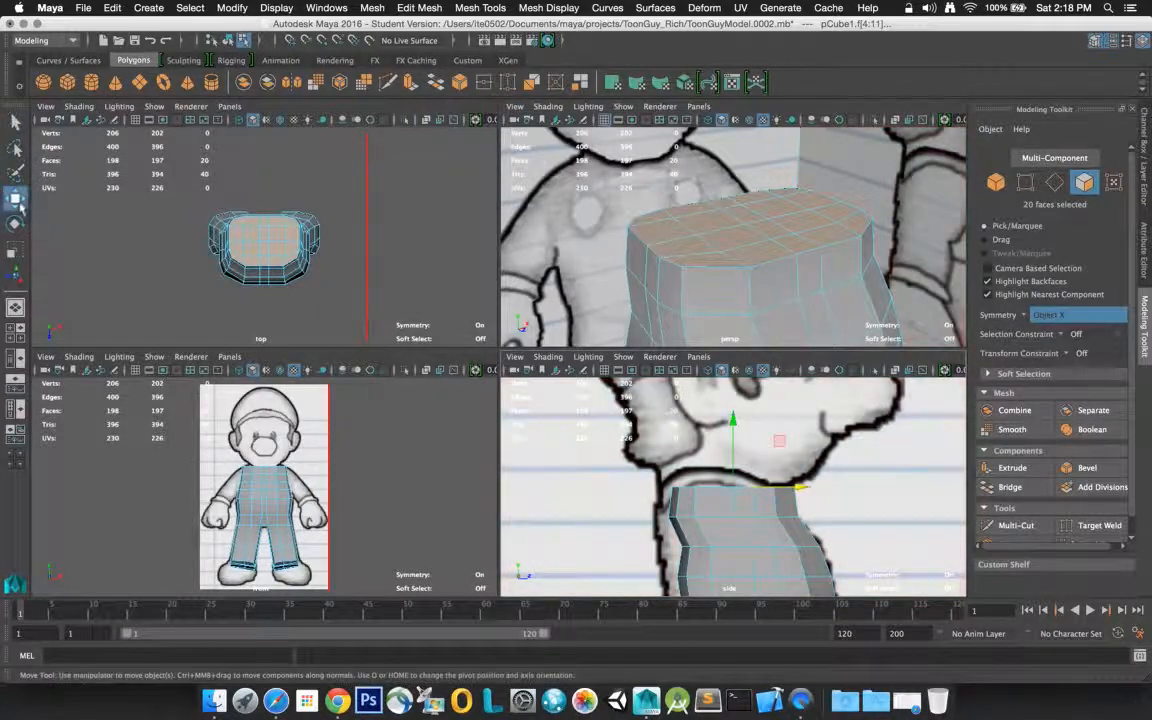
{"action": "left_click_drag", "start_coordinate": [800, 486], "coordinate": [768, 493]}
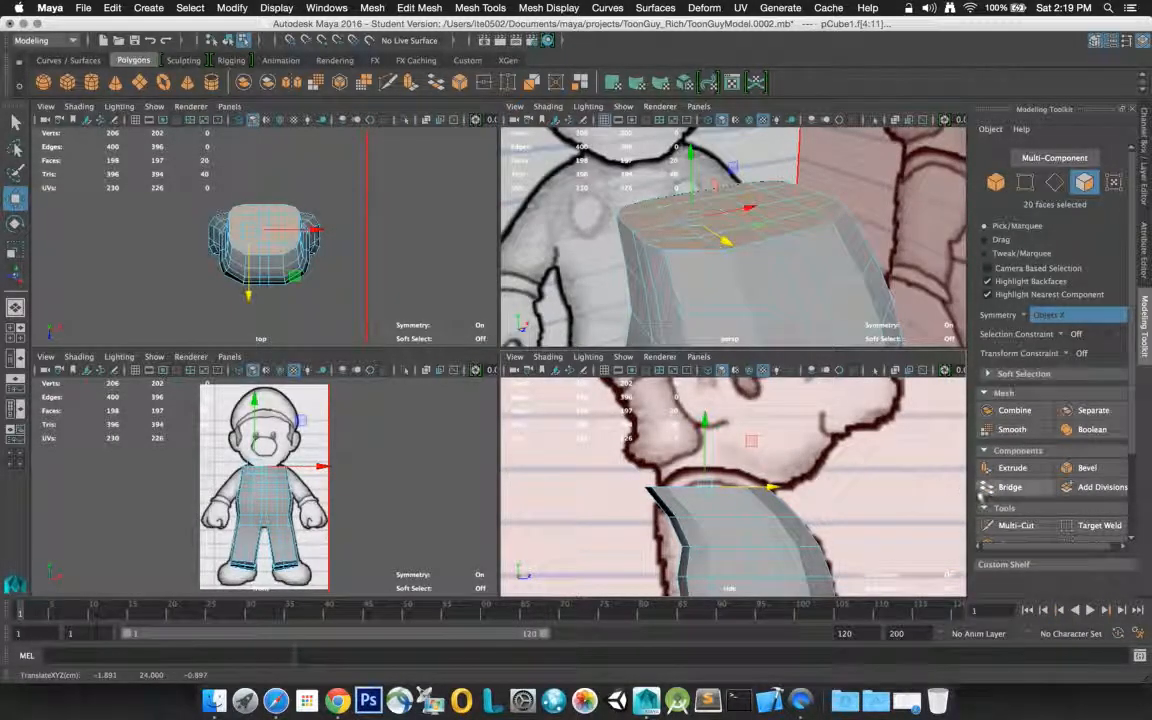
Extrude the torso's top faces upward with a Thickness of 1 and an Offset of 0.5
{"action": "left_click", "coordinate": [1003, 468]}
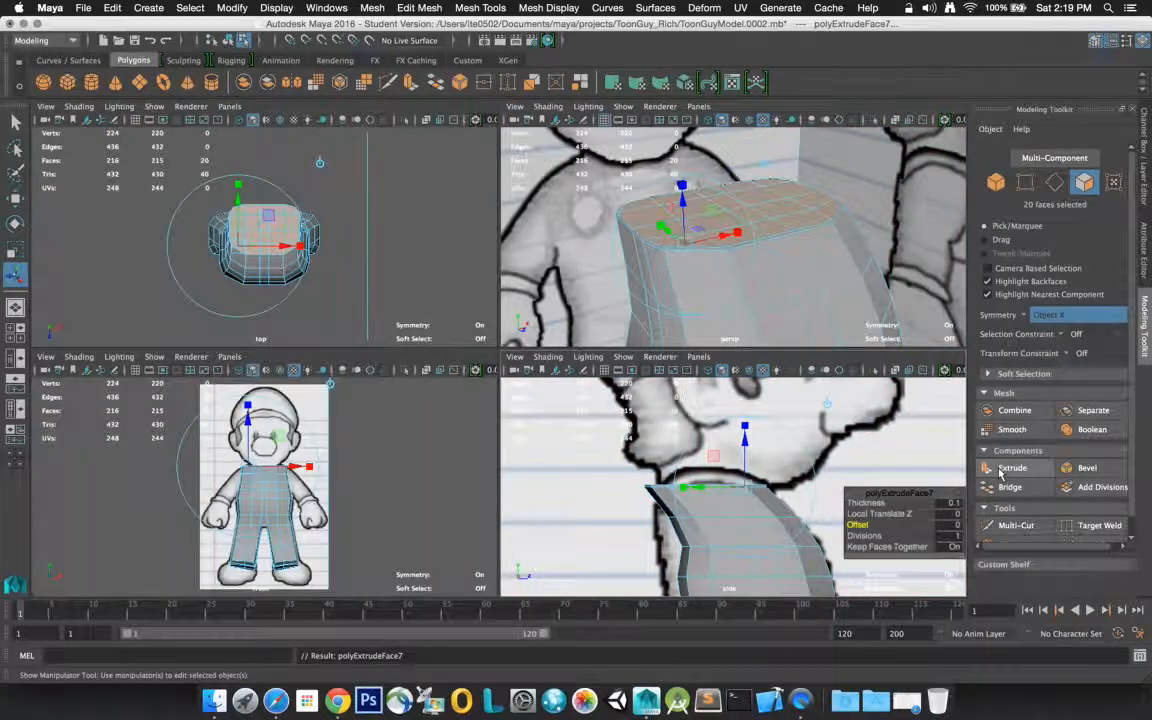
{"action": "type", "text": "0.1"}
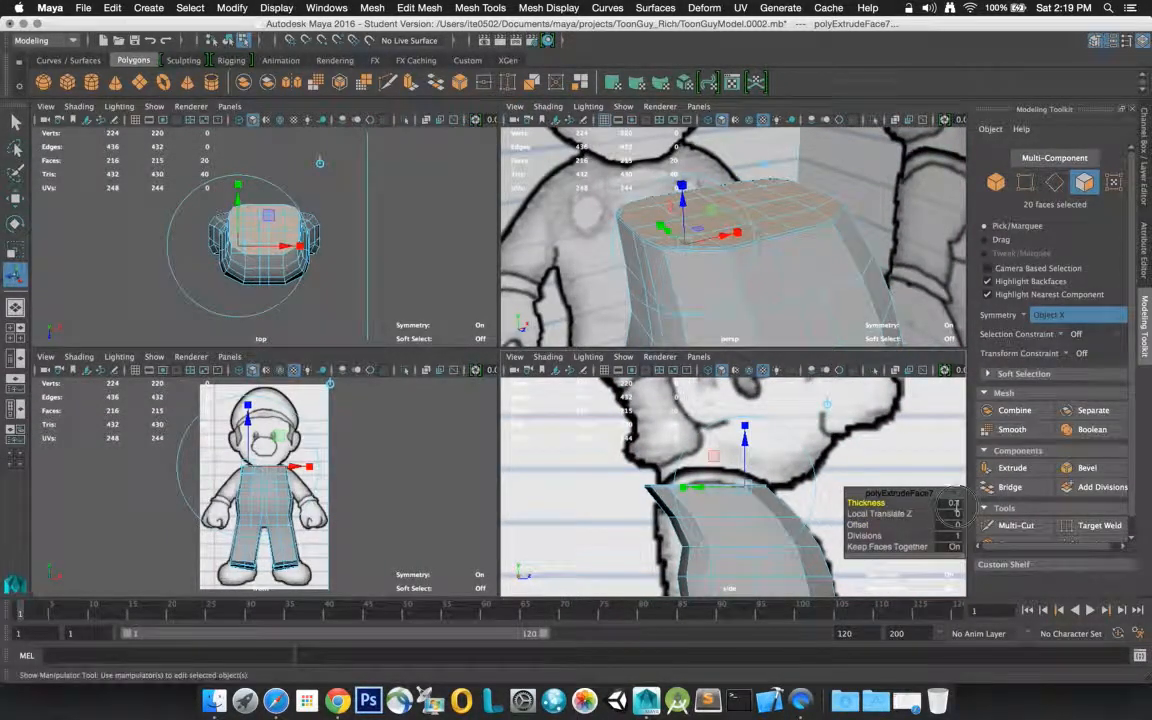
{"action": "left_click", "coordinate": [957, 506]}
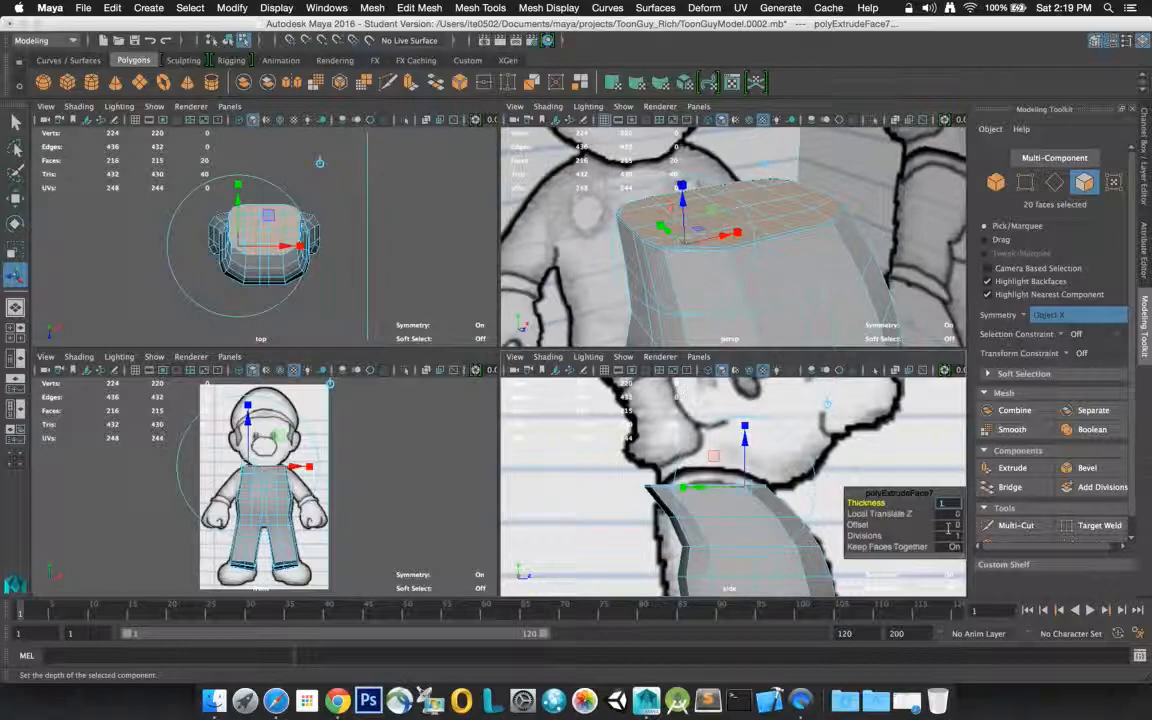
{"action": "key", "text": "Return"}
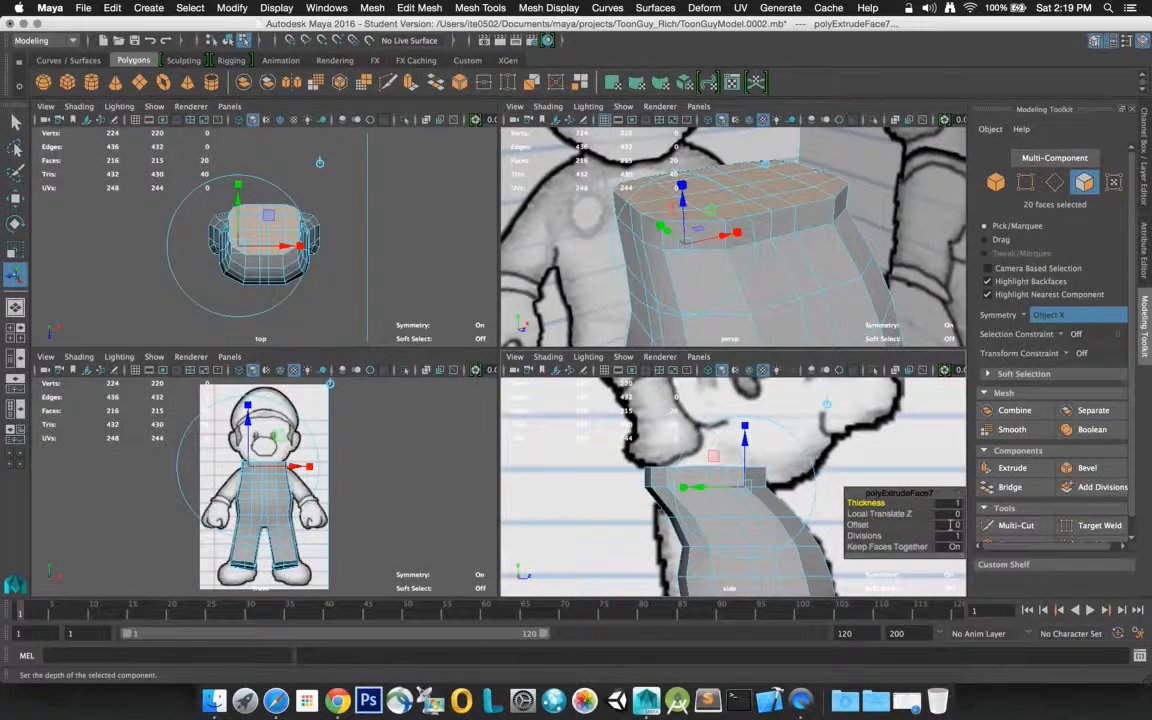
{"action": "left_click", "coordinate": [950, 524]}
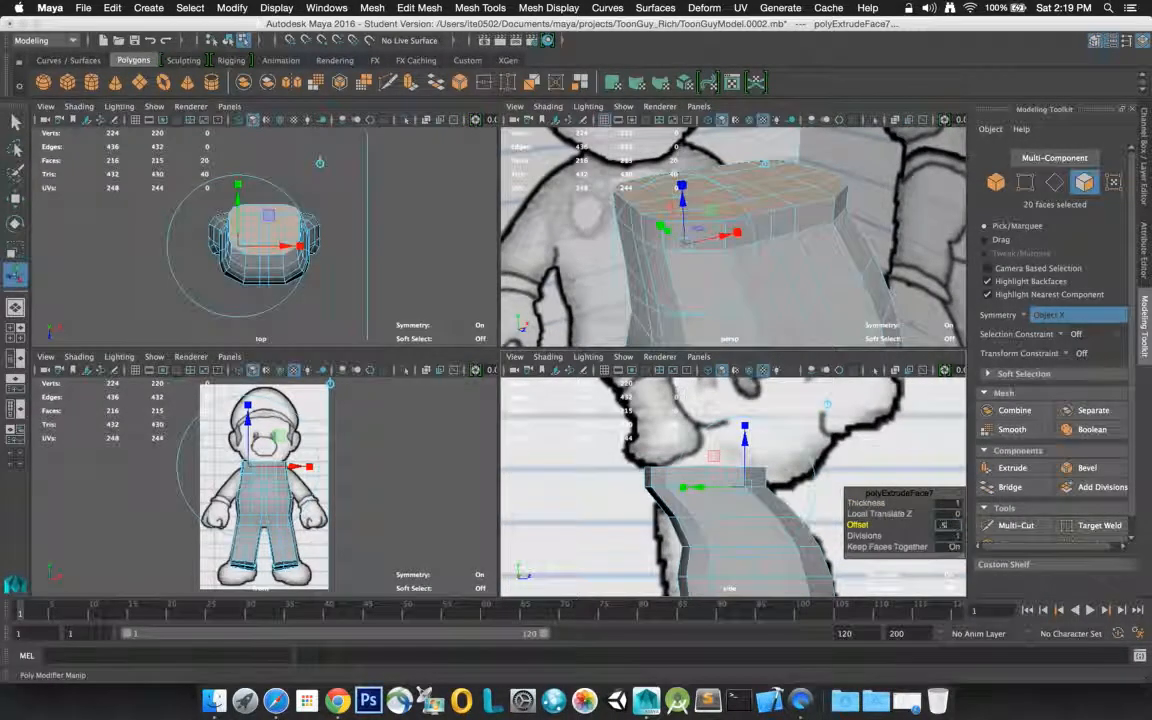
{"action": "type", "text": "0.5"}
{"action": "key", "text": "Return"}
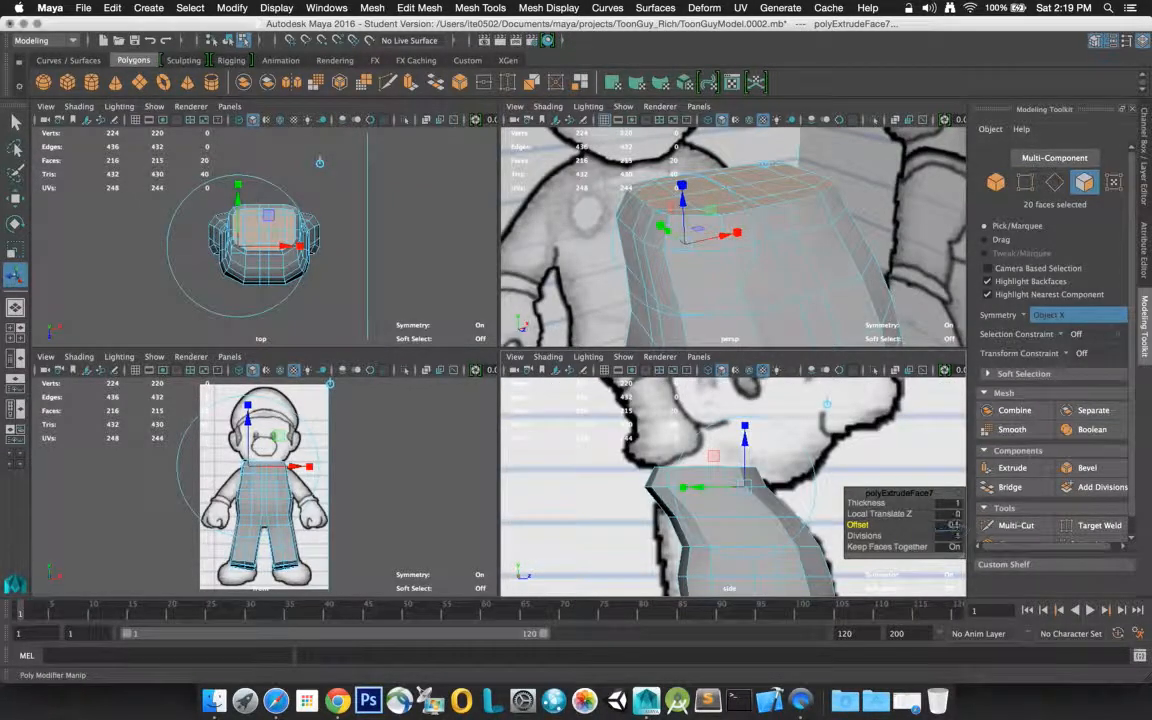
Try Offset values of 1 and 1.5 on the top extrusion, and return it to 1
{"action": "left_click", "coordinate": [957, 525]}
{"action": "type", "text": "1"}
{"action": "key", "text": "Return"}
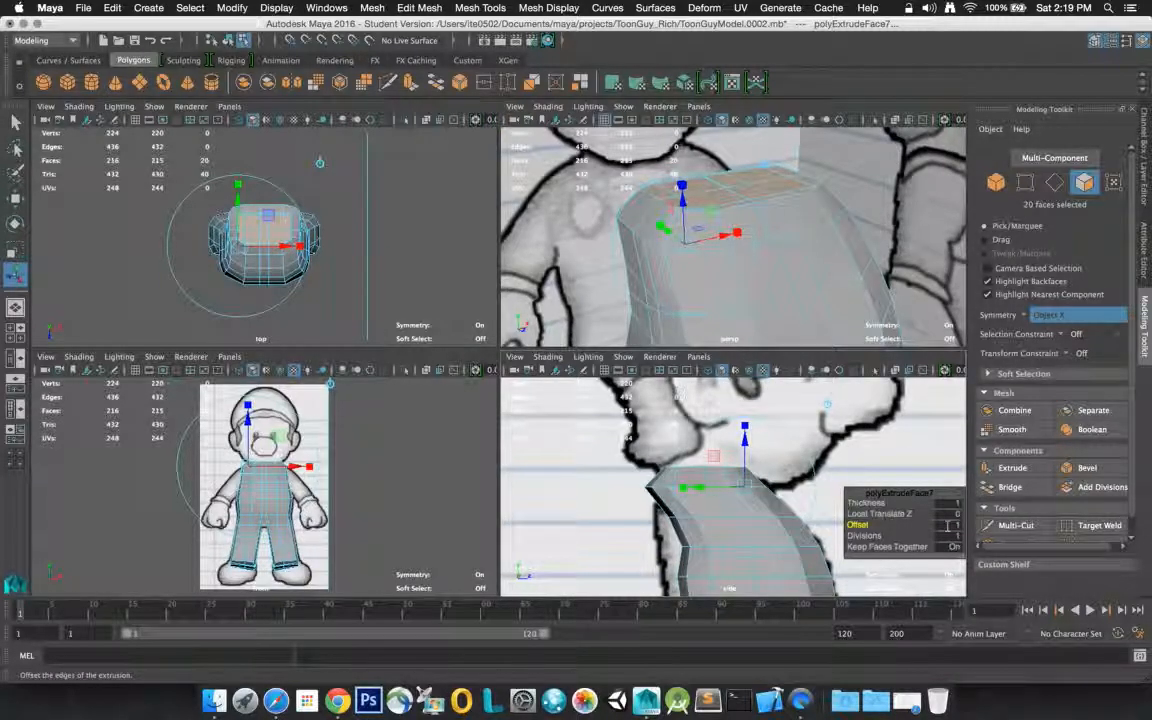
{"action": "left_click", "coordinate": [946, 526]}
{"action": "type", "text": "1.1"}
{"action": "key", "text": "Return"}
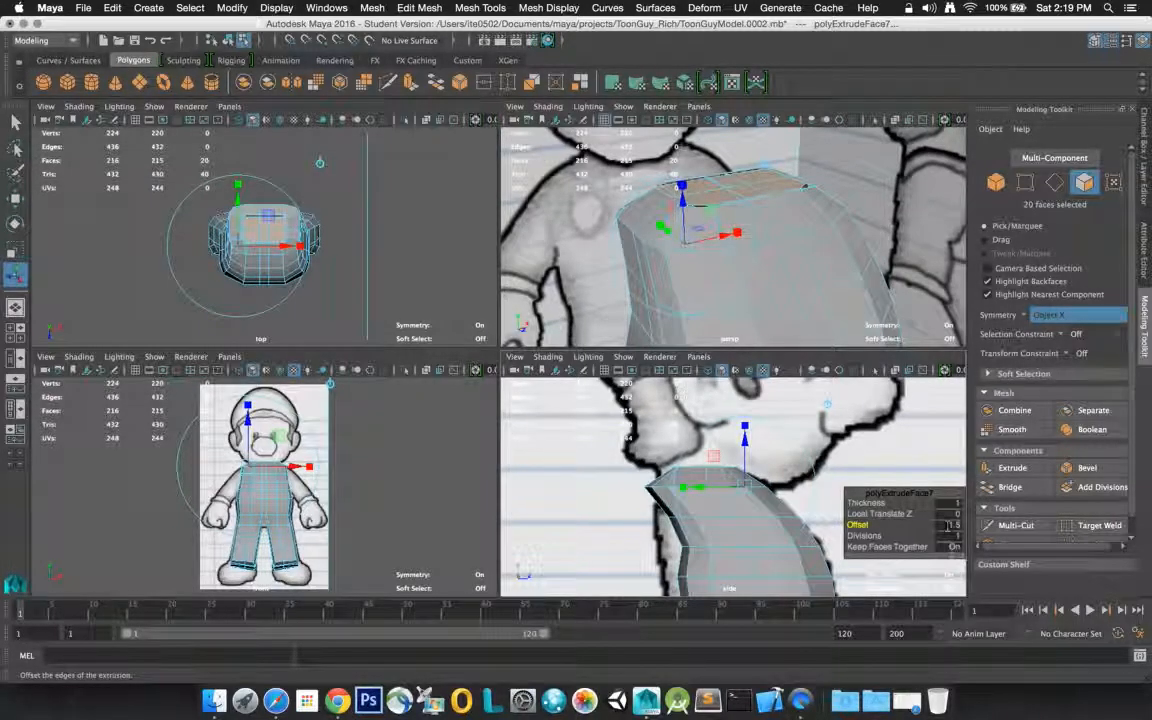
{"action": "left_click", "coordinate": [940, 526]}
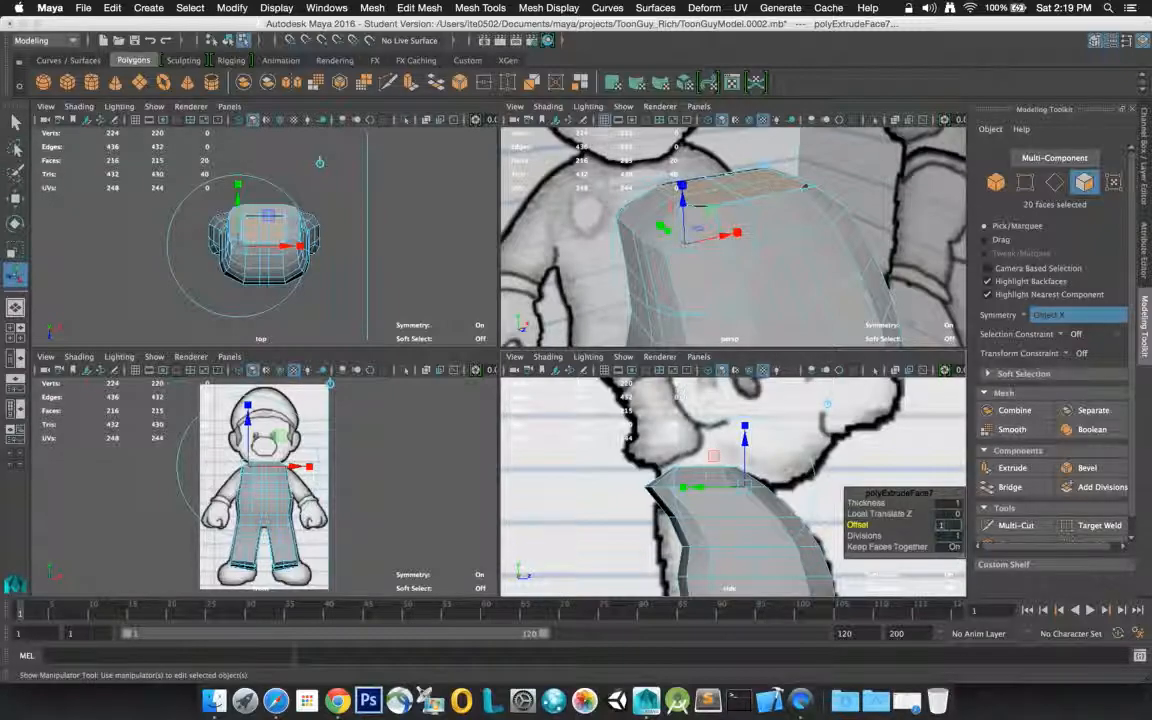
{"action": "scroll", "coordinate": [948, 537], "scroll_direction": "down", "scroll_amount": 3}
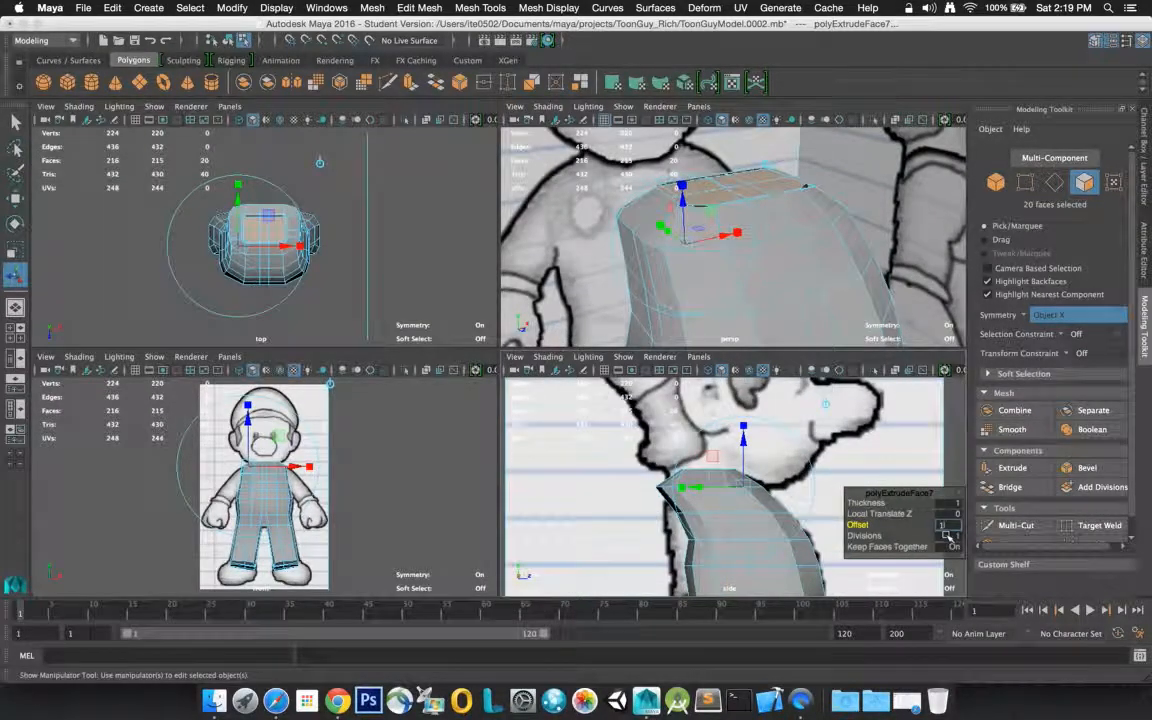
{"action": "key", "text": "Return"}
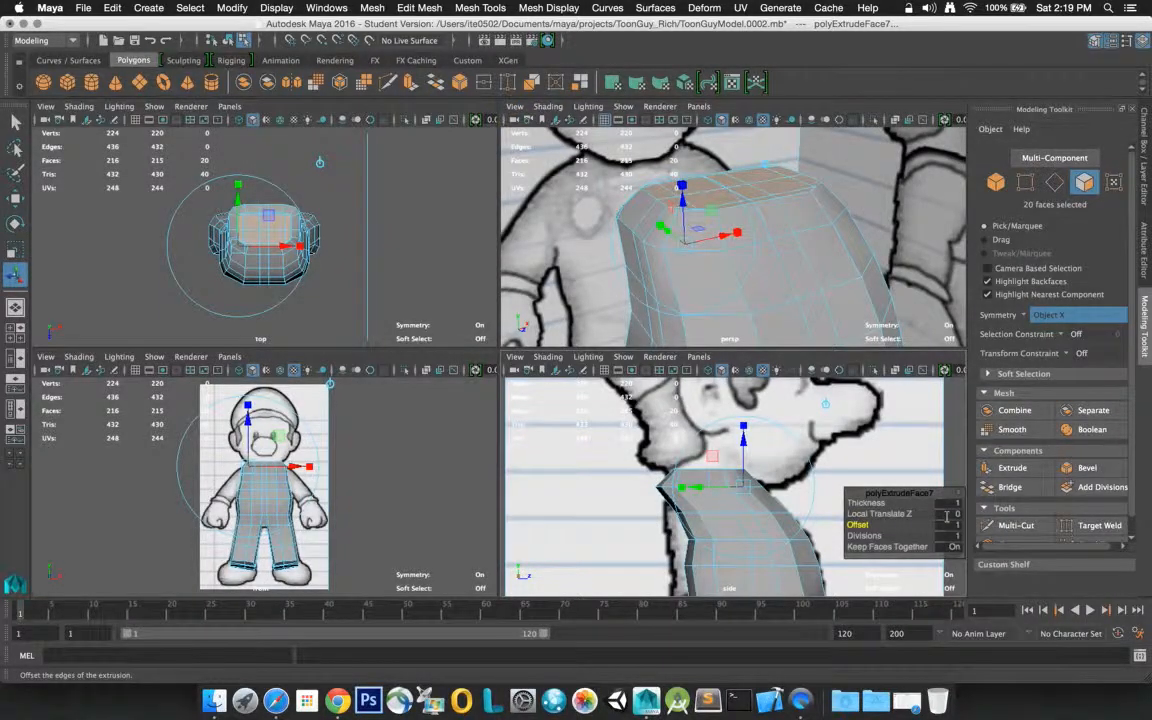
Set the top extrusion's Offset to 0.5 and clear the face selection
{"action": "left_click", "coordinate": [946, 524]}
{"action": "key", "text": "Return"}
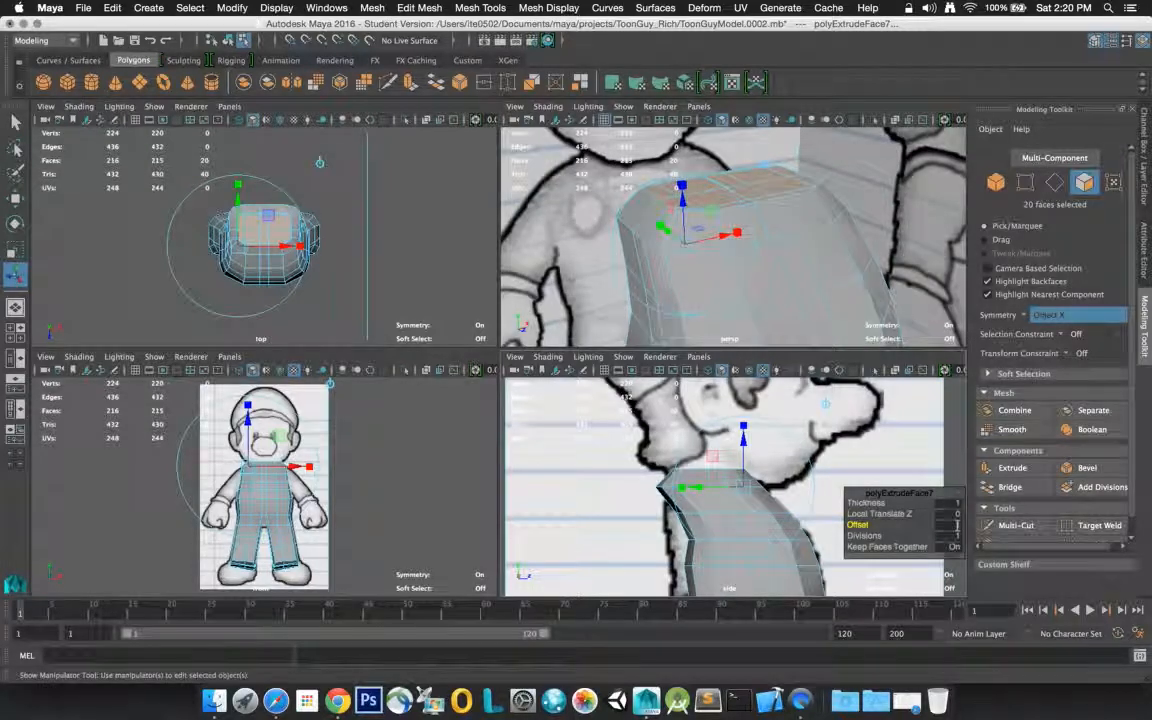
{"action": "left_click", "coordinate": [948, 525]}
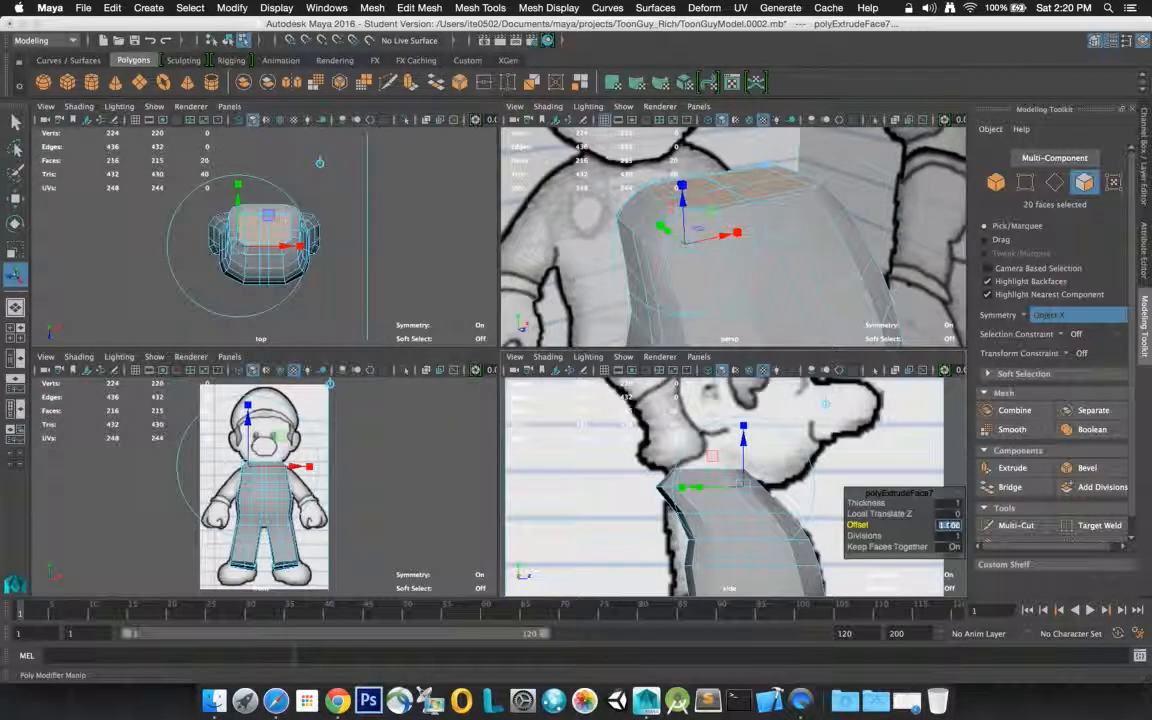
{"action": "key", "text": "Return"}
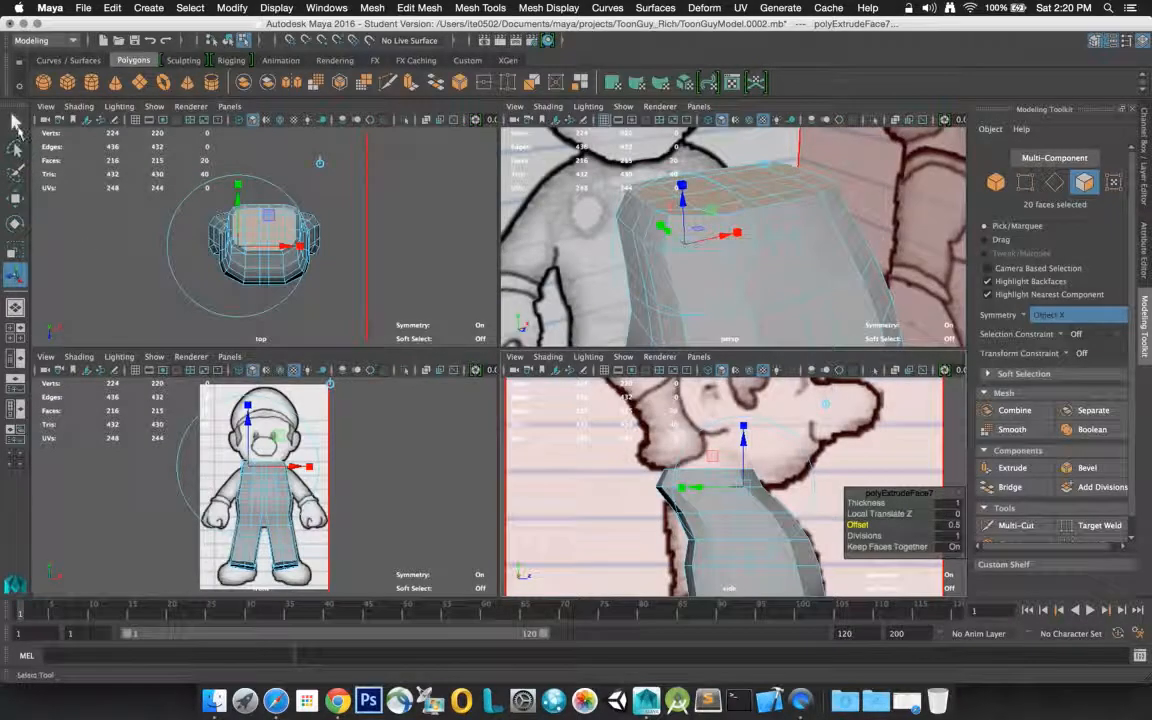
{"action": "left_click", "coordinate": [15, 121]}
{"action": "left_click", "coordinate": [918, 328]}
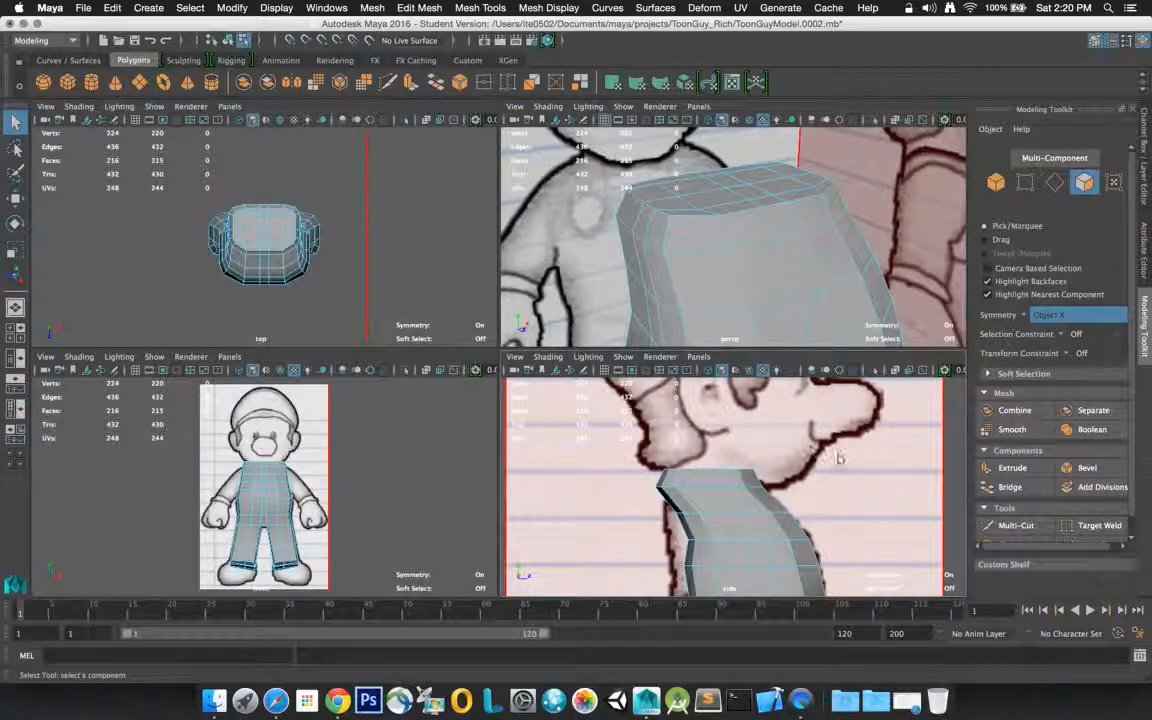
Select the ten faces in the front half of the torso's flat top and move them backward along the Z axis to round the chest
{"action": "left_click", "coordinate": [800, 150]}
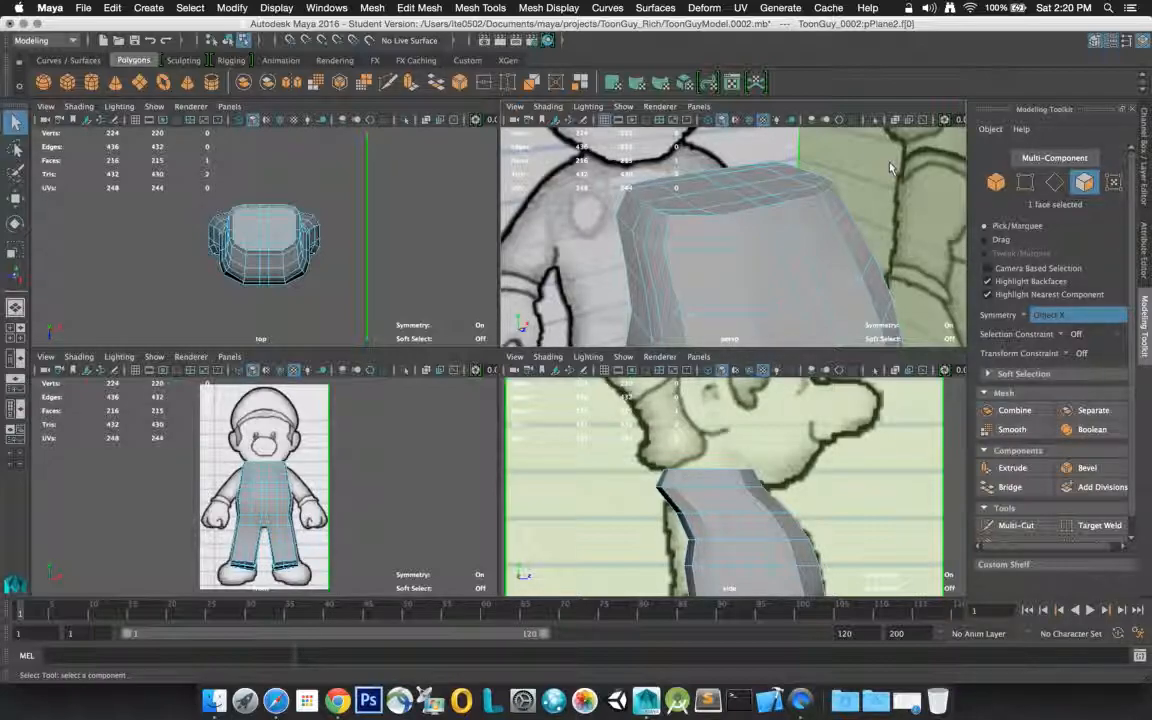
{"action": "left_click", "coordinate": [847, 312]}
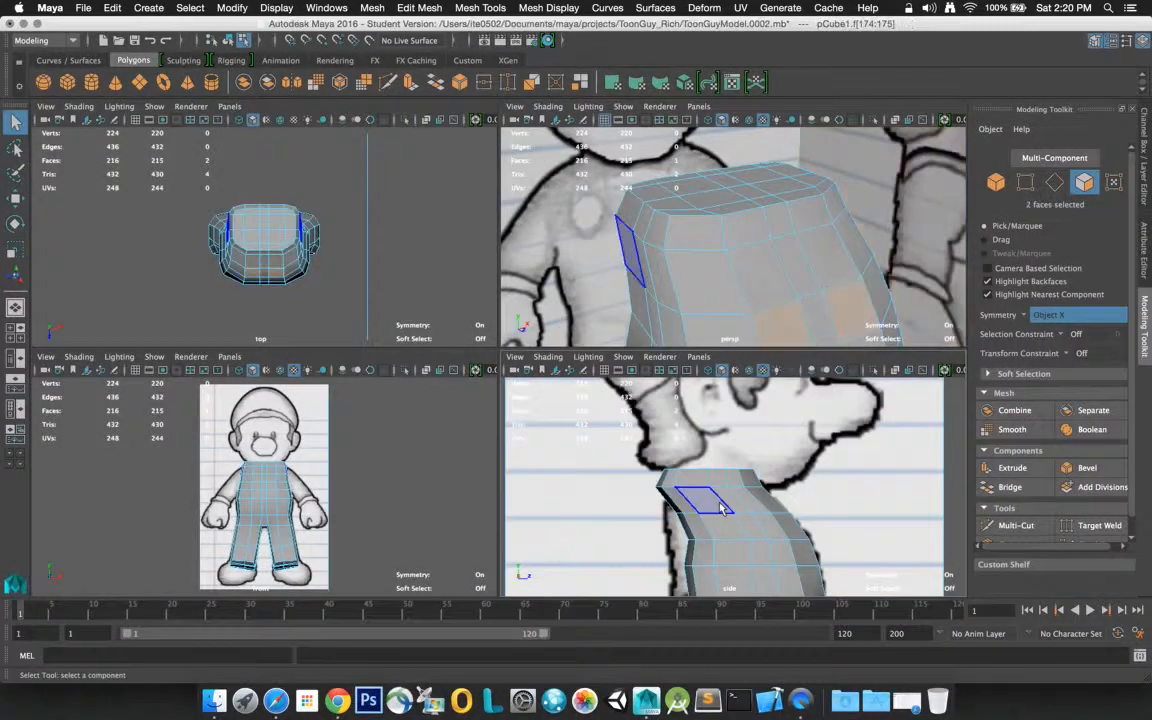
{"action": "left_click", "coordinate": [727, 213]}
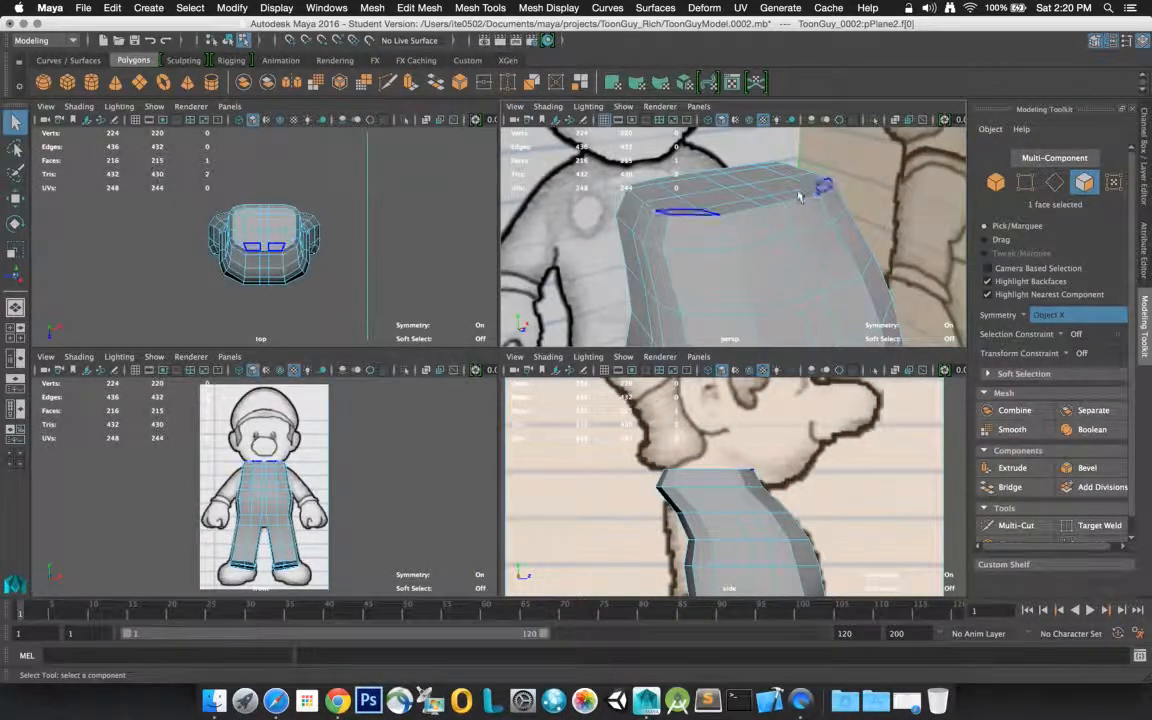
{"action": "left_click", "coordinate": [689, 213]}
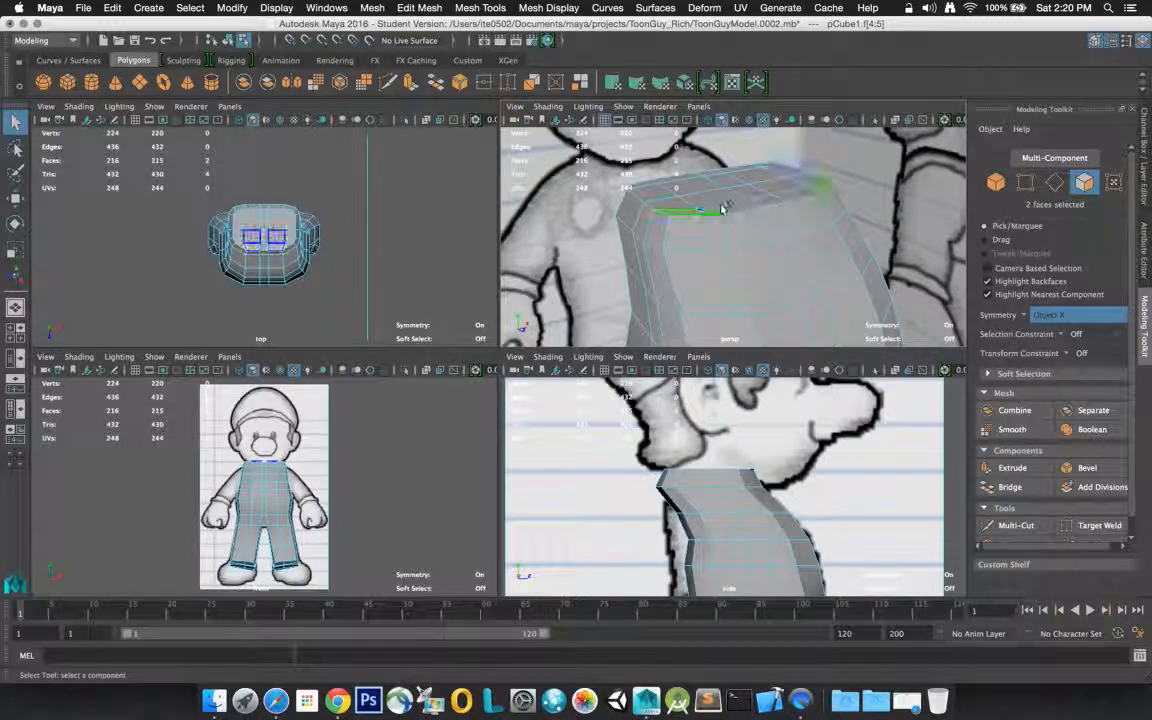
{"action": "left_click", "coordinate": [722, 203], "text": "shift"}
{"action": "left_click", "coordinate": [742, 206], "text": "shift"}
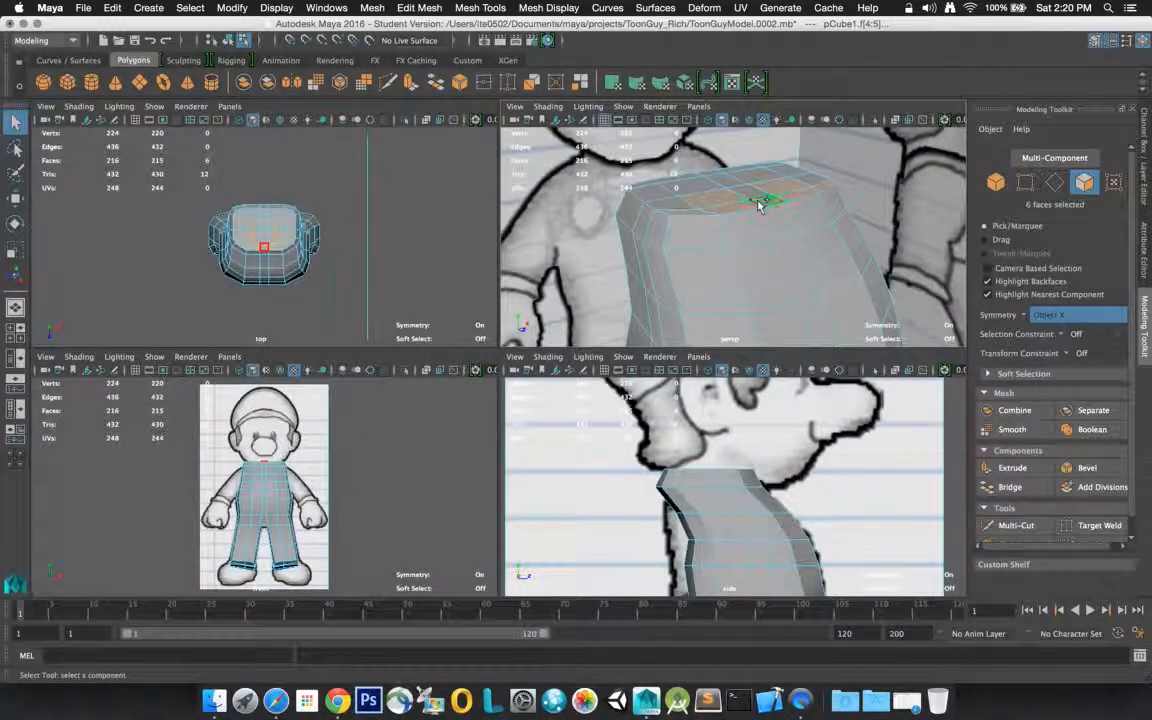
{"action": "left_click", "coordinate": [686, 207], "text": "shift"}
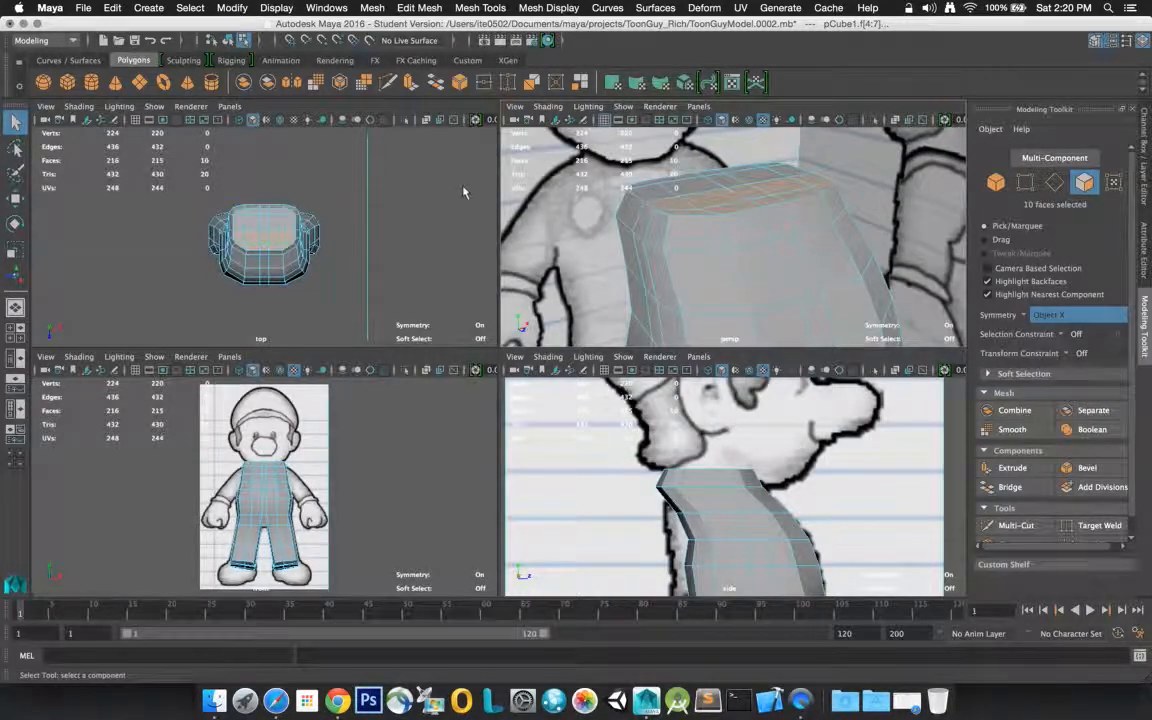
{"action": "left_click", "coordinate": [15, 197]}
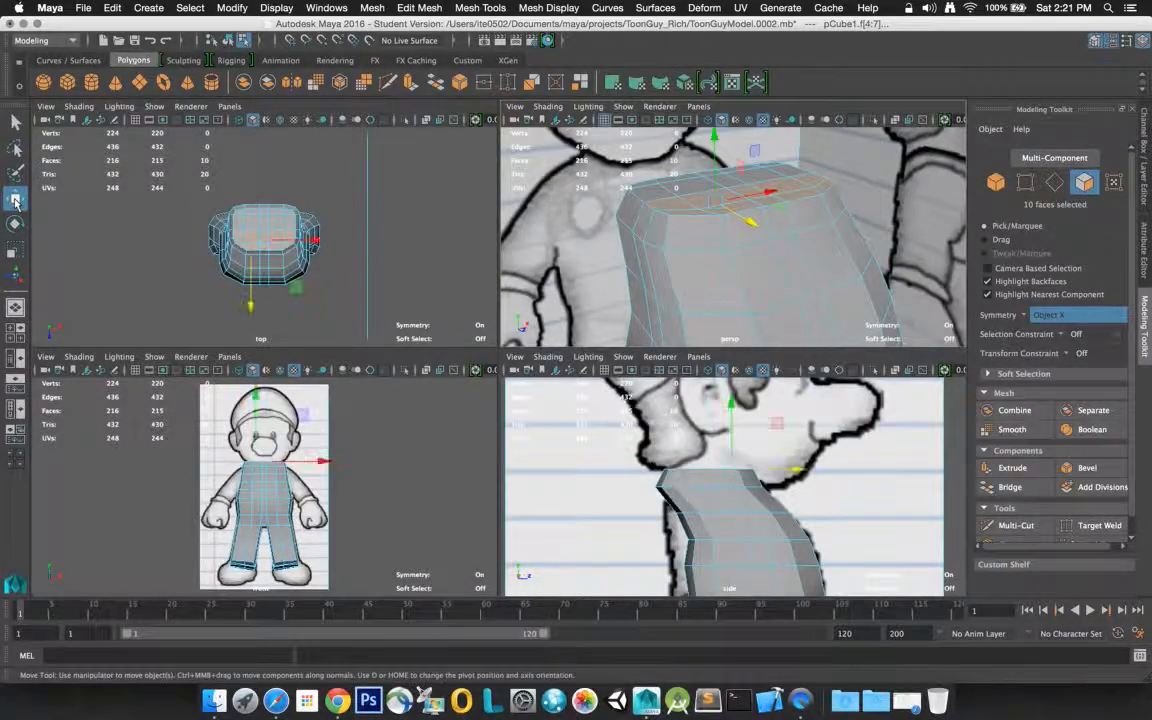
{"action": "mouse_move", "coordinate": [794, 468]}
{"action": "left_mouse_down"}
{"action": "mouse_move", "coordinate": [676, 476]}
{"action": "mouse_move", "coordinate": [775, 479]}
{"action": "left_mouse_up"}
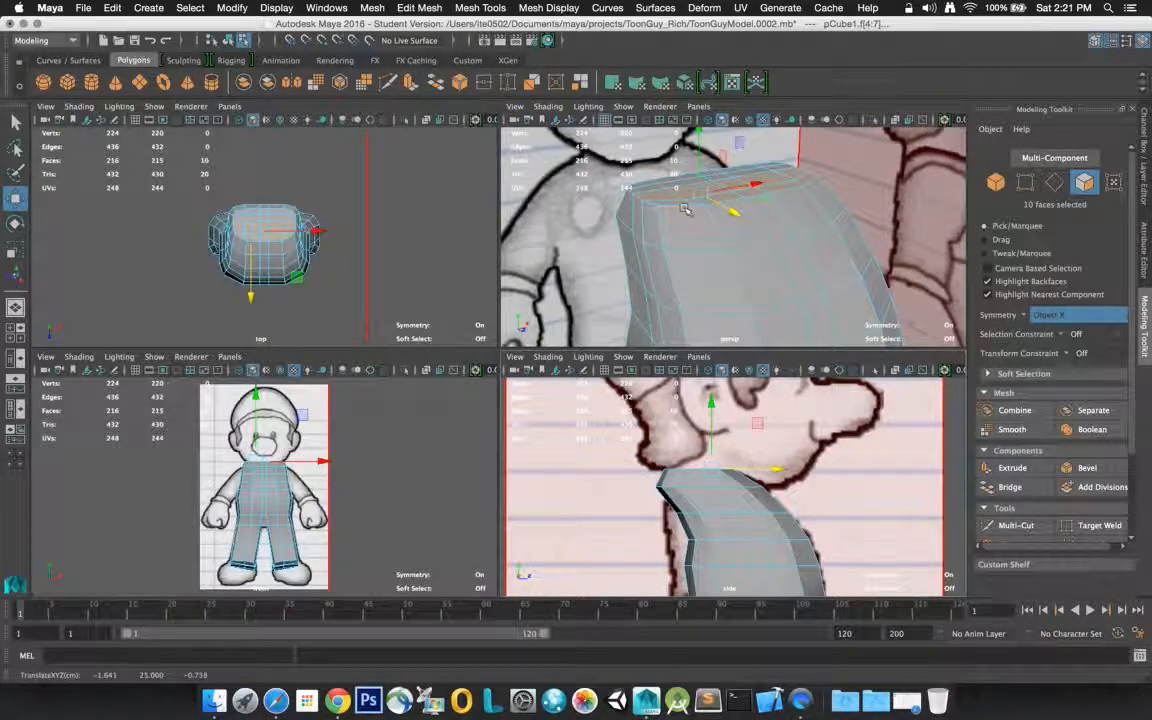
{"action": "left_click", "coordinate": [631, 499]}
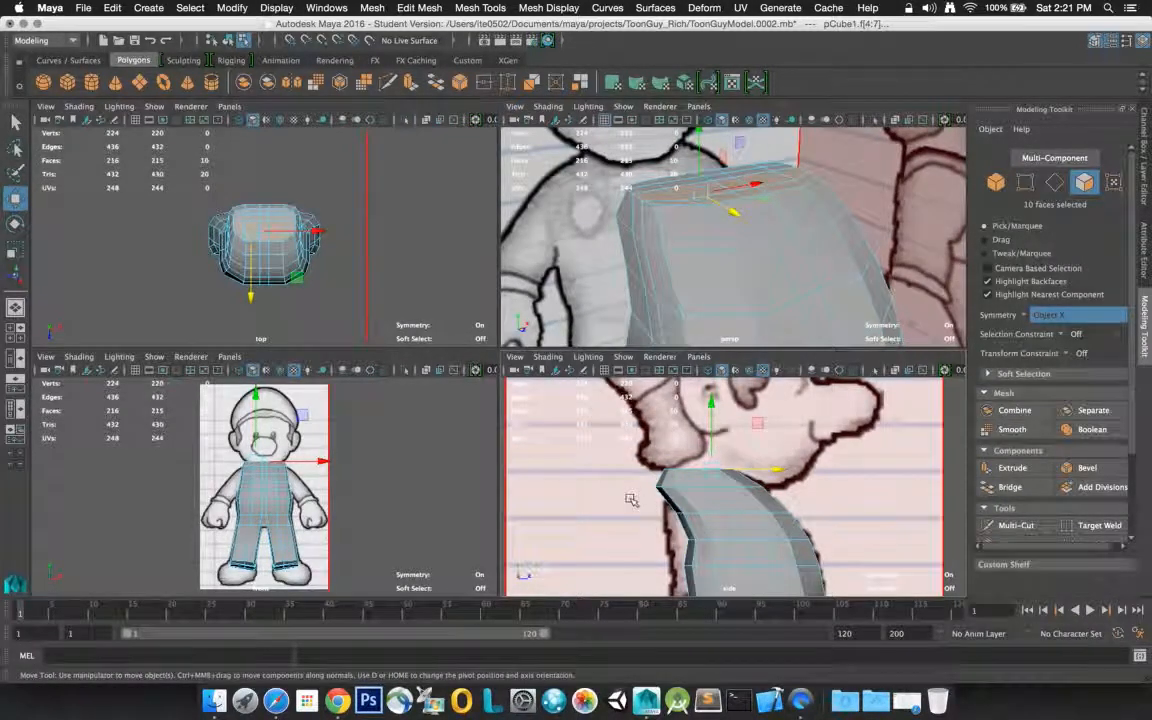
{"action": "left_click", "coordinate": [631, 495]}
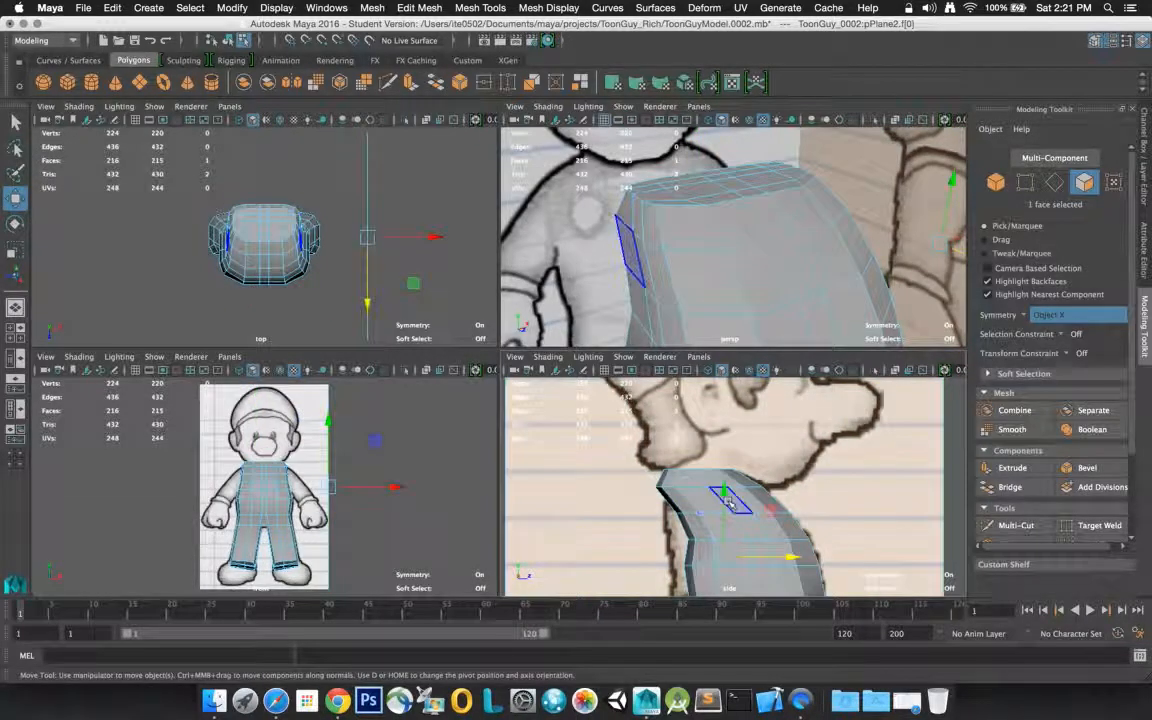
{"action": "left_click", "coordinate": [724, 493]}
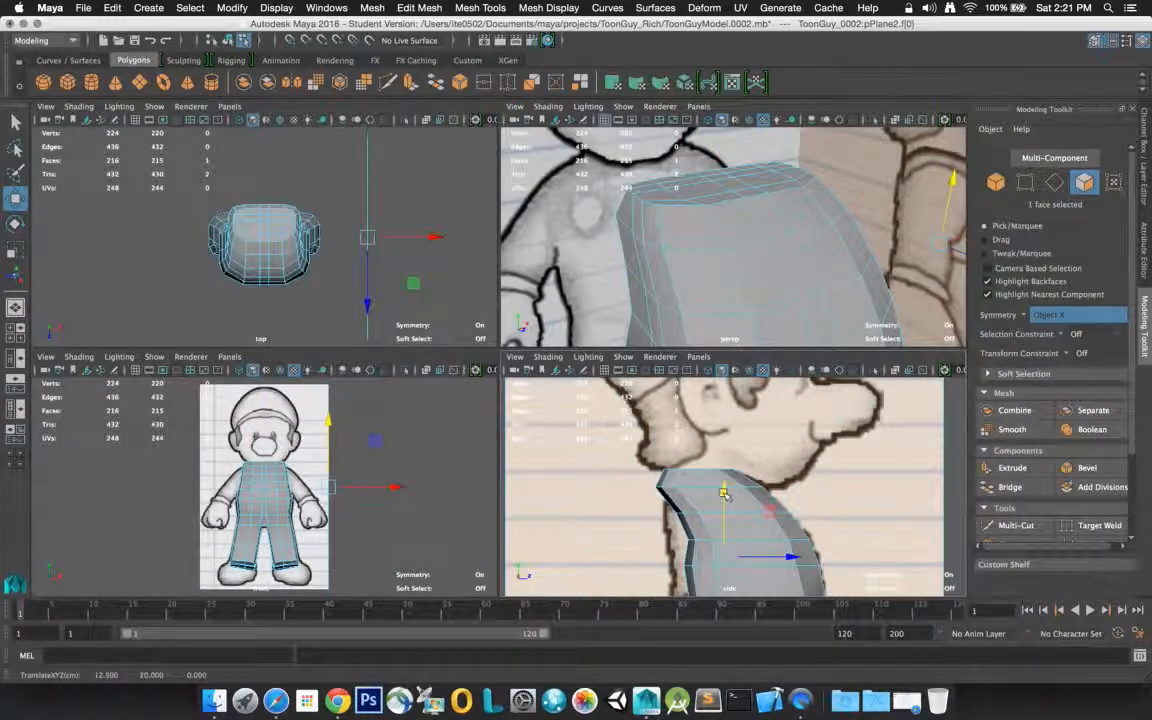
{"action": "scroll", "coordinate": [720, 520], "scroll_direction": "down", "scroll_amount": 5}
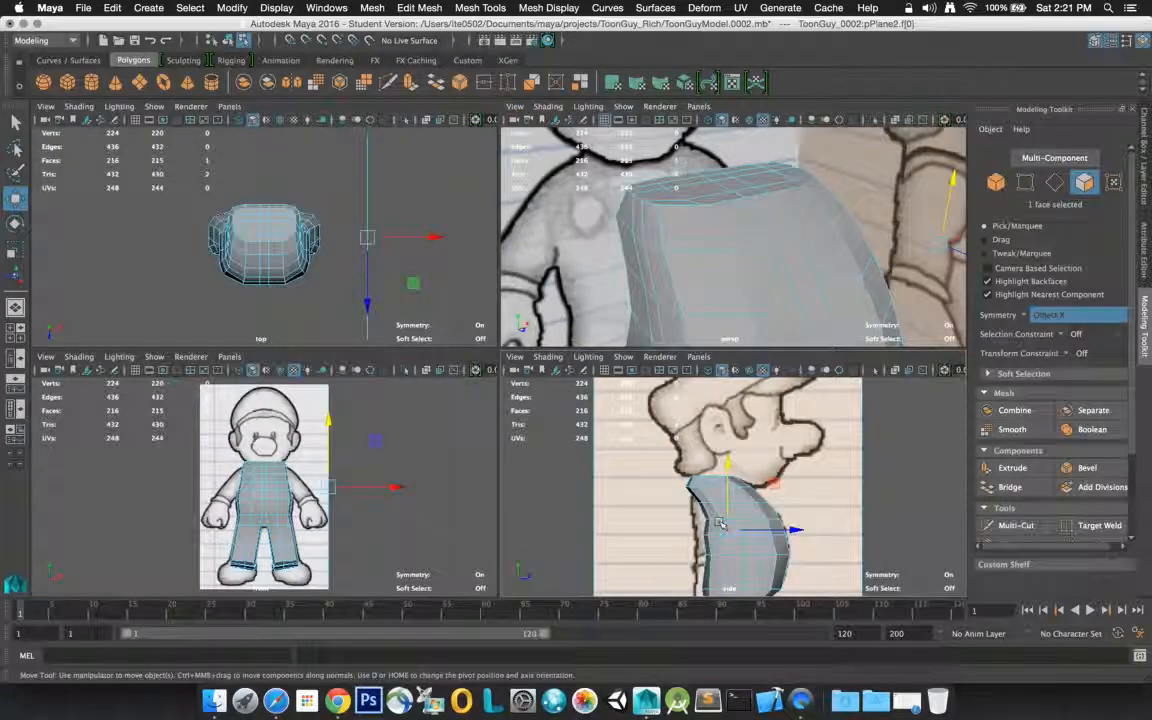
{"action": "scroll", "coordinate": [719, 522], "scroll_direction": "down", "scroll_amount": 2}
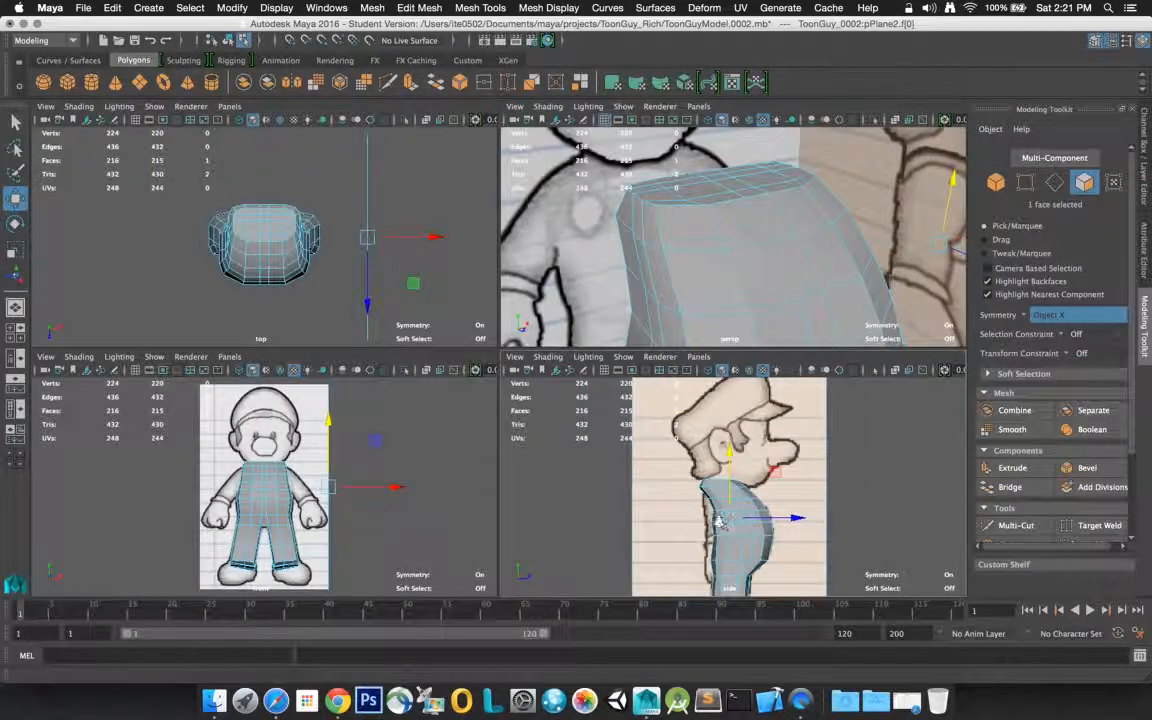
{"action": "scroll", "coordinate": [720, 522], "scroll_direction": "up", "scroll_amount": 3}
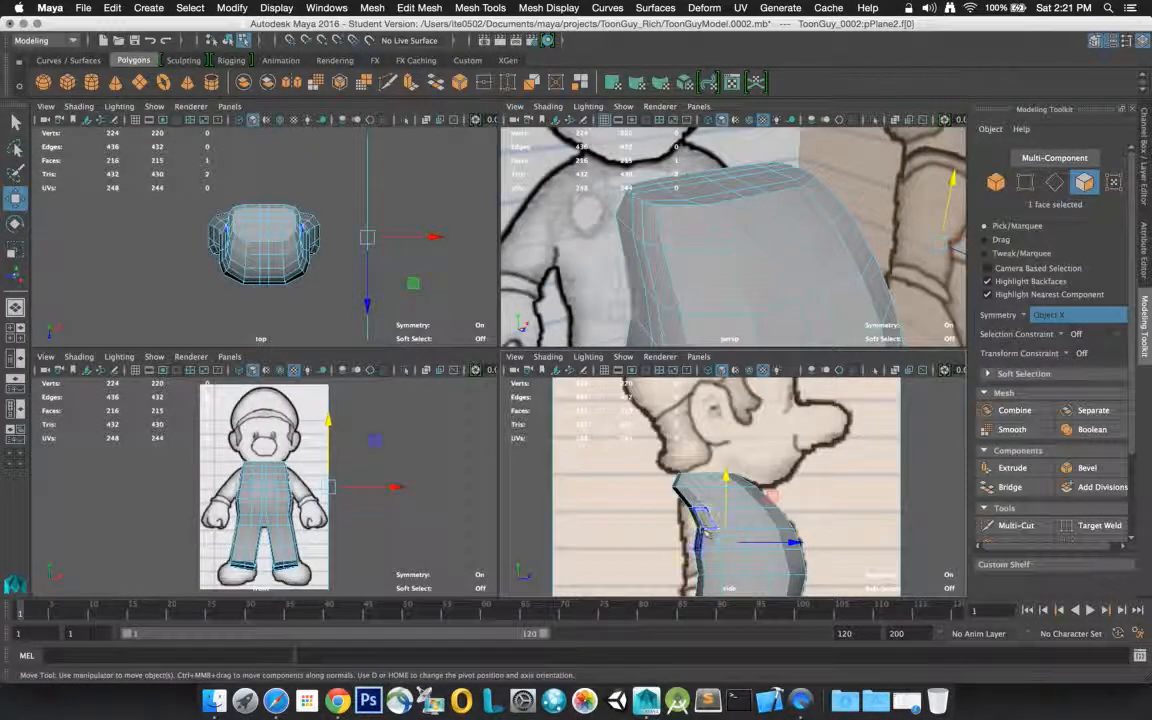
Switch the torso mesh to edge selection and turn the perspective view to the character's back
{"action": "left_click", "coordinate": [710, 236]}
{"action": "right_click", "coordinate": [710, 236]}
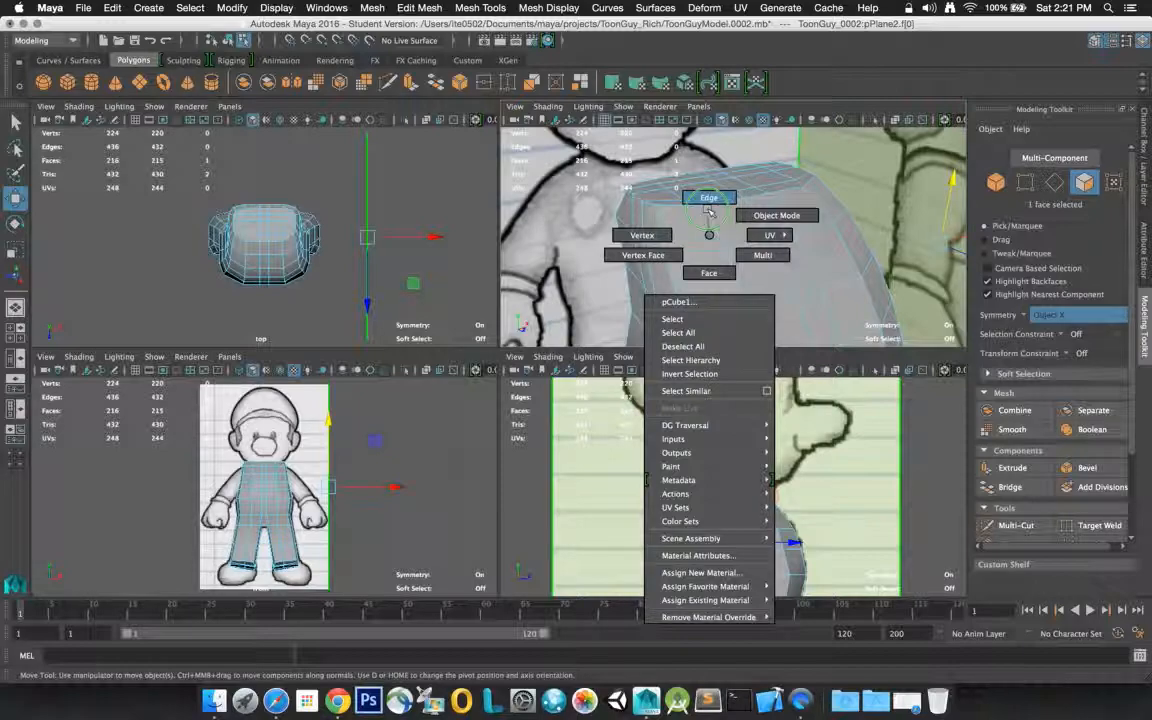
{"action": "right_click_drag", "start_coordinate": [708, 211], "coordinate": [709, 208]}
{"action": "left_click", "coordinate": [709, 212]}
{"action": "left_click", "coordinate": [709, 230]}
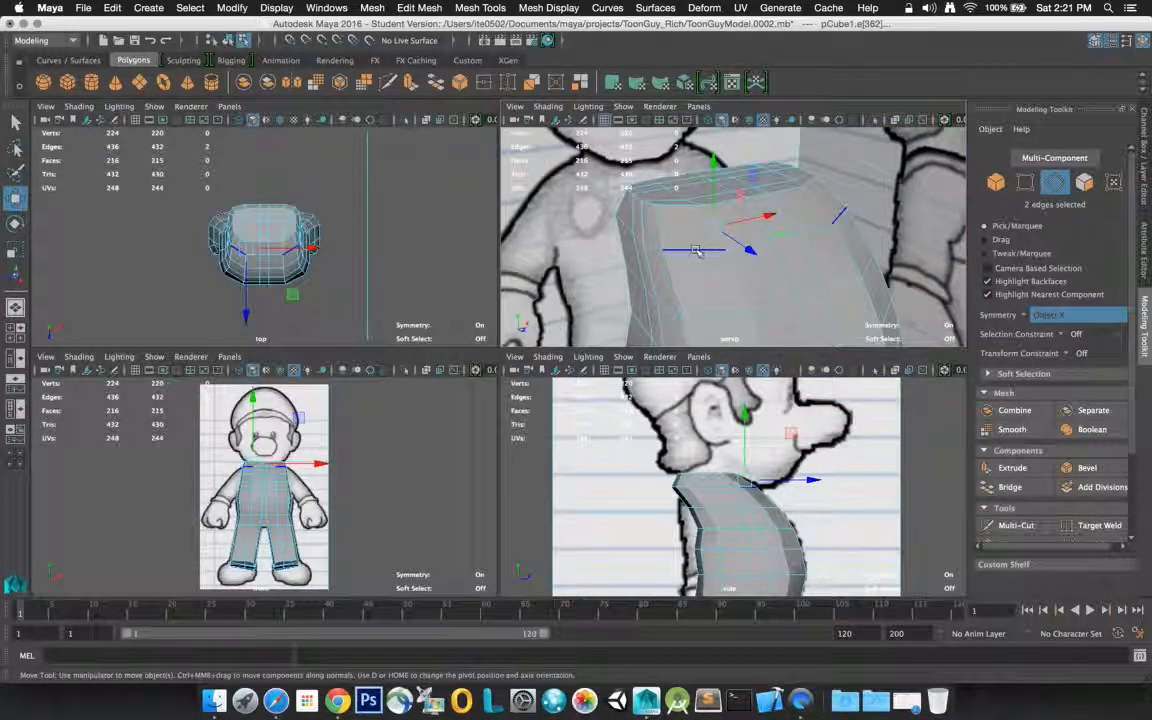
{"action": "left_click_drag", "start_coordinate": [697, 252], "coordinate": [869, 215], "text": "alt"}
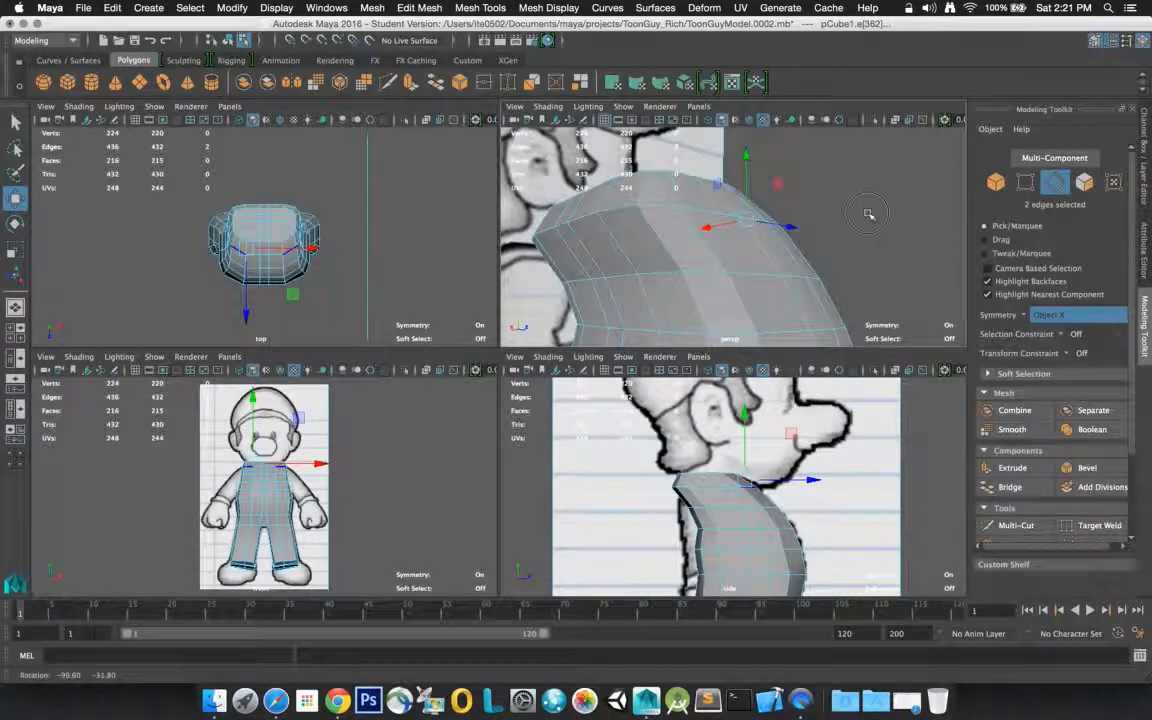
Select the seven edges of the horizontal row across the upper back and move them slightly backward along the Z axis
{"action": "left_click", "coordinate": [621, 331]}
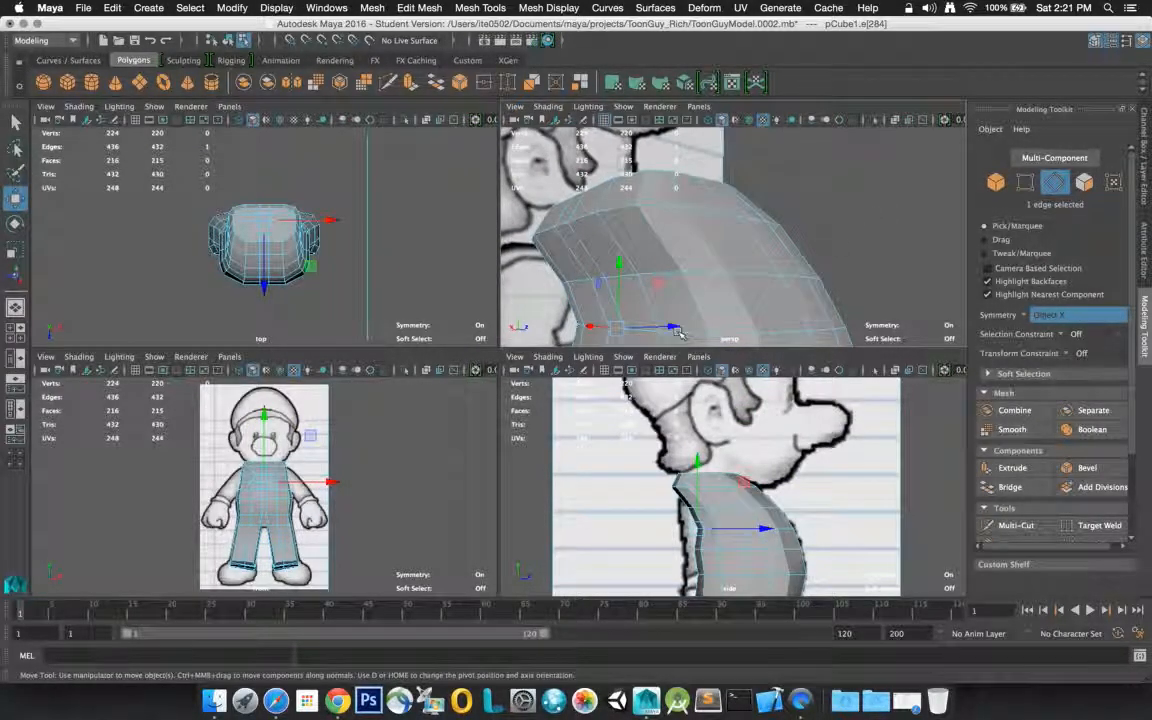
{"action": "left_click_drag", "start_coordinate": [680, 334], "coordinate": [657, 331]}
{"action": "left_click", "coordinate": [657, 331], "text": "shift"}
{"action": "left_click", "coordinate": [675, 336], "text": "shift"}
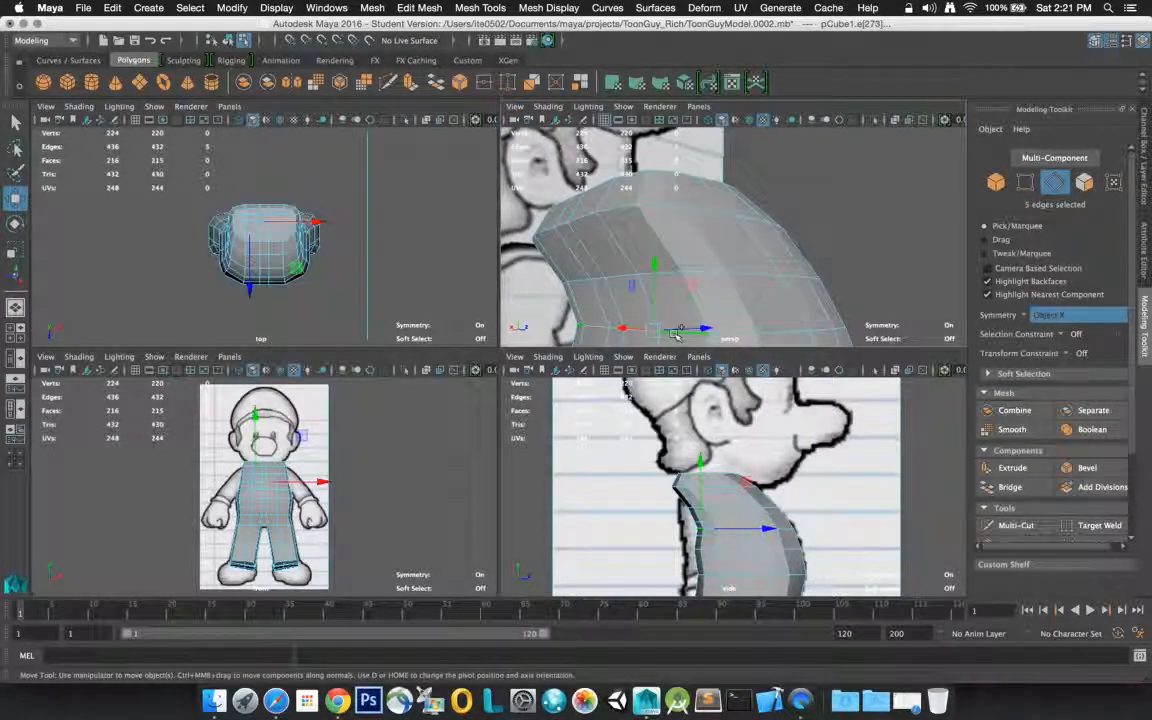
{"action": "left_click", "coordinate": [729, 335], "text": "shift"}
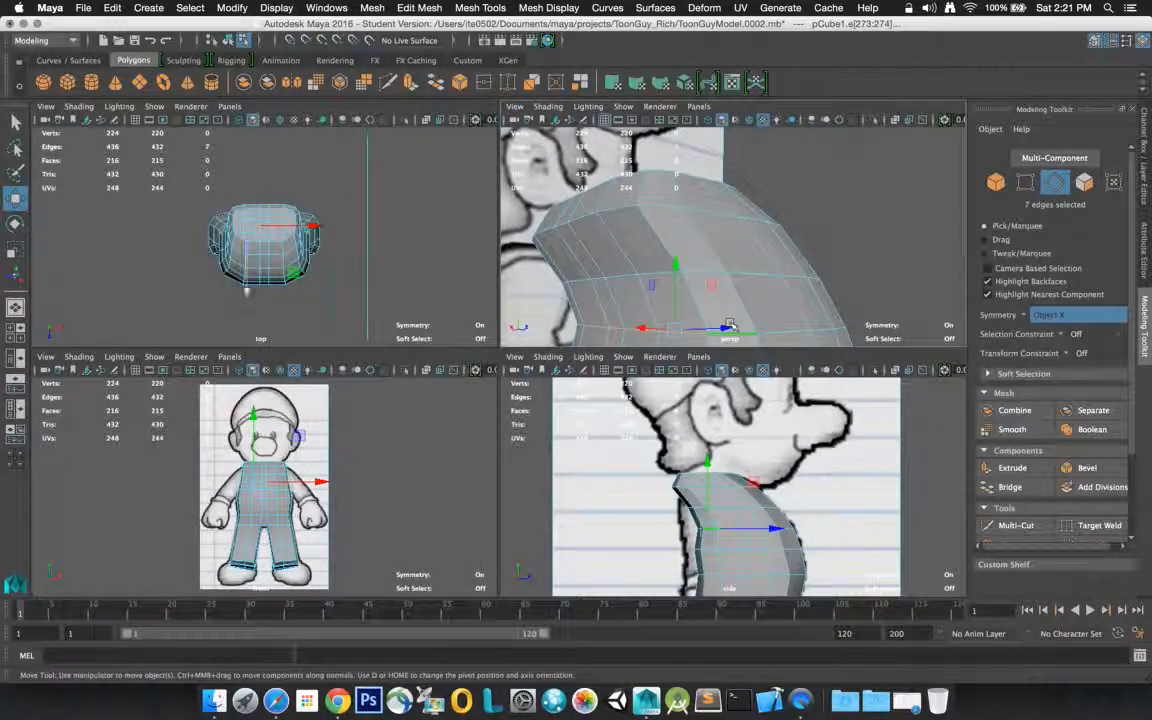
{"action": "scroll", "coordinate": [730, 323], "scroll_direction": "up", "scroll_amount": 5}
{"action": "scroll", "coordinate": [731, 324], "scroll_direction": "down", "scroll_amount": 5}
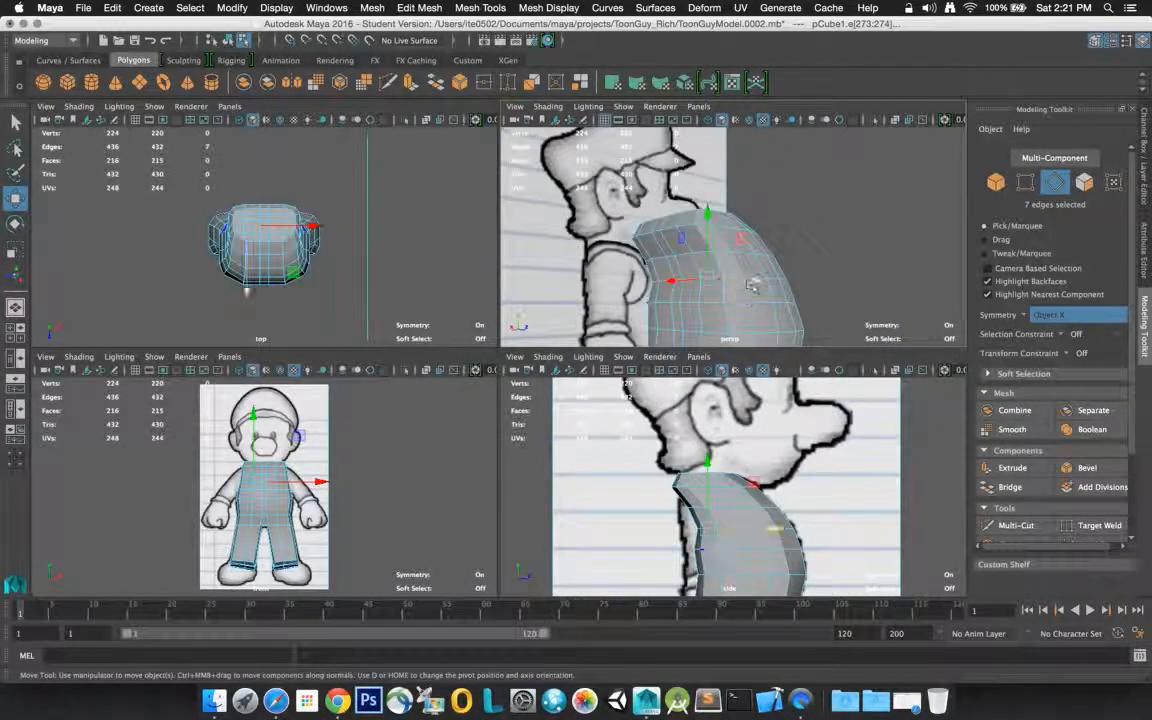
{"action": "left_click_drag", "start_coordinate": [752, 286], "coordinate": [750, 285]}
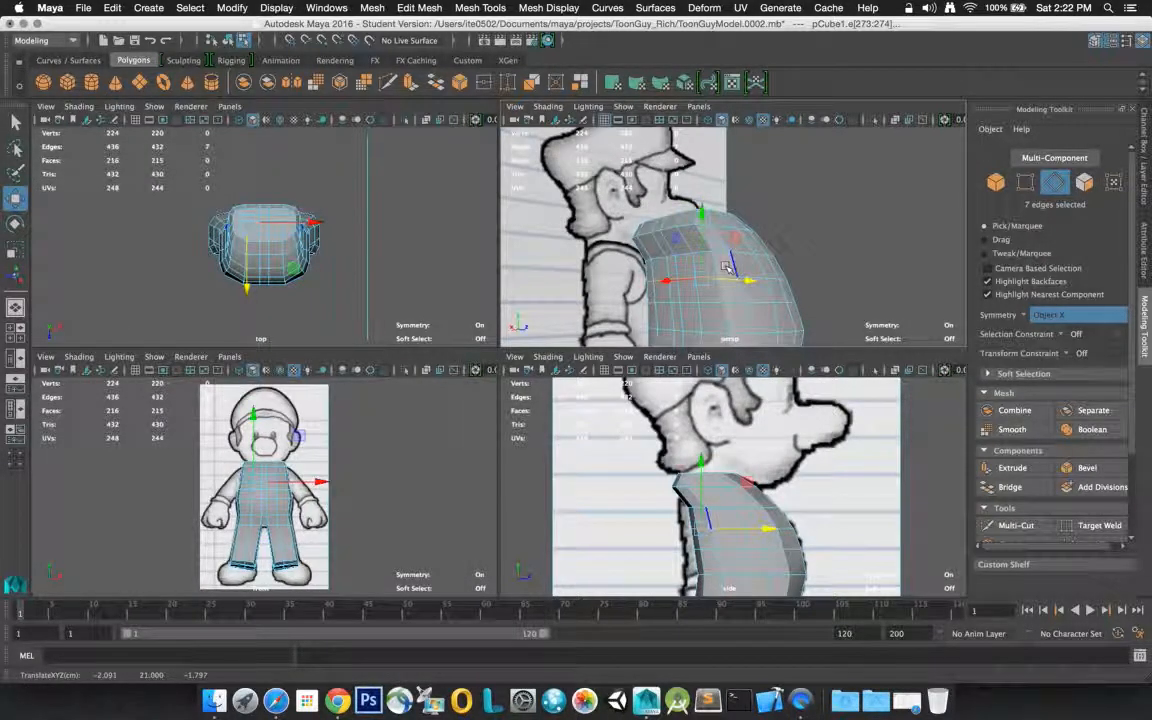
Select the six edges of the back row just below the torso's top and move them forward along the Z axis
{"action": "left_click", "coordinate": [657, 234]}
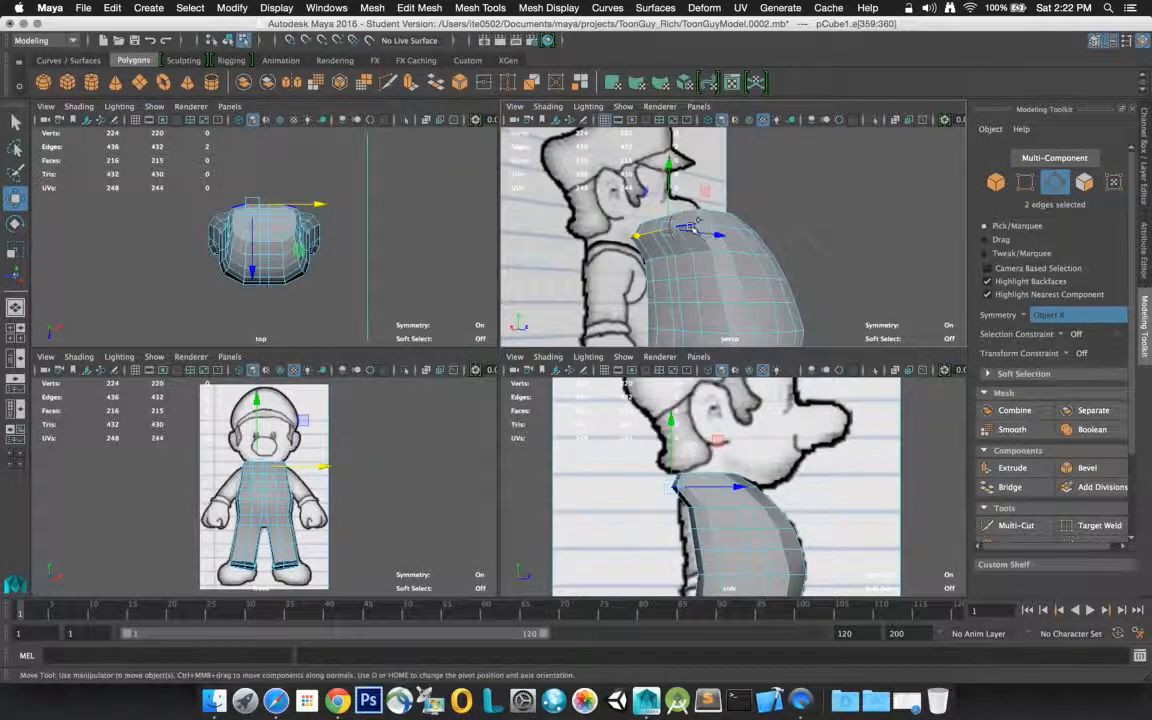
{"action": "left_click", "coordinate": [704, 224], "text": "shift"}
{"action": "left_click", "coordinate": [739, 235], "text": "shift"}
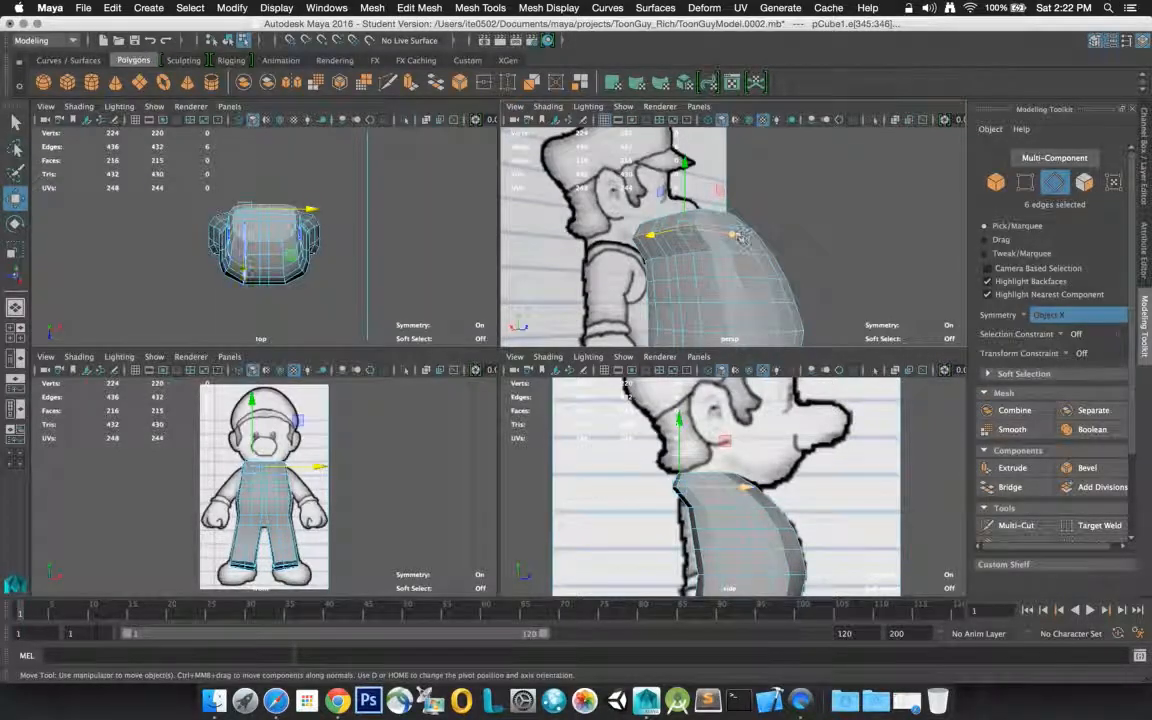
{"action": "left_click_drag", "start_coordinate": [735, 236], "coordinate": [743, 238]}
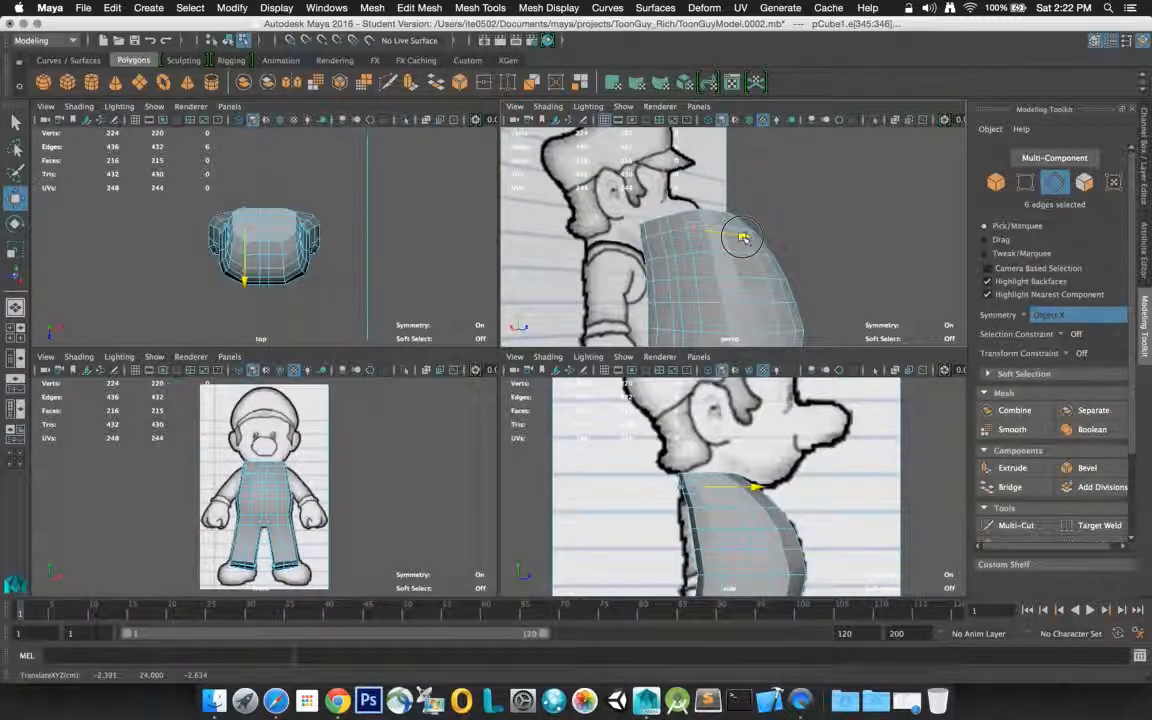
{"action": "left_click_drag", "start_coordinate": [743, 237], "coordinate": [743, 237]}
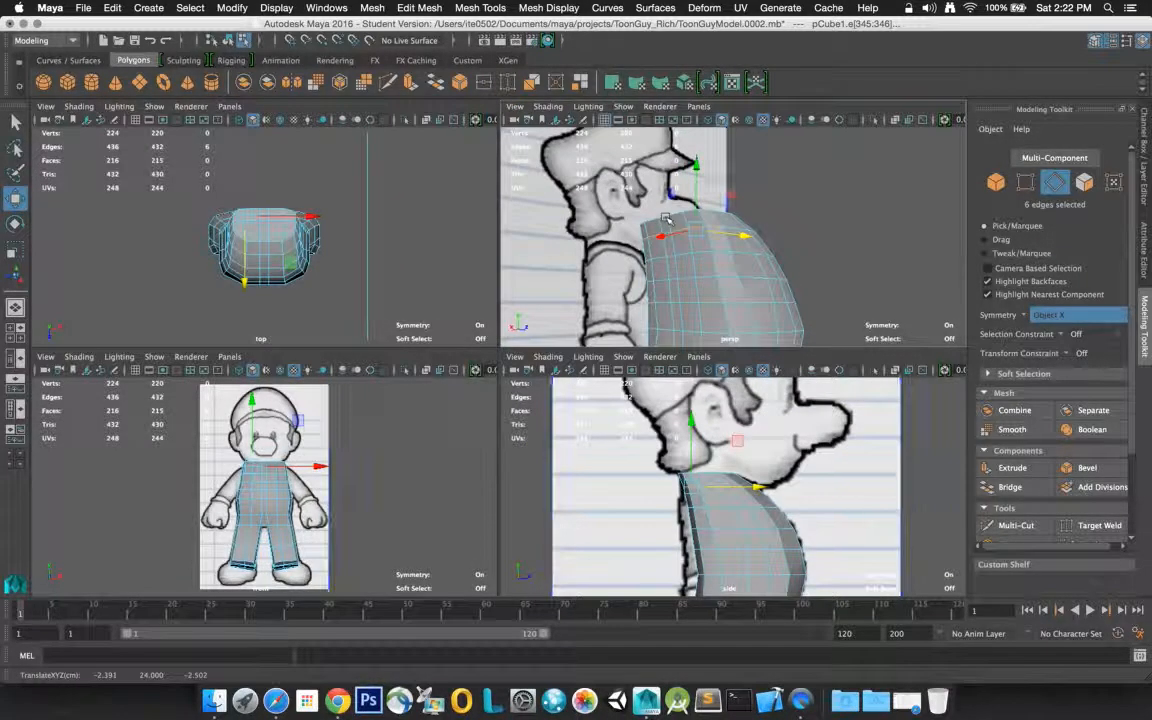
Select the seven edges along the rear rim of the torso's top and move them slightly forward along the Z axis
{"action": "left_click", "coordinate": [666, 219]}
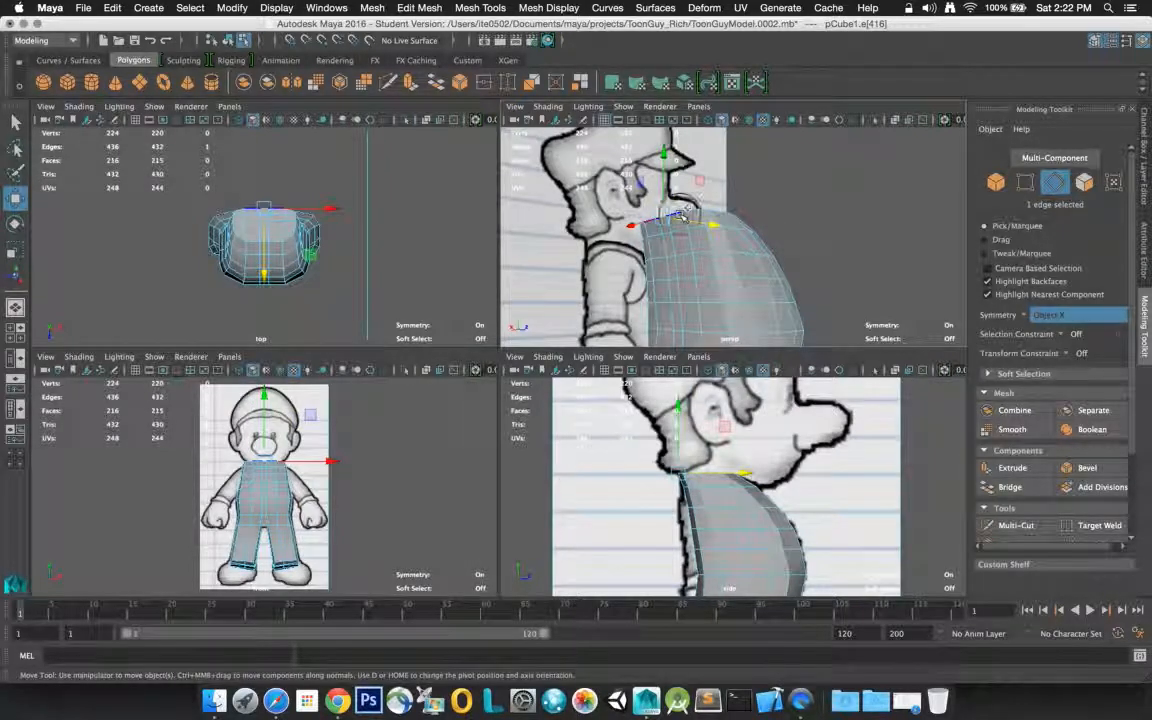
{"action": "left_click", "coordinate": [688, 212], "text": "shift"}
{"action": "left_click", "coordinate": [698, 211], "text": "shift"}
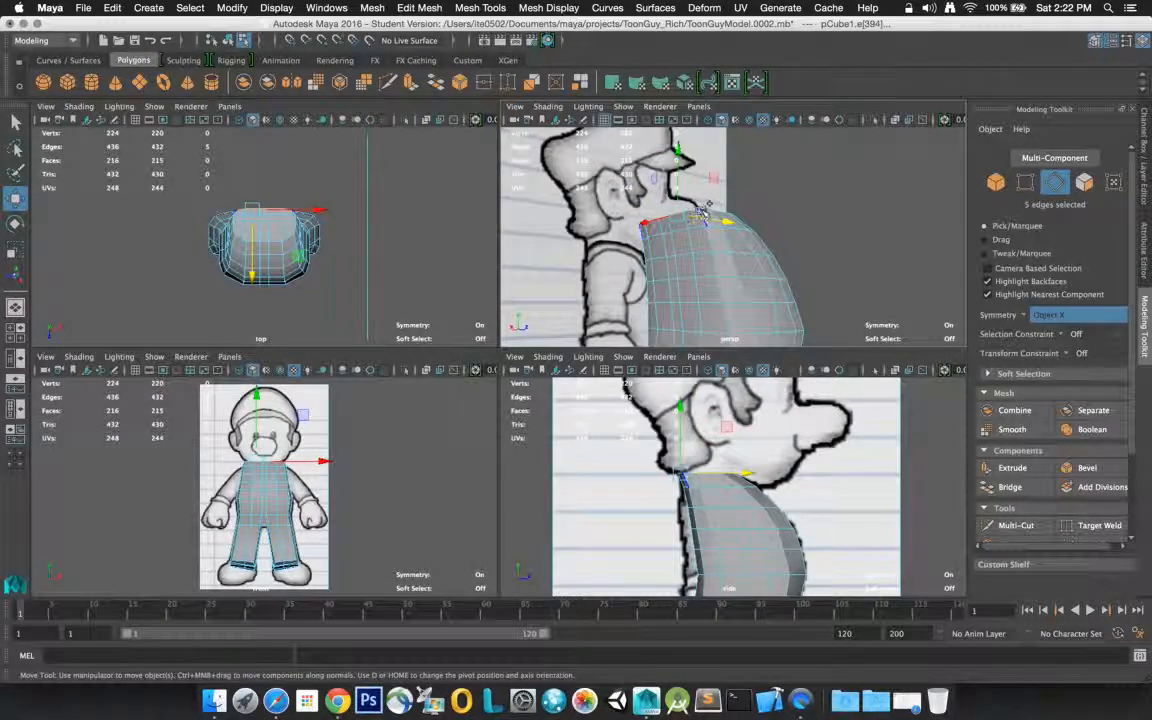
{"action": "left_click", "coordinate": [704, 212], "text": "shift"}
{"action": "left_click_drag", "start_coordinate": [704, 213], "coordinate": [643, 226], "text": "alt"}
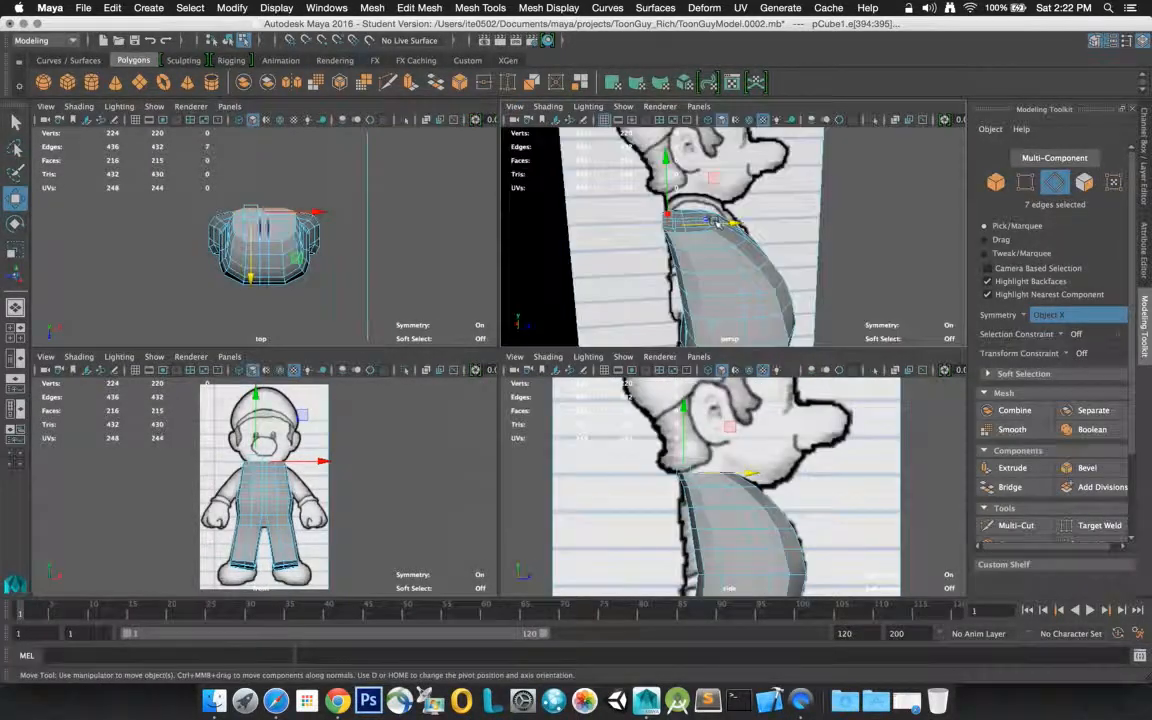
{"action": "mouse_move", "coordinate": [730, 223]}
{"action": "left_mouse_down"}
{"action": "mouse_move", "coordinate": [755, 222]}
{"action": "mouse_move", "coordinate": [737, 226]}
{"action": "left_mouse_up"}
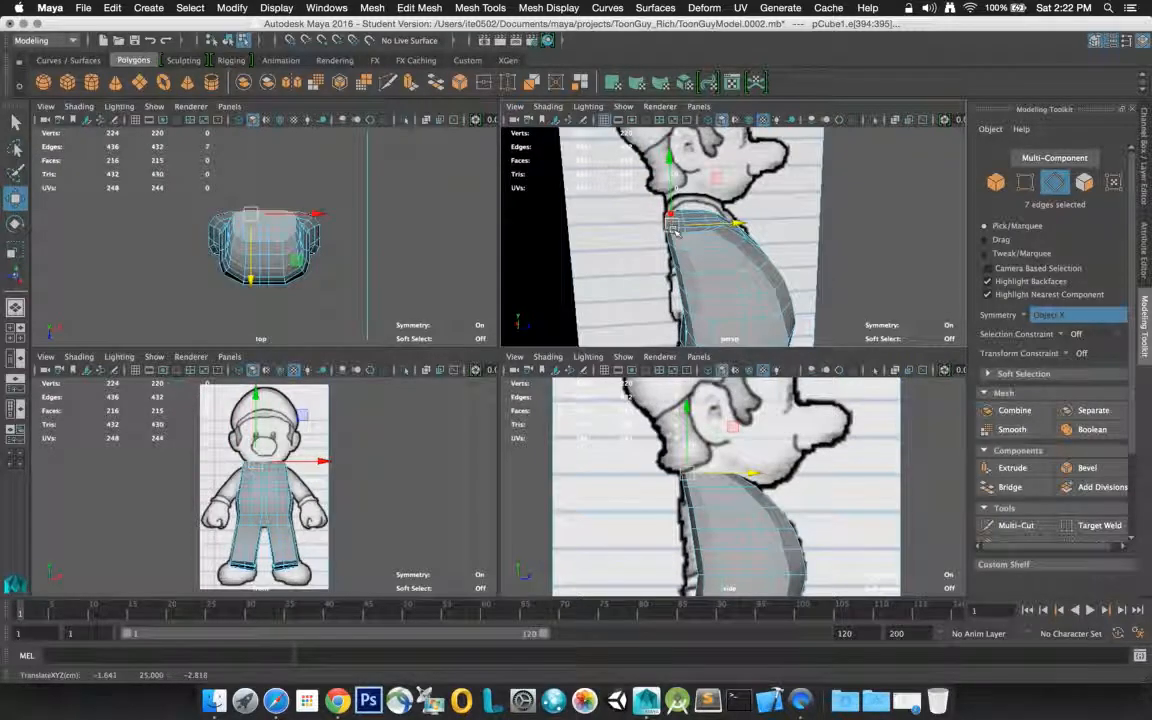
Try lowering the seven rear rim edges along the Y axis, and undo the move
{"action": "key", "text": "f"}
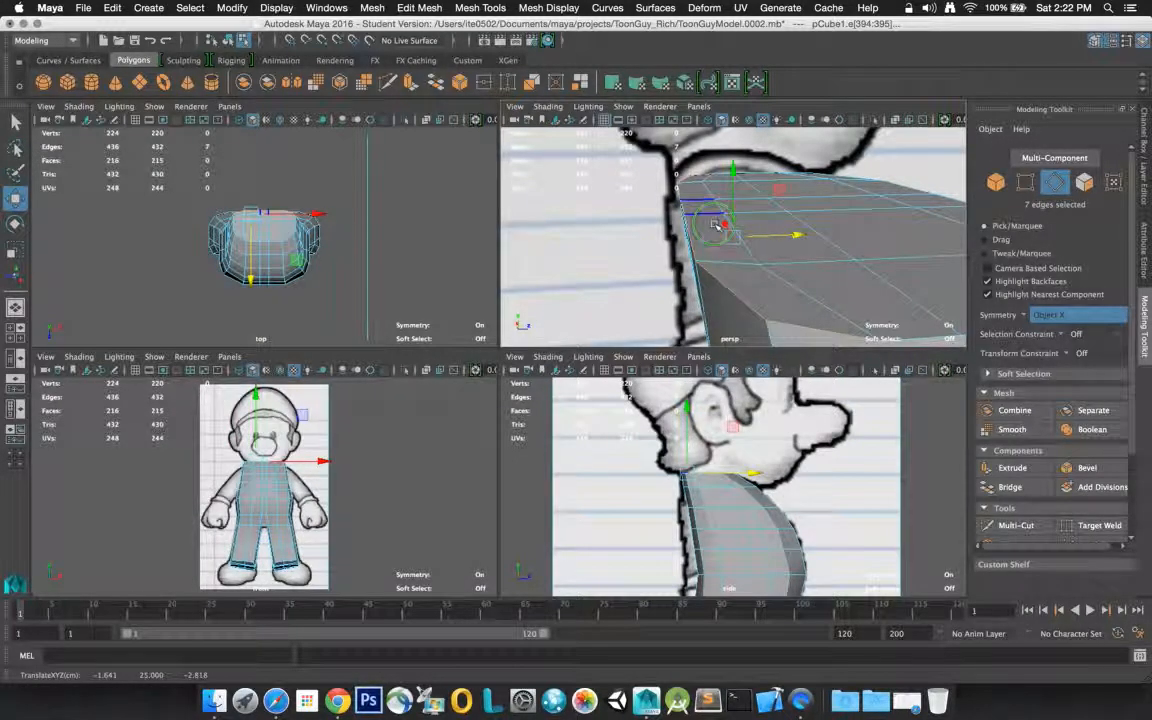
{"action": "left_click", "coordinate": [712, 228]}
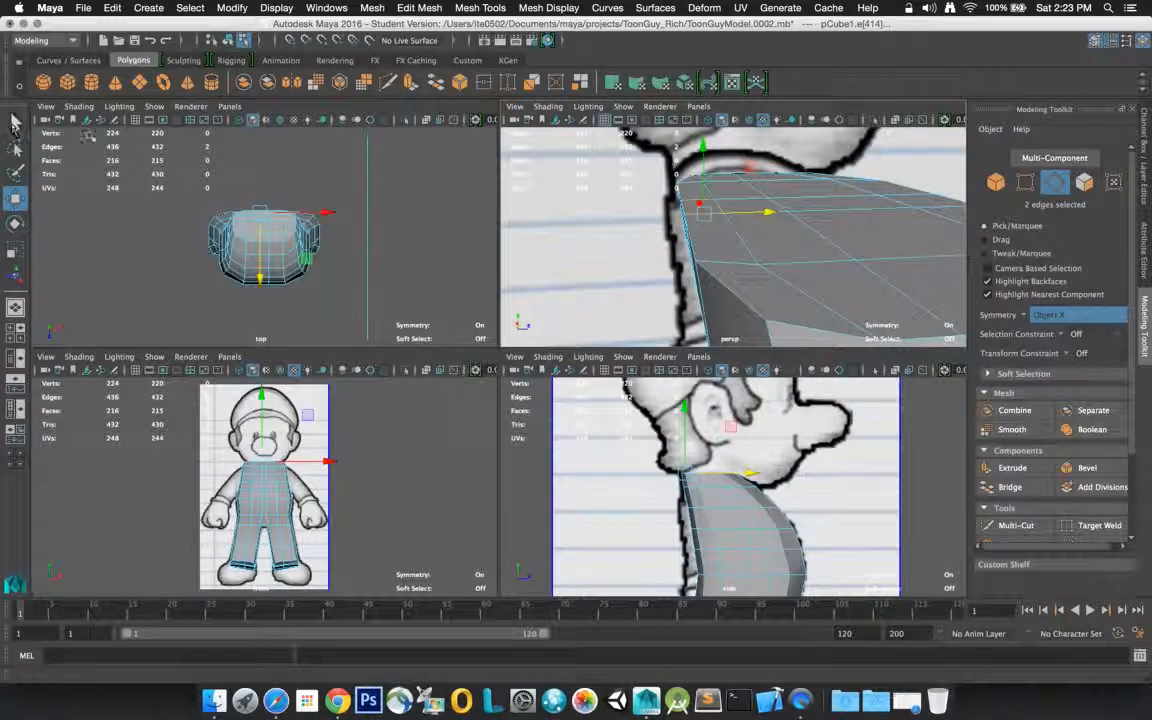
{"action": "key", "text": "ctrl+z"}
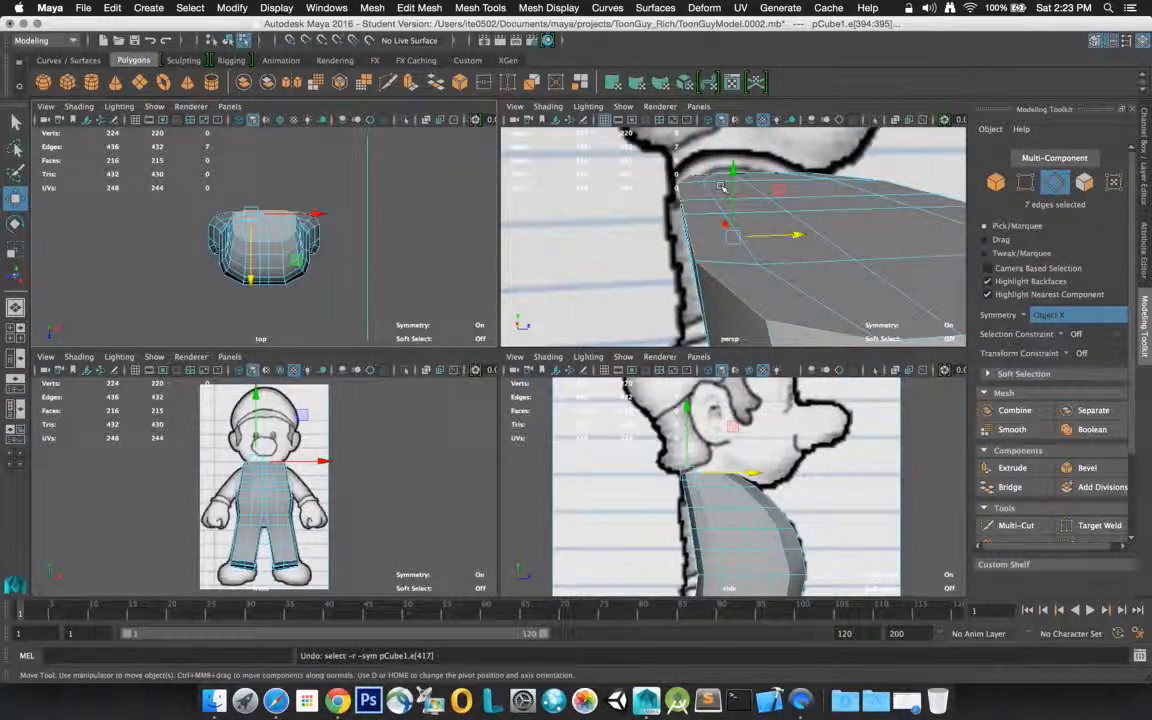
{"action": "left_click_drag", "start_coordinate": [733, 190], "coordinate": [740, 245]}
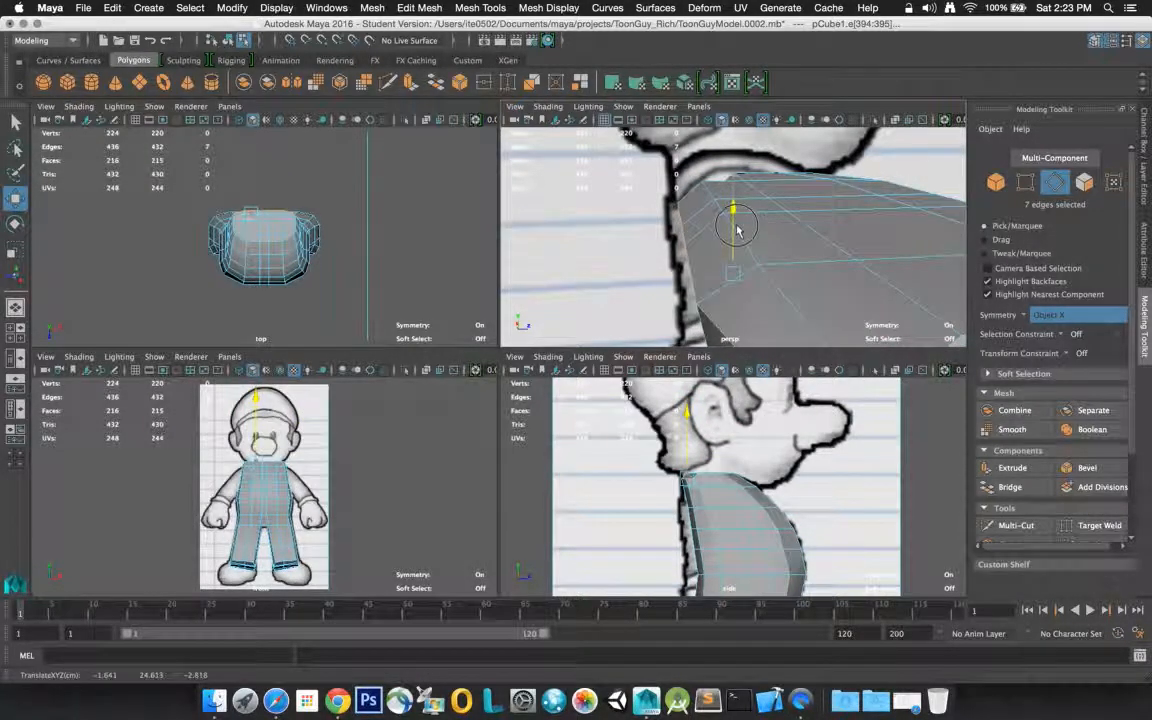
{"action": "mouse_move", "coordinate": [735, 198]}
{"action": "left_mouse_down"}
{"action": "mouse_move", "coordinate": [740, 208]}
{"action": "mouse_move", "coordinate": [745, 178]}
{"action": "mouse_move", "coordinate": [746, 252]}
{"action": "mouse_move", "coordinate": [746, 201]}
{"action": "left_mouse_up"}
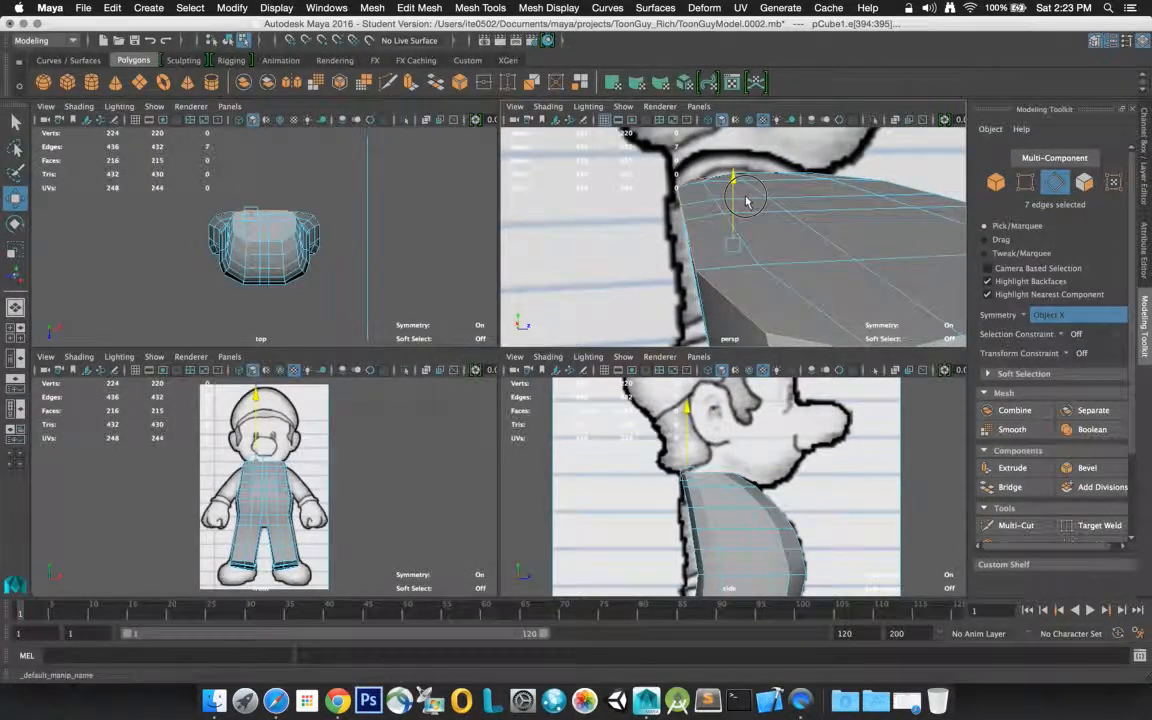
{"action": "key", "text": "z"}
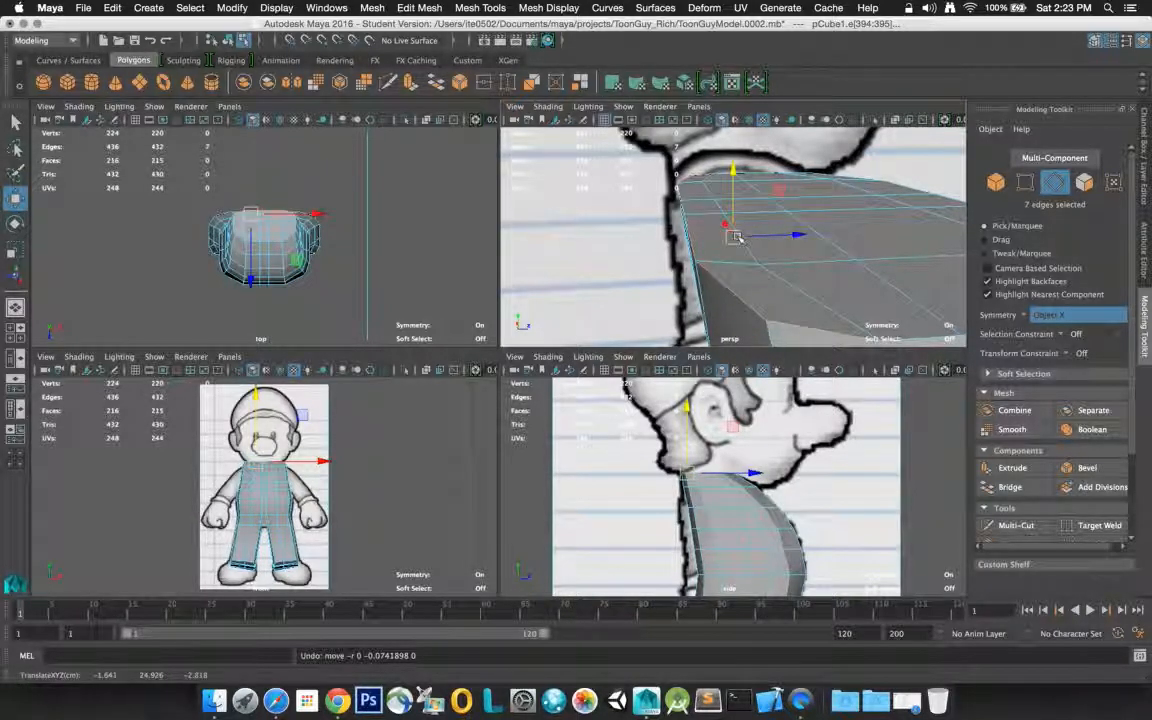
Move the two inner rows of three edges on the torso's flat top forward along the Z axis to space them out
{"action": "left_click", "coordinate": [720, 210]}
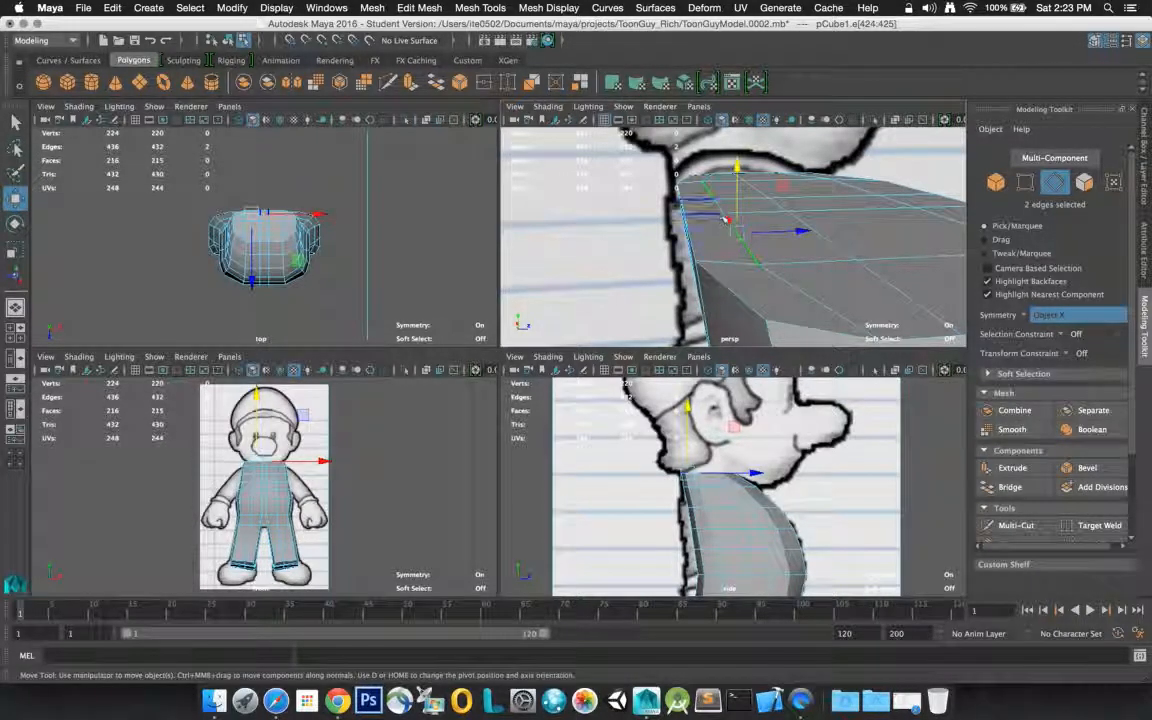
{"action": "left_click", "coordinate": [723, 212], "text": "shift"}
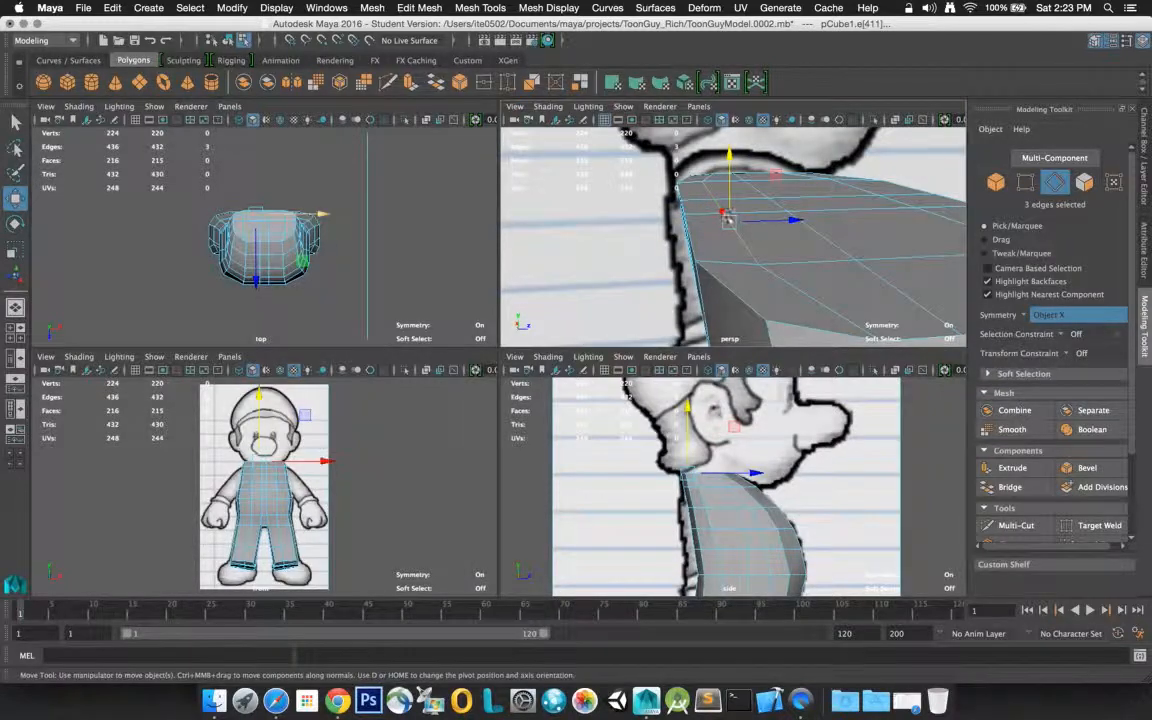
{"action": "left_click_drag", "start_coordinate": [787, 222], "coordinate": [789, 222]}
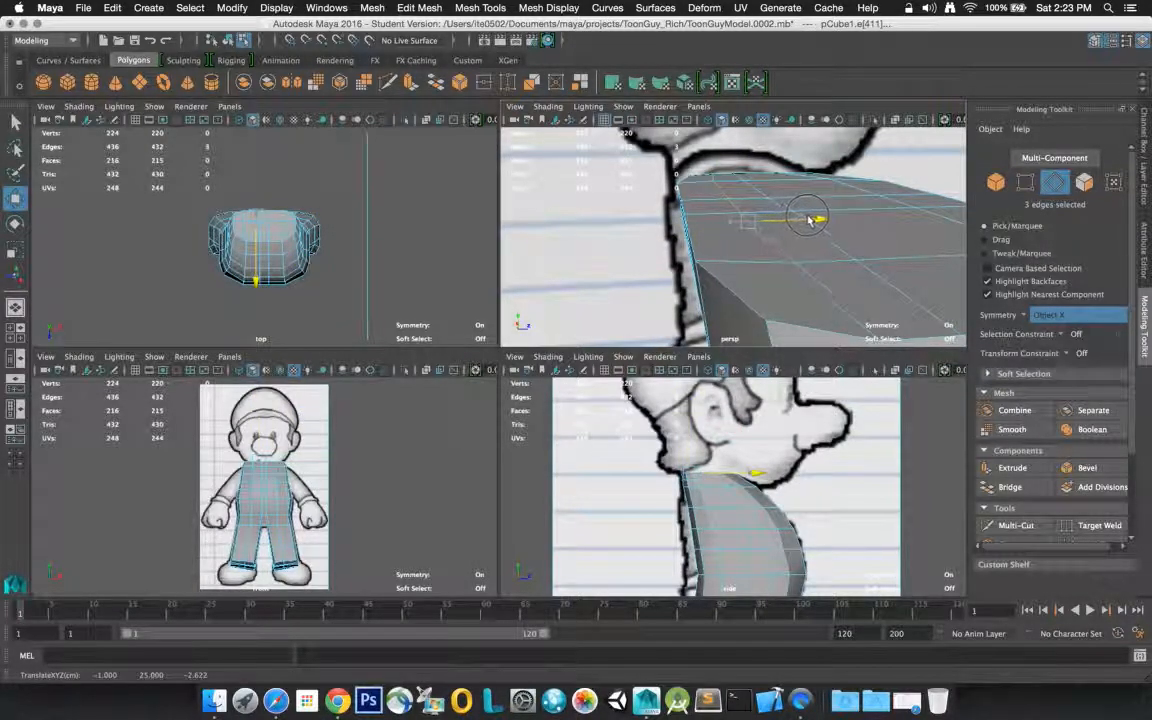
{"action": "left_click", "coordinate": [783, 207]}
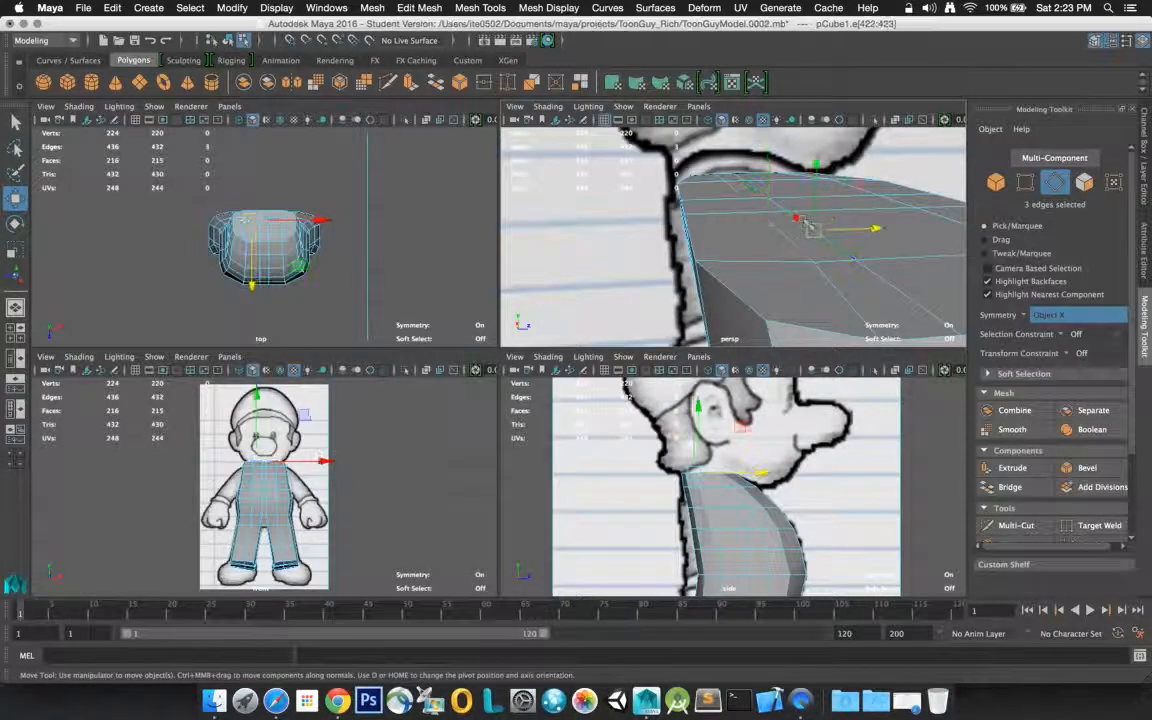
{"action": "left_click", "coordinate": [790, 210], "text": "shift"}
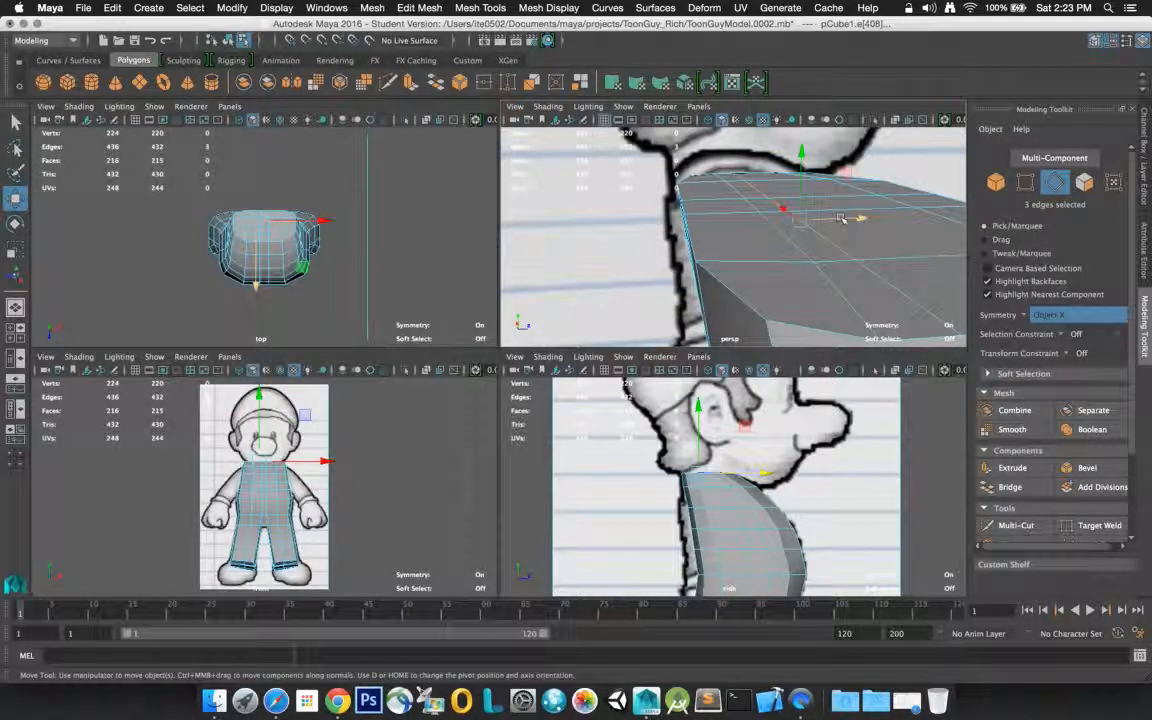
{"action": "left_click_drag", "start_coordinate": [843, 219], "coordinate": [904, 218]}
{"action": "left_click", "coordinate": [792, 239]}
{"action": "left_click", "coordinate": [757, 211], "text": "shift"}
{"action": "left_click_drag", "start_coordinate": [811, 219], "coordinate": [840, 221]}
Select five edges along the rear rim of the torso's flat top and move them forward along the Z axis
{"action": "left_click", "coordinate": [695, 237]}
{"action": "left_click", "coordinate": [692, 222]}
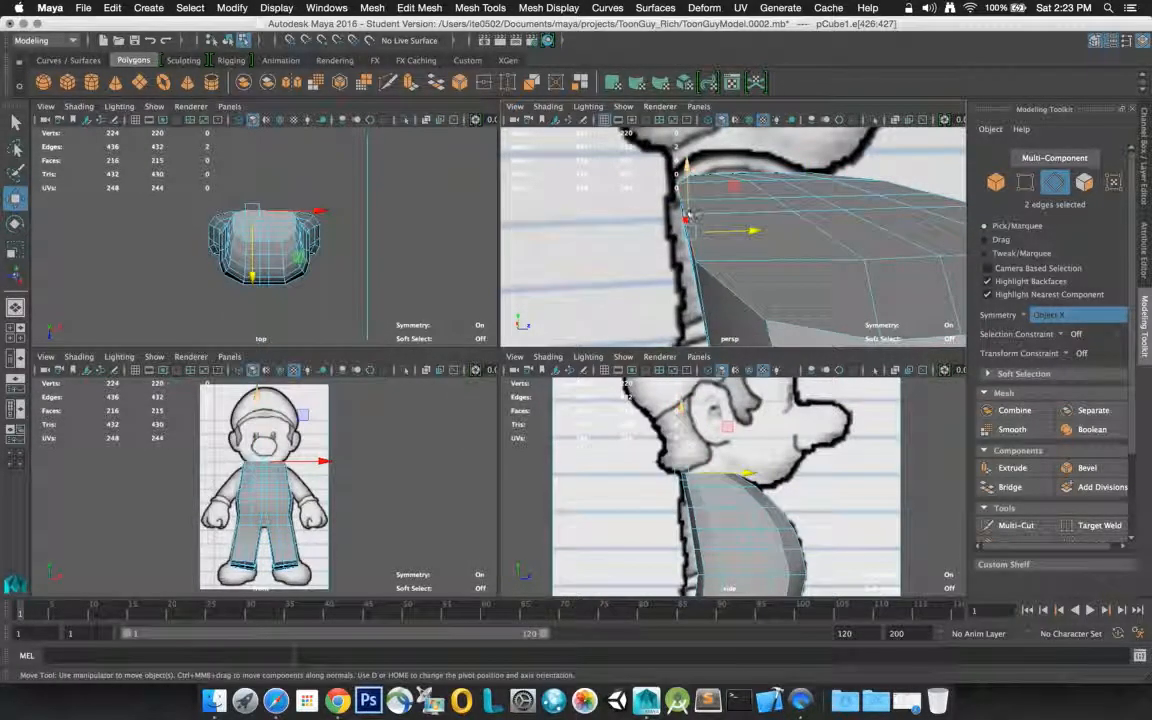
{"action": "left_click", "coordinate": [728, 284]}
{"action": "left_click_drag", "start_coordinate": [752, 244], "coordinate": [799, 238]}
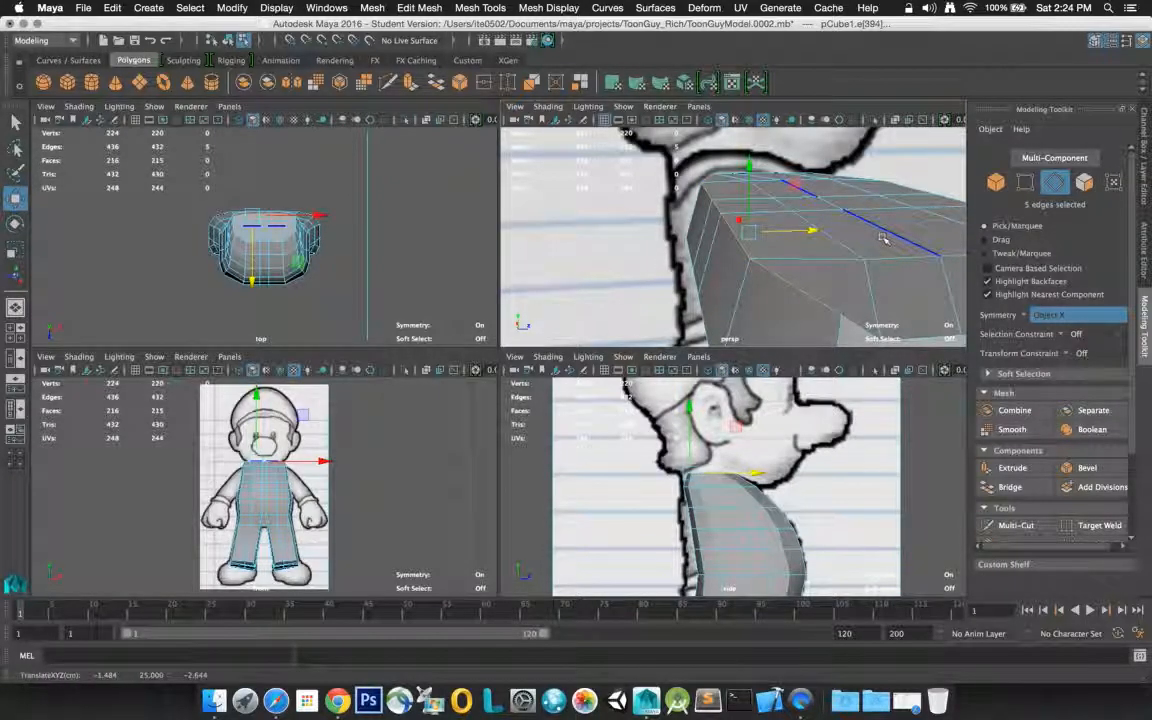
Switch to vertex mode, select the symmetric pair of side rim vertices near the rear of the torso's top, and move them forward along Z
{"action": "left_click_drag", "start_coordinate": [840, 224], "coordinate": [877, 249], "text": "alt"}
{"action": "right_click_drag", "start_coordinate": [877, 249], "coordinate": [830, 253]}
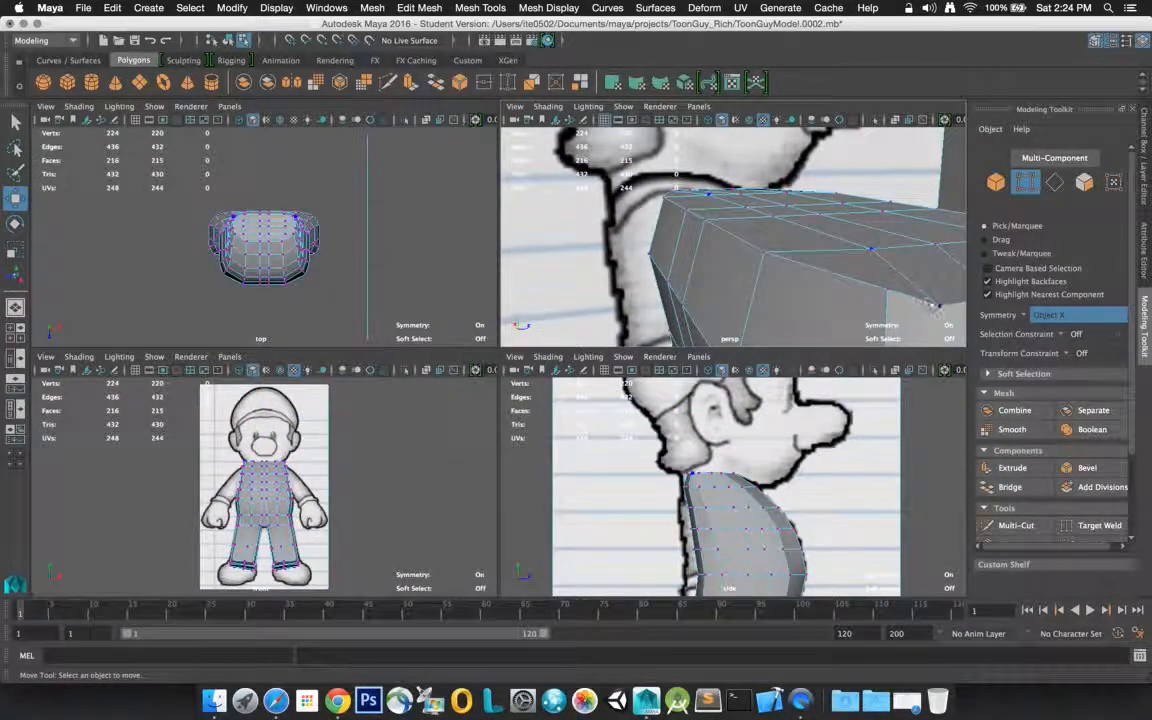
{"action": "left_click", "coordinate": [932, 292]}
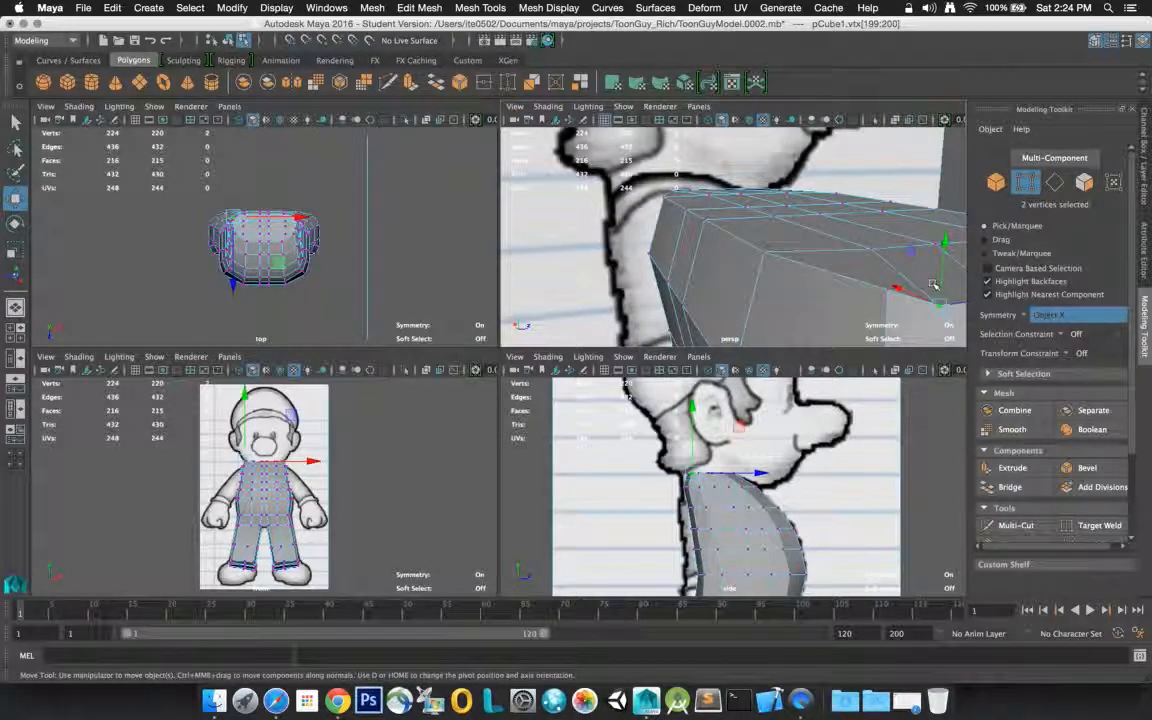
{"action": "key", "text": "f"}
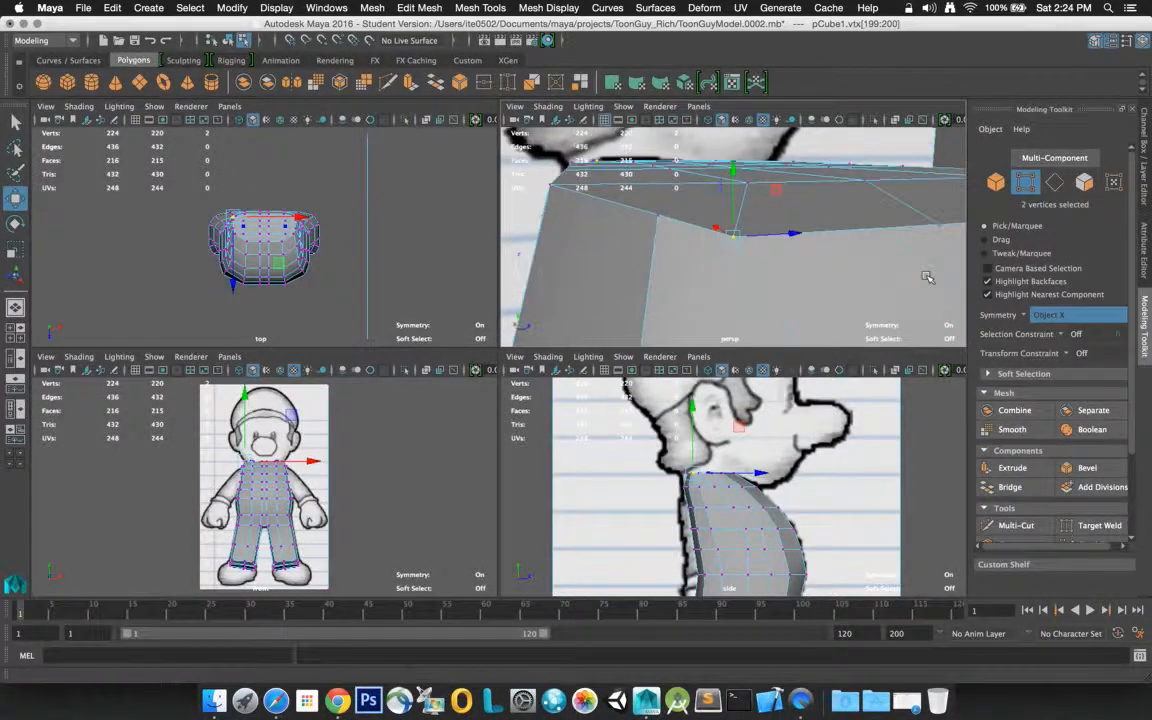
{"action": "left_click_drag", "start_coordinate": [788, 235], "coordinate": [797, 236]}
{"action": "key", "text": "f"}
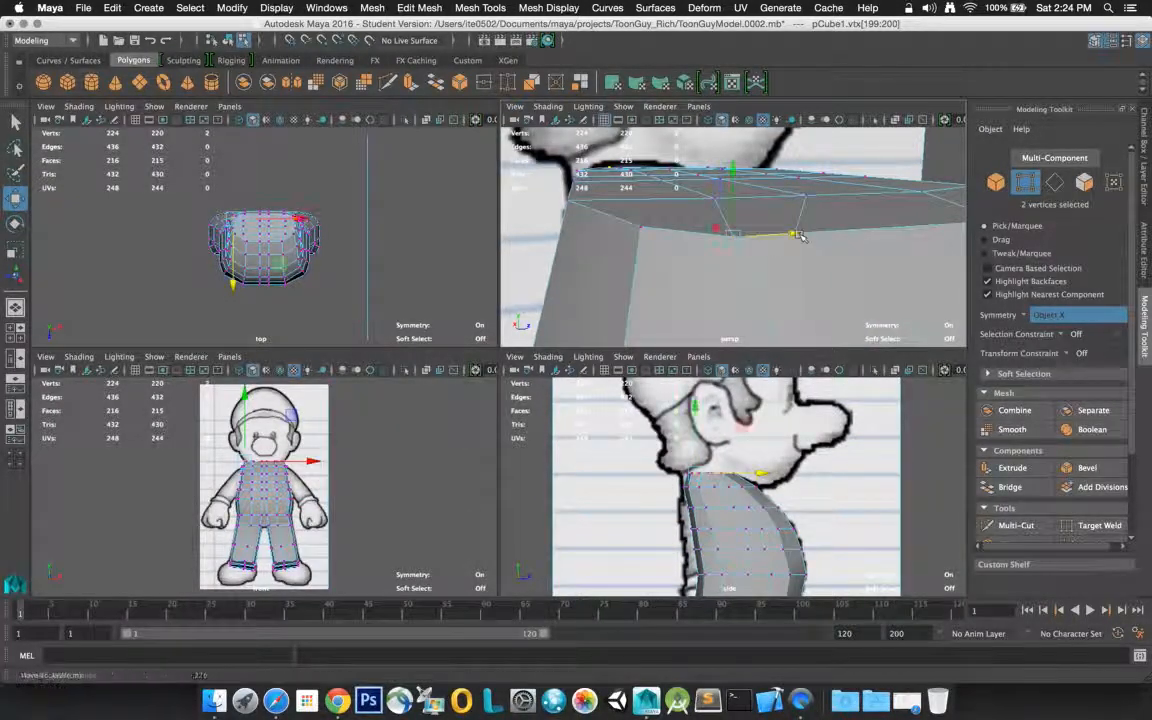
{"action": "left_click", "coordinate": [806, 196]}
{"action": "left_click", "coordinate": [795, 234]}
{"action": "left_click_drag", "start_coordinate": [794, 234], "coordinate": [910, 228]}
{"action": "left_click", "coordinate": [736, 239]}
{"action": "left_click_drag", "start_coordinate": [764, 236], "coordinate": [793, 237]}
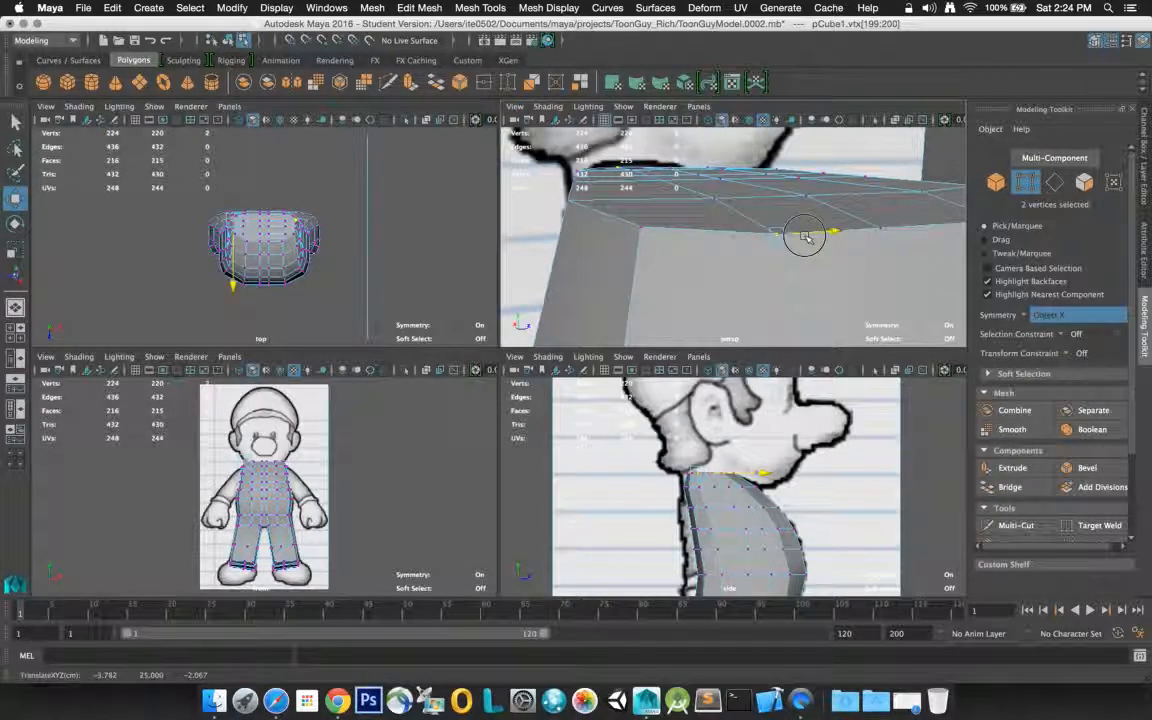
Examine the torso's shape from several angles against the front and side reference drawings, and clear the vertex selection
{"action": "left_click_drag", "start_coordinate": [793, 209], "coordinate": [757, 249], "text": "alt"}
{"action": "scroll", "coordinate": [756, 248], "scroll_direction": "down", "scroll_amount": 10}
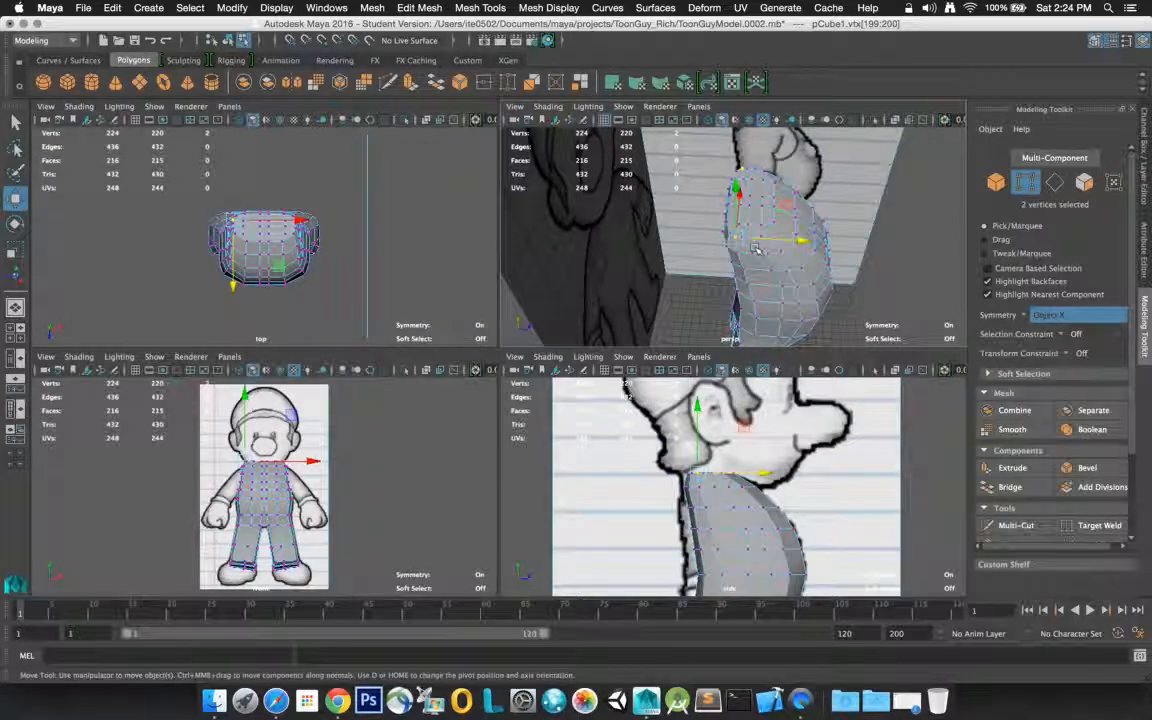
{"action": "left_click_drag", "start_coordinate": [790, 228], "coordinate": [712, 194], "text": "alt"}
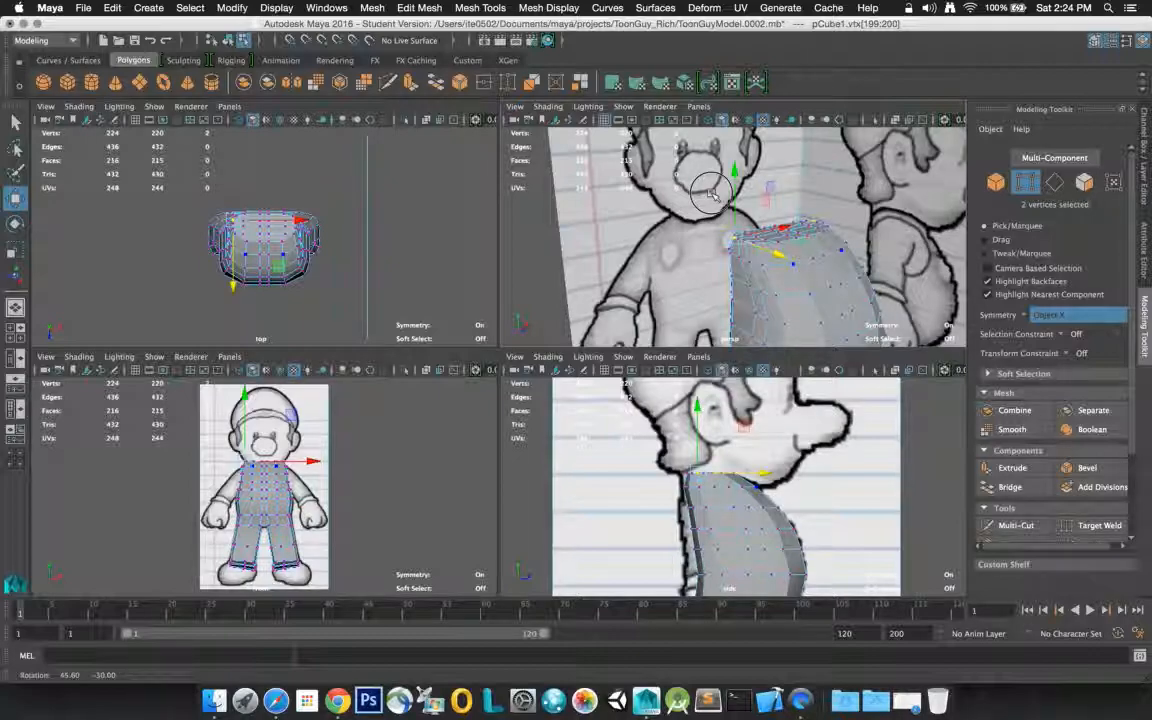
{"action": "left_click_drag", "start_coordinate": [709, 193], "coordinate": [748, 190], "text": "alt"}
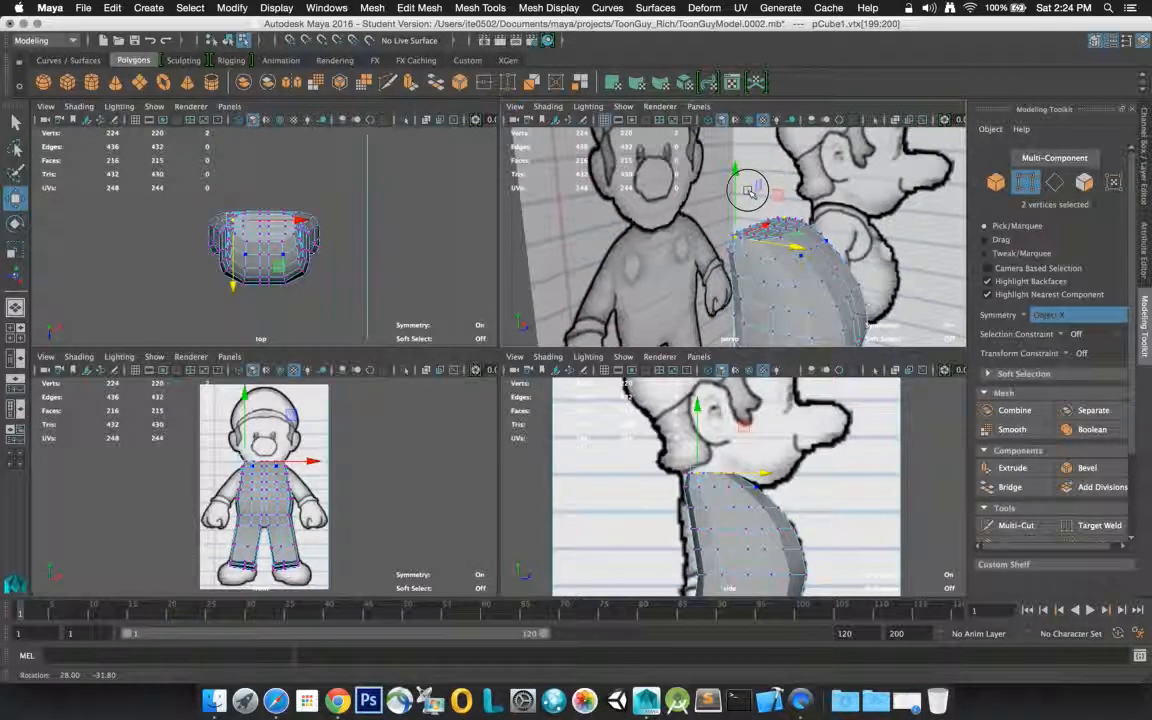
{"action": "left_click_drag", "start_coordinate": [748, 190], "coordinate": [795, 177], "text": "alt"}
{"action": "scroll", "coordinate": [795, 177], "scroll_direction": "down", "scroll_amount": 10}
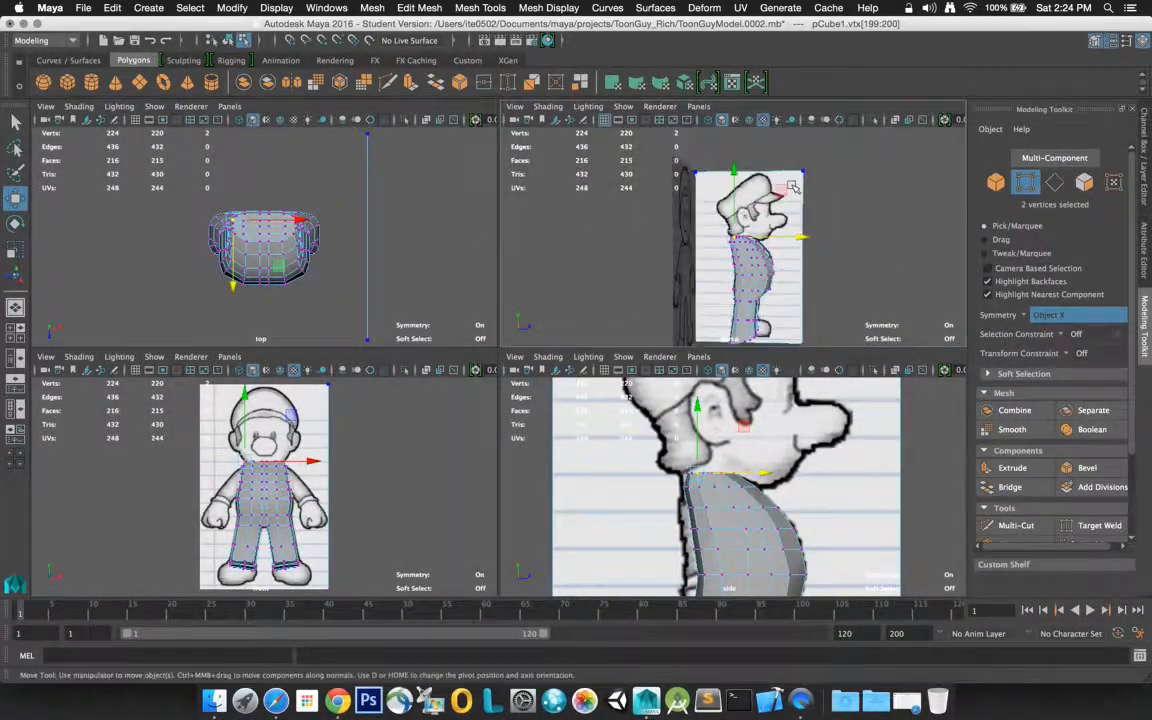
{"action": "left_click_drag", "start_coordinate": [779, 208], "coordinate": [830, 228], "text": "alt"}
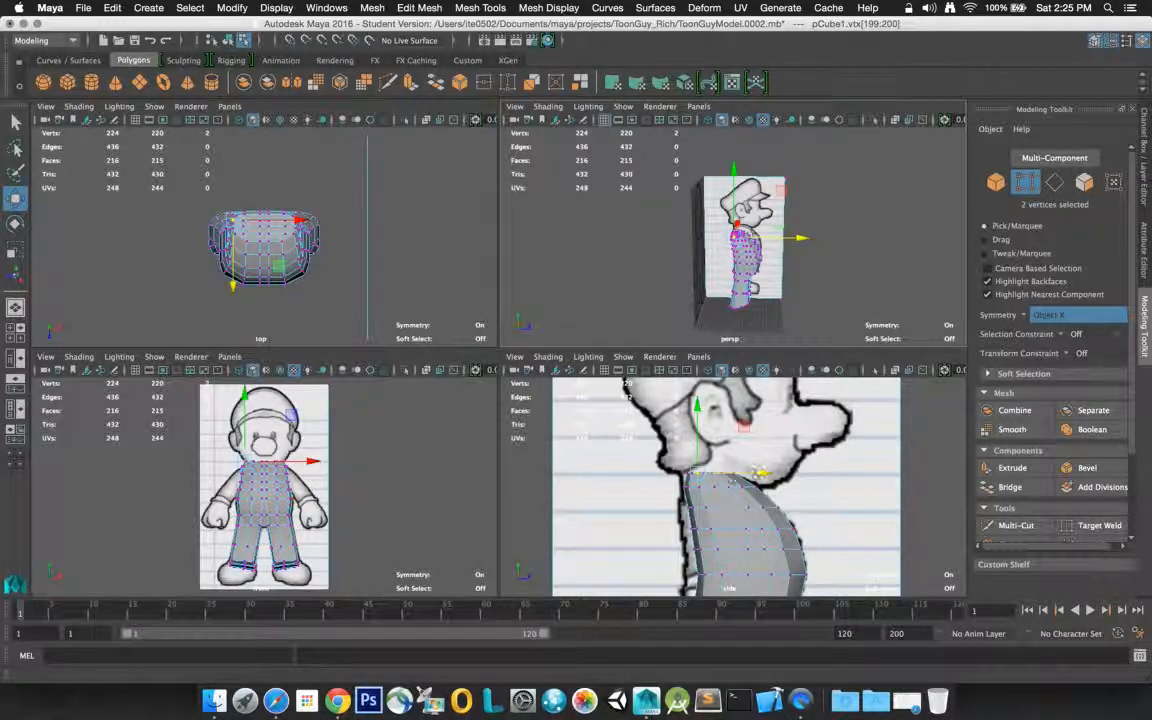
{"action": "left_click", "coordinate": [371, 463]}
{"action": "key", "text": "space"}
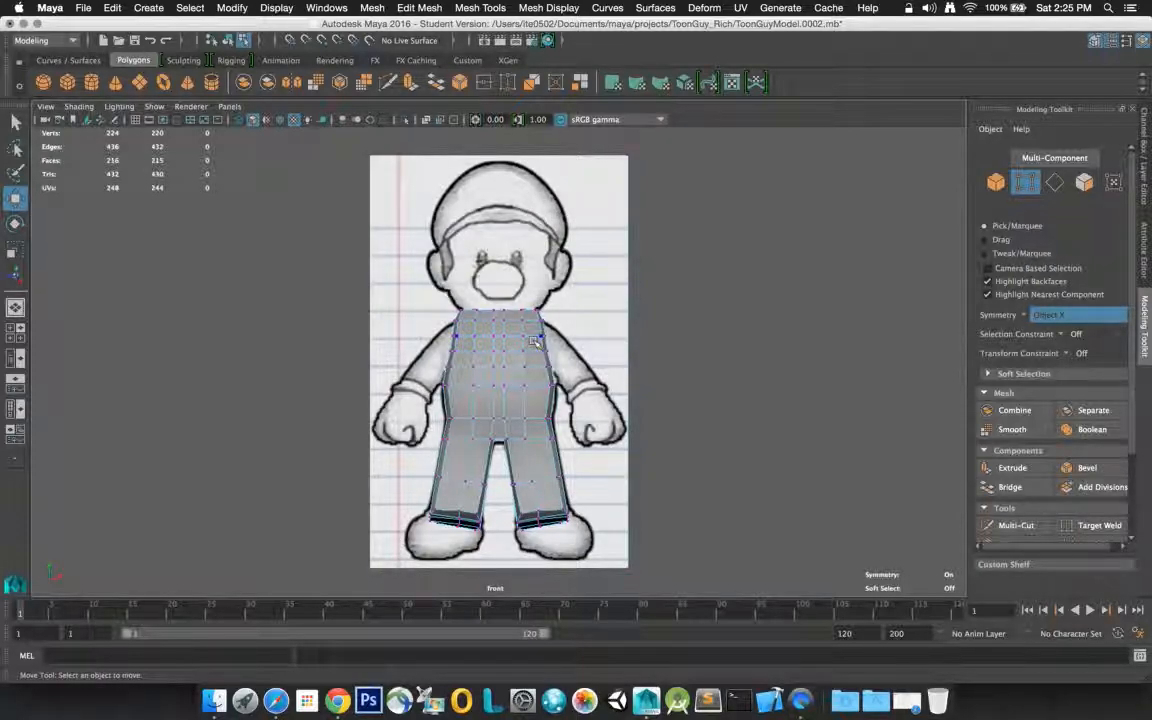
{"action": "key", "text": "space"}
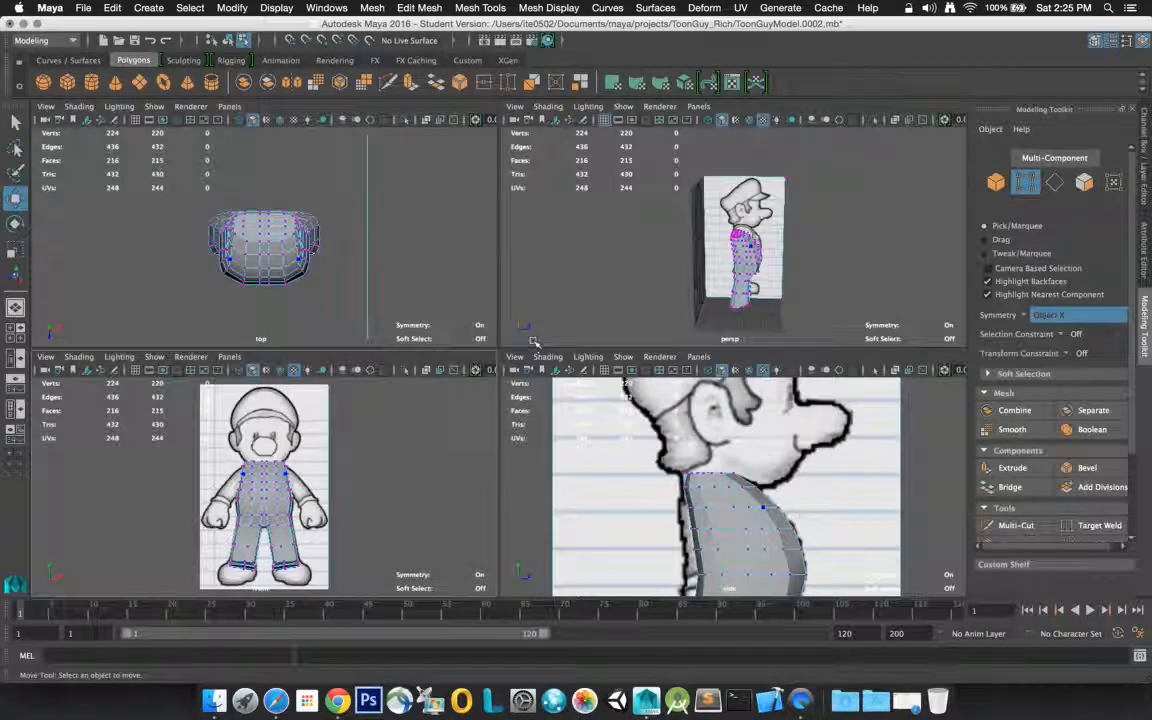
Switch from vertex to edge mode and activate the Select tool for picking edges on the torso
{"action": "left_click", "coordinate": [751, 246]}
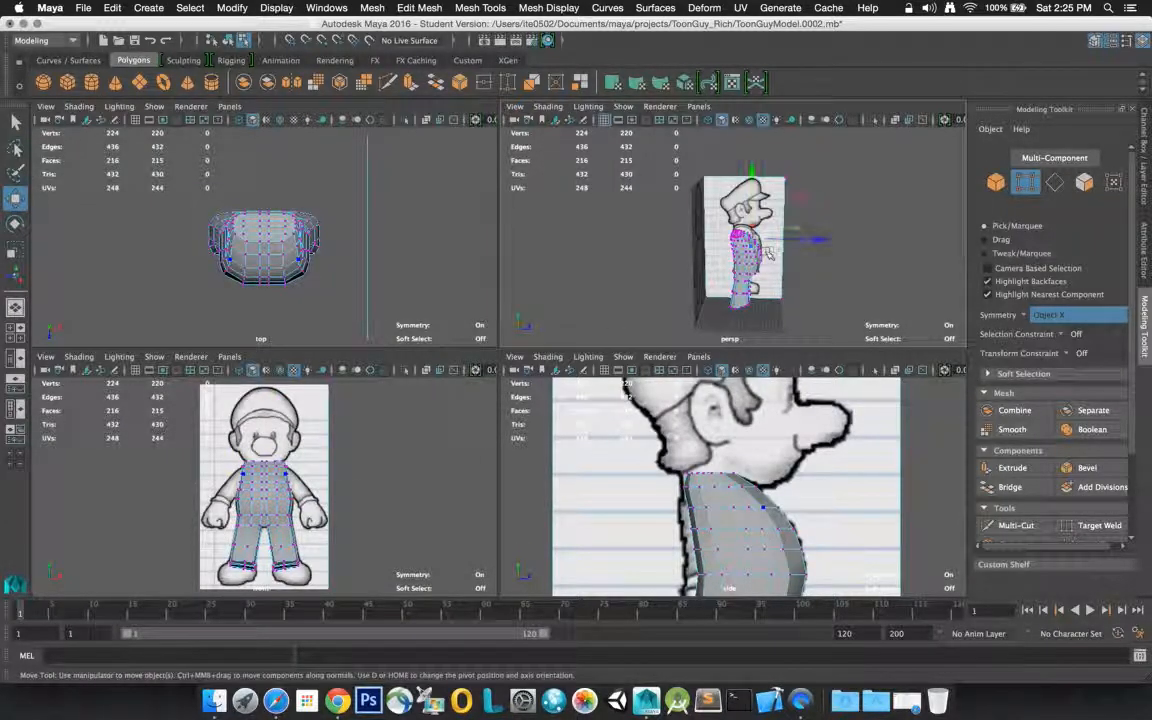
{"action": "right_click", "coordinate": [771, 250]}
{"action": "right_click_drag", "start_coordinate": [771, 250], "coordinate": [770, 213]}
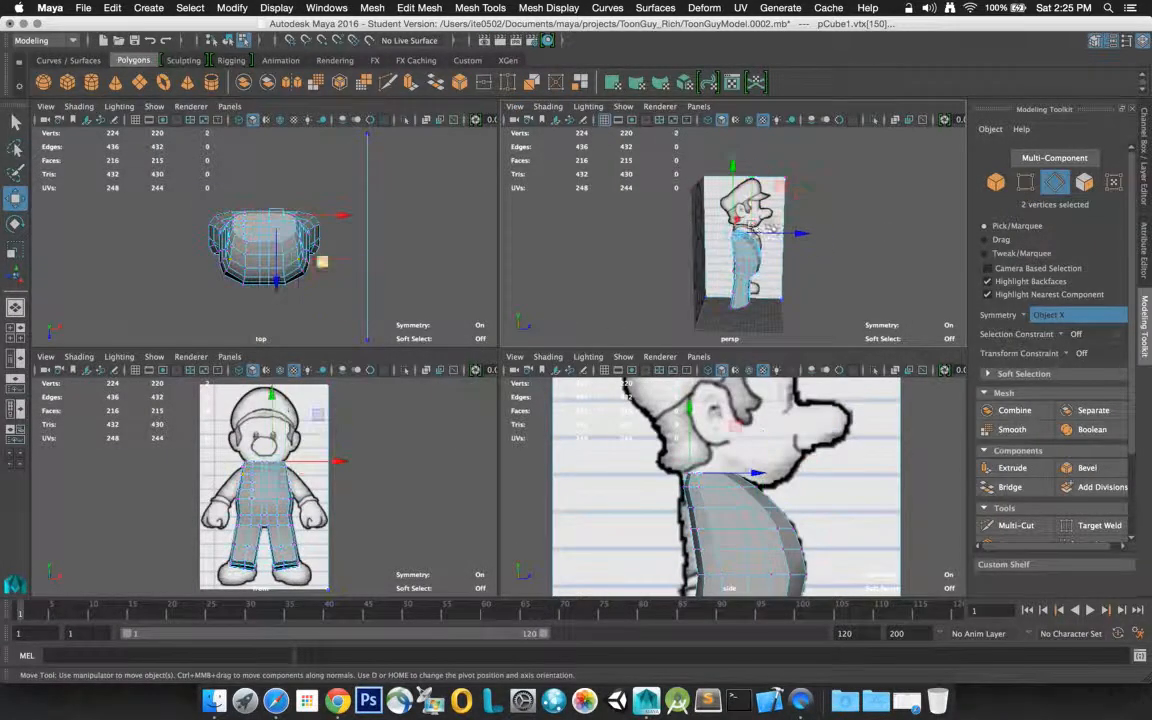
{"action": "left_click", "coordinate": [15, 121]}
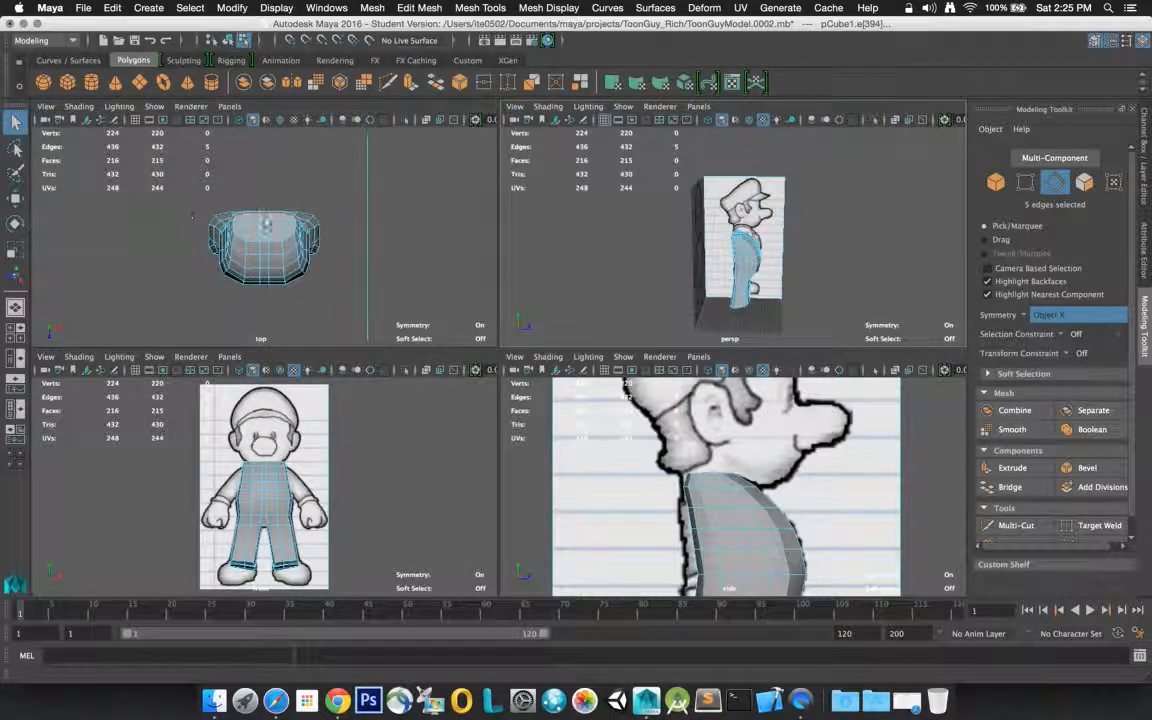
{"action": "key", "text": "f"}
{"action": "left_click", "coordinate": [430, 233]}
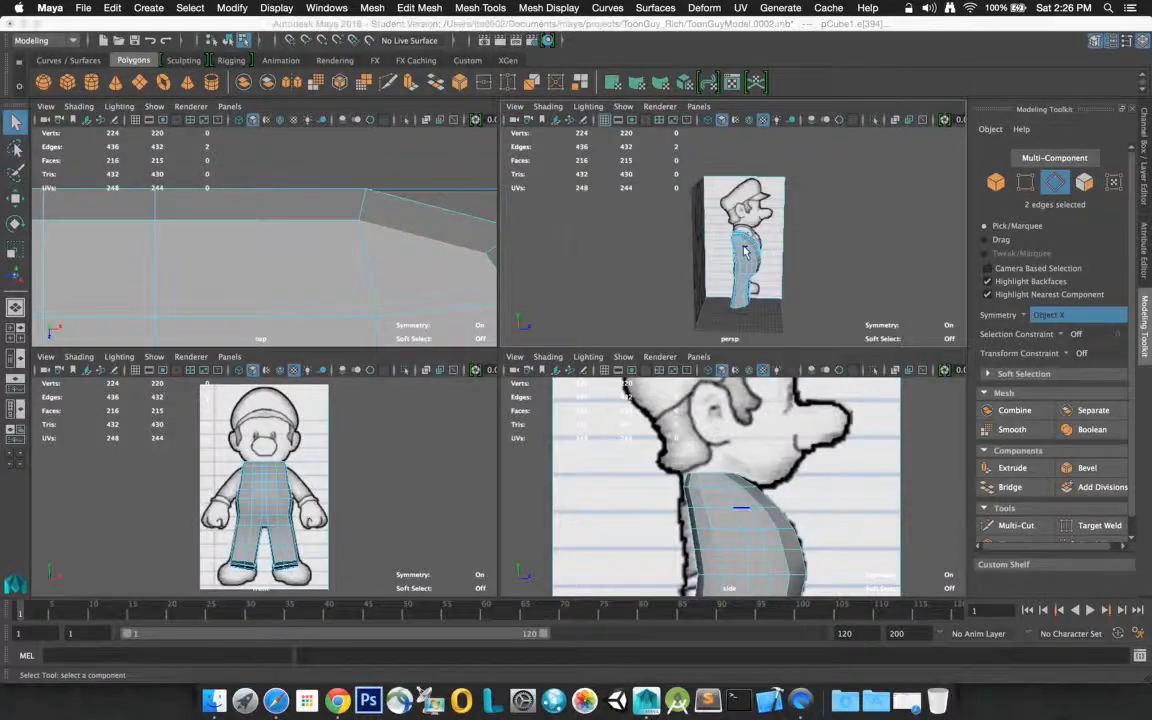
{"action": "key", "text": "space"}
{"action": "key", "text": "space"}
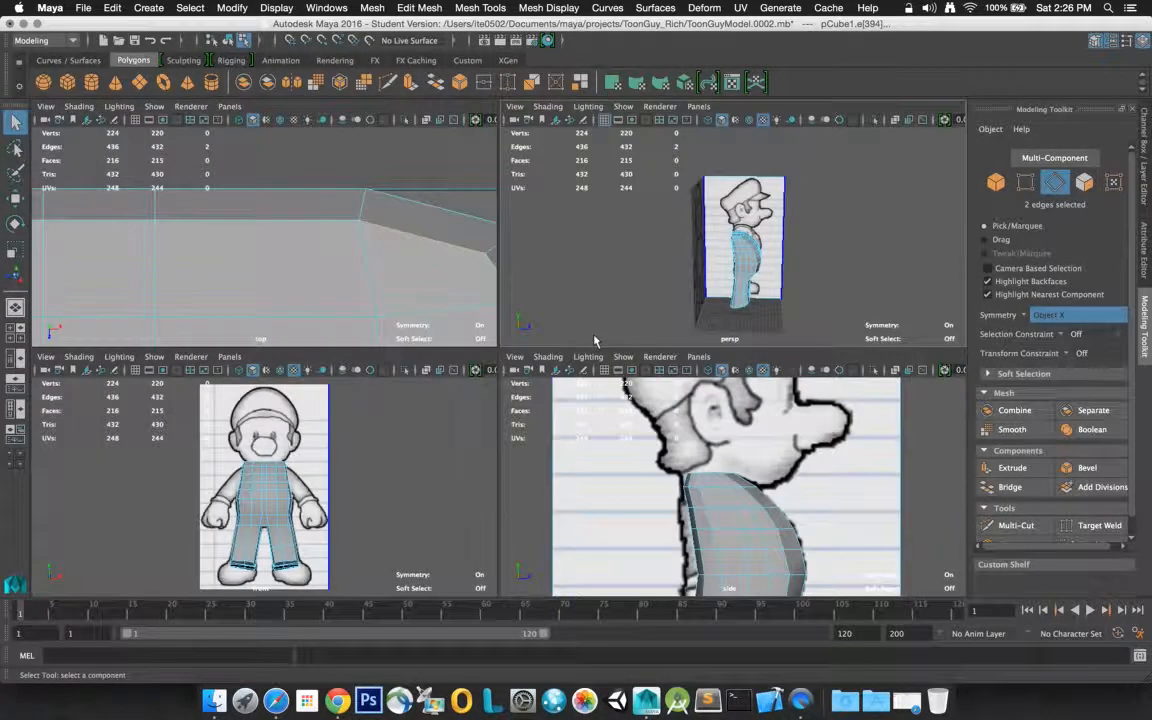
Select 16 edges across the two horizontal rows below the torso's top rim on both sides and move them slightly inward along the X axis
{"action": "key", "text": "f"}
{"action": "scroll", "coordinate": [666, 310], "scroll_direction": "down", "scroll_amount": 10}
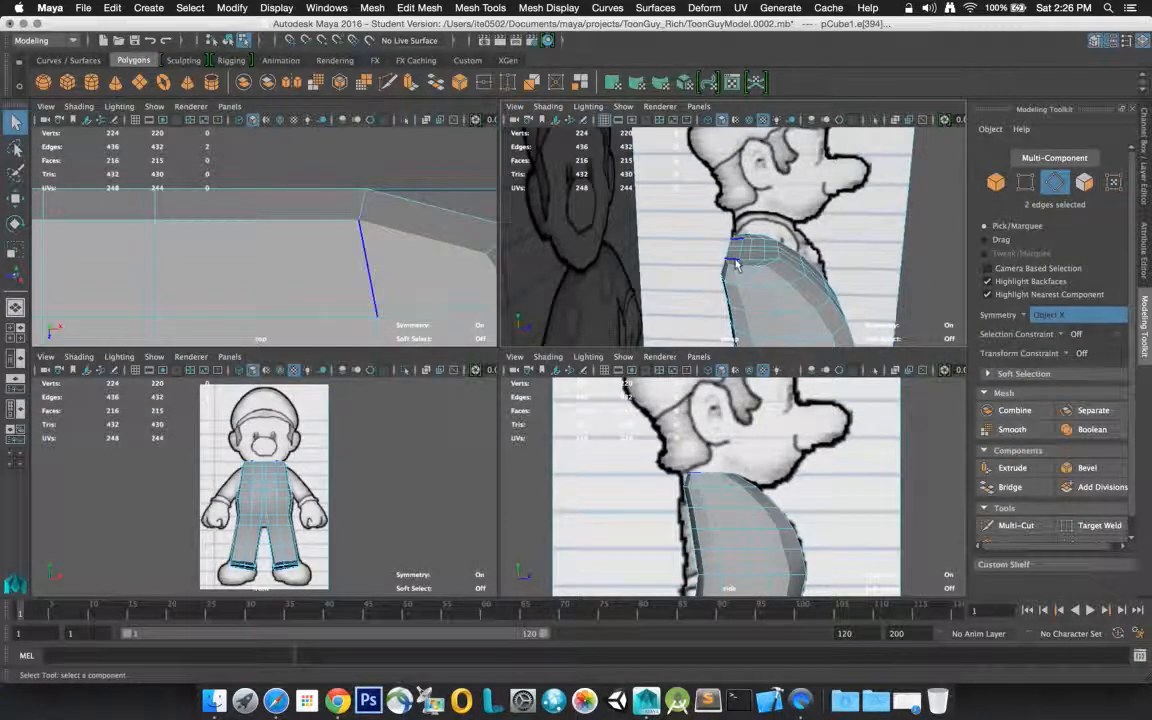
{"action": "left_click_drag", "start_coordinate": [766, 275], "coordinate": [680, 263], "text": "alt"}
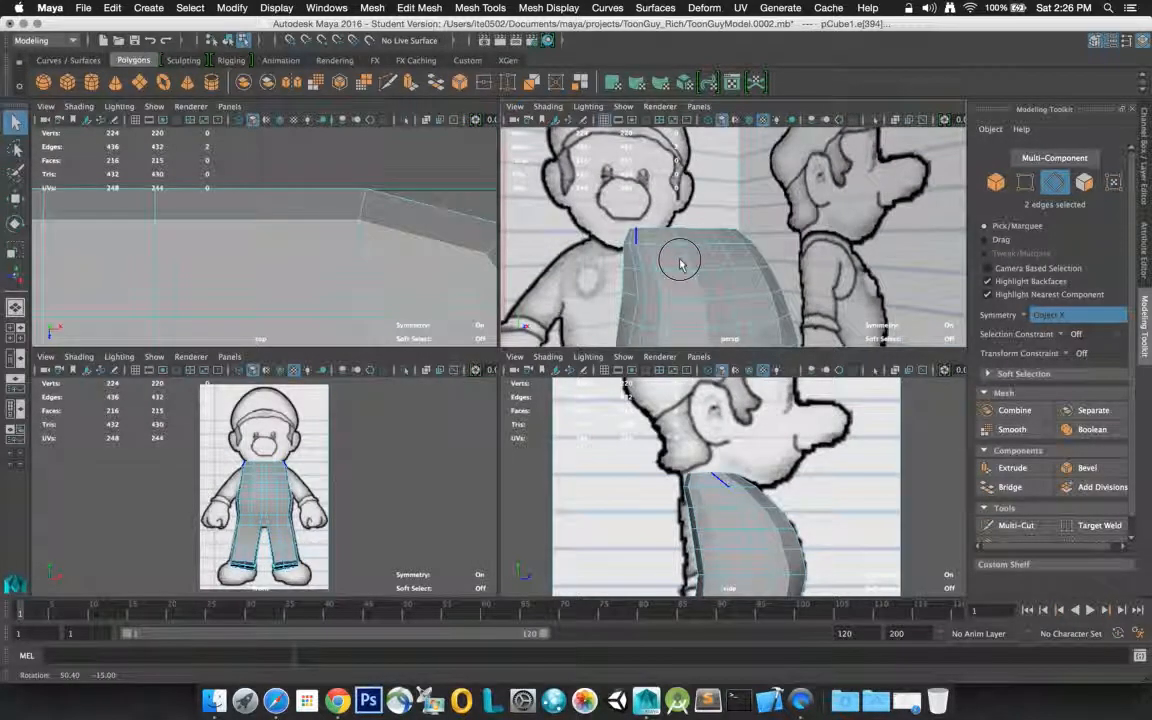
{"action": "mouse_move", "coordinate": [680, 263]}
{"action": "left_mouse_down", "text": "alt"}
{"action": "mouse_move", "coordinate": [711, 250]}
{"action": "mouse_move", "coordinate": [737, 263]}
{"action": "mouse_move", "coordinate": [766, 255]}
{"action": "mouse_move", "coordinate": [689, 260]}
{"action": "mouse_move", "coordinate": [686, 276]}
{"action": "left_mouse_up", "text": "alt"}
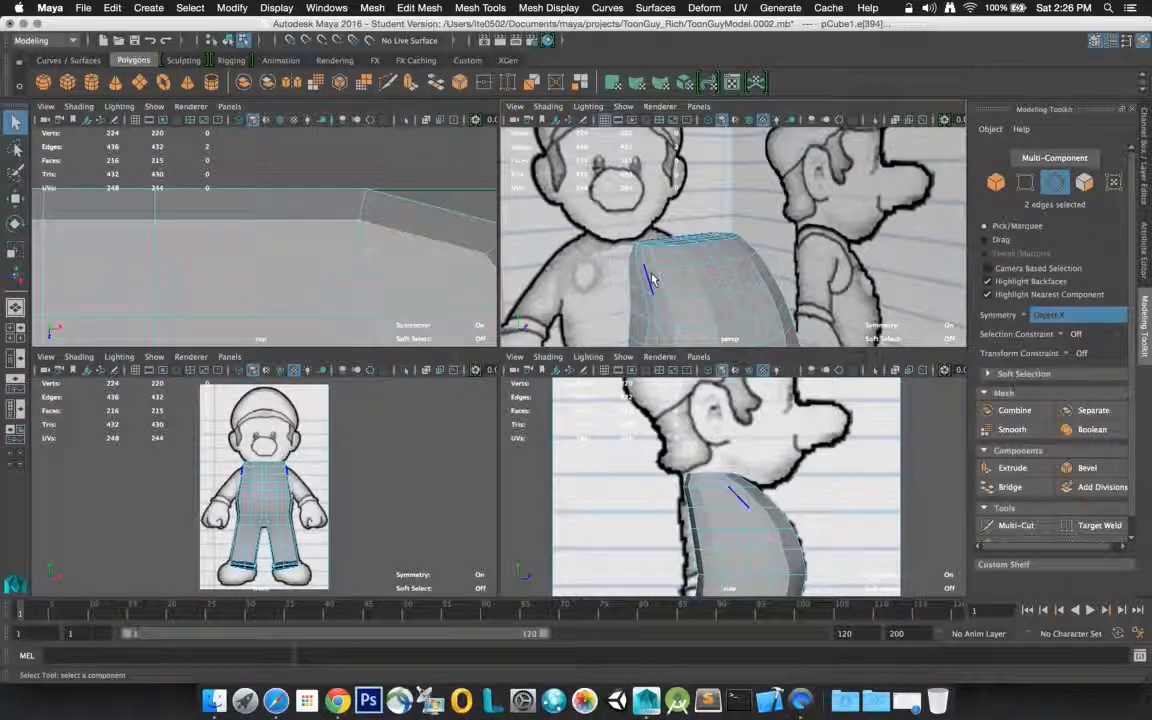
{"action": "left_click", "coordinate": [694, 285]}
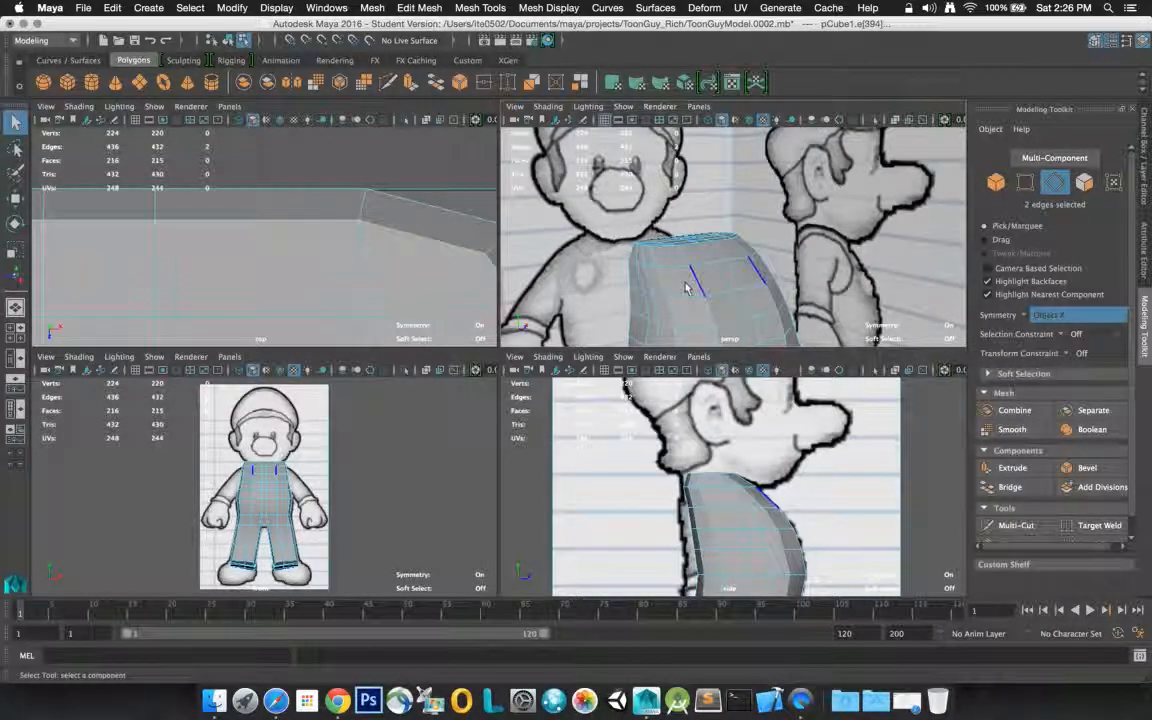
{"action": "left_click", "coordinate": [636, 262]}
{"action": "left_click", "coordinate": [641, 266]}
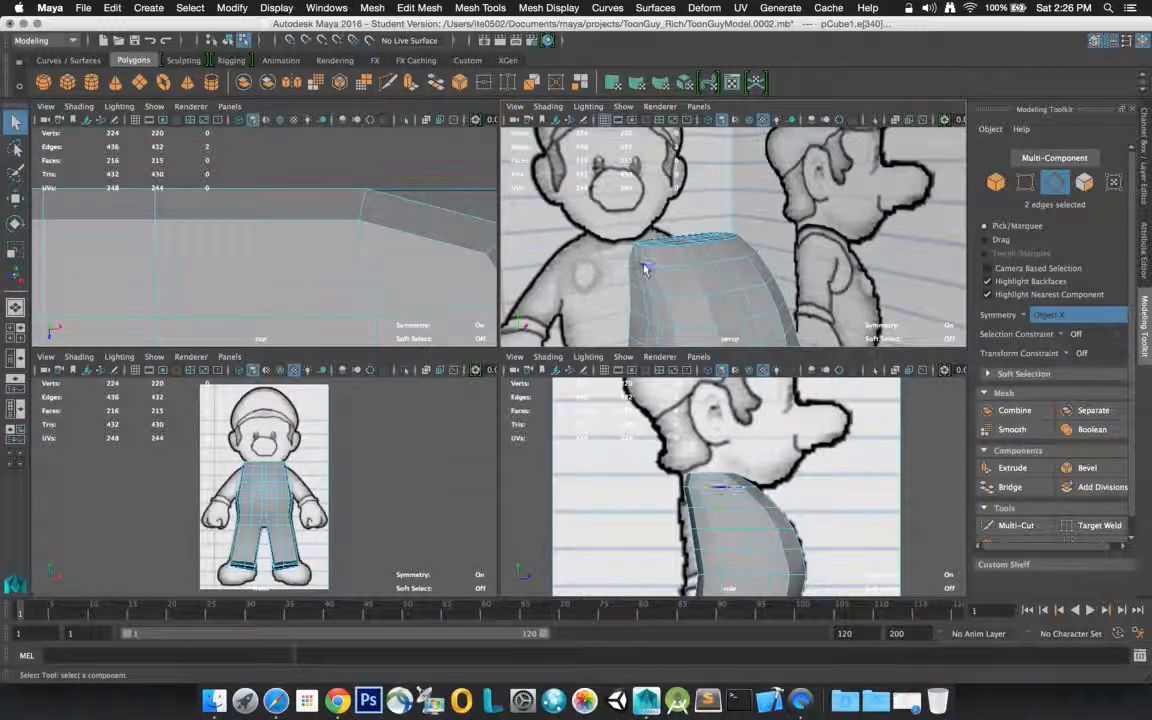
{"action": "left_click", "coordinate": [650, 267], "text": "shift"}
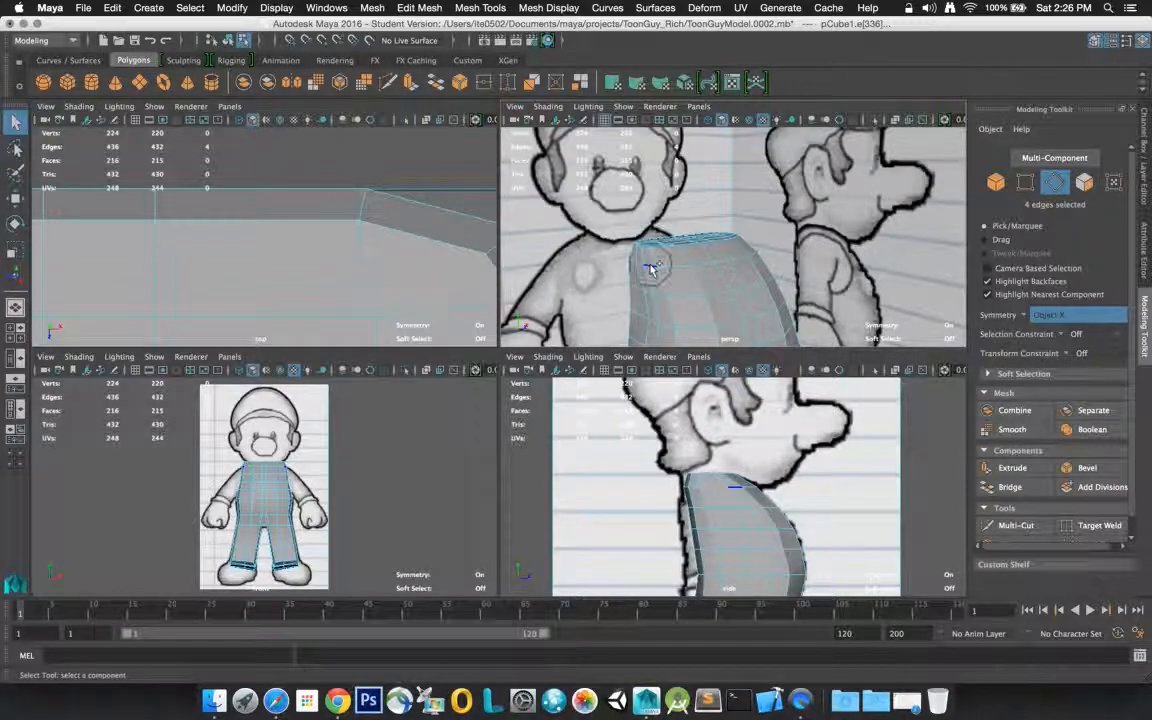
{"action": "left_click", "coordinate": [643, 293], "text": "shift"}
{"action": "left_click", "coordinate": [650, 294], "text": "shift"}
{"action": "left_click", "coordinate": [659, 297], "text": "shift"}
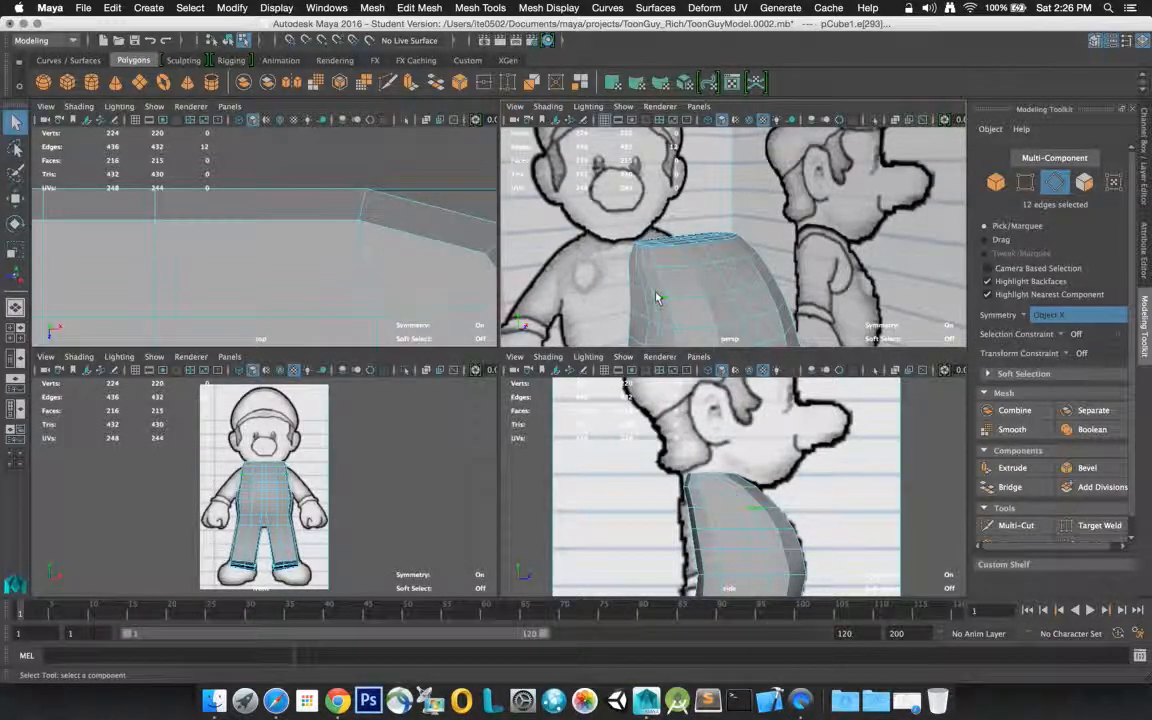
{"action": "left_click_drag", "start_coordinate": [656, 297], "coordinate": [739, 258], "text": "alt"}
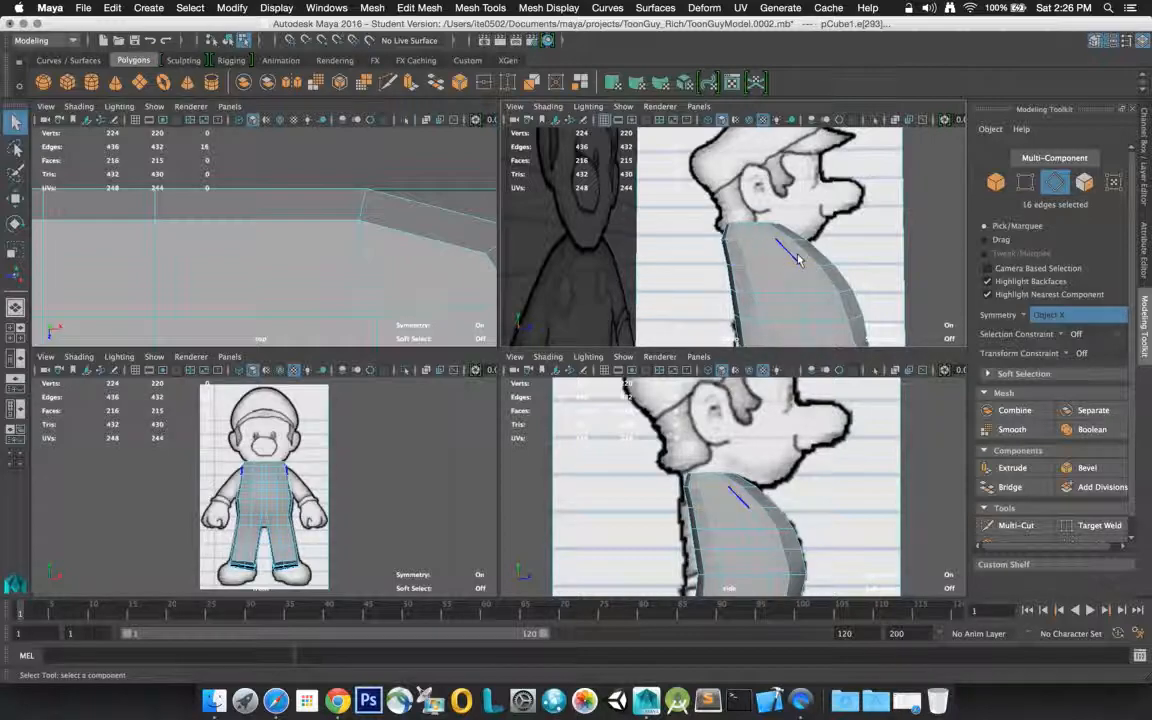
{"action": "left_click_drag", "start_coordinate": [797, 257], "coordinate": [756, 259], "text": "alt"}
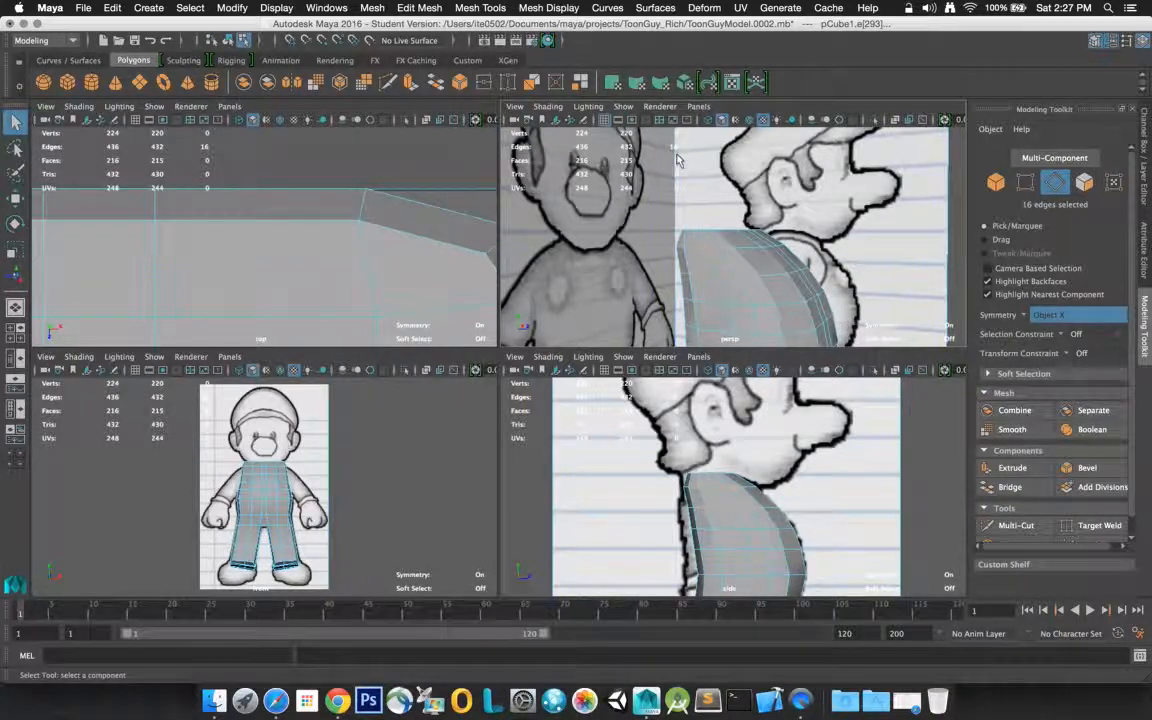
{"action": "left_click", "coordinate": [15, 197]}
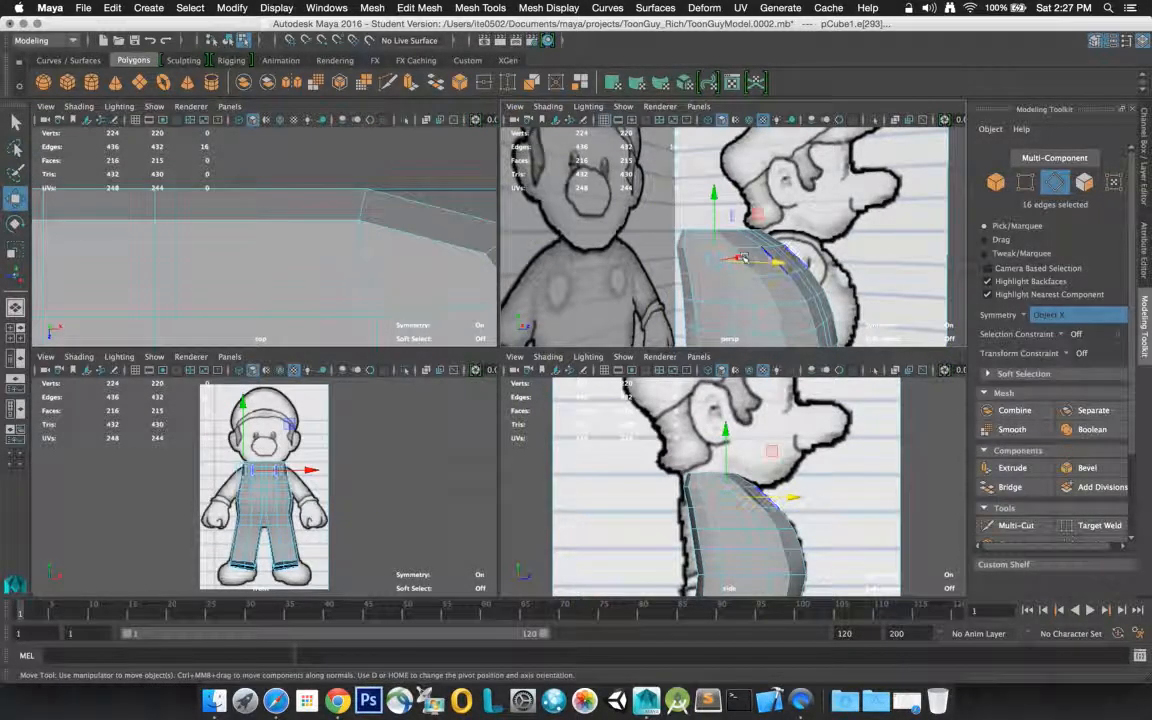
{"action": "left_click_drag", "start_coordinate": [736, 259], "coordinate": [739, 258]}
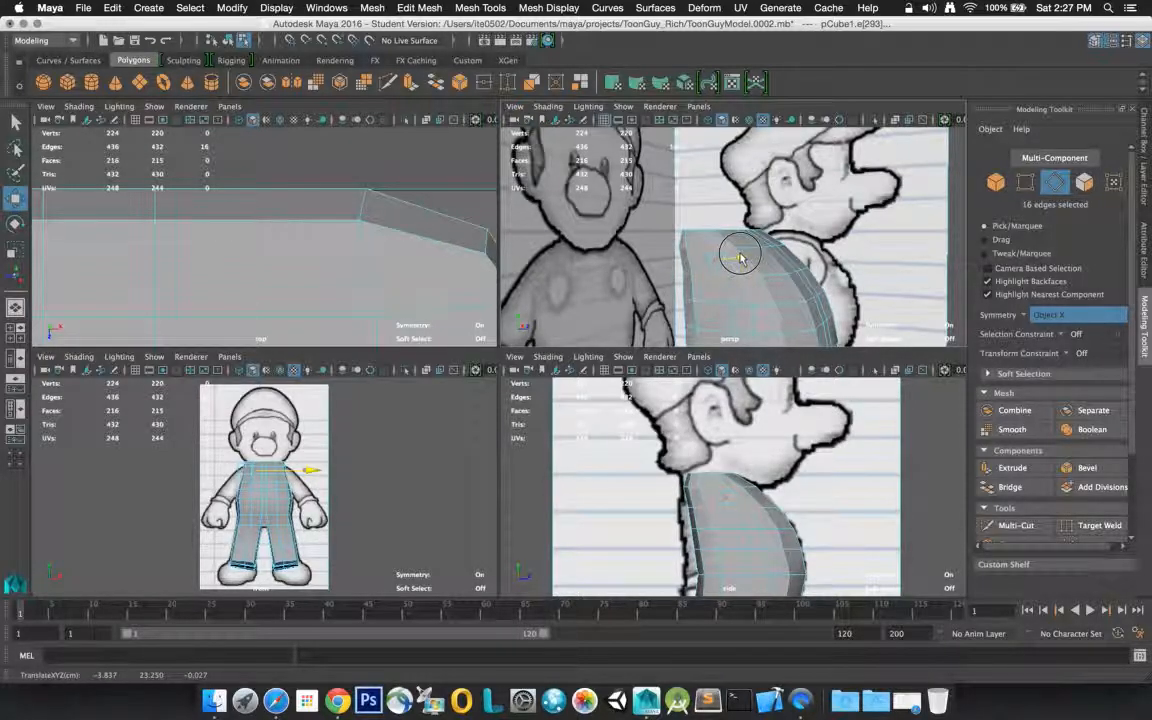
{"action": "left_click_drag", "start_coordinate": [739, 258], "coordinate": [739, 258]}
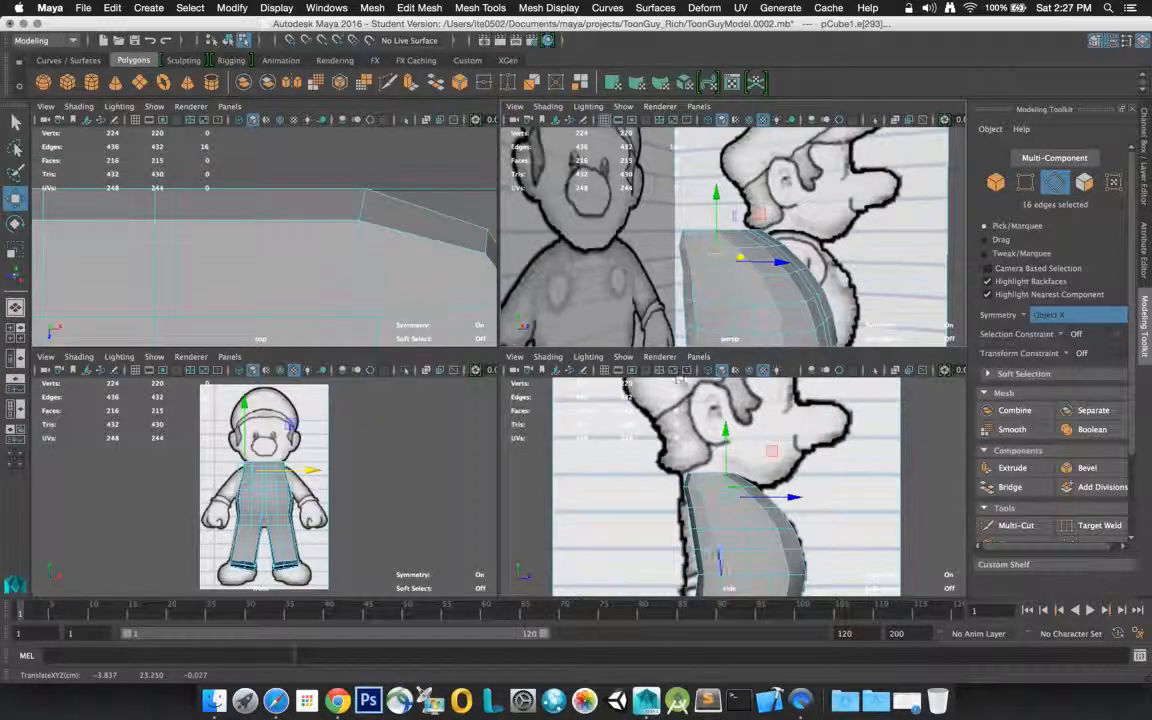
{"action": "left_click", "coordinate": [337, 438]}
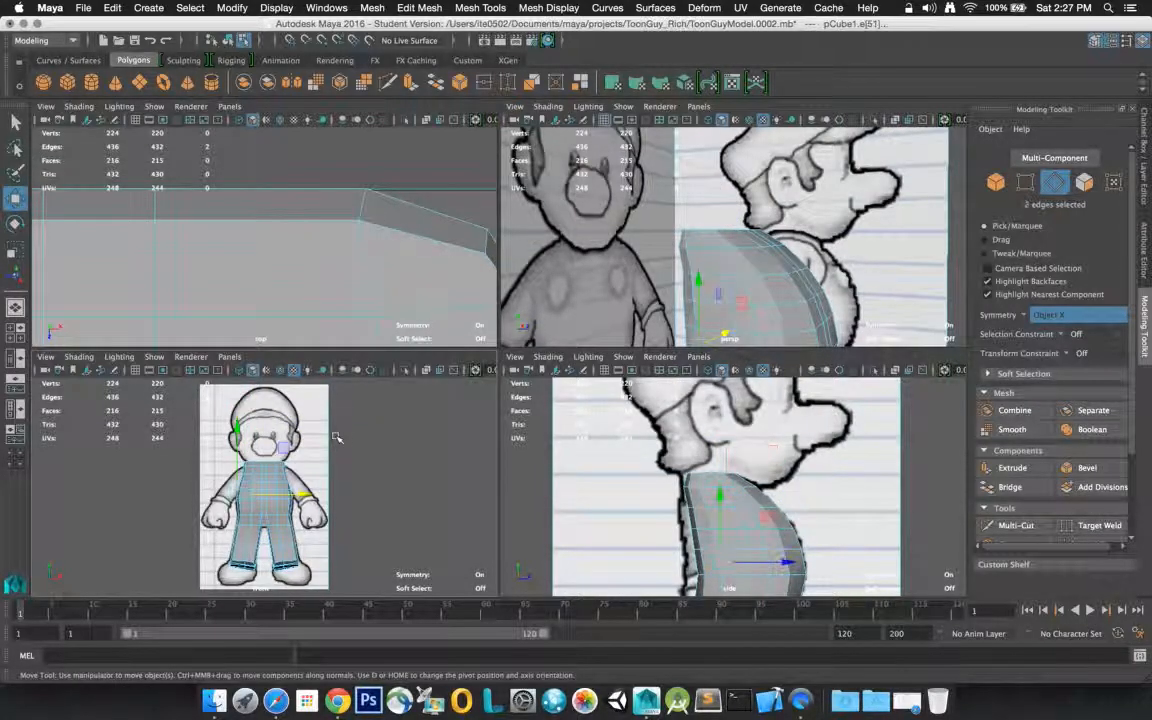
Select the eight edges just inside the side rims of the torso's top and move them inward along X to about -3.2
{"action": "left_click_drag", "start_coordinate": [706, 241], "coordinate": [655, 275], "text": "alt"}
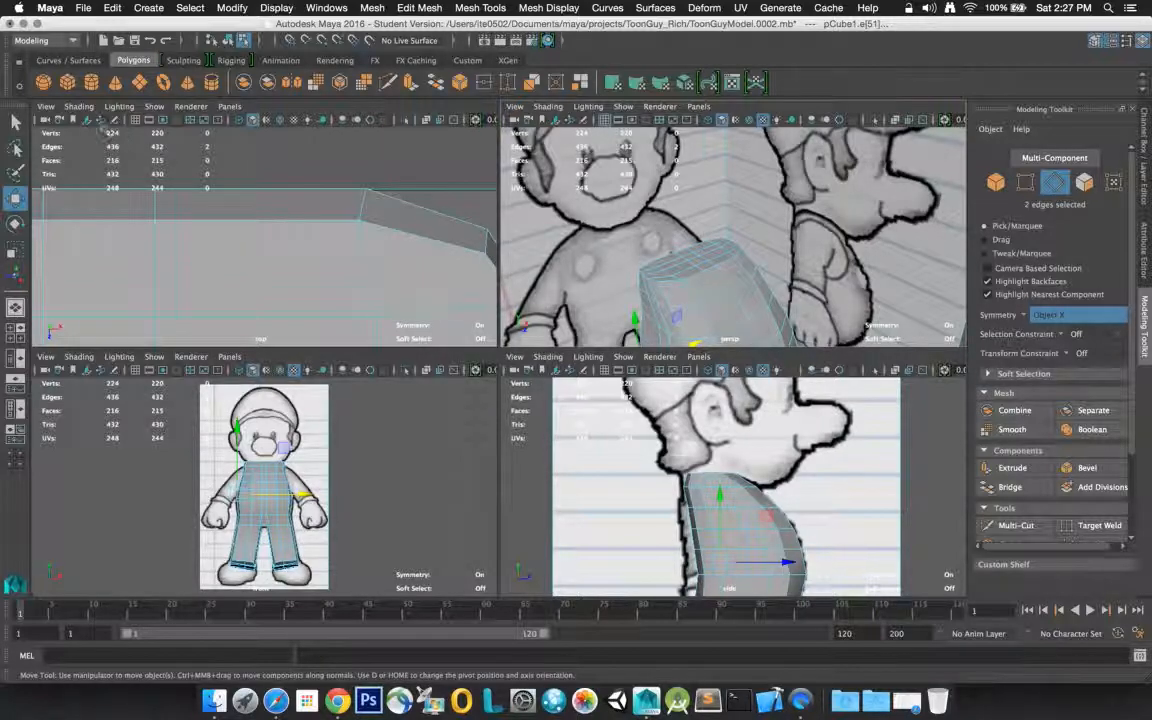
{"action": "key", "text": "q"}
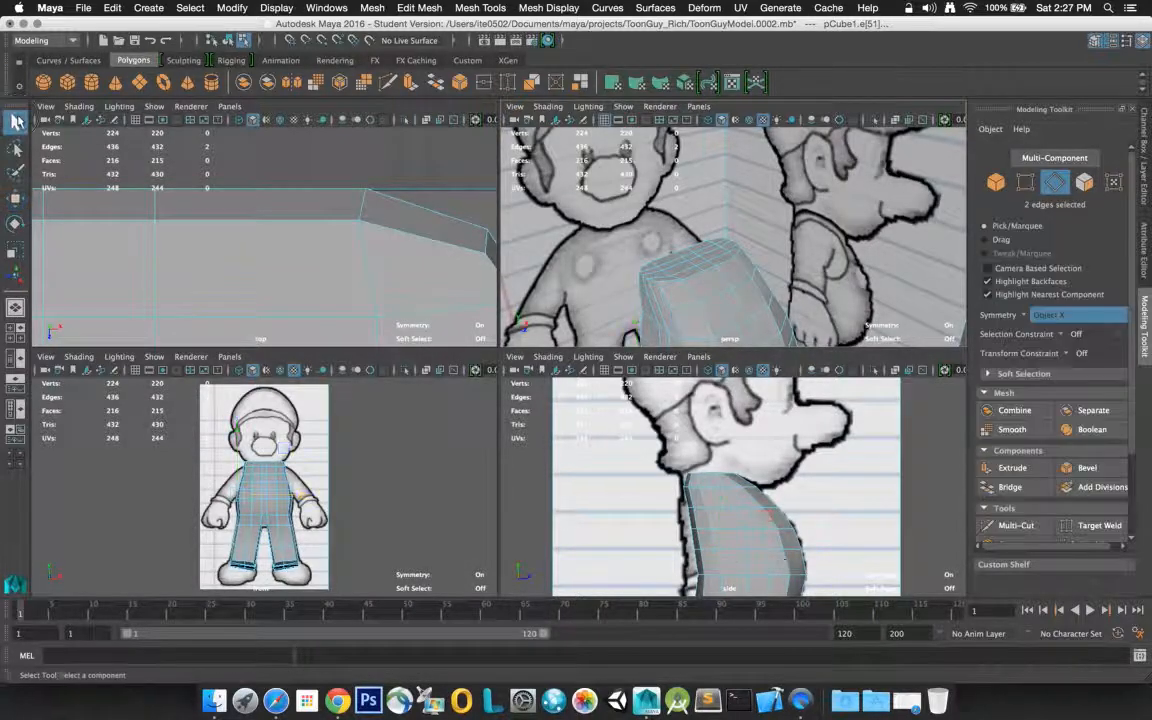
{"action": "left_click", "coordinate": [647, 283]}
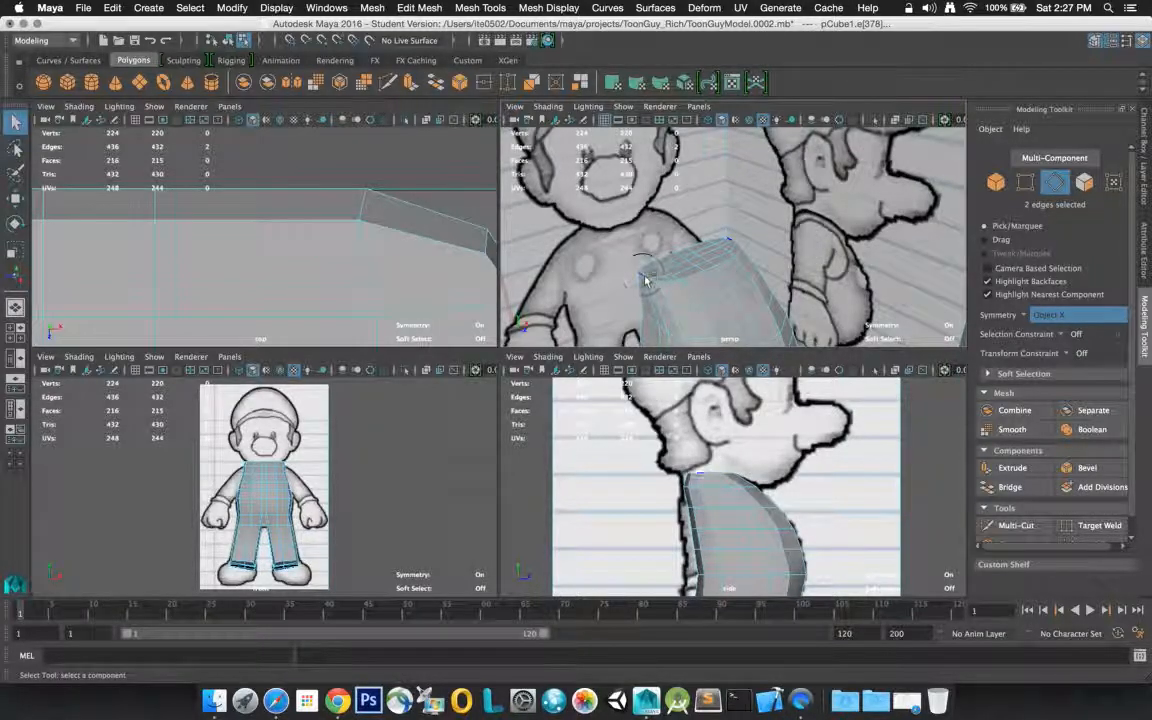
{"action": "left_click", "coordinate": [643, 277], "text": "shift"}
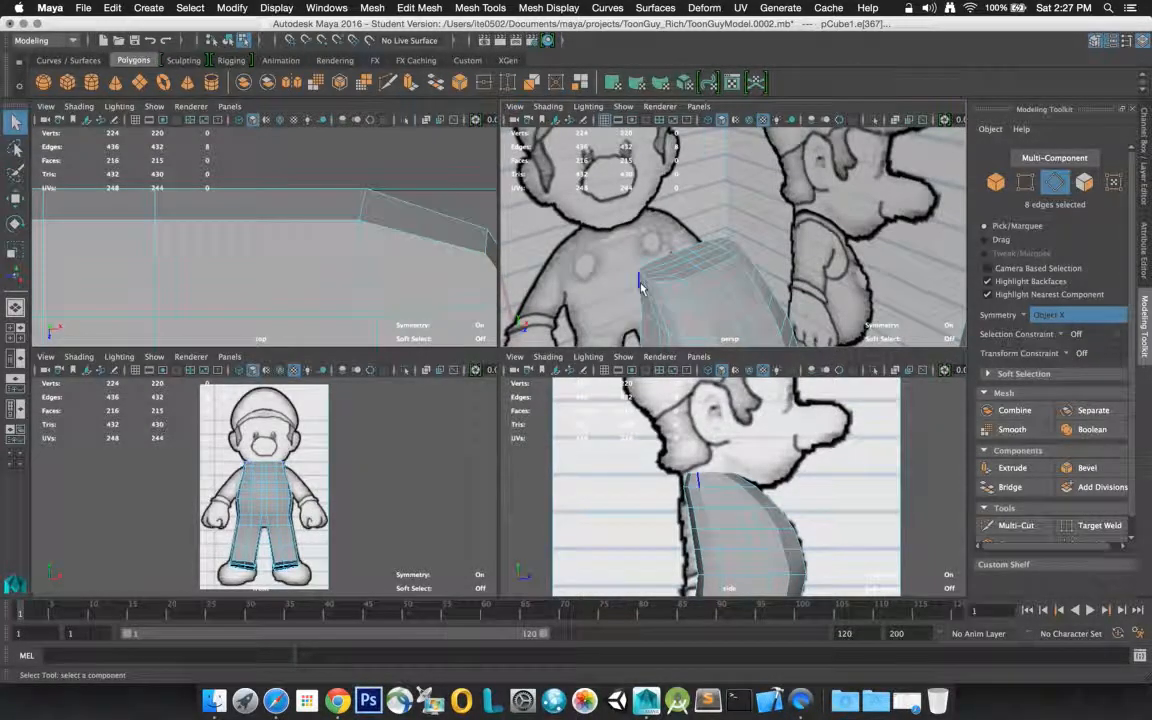
{"action": "left_click", "coordinate": [16, 203]}
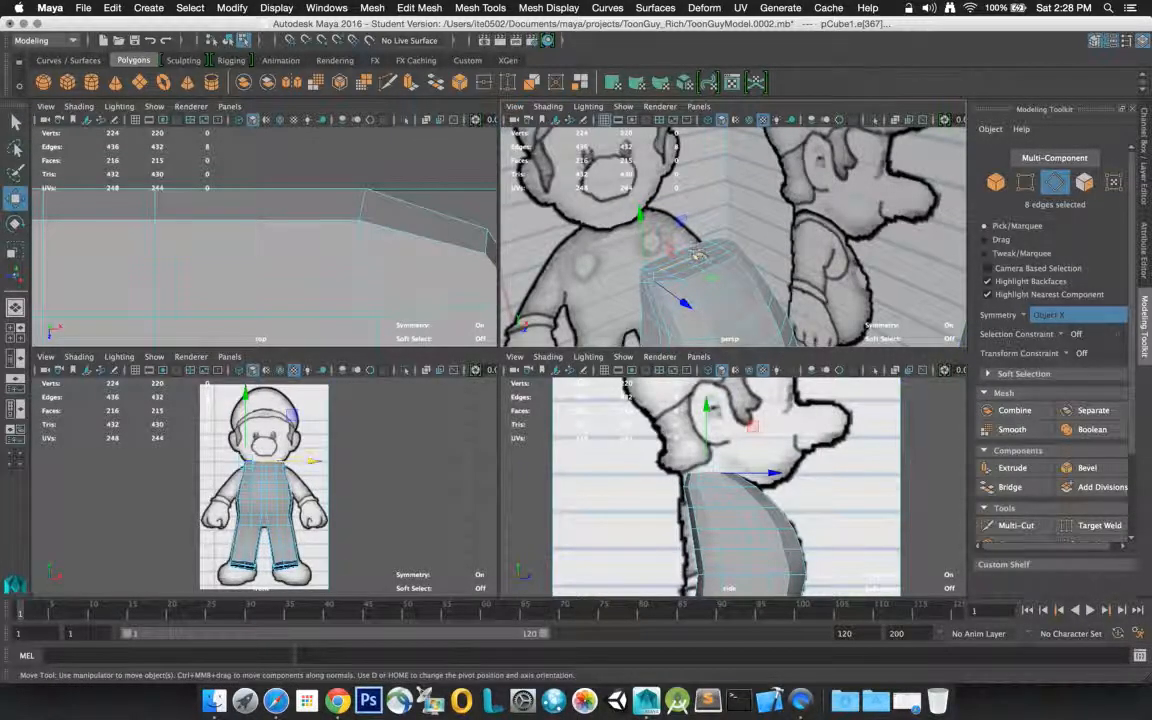
{"action": "left_click_drag", "start_coordinate": [694, 258], "coordinate": [699, 256]}
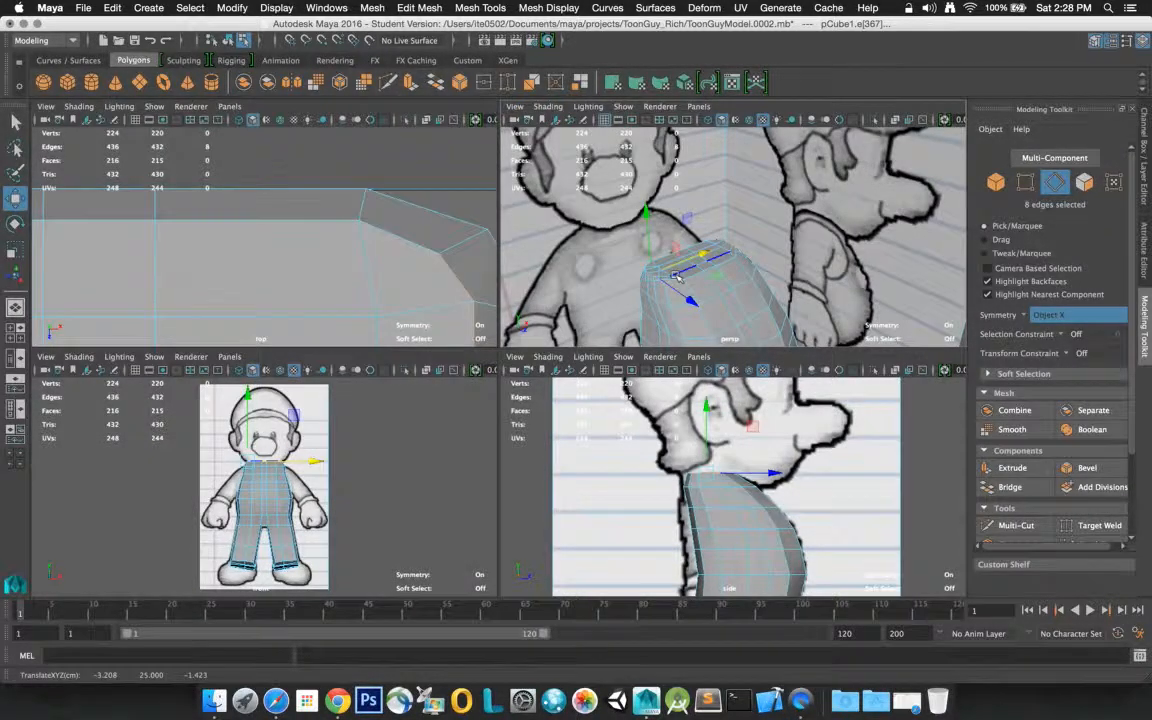
Extend the selection to 14 edges by adding the neighbouring inner edges on the torso's top, and move them further inward along X
{"action": "key", "text": "f"}
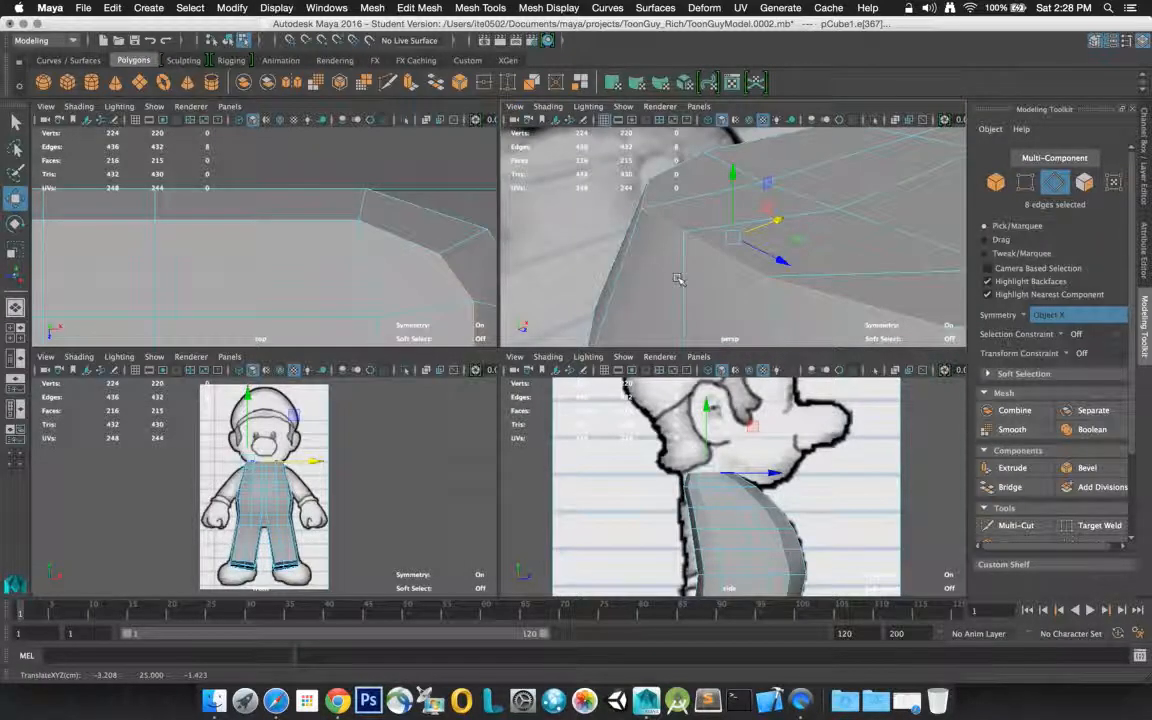
{"action": "left_click_drag", "start_coordinate": [736, 243], "coordinate": [780, 196], "text": "alt"}
{"action": "left_click", "coordinate": [780, 196], "text": "shift"}
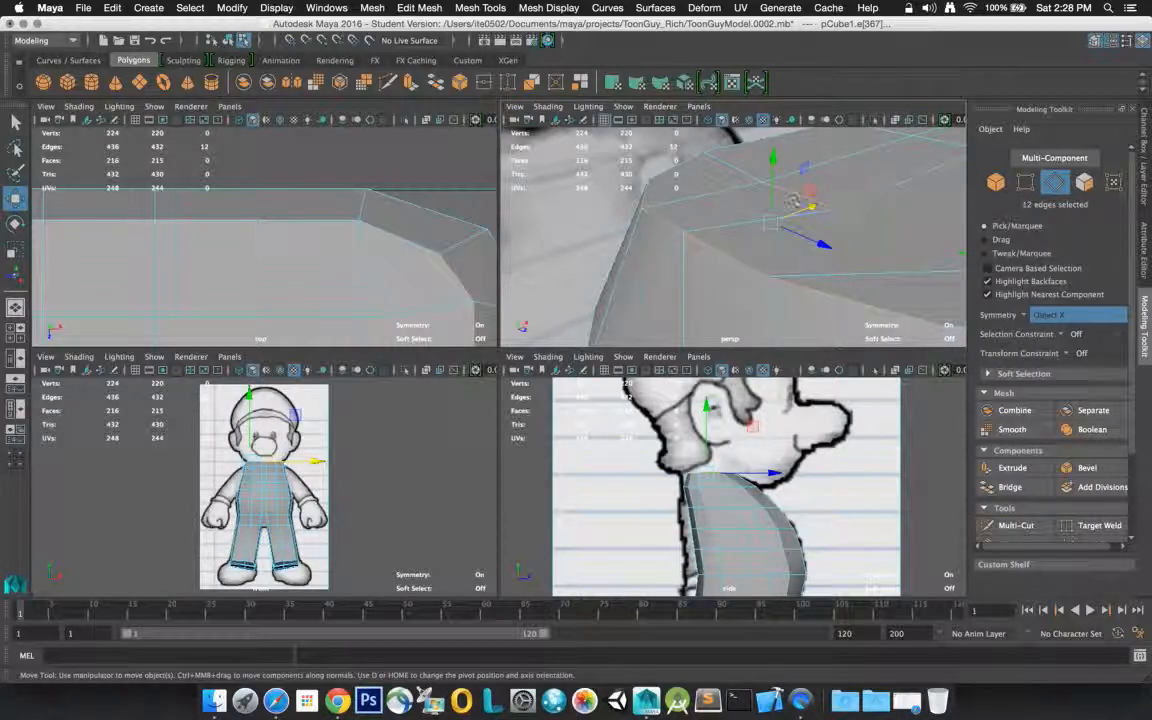
{"action": "left_click", "coordinate": [745, 173], "text": "shift"}
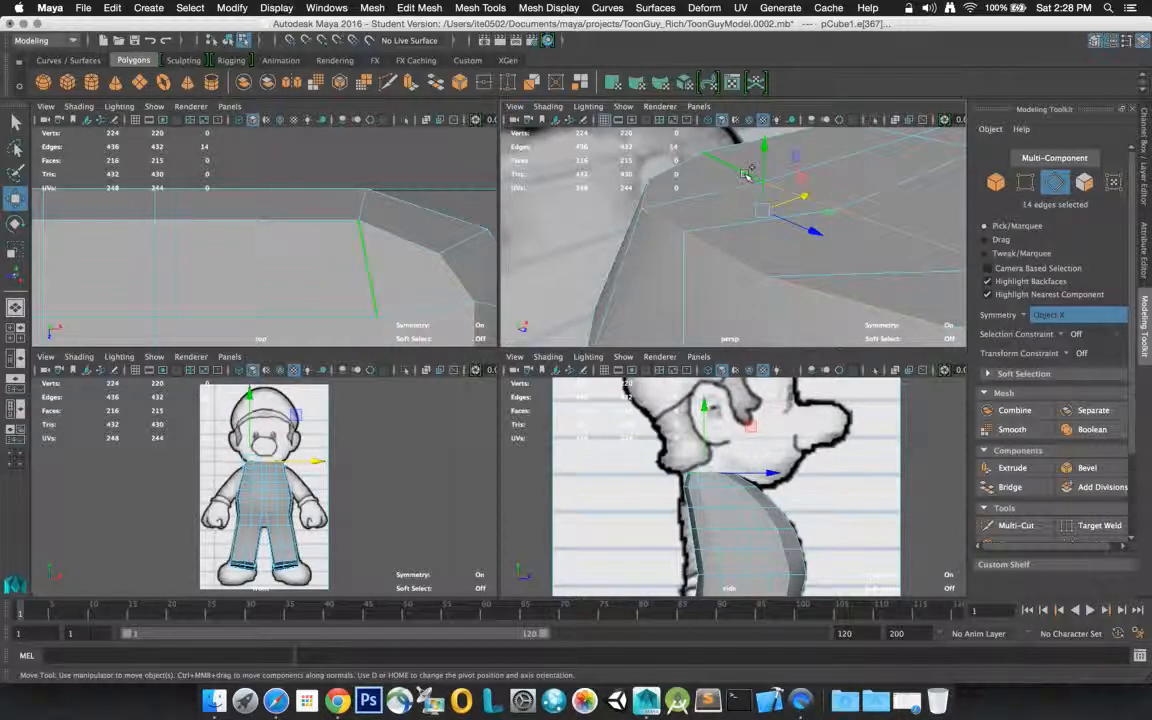
{"action": "right_click_drag", "start_coordinate": [745, 175], "coordinate": [706, 171], "text": "alt"}
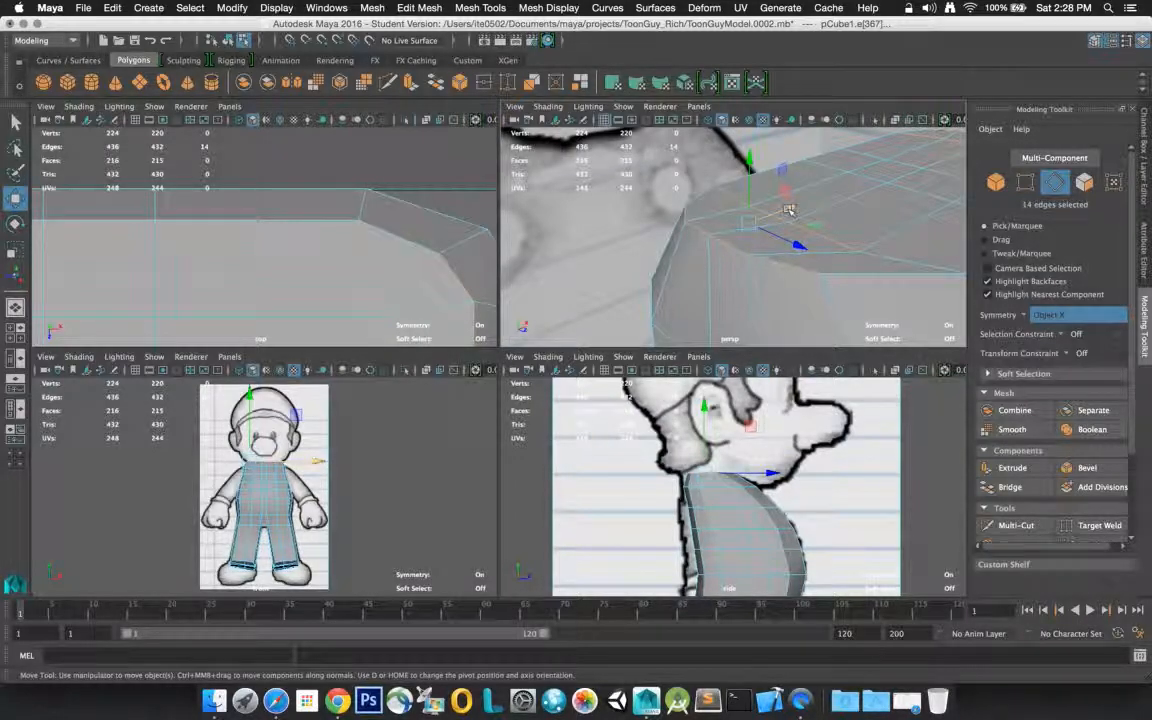
{"action": "left_click_drag", "start_coordinate": [787, 212], "coordinate": [812, 208]}
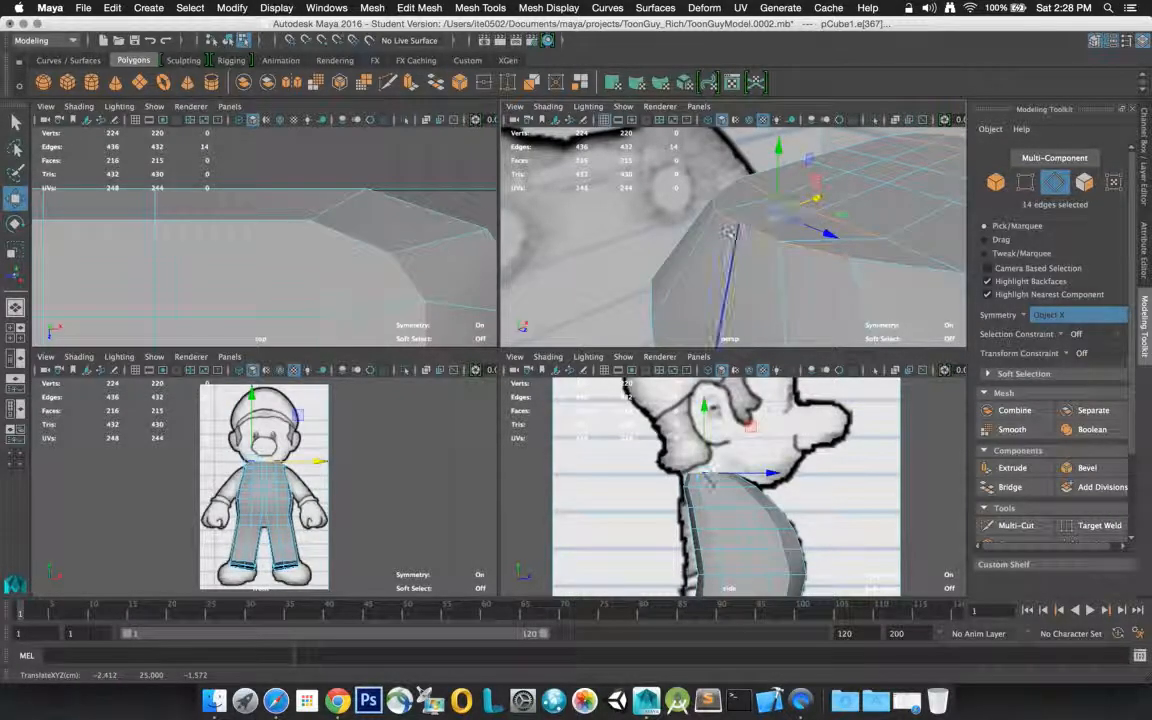
Clear the edge selection, switch to object mode, and select the whole body mesh to review its shape
{"action": "mouse_move", "coordinate": [724, 245]}
{"action": "left_mouse_down", "text": "alt"}
{"action": "mouse_move", "coordinate": [703, 222]}
{"action": "mouse_move", "coordinate": [744, 249]}
{"action": "mouse_move", "coordinate": [676, 226]}
{"action": "mouse_move", "coordinate": [689, 247]}
{"action": "mouse_move", "coordinate": [828, 244]}
{"action": "mouse_move", "coordinate": [849, 231]}
{"action": "mouse_move", "coordinate": [718, 261]}
{"action": "mouse_move", "coordinate": [701, 238]}
{"action": "mouse_move", "coordinate": [720, 259]}
{"action": "mouse_move", "coordinate": [713, 251]}
{"action": "left_mouse_up", "text": "alt"}
{"action": "scroll", "coordinate": [703, 227], "scroll_direction": "down", "scroll_amount": 3}
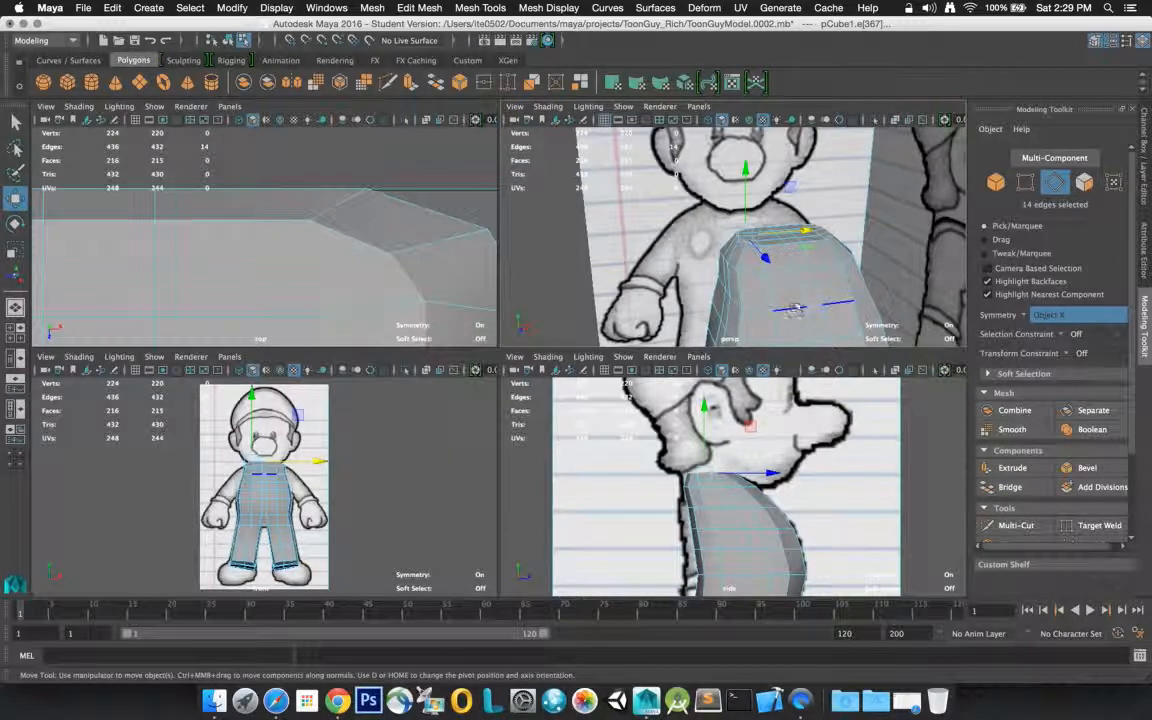
{"action": "mouse_move", "coordinate": [796, 265]}
{"action": "left_mouse_down", "text": "alt"}
{"action": "mouse_move", "coordinate": [675, 256]}
{"action": "mouse_move", "coordinate": [835, 276]}
{"action": "mouse_move", "coordinate": [795, 248]}
{"action": "left_mouse_up", "text": "alt"}
{"action": "scroll", "coordinate": [835, 276], "scroll_direction": "up", "scroll_amount": 3}
{"action": "scroll", "coordinate": [833, 275], "scroll_direction": "down", "scroll_amount": 10}
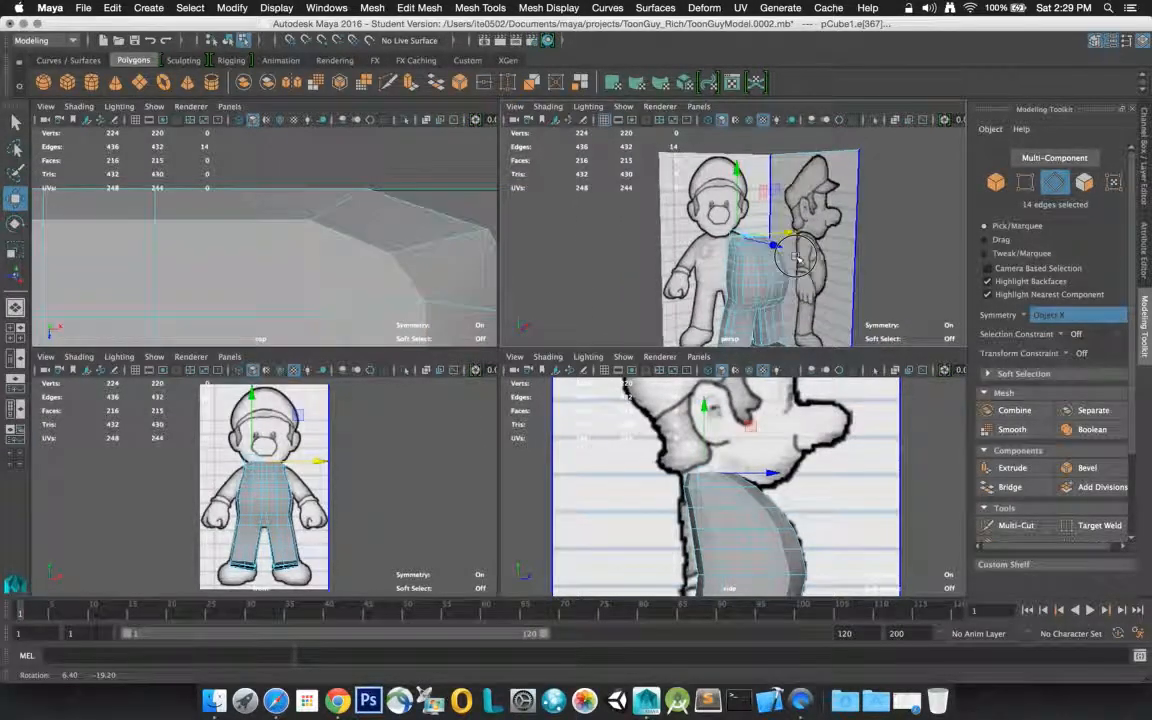
{"action": "left_click", "coordinate": [925, 190]}
{"action": "left_click", "coordinate": [852, 207]}
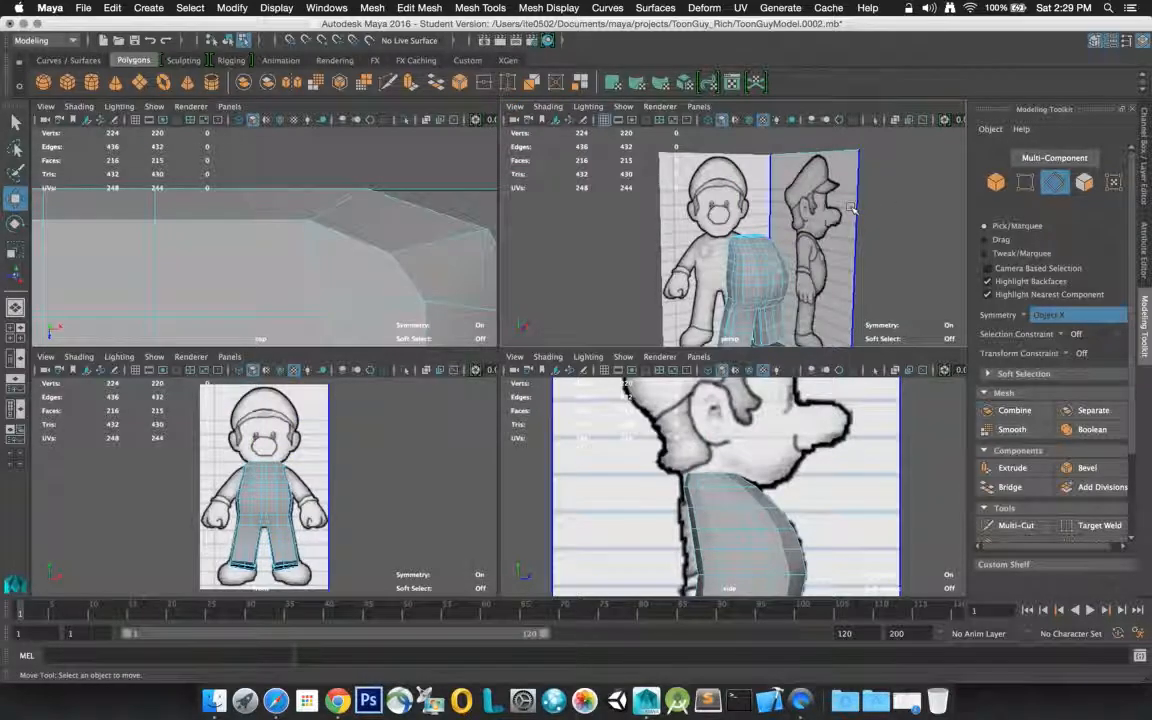
{"action": "right_click", "coordinate": [750, 260]}
{"action": "left_click", "coordinate": [786, 237]}
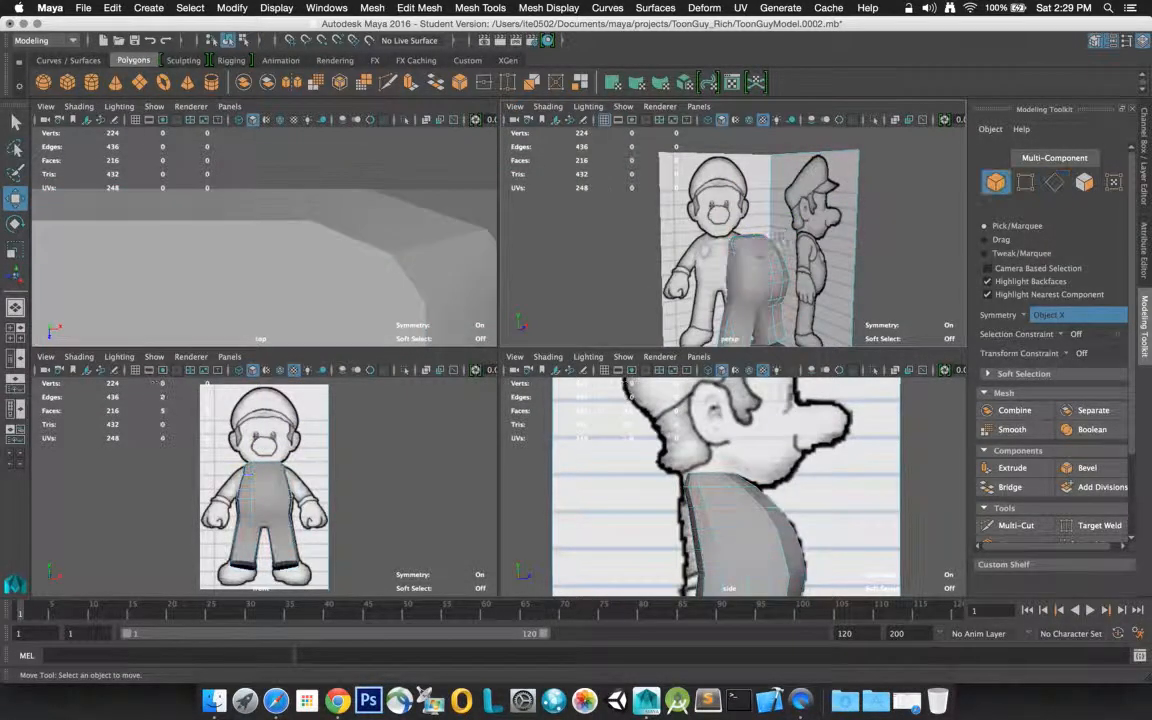
{"action": "left_click", "coordinate": [752, 255]}
{"action": "key", "text": "f"}
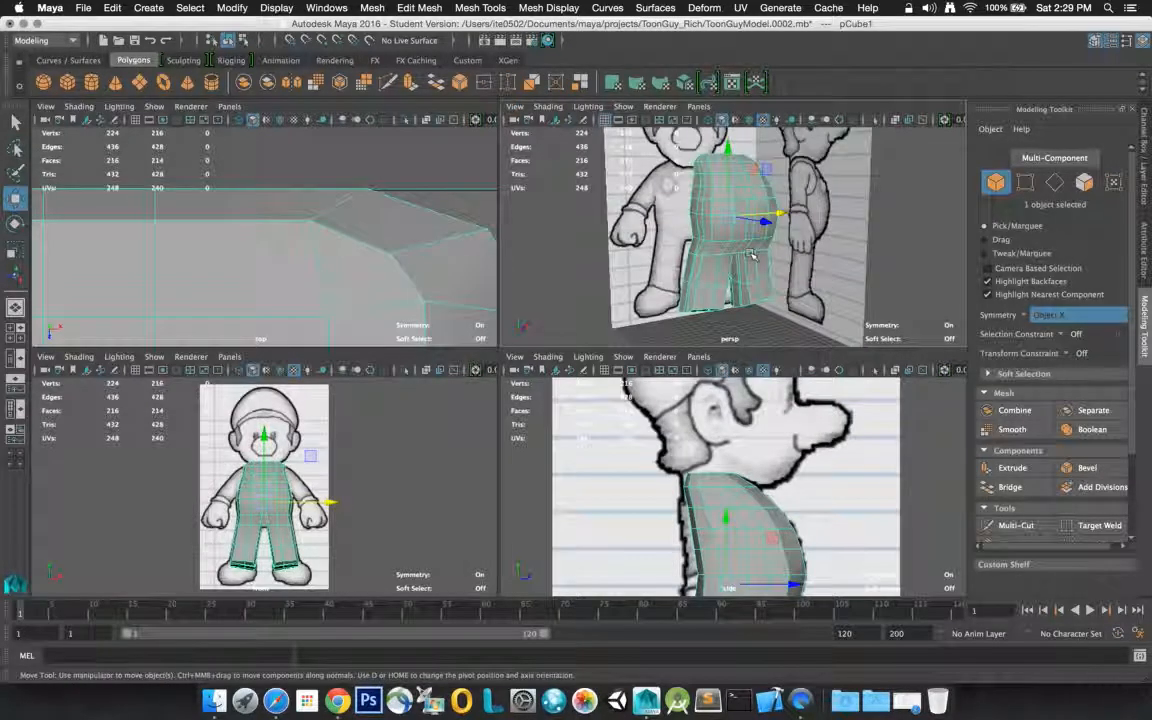
{"action": "left_click_drag", "start_coordinate": [750, 213], "coordinate": [779, 226], "text": "alt"}
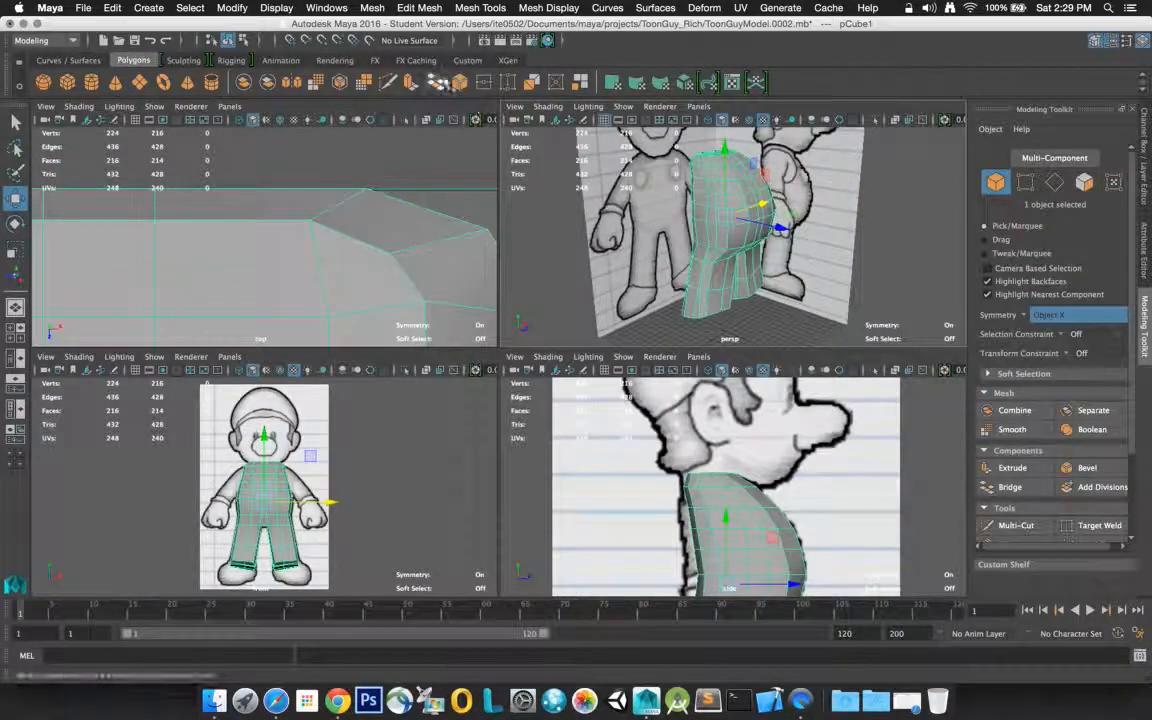
Render the perspective view to check the body's shading, and close the render window
{"action": "left_click", "coordinate": [16, 120]}
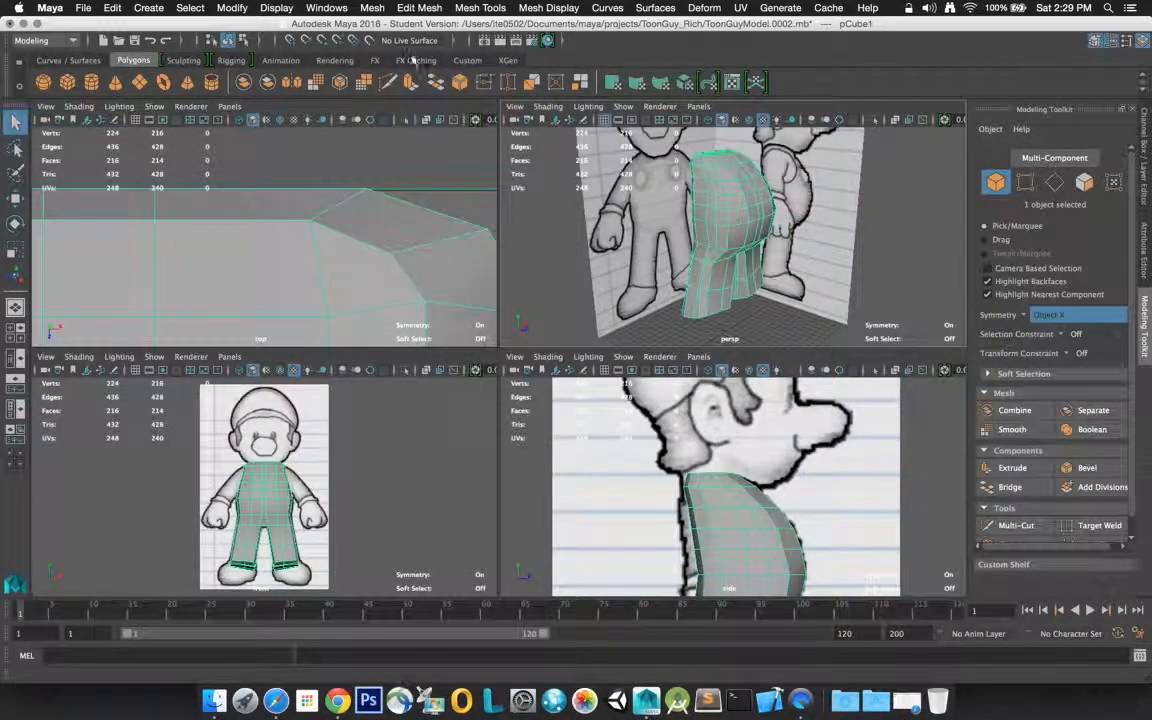
{"action": "left_click", "coordinate": [501, 41]}
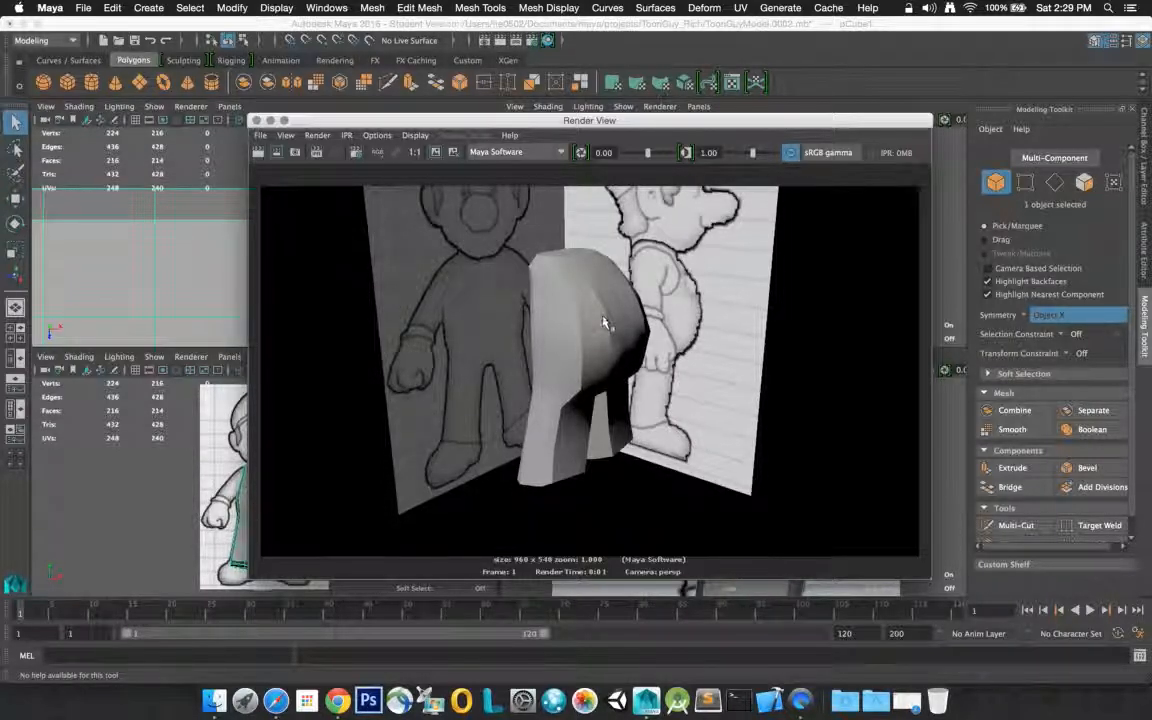
{"action": "left_click", "coordinate": [256, 120]}
{"action": "left_click_drag", "start_coordinate": [706, 240], "coordinate": [728, 226], "text": "alt"}
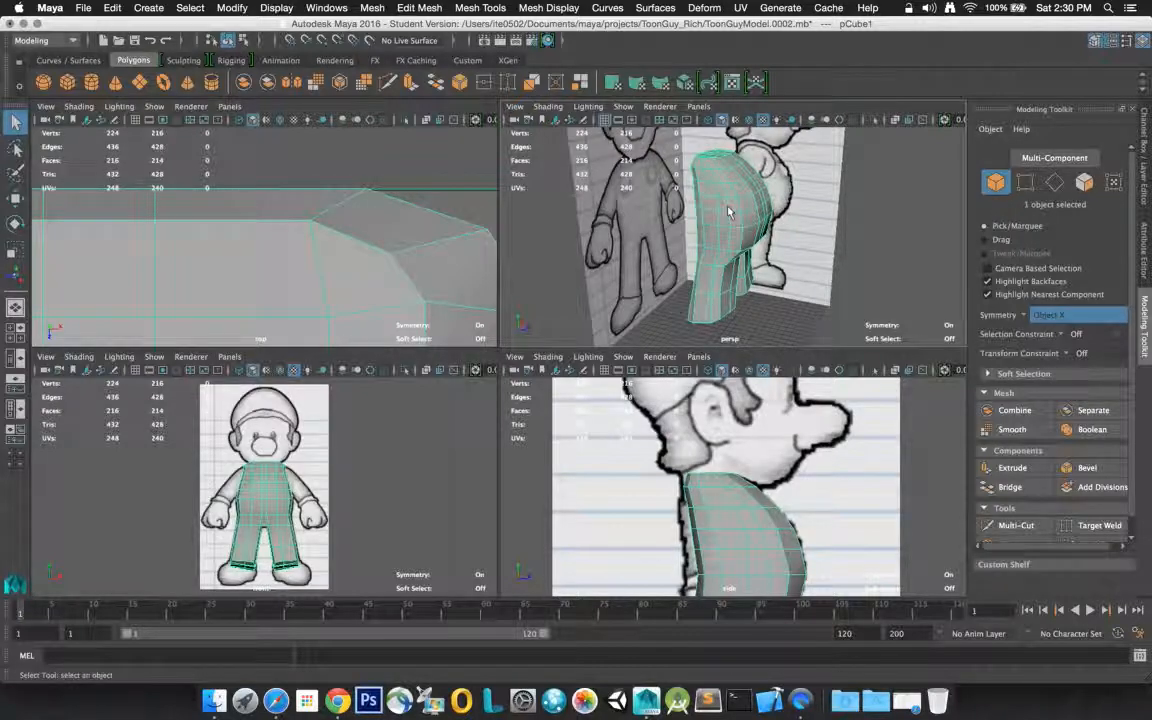
In edge mode, select a symmetric pair of vertical edges on the torso's upper sides and move them forward along Z to about 1.67
{"action": "right_click_drag", "start_coordinate": [720, 207], "coordinate": [725, 178]}
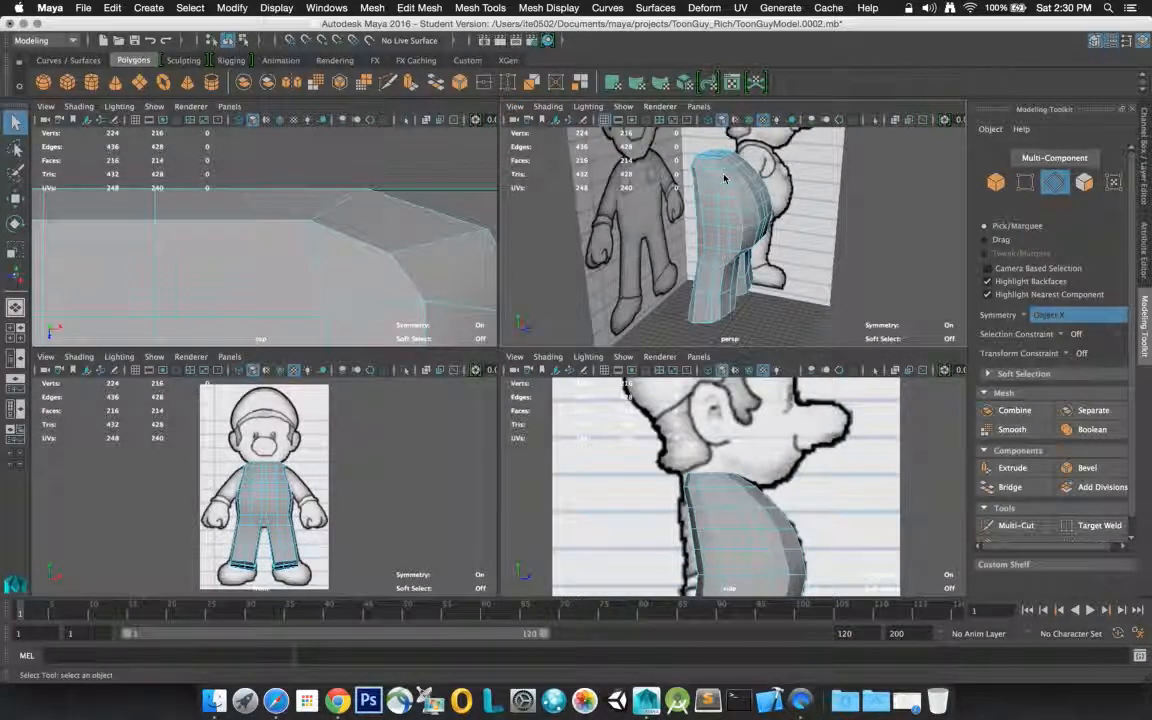
{"action": "key", "text": "space"}
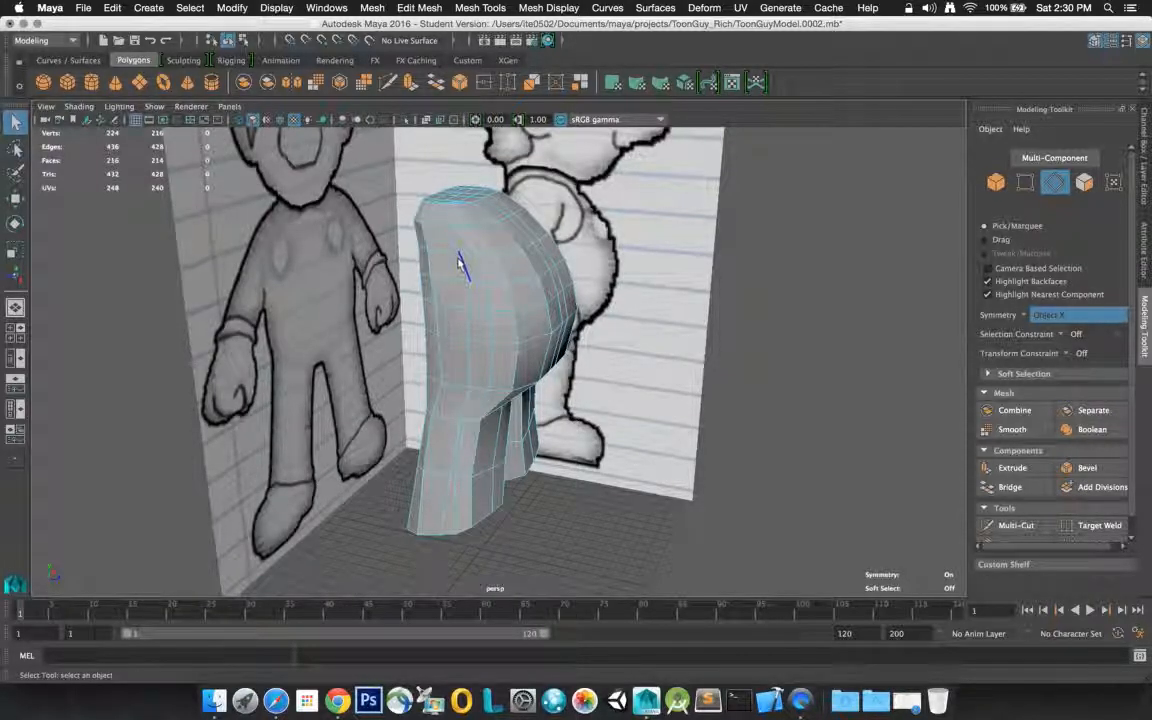
{"action": "left_click", "coordinate": [494, 272]}
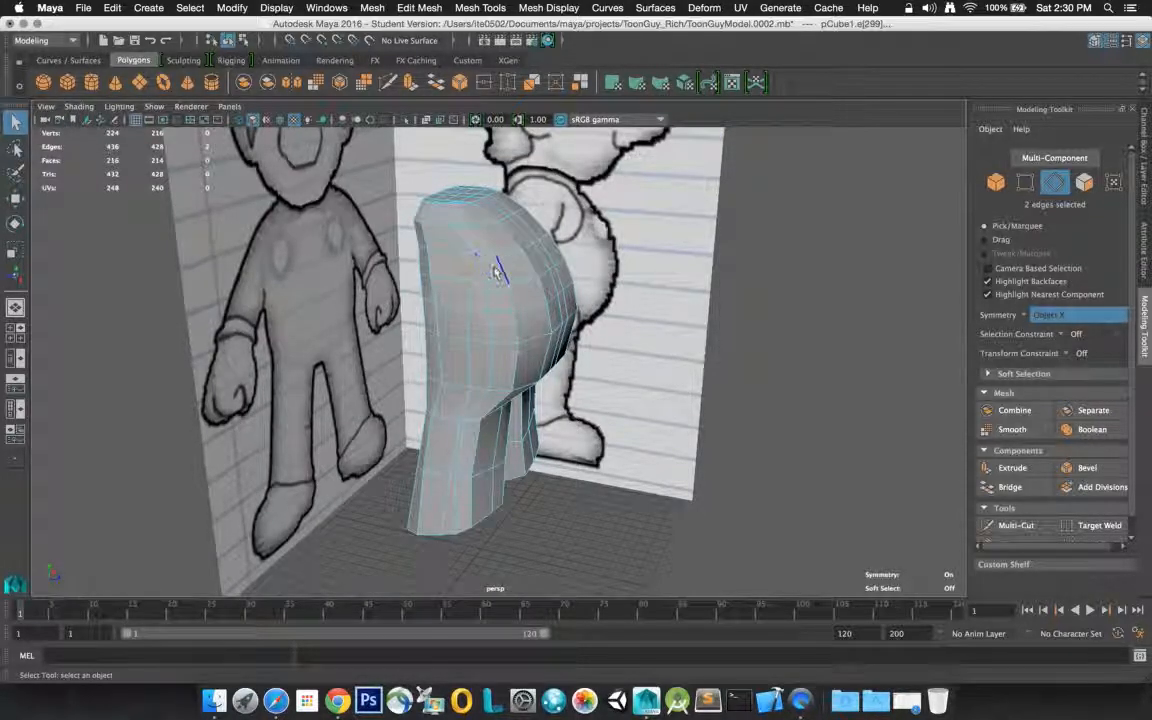
{"action": "left_click", "coordinate": [15, 198]}
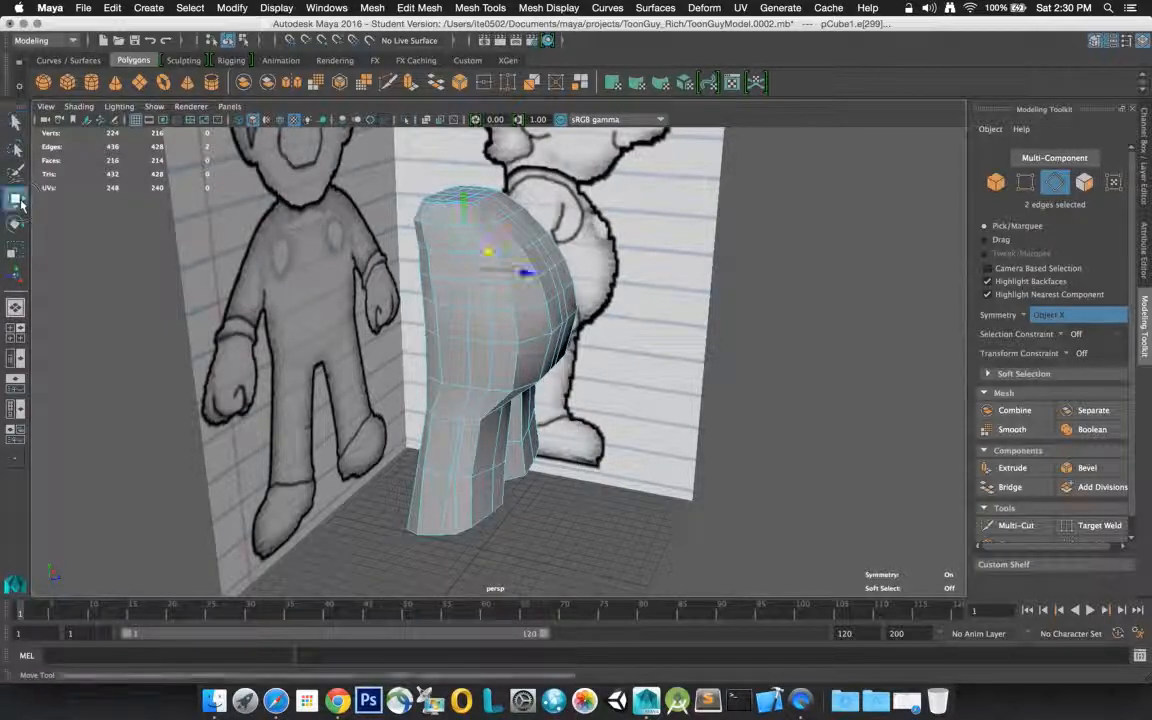
{"action": "middle_click_drag", "start_coordinate": [523, 272], "coordinate": [515, 274]}
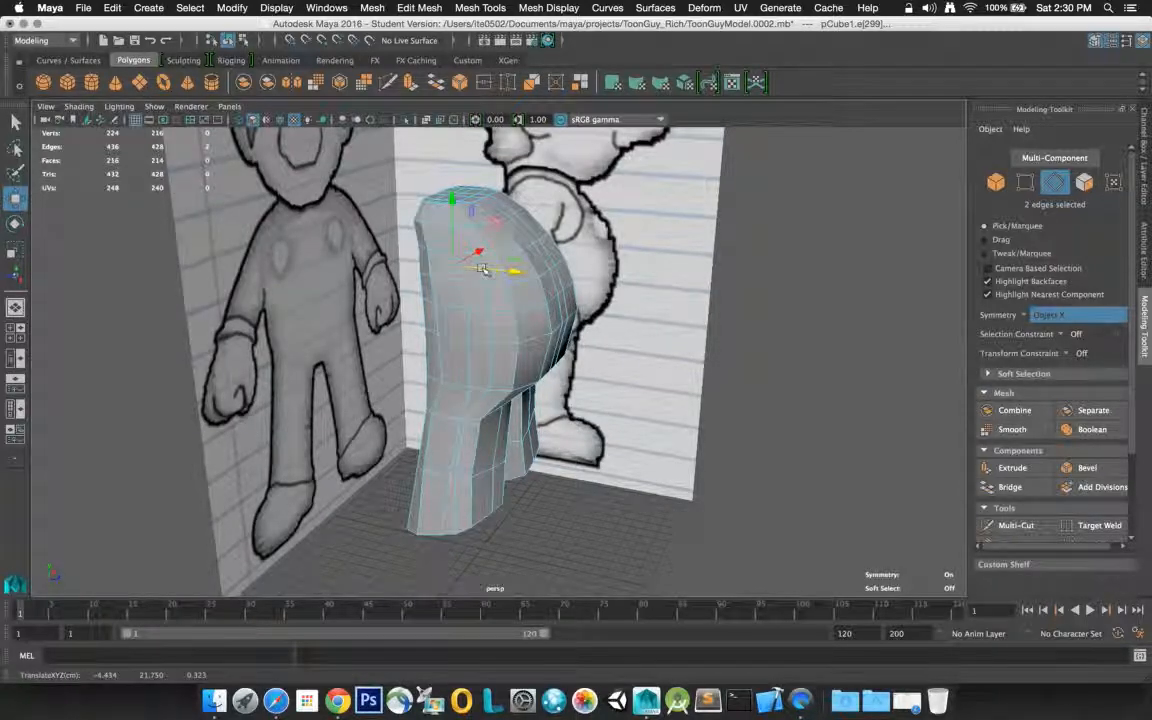
{"action": "middle_click_drag", "start_coordinate": [483, 276], "coordinate": [512, 278]}
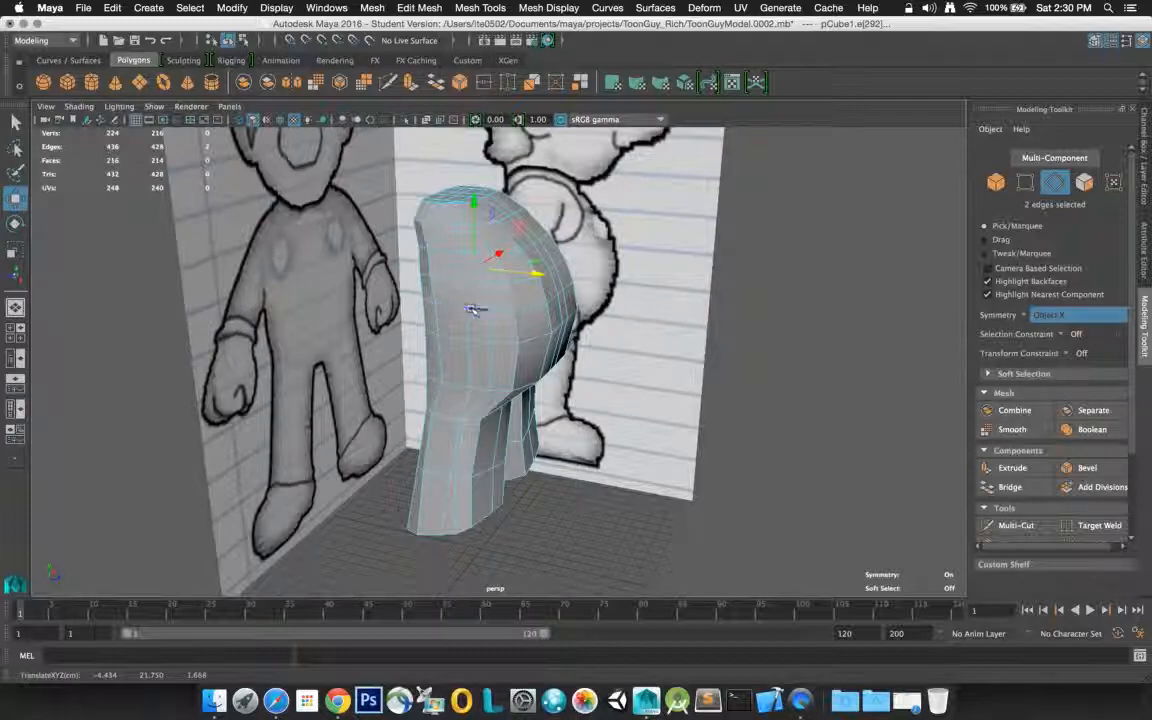
In vertex mode, adjust the symmetric pair of side vertices below those edges along Z to about 1.26, and reselect the body as an object
{"action": "right_click_drag", "start_coordinate": [470, 308], "coordinate": [420, 297]}
{"action": "left_click", "coordinate": [488, 308]}
{"action": "left_click_drag", "start_coordinate": [515, 316], "coordinate": [514, 314]}
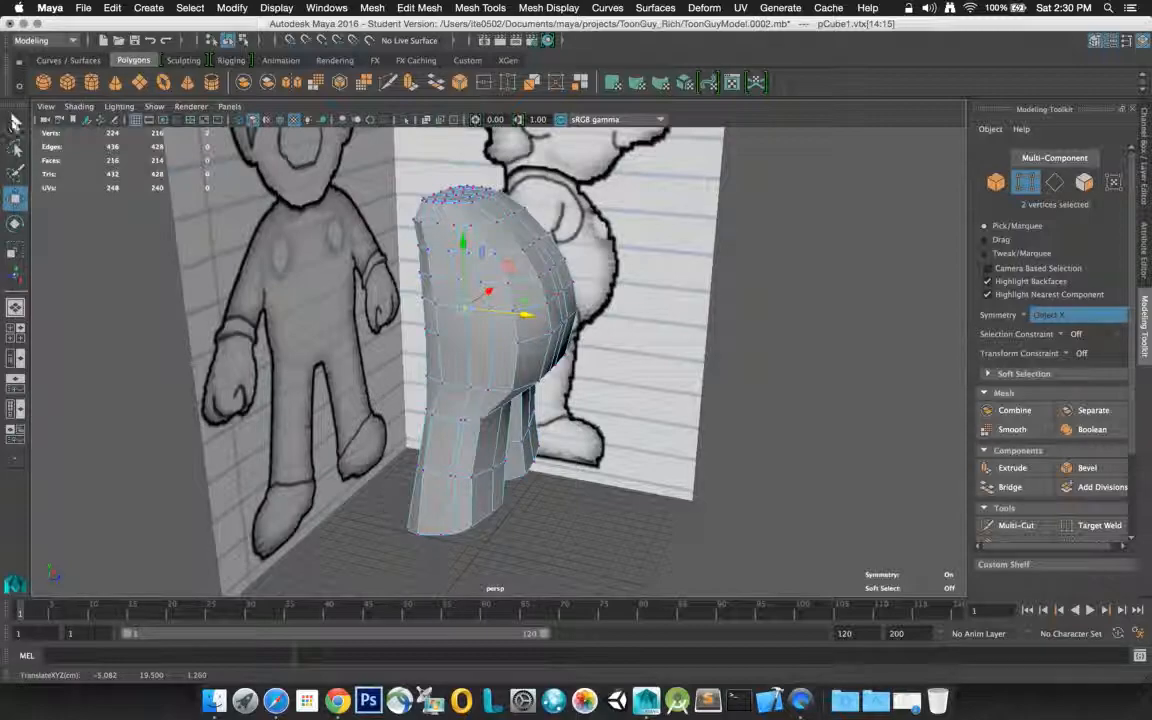
{"action": "left_click", "coordinate": [15, 121]}
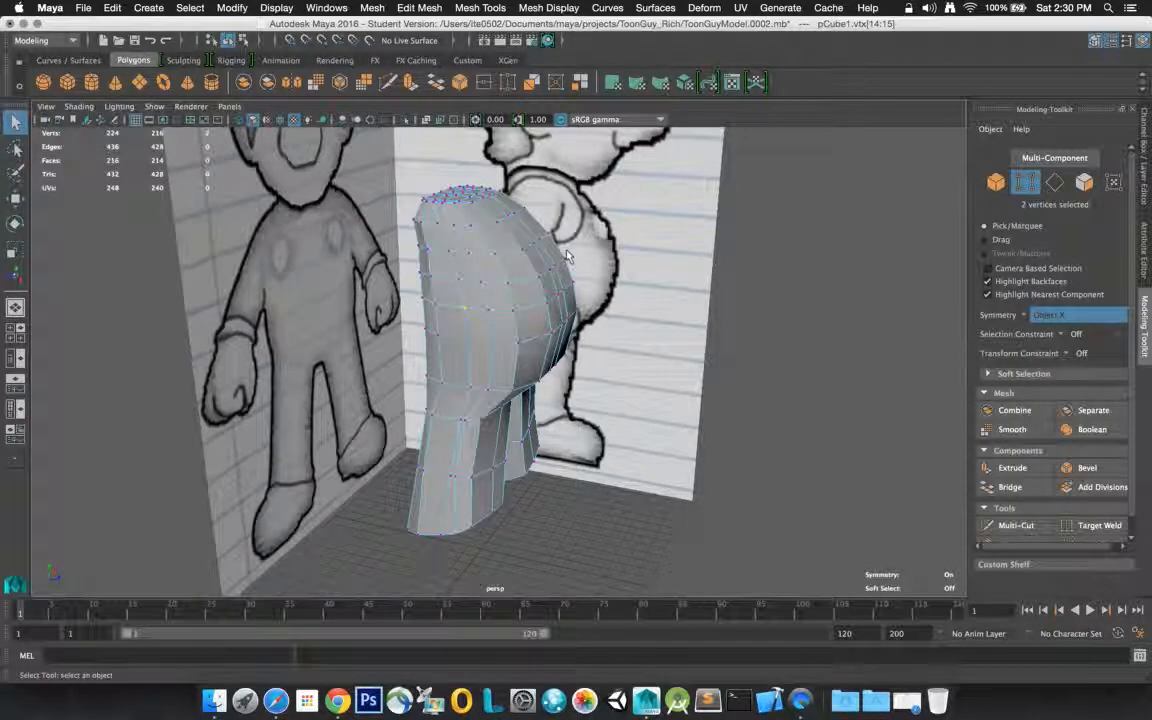
{"action": "left_click", "coordinate": [695, 250]}
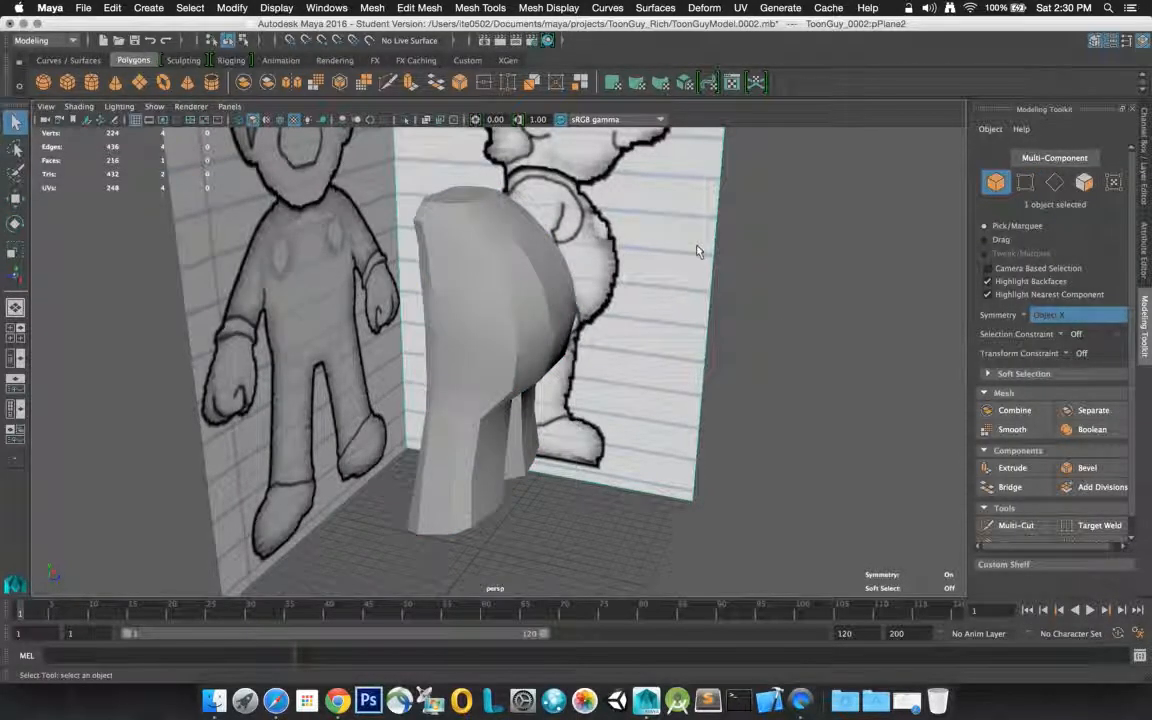
{"action": "left_click", "coordinate": [447, 272]}
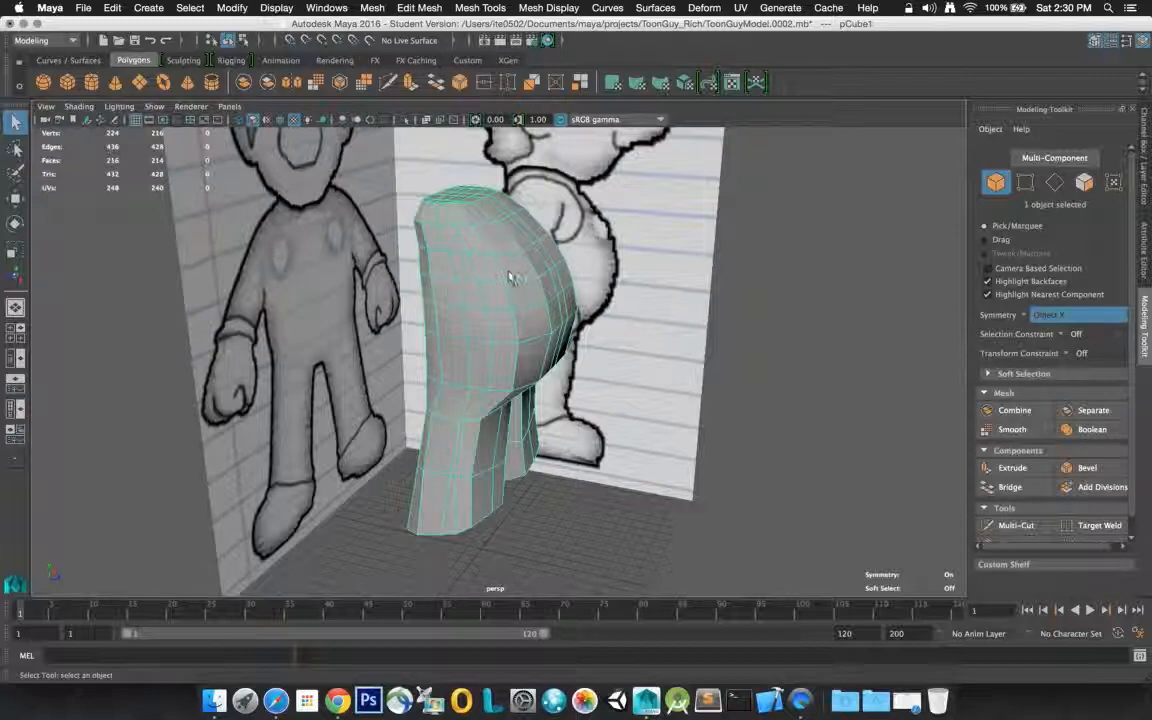
{"action": "right_click", "coordinate": [443, 271]}
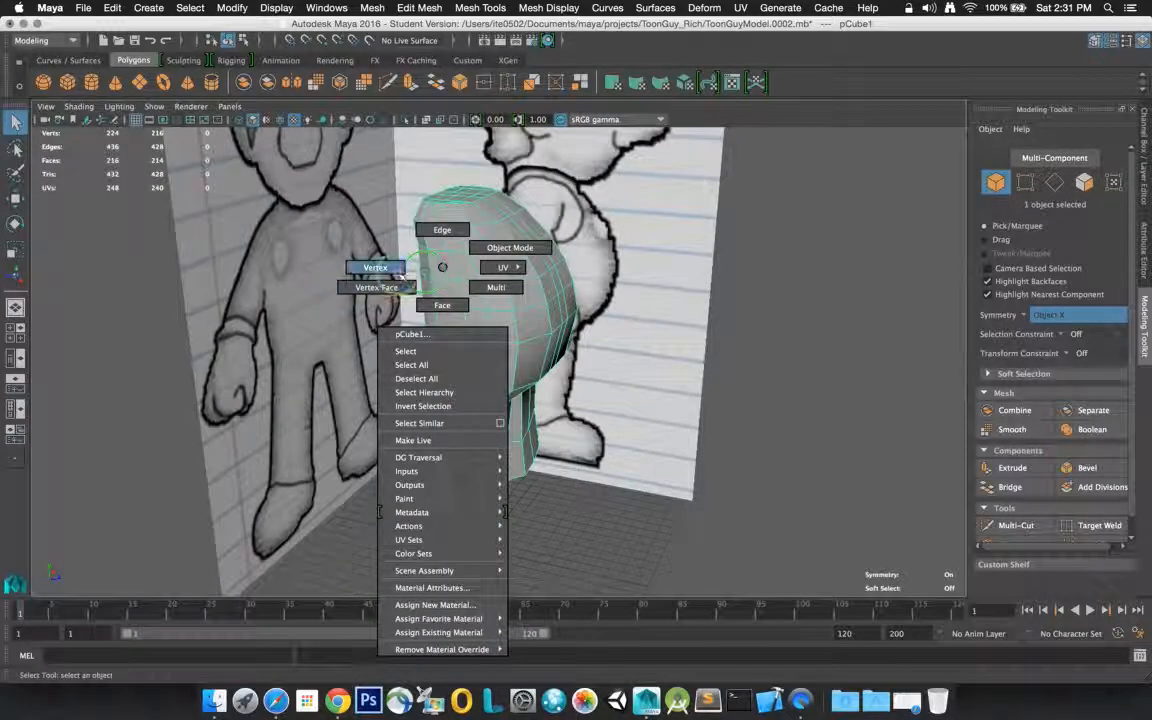
{"action": "left_click", "coordinate": [442, 305]}
{"action": "left_click", "coordinate": [441, 245]}
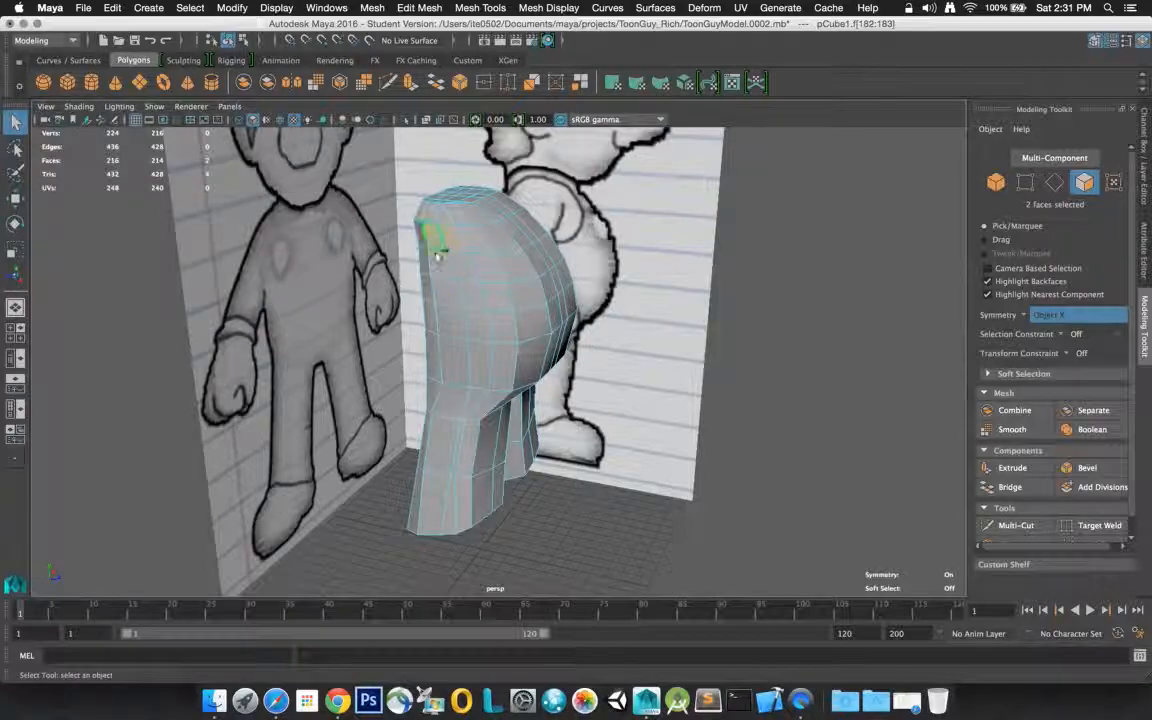
{"action": "left_click", "coordinate": [445, 258], "text": "shift"}
{"action": "left_click", "coordinate": [460, 266], "text": "shift"}
{"action": "left_click", "coordinate": [442, 264], "text": "shift"}
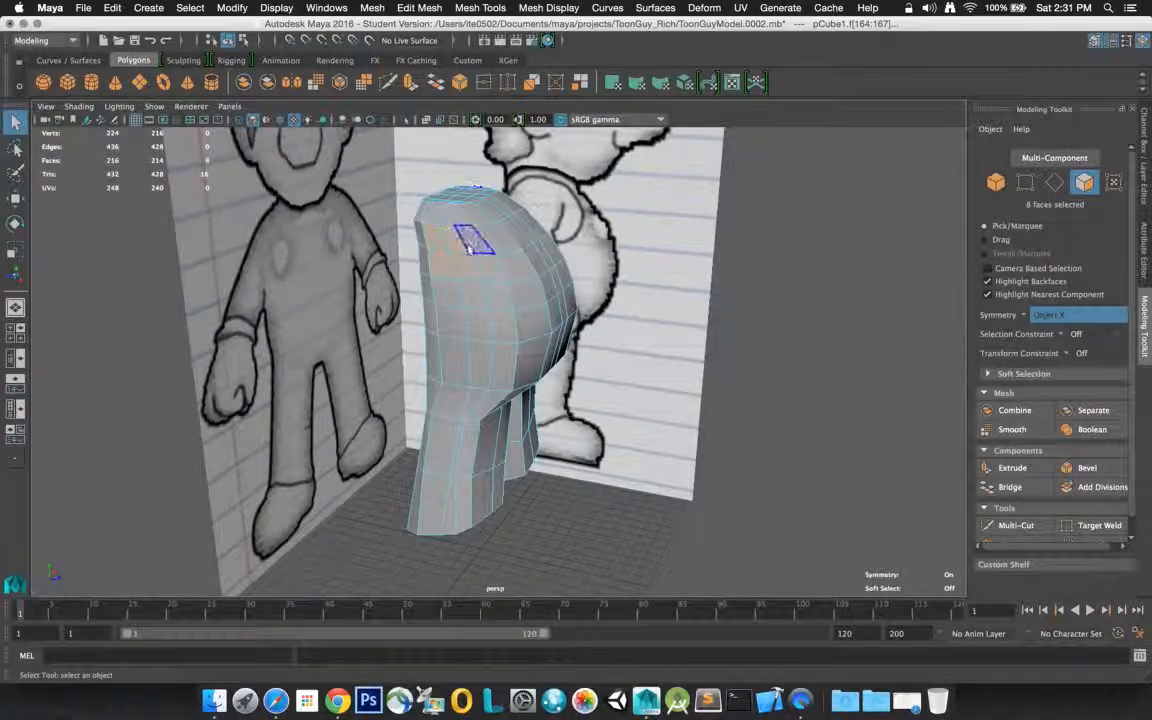
In edge mode, connect the symmetric edges meeting at the lower front corner of the shoulder patches, cutting the corners diagonally, and clear the selection
{"action": "right_click_drag", "start_coordinate": [471, 238], "coordinate": [462, 200]}
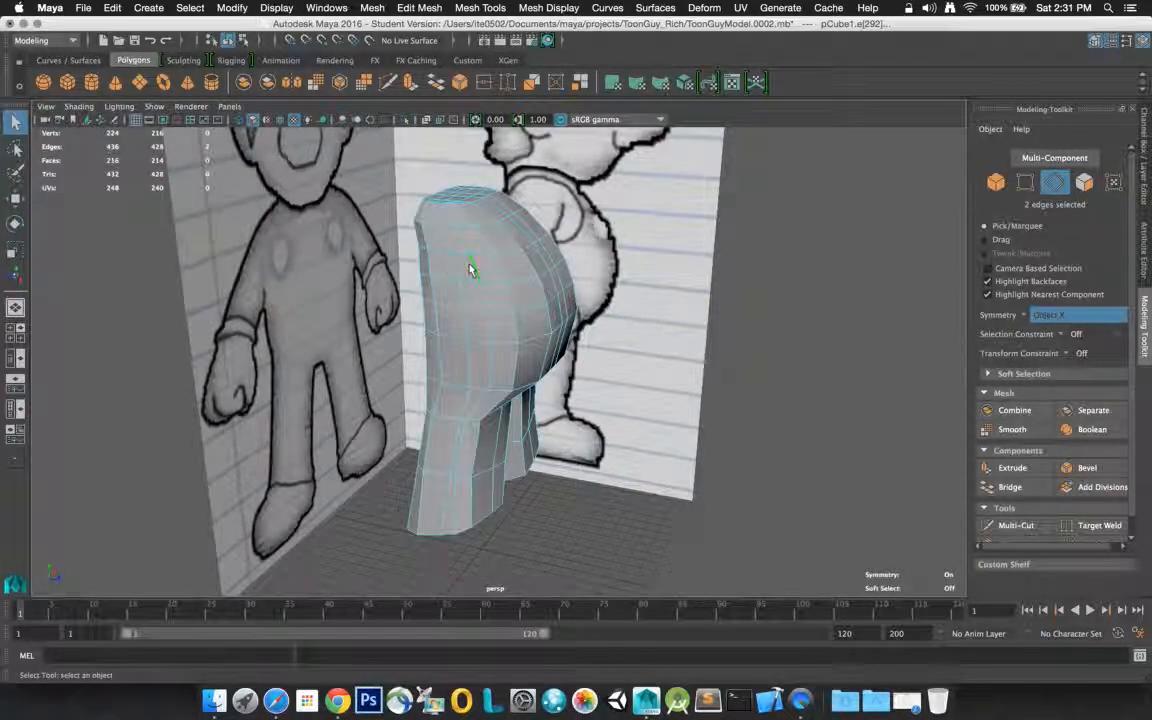
{"action": "left_click", "coordinate": [471, 281], "text": "shift"}
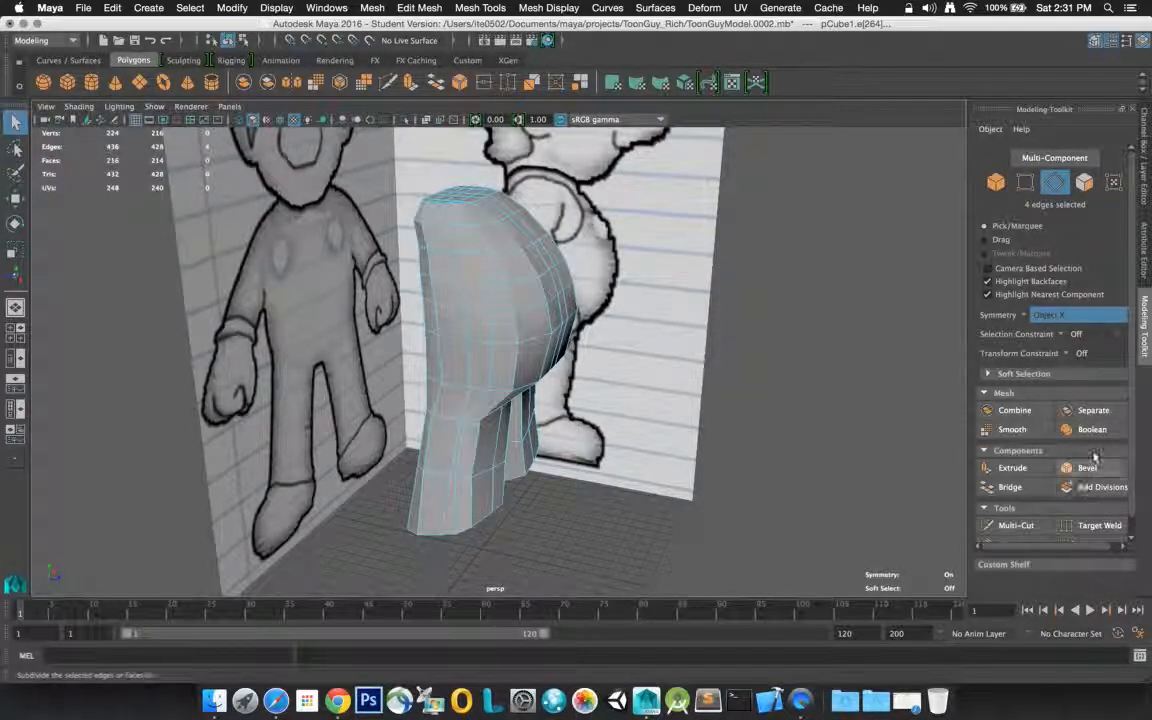
{"action": "scroll", "coordinate": [1113, 462], "scroll_direction": "down", "scroll_amount": 1}
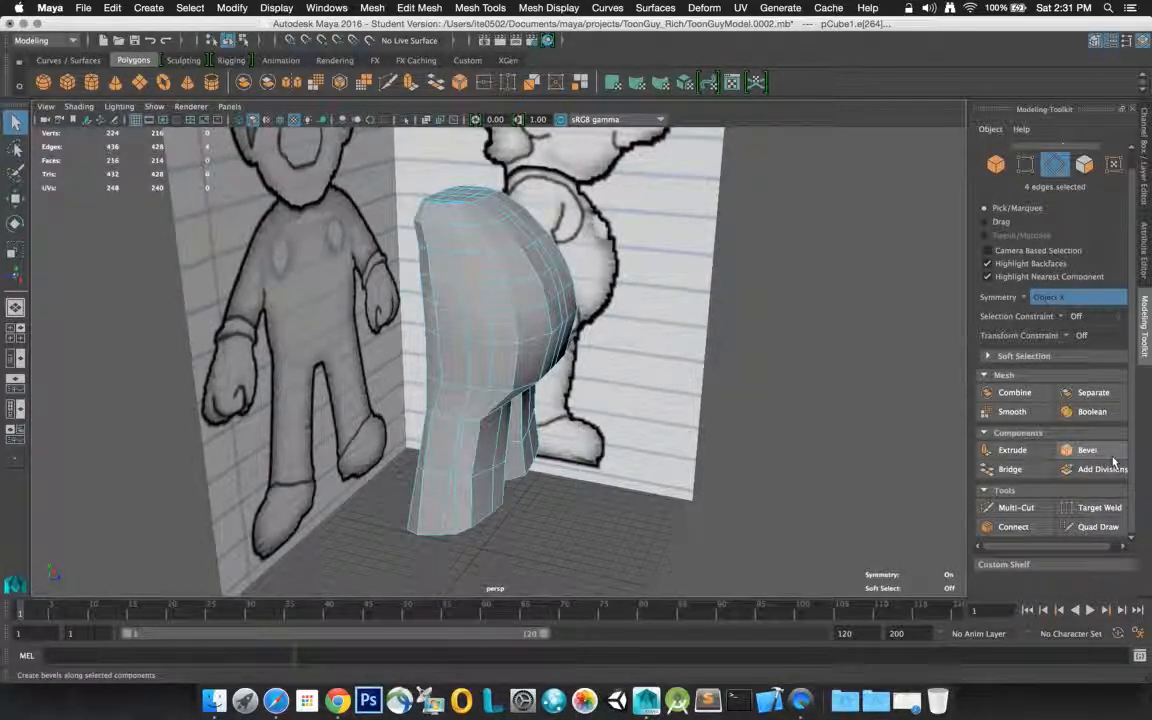
{"action": "left_click", "coordinate": [1005, 529]}
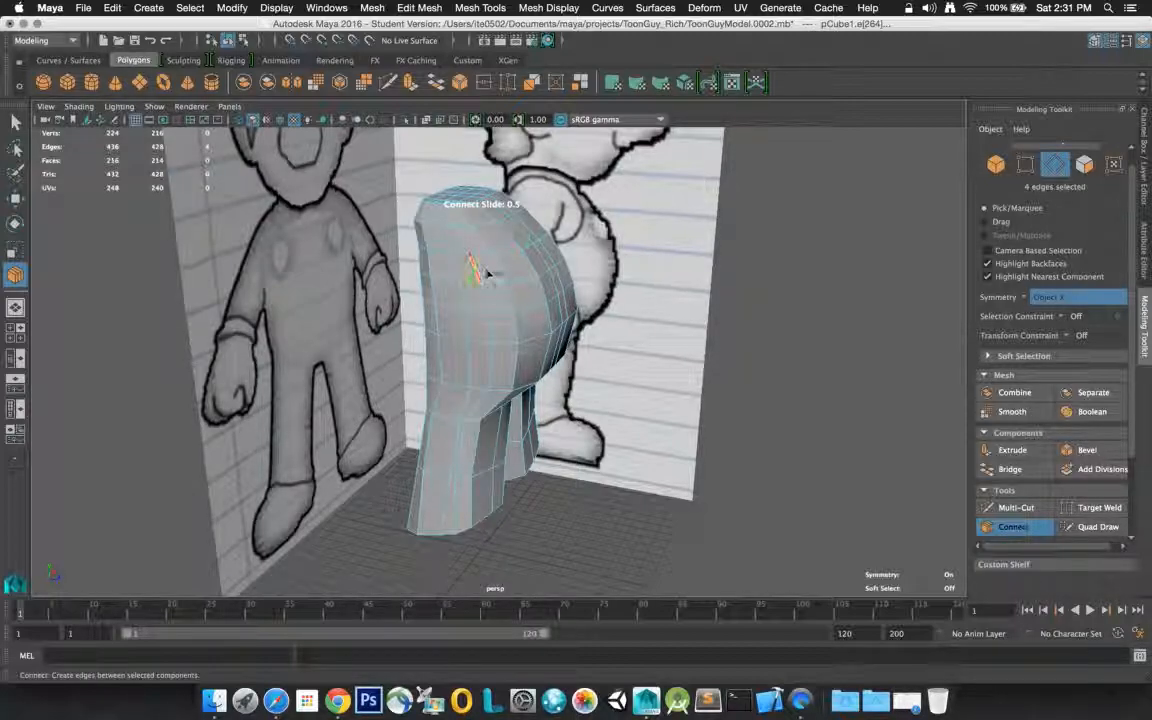
{"action": "left_click", "coordinate": [486, 279]}
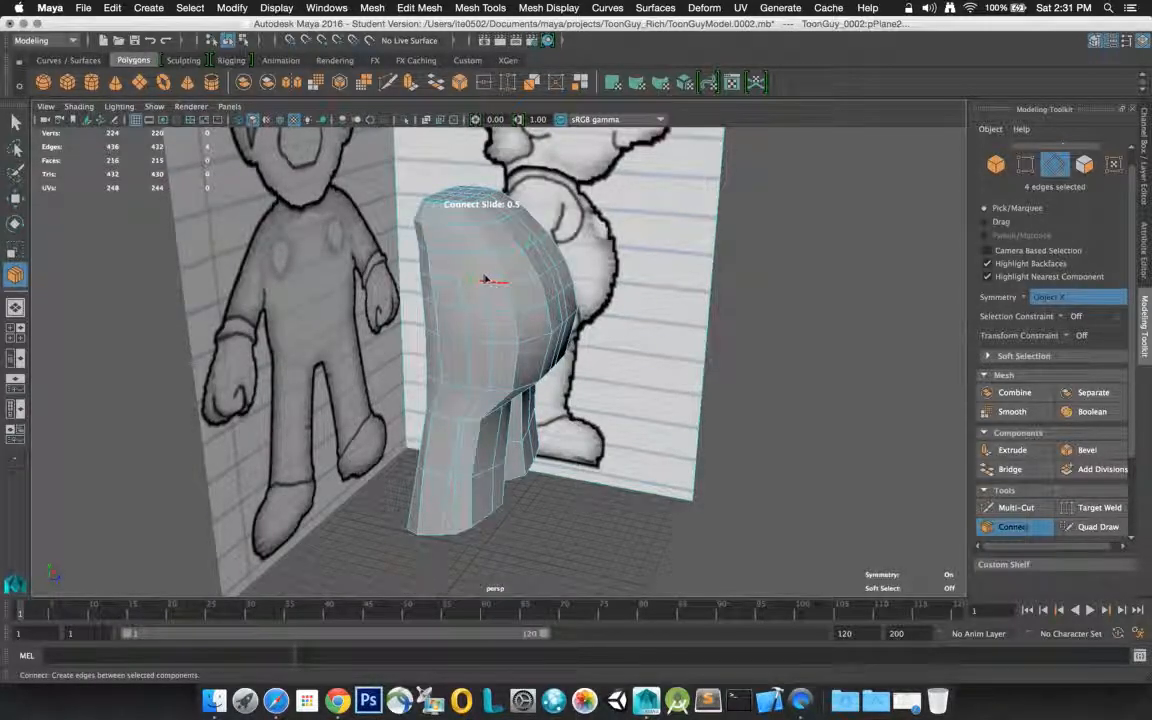
{"action": "left_click", "coordinate": [15, 122]}
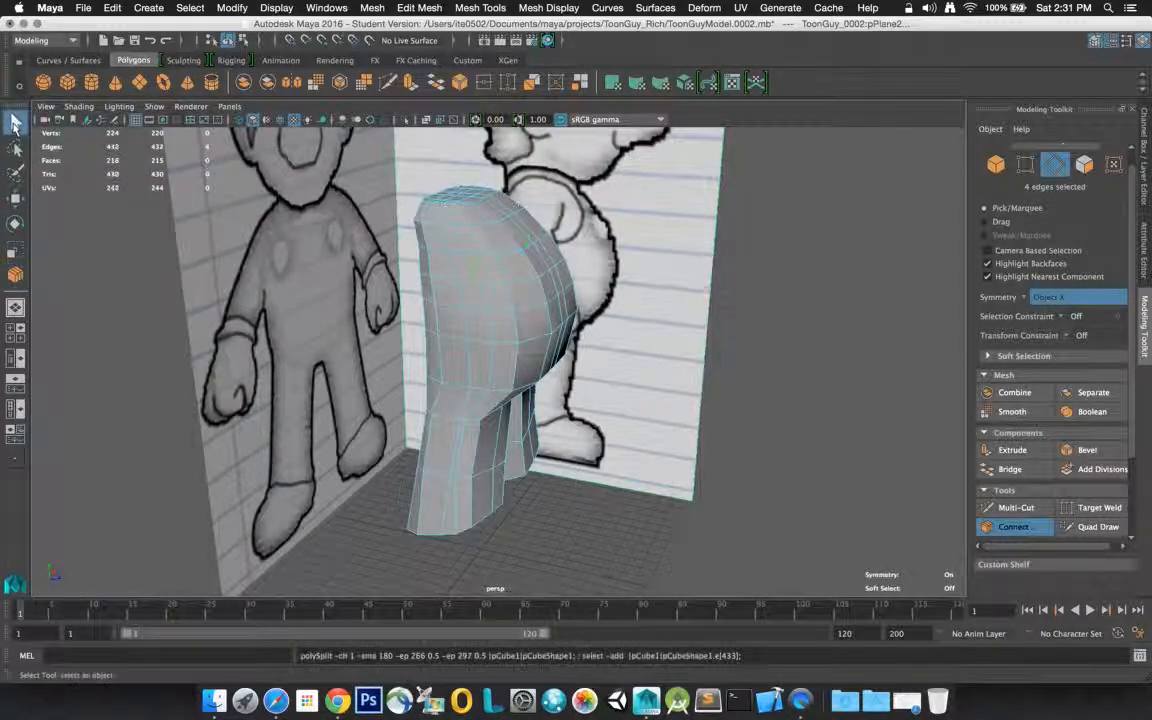
{"action": "left_click", "coordinate": [769, 260]}
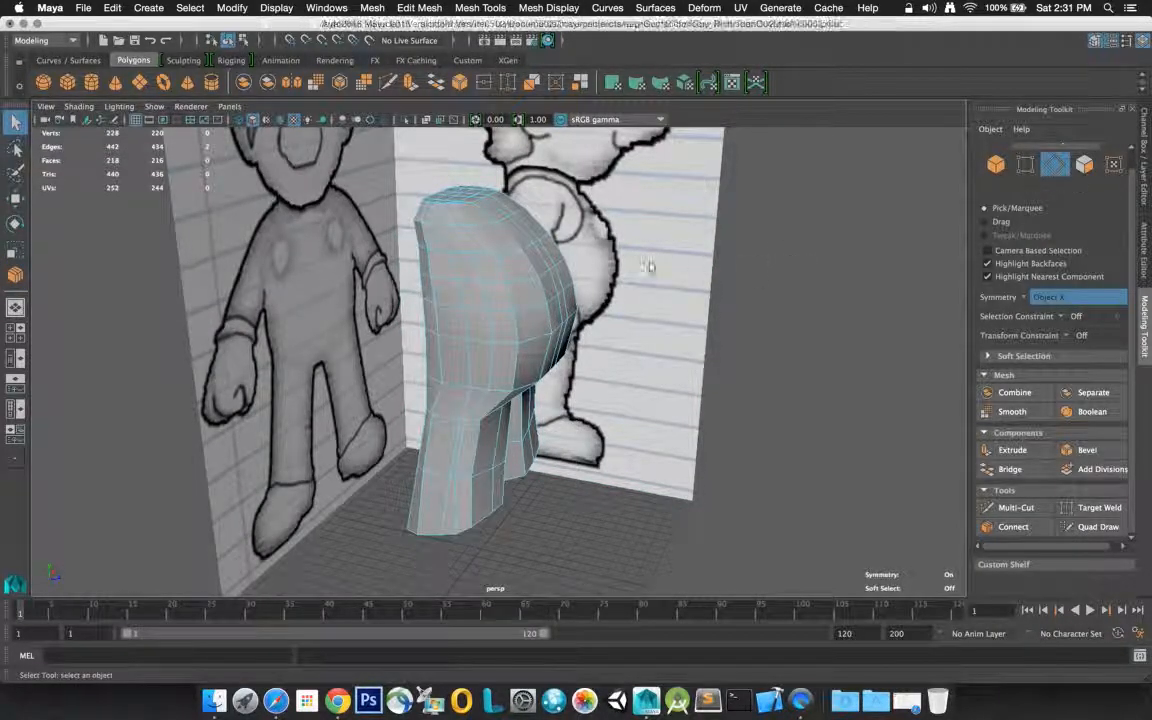
Connect the two edges at the lower back corner of each shoulder patch with one diagonal segment, and clear the selection
{"action": "left_click_drag", "start_coordinate": [518, 268], "coordinate": [540, 249], "text": "alt"}
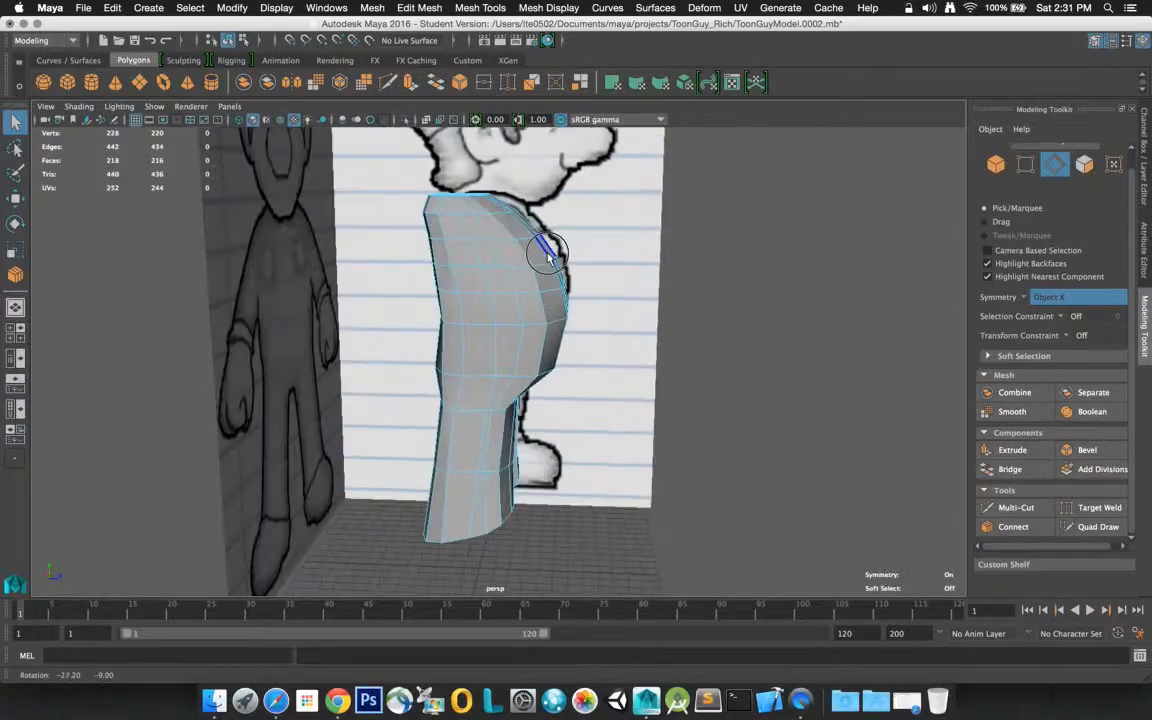
{"action": "left_click", "coordinate": [462, 269]}
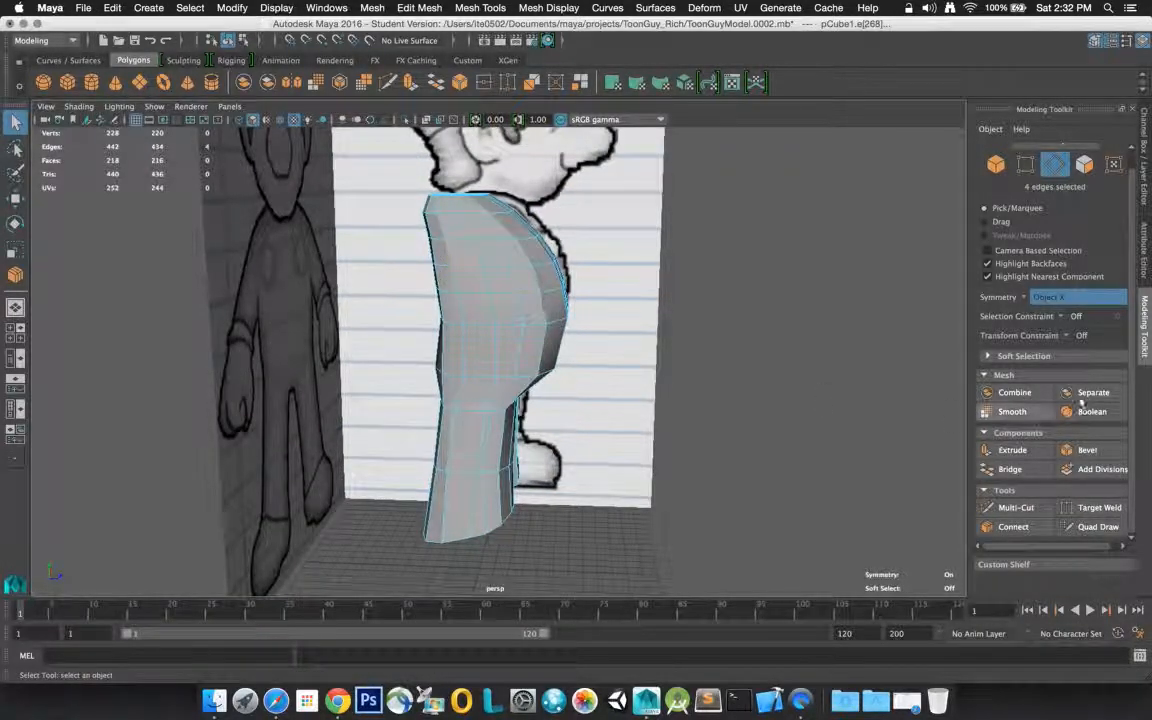
{"action": "left_click", "coordinate": [1020, 528]}
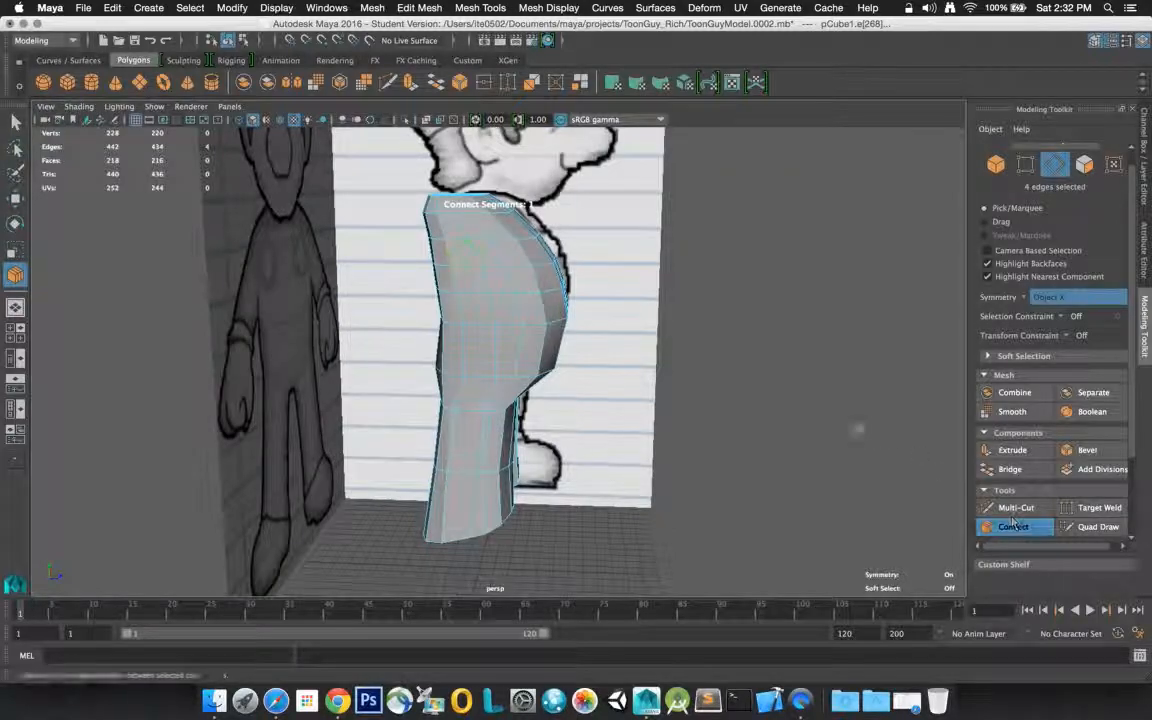
{"action": "left_click", "coordinate": [15, 121]}
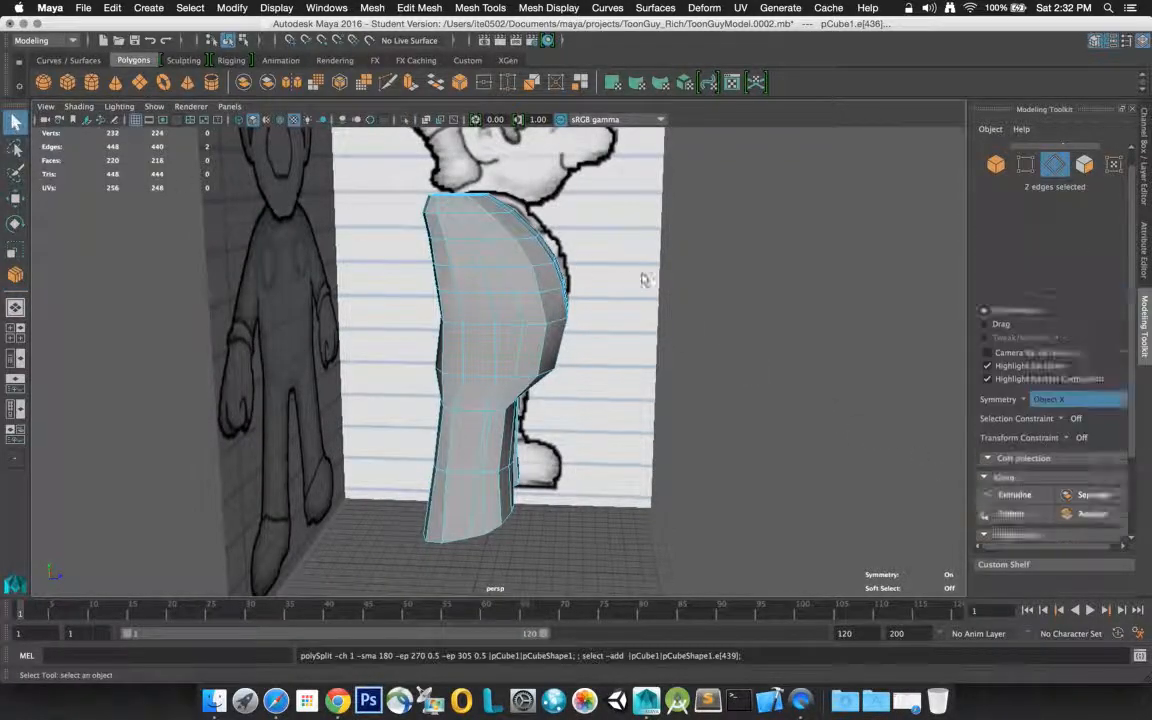
{"action": "left_click", "coordinate": [766, 273]}
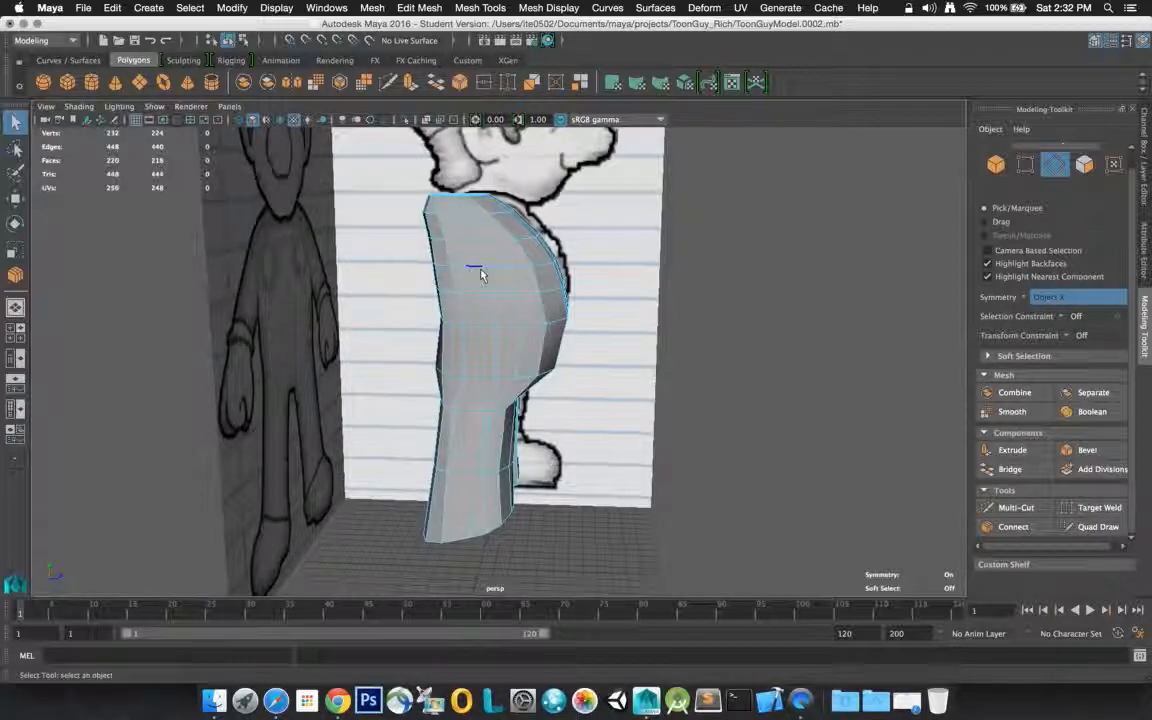
Try to connect the edges across the upper back and upper front corners of the symmetric shoulder patches
{"action": "double_click", "coordinate": [446, 221]}
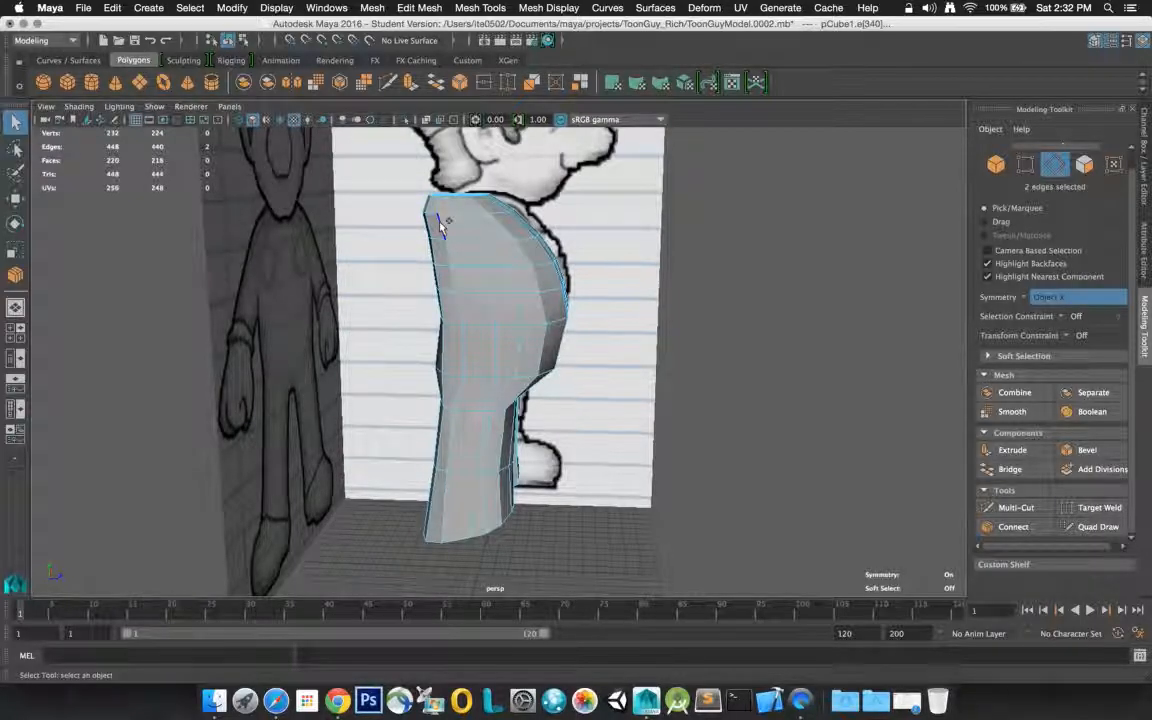
{"action": "left_click", "coordinate": [1012, 527]}
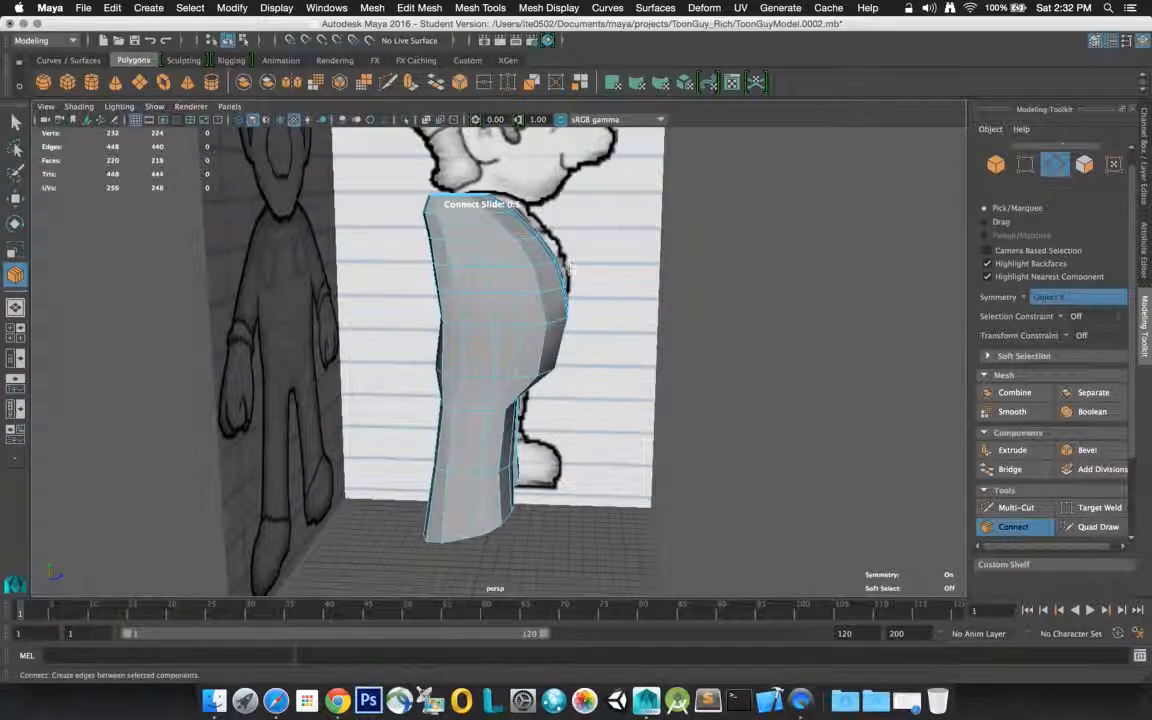
{"action": "left_click", "coordinate": [450, 221]}
{"action": "left_click", "coordinate": [449, 224]}
{"action": "left_click", "coordinate": [442, 228], "text": "shift"}
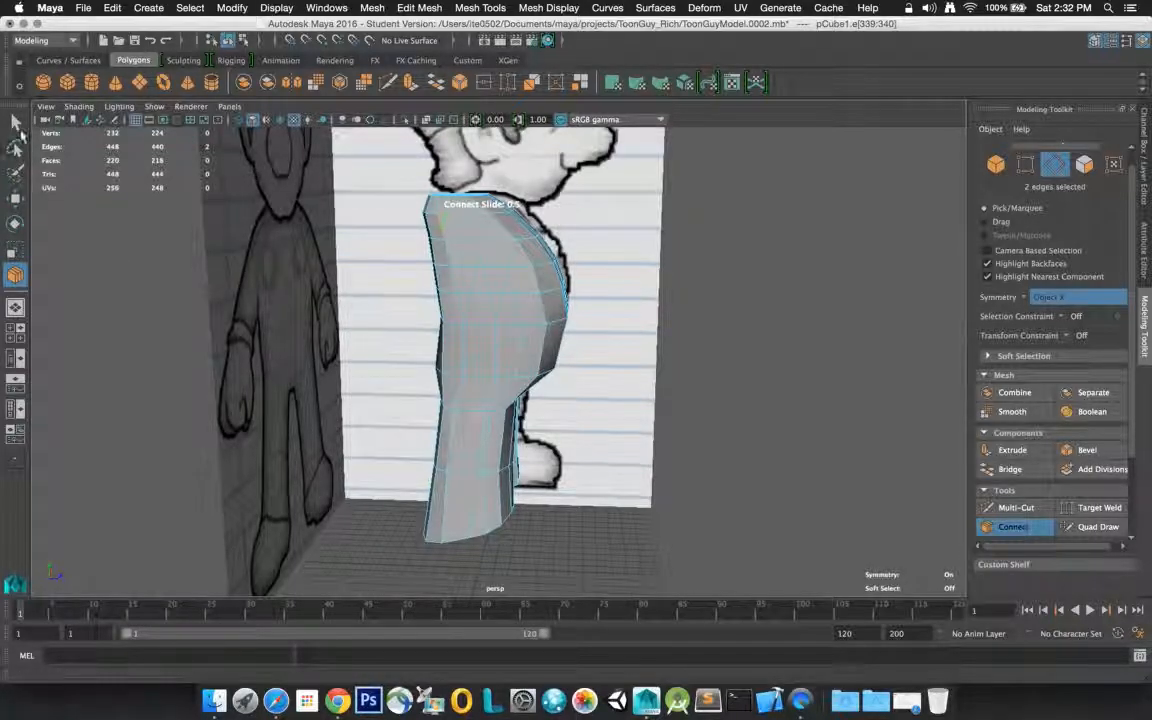
{"action": "left_click", "coordinate": [15, 121]}
{"action": "left_click", "coordinate": [468, 220], "text": "shift"}
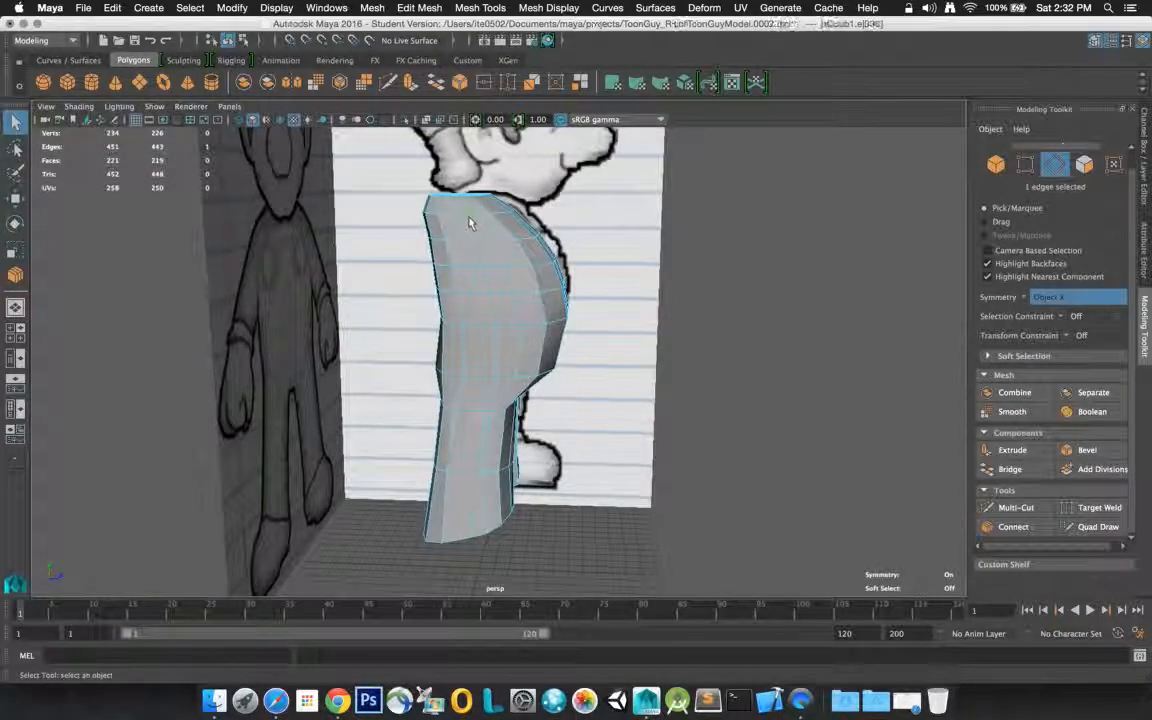
{"action": "left_click", "coordinate": [995, 528]}
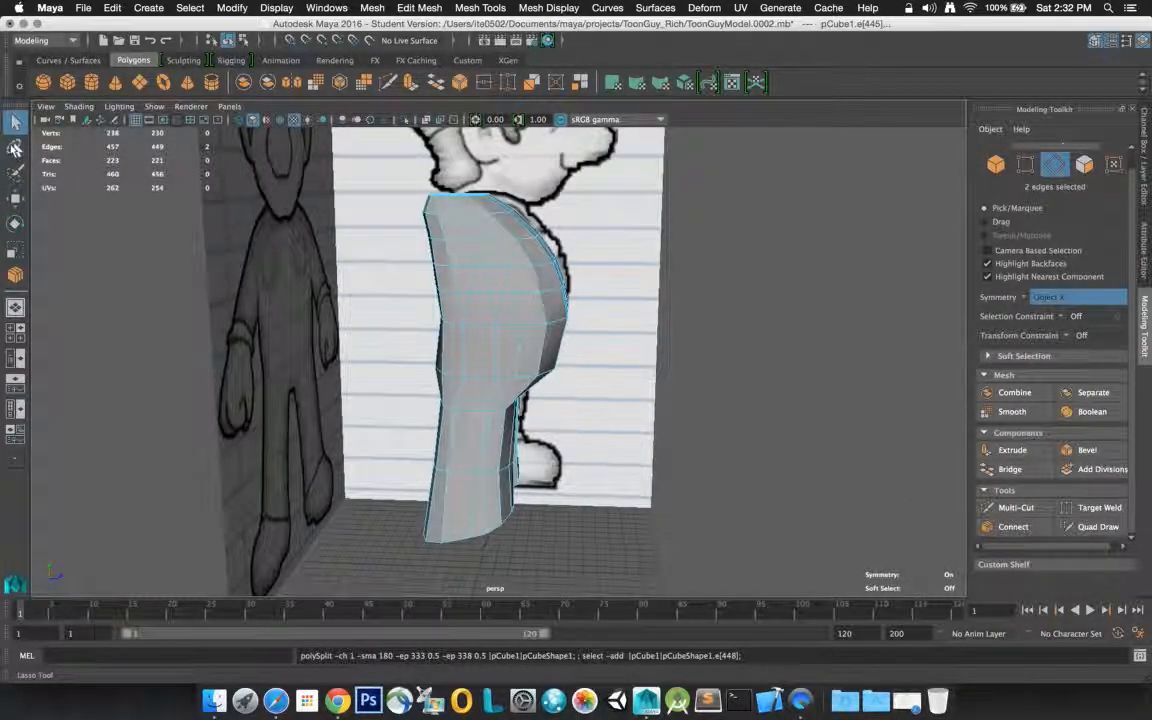
In face mode, select the faces inside the cut-cornered shoulder patches and inspect the selection on both sides of the torso
{"action": "right_click", "coordinate": [522, 260]}
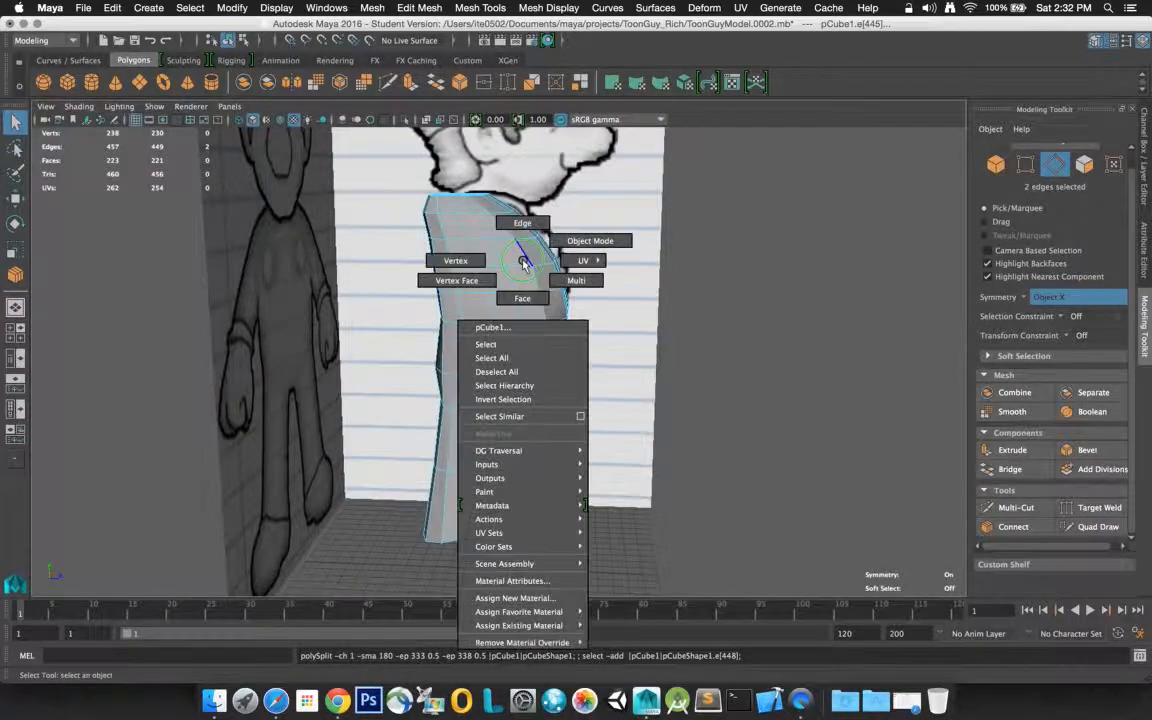
{"action": "left_click", "coordinate": [522, 298]}
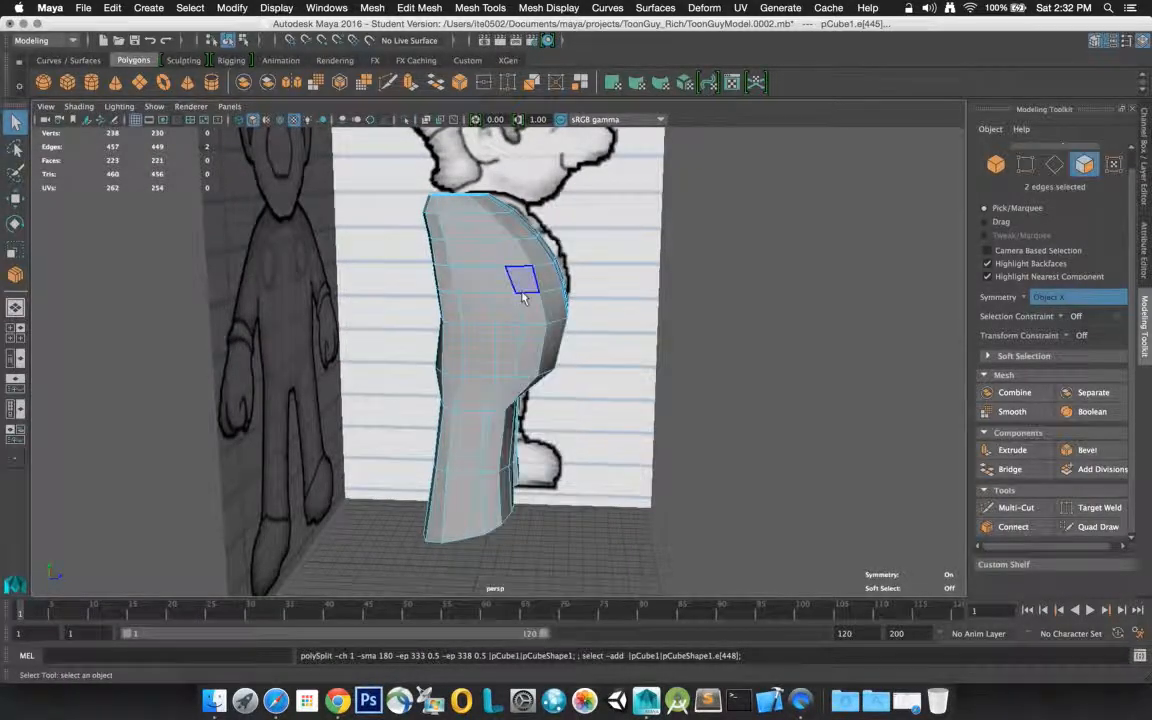
{"action": "left_click", "coordinate": [474, 257]}
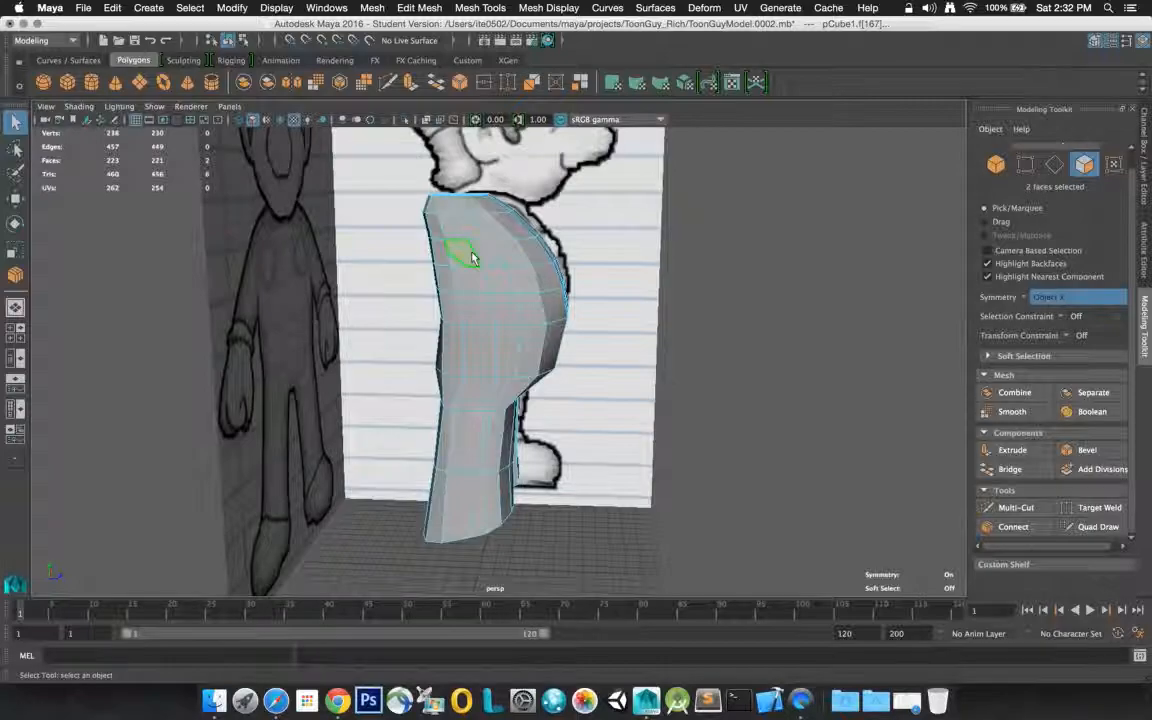
{"action": "left_click", "coordinate": [463, 231], "text": "shift"}
{"action": "left_click", "coordinate": [477, 230], "text": "shift"}
{"action": "left_click", "coordinate": [484, 252], "text": "shift"}
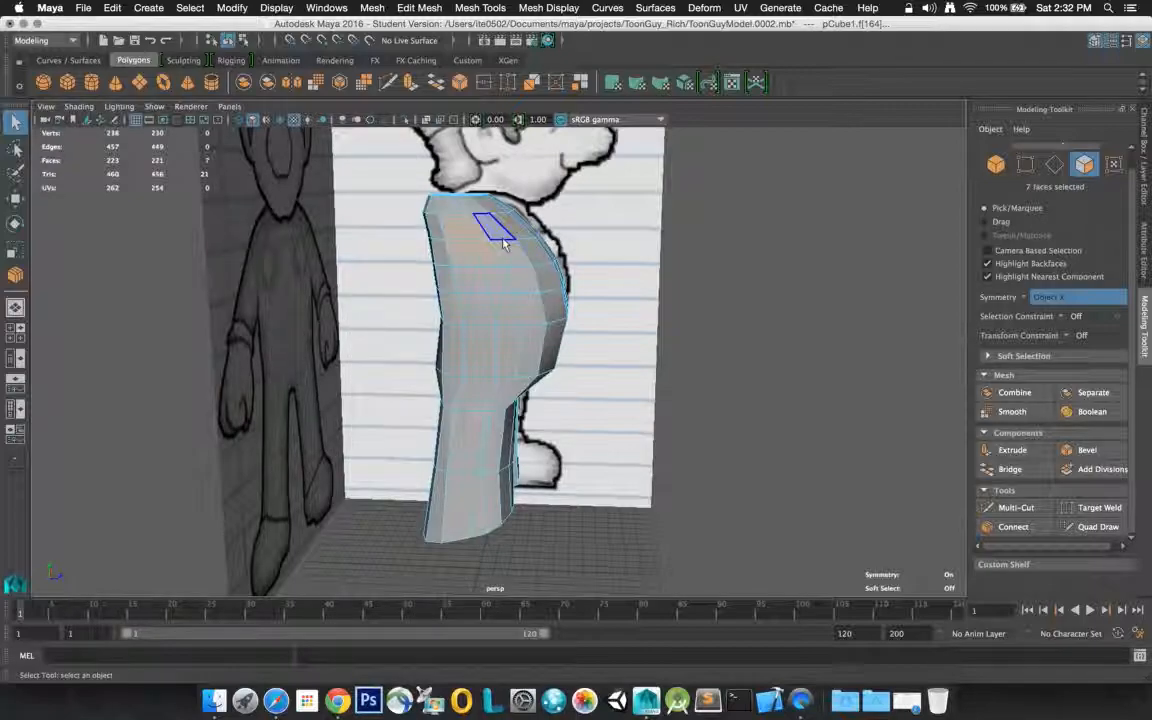
{"action": "left_click_drag", "start_coordinate": [510, 236], "coordinate": [292, 213], "text": "alt"}
{"action": "scroll", "coordinate": [573, 220], "scroll_direction": "up", "scroll_amount": 4}
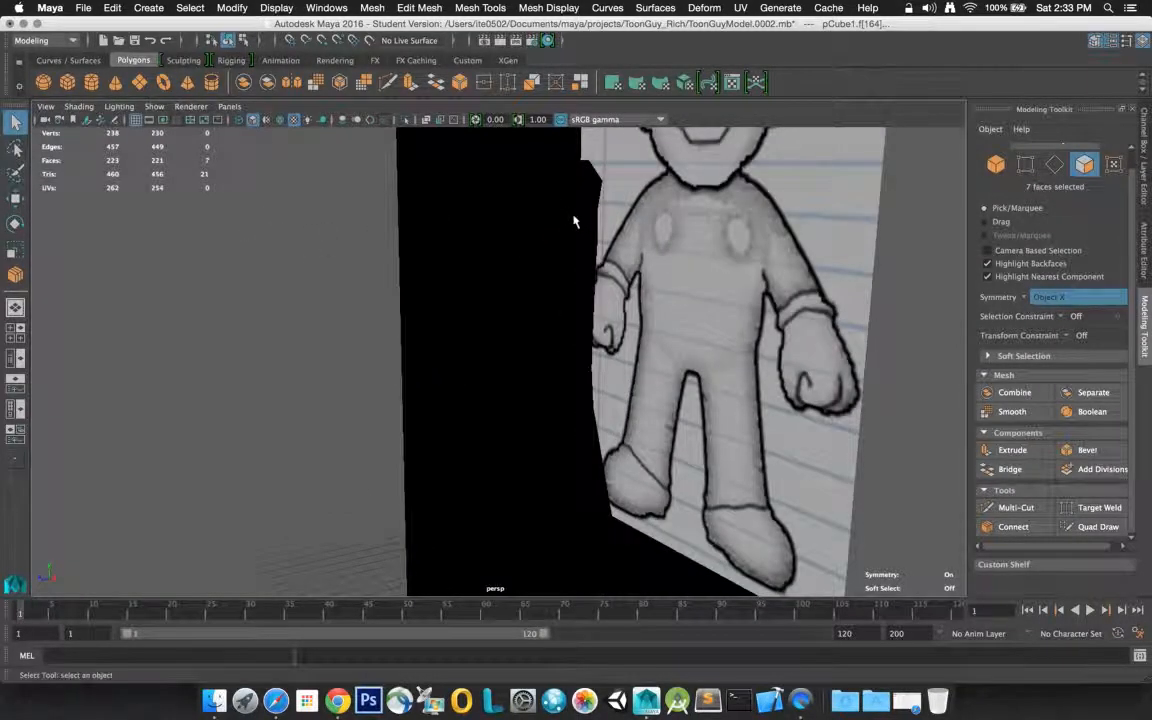
{"action": "scroll", "coordinate": [573, 220], "scroll_direction": "up", "scroll_amount": 2}
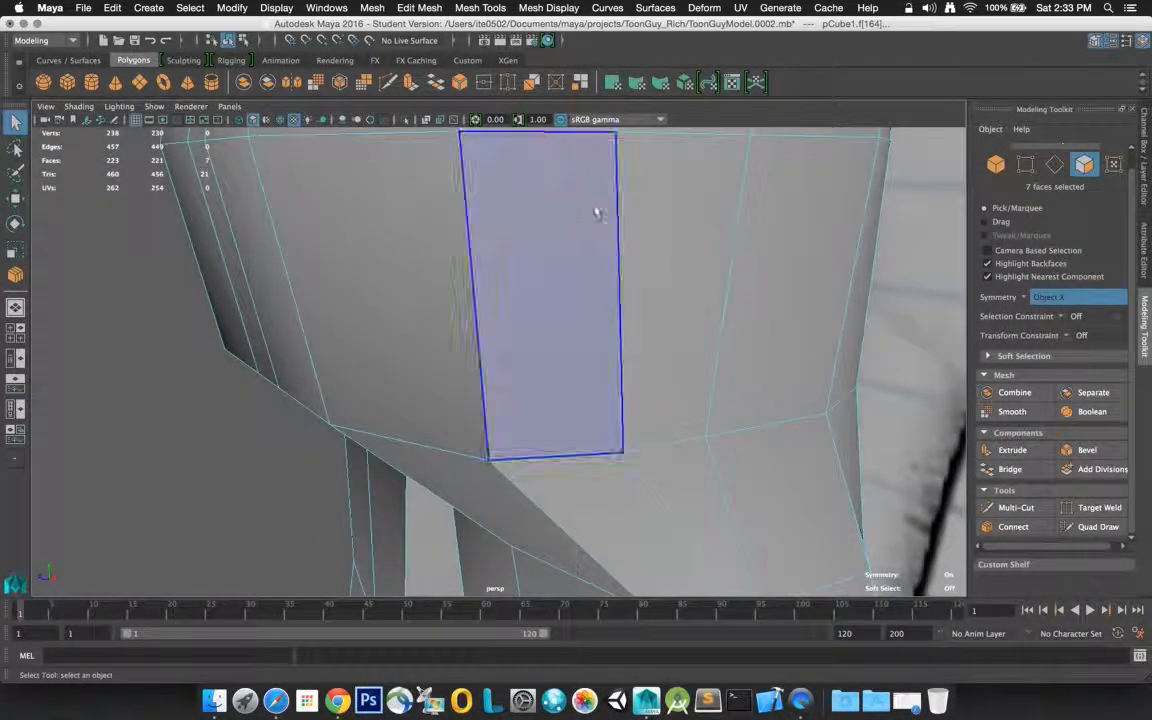
{"action": "scroll", "coordinate": [609, 204], "scroll_direction": "up", "scroll_amount": 2}
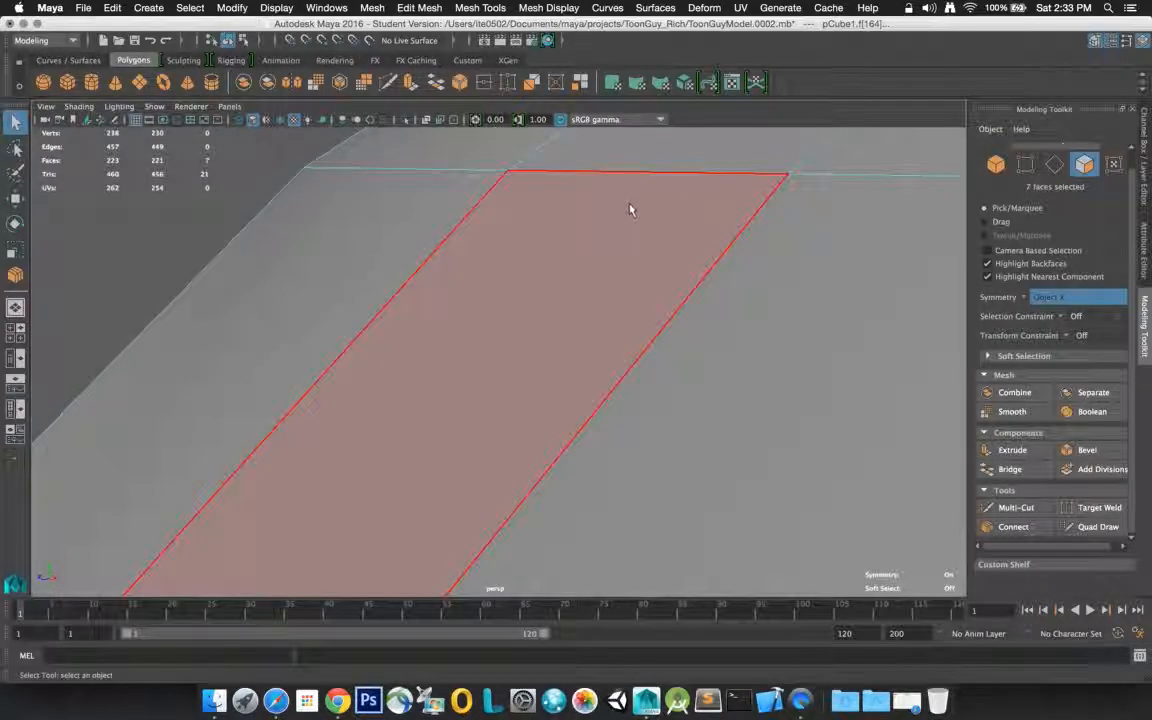
{"action": "mouse_move", "coordinate": [630, 206]}
{"action": "left_mouse_down", "text": "alt"}
{"action": "mouse_move", "coordinate": [566, 205]}
{"action": "mouse_move", "coordinate": [825, 206]}
{"action": "mouse_move", "coordinate": [836, 201]}
{"action": "mouse_move", "coordinate": [828, 195]}
{"action": "mouse_move", "coordinate": [908, 207]}
{"action": "mouse_move", "coordinate": [908, 221]}
{"action": "mouse_move", "coordinate": [886, 222]}
{"action": "mouse_move", "coordinate": [901, 220]}
{"action": "left_mouse_up", "text": "alt"}
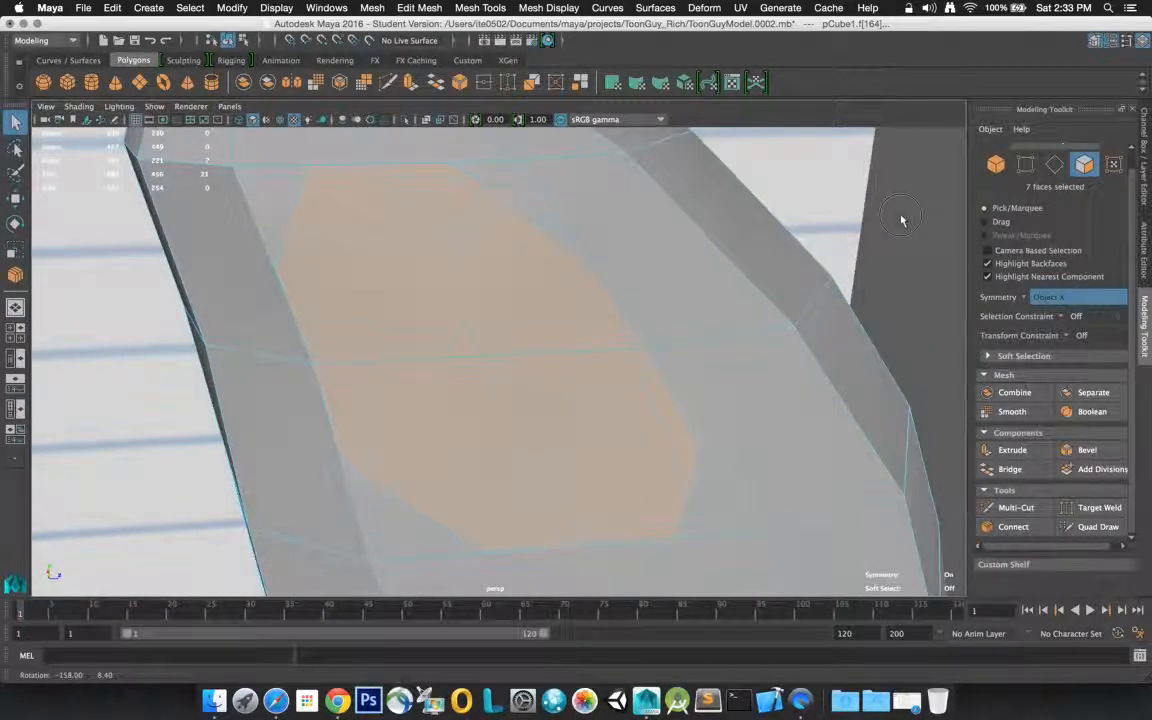
Undo the shoulder face selection and the upper corner connections, back to the symmetric edge pair at the upper back corners
{"action": "key", "text": "z"}
{"action": "key", "text": "z"}
{"action": "key", "text": "z"}
{"action": "key", "text": "z"}
{"action": "key", "text": "z"}
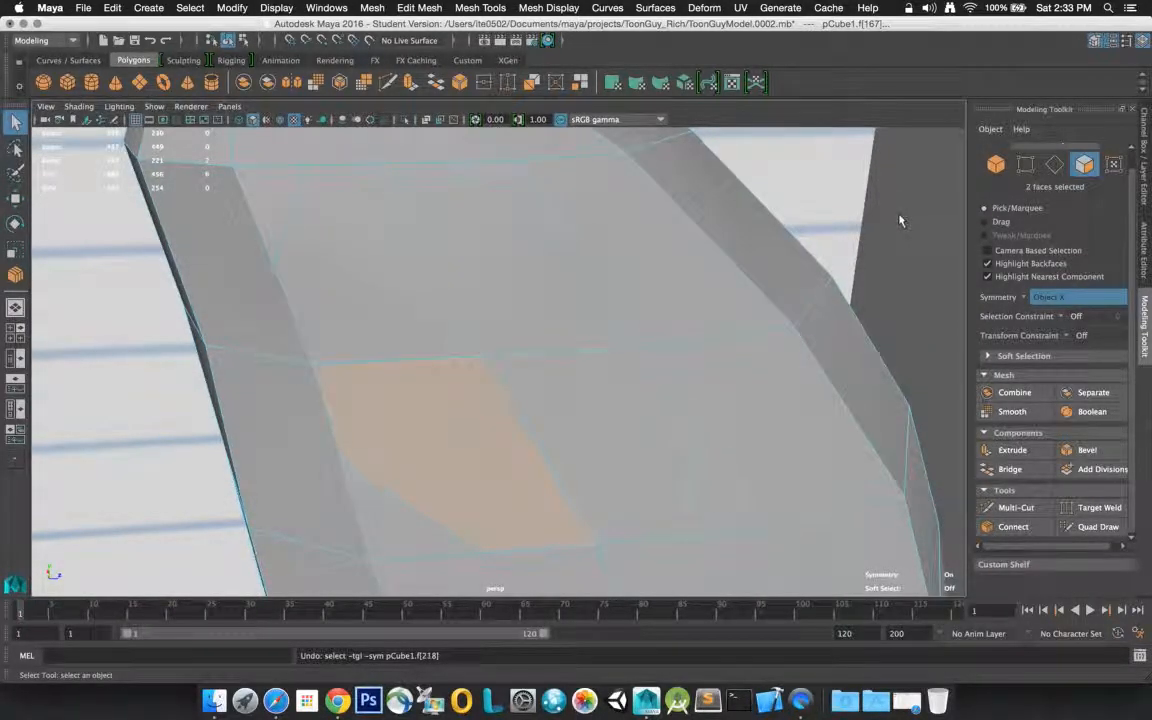
{"action": "key", "text": "z"}
{"action": "key", "text": "z"}
{"action": "key", "text": "z"}
{"action": "key", "text": "z"}
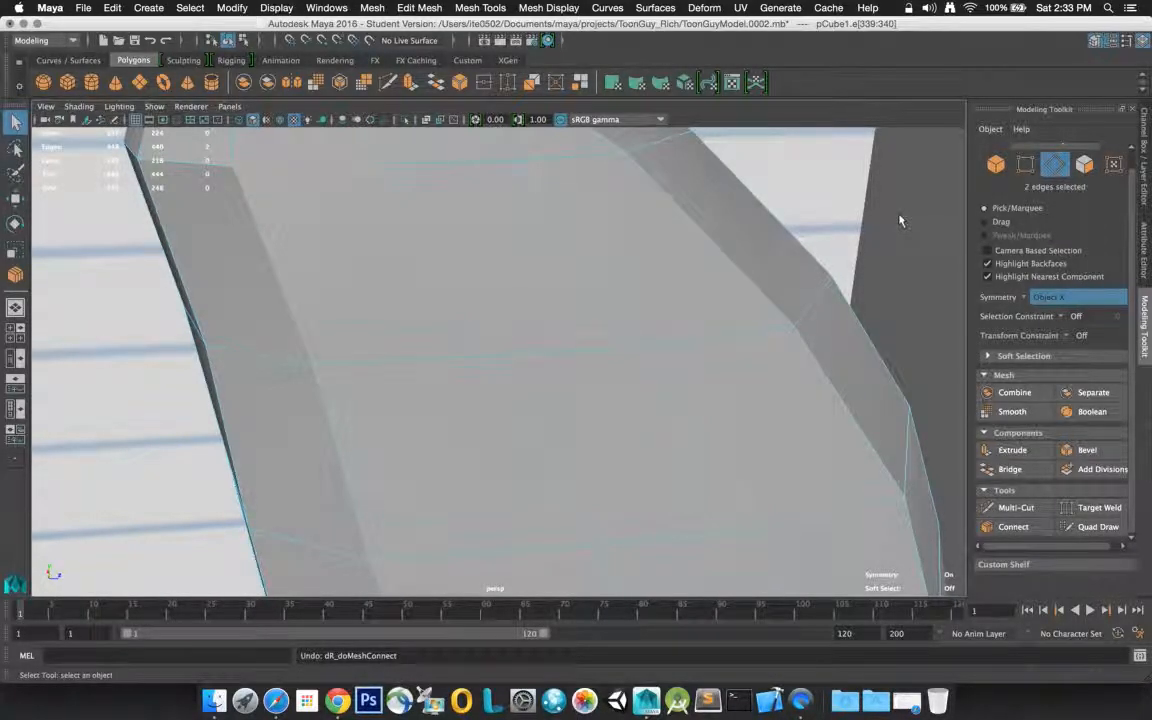
Examine the shoulder patch's edges in edge mode, in both wireframe and shaded display
{"action": "right_click", "coordinate": [443, 294]}
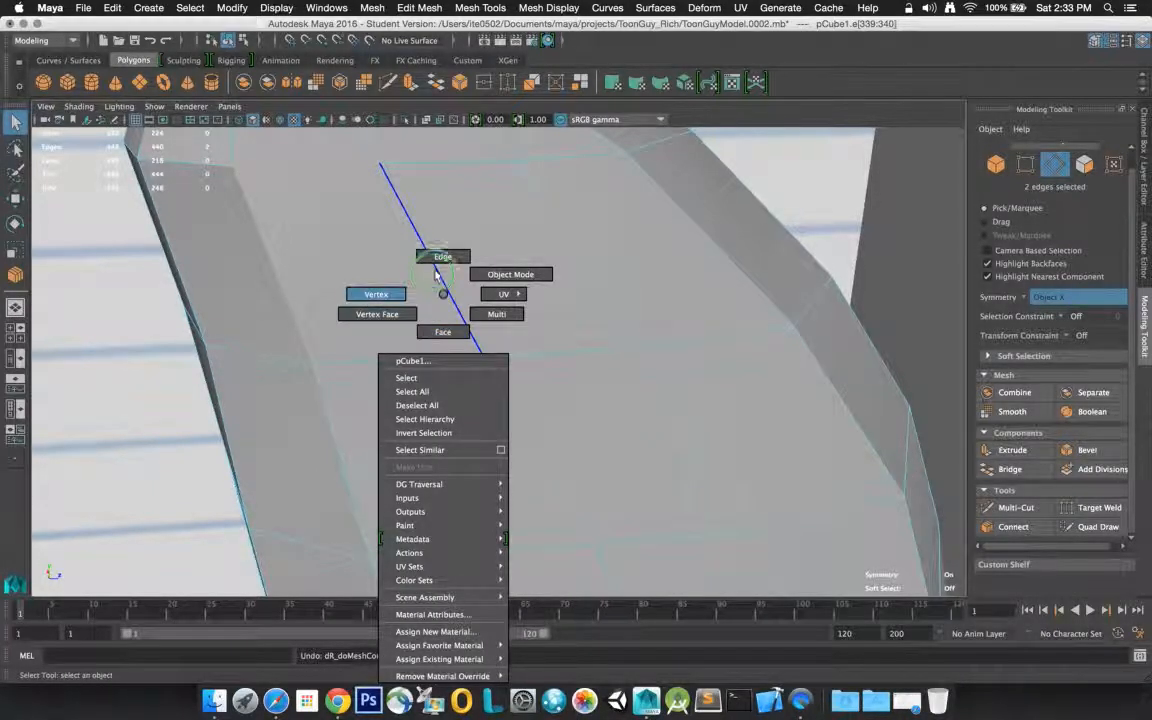
{"action": "left_click", "coordinate": [440, 260]}
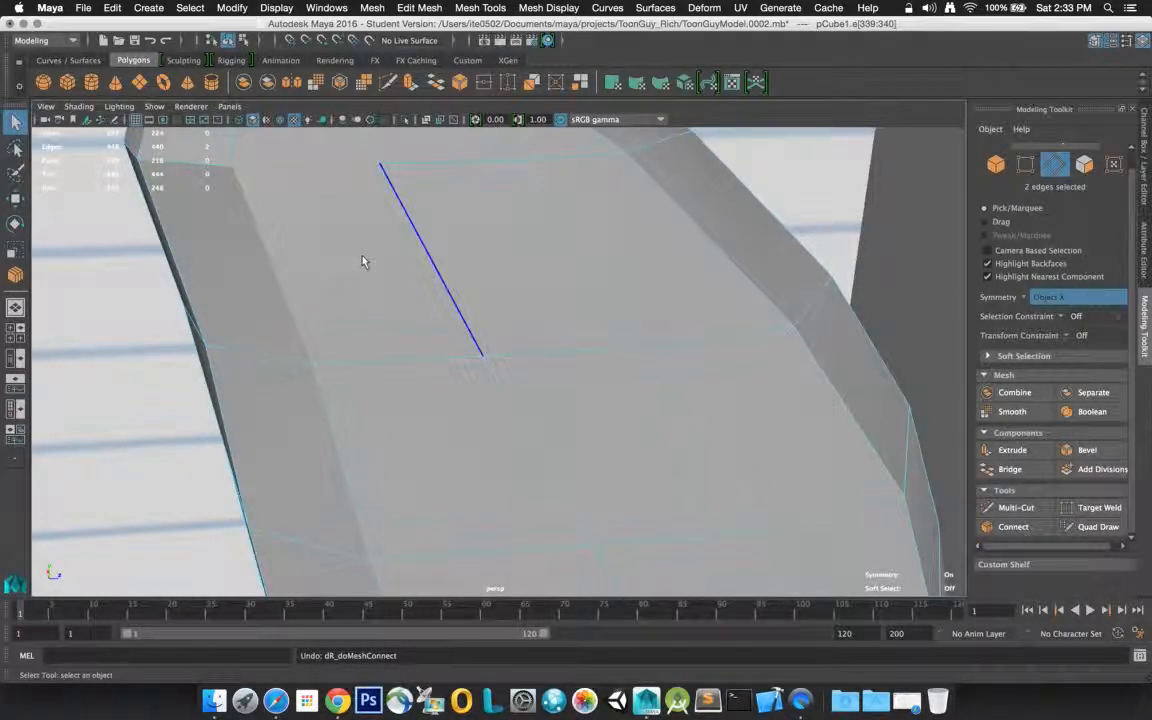
{"action": "scroll", "coordinate": [363, 262], "scroll_direction": "up", "scroll_amount": 3}
{"action": "scroll", "coordinate": [363, 262], "scroll_direction": "down", "scroll_amount": 6}
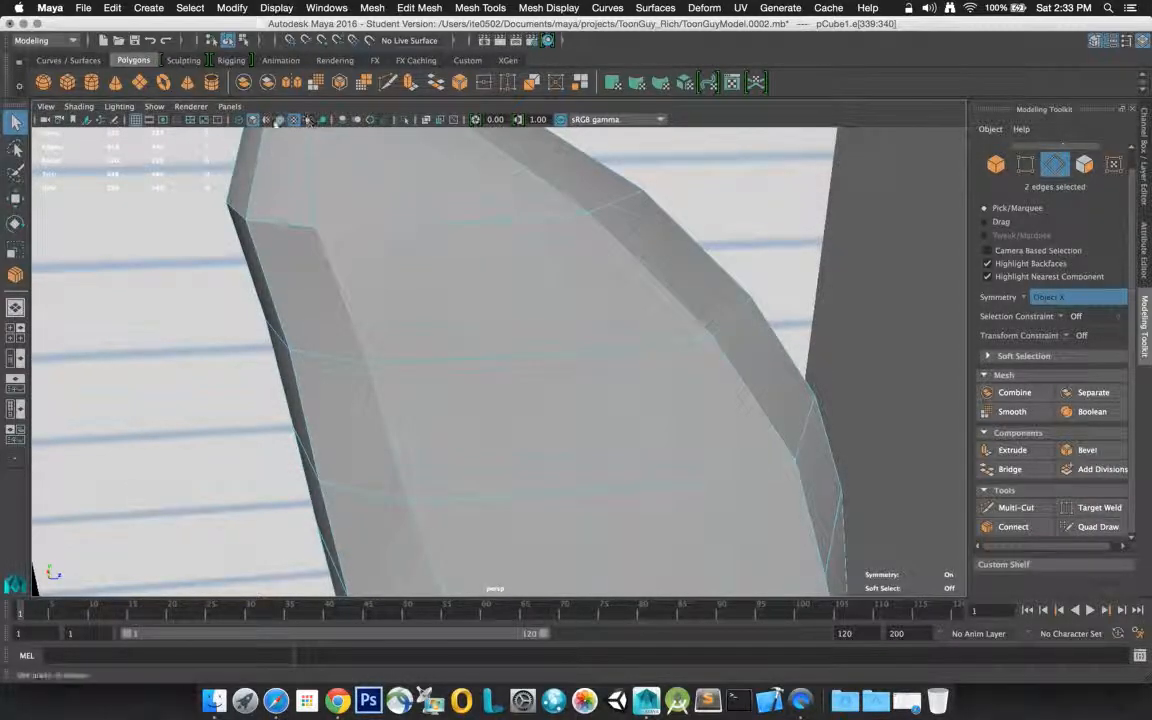
{"action": "left_click", "coordinate": [240, 124]}
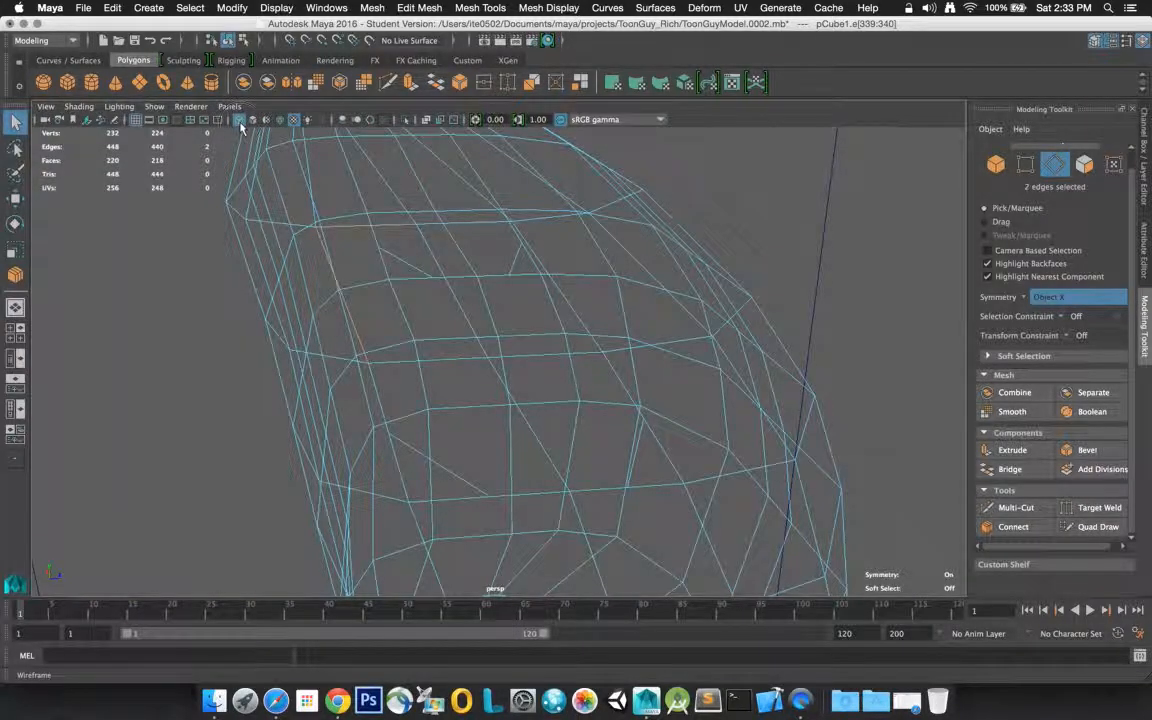
{"action": "key", "text": "5"}
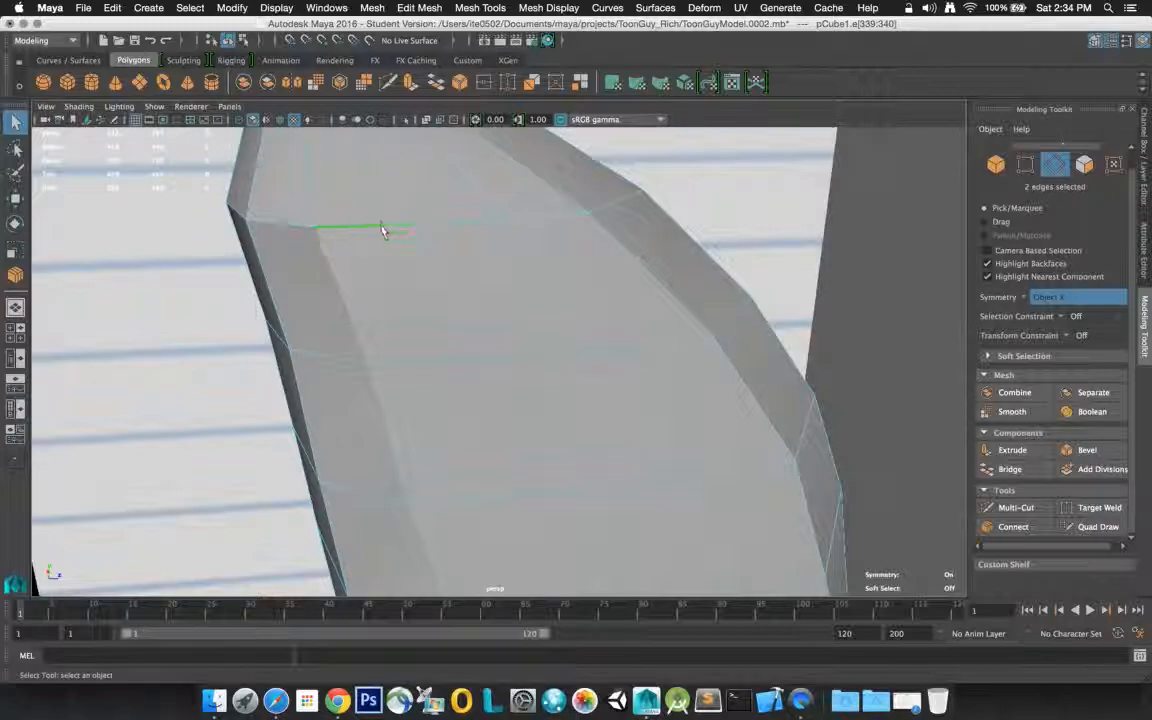
{"action": "scroll", "coordinate": [408, 212], "scroll_direction": "up", "scroll_amount": 2}
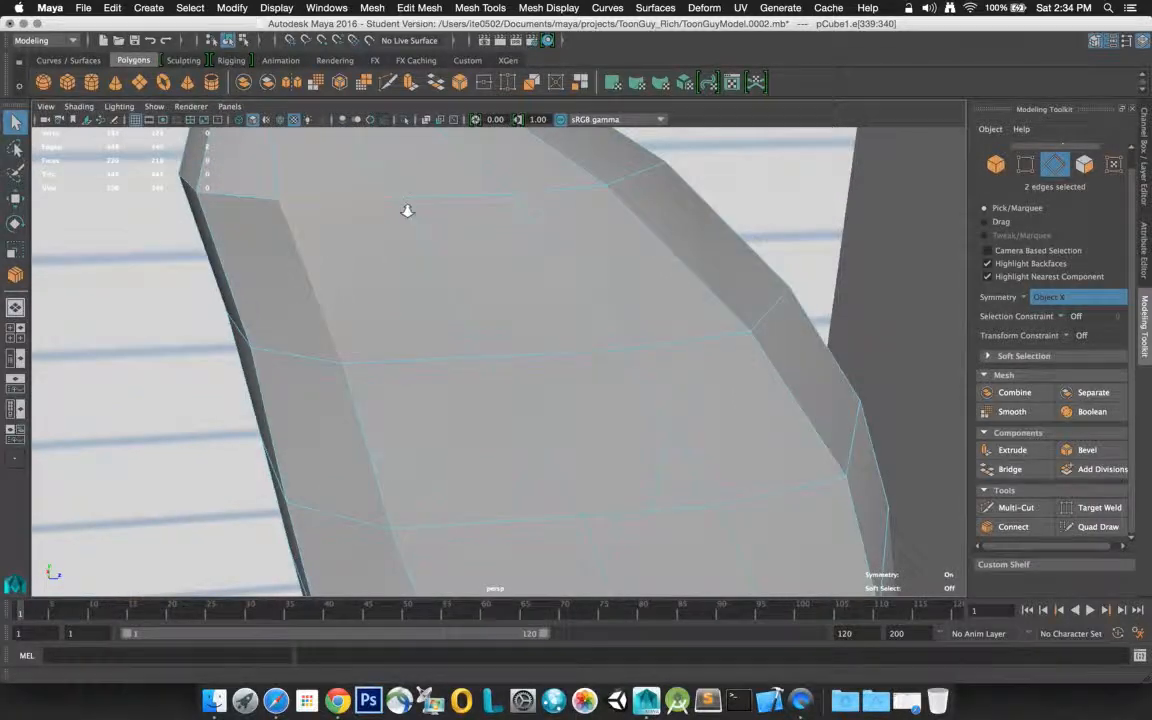
{"action": "scroll", "coordinate": [408, 212], "scroll_direction": "down", "scroll_amount": 5}
{"action": "scroll", "coordinate": [408, 215], "scroll_direction": "down", "scroll_amount": 2}
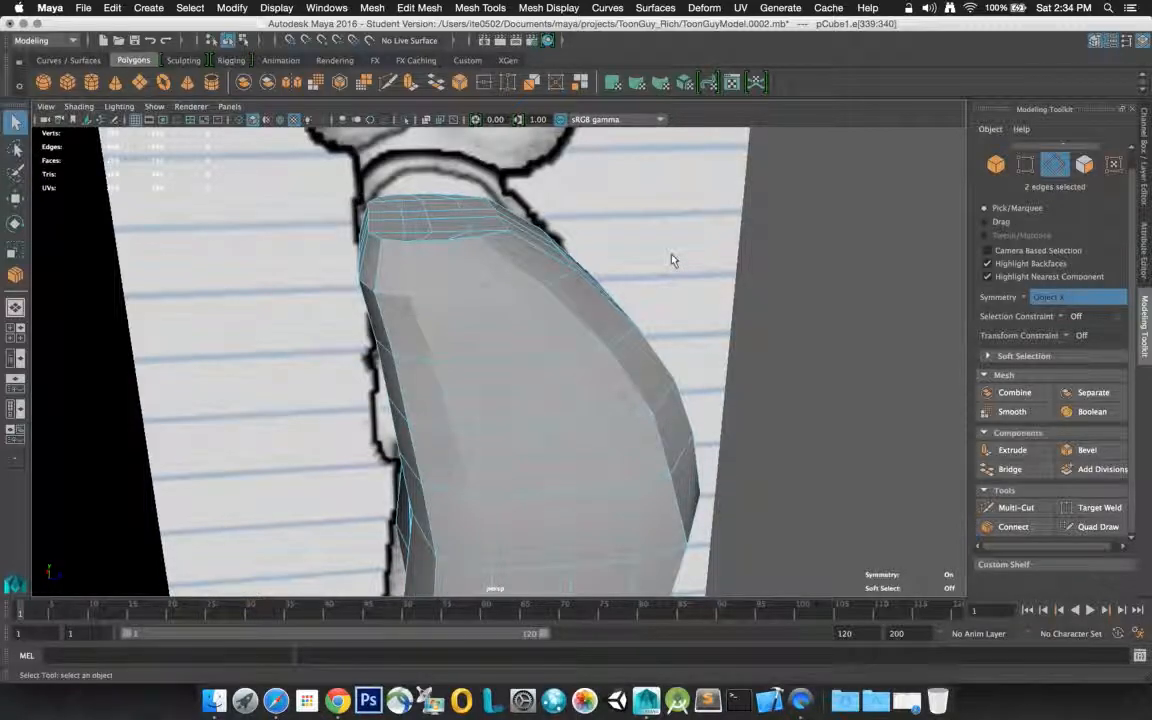
Connect the two edges at the upper front corner of each shoulder patch with one diagonal segment
{"action": "left_click", "coordinate": [492, 301]}
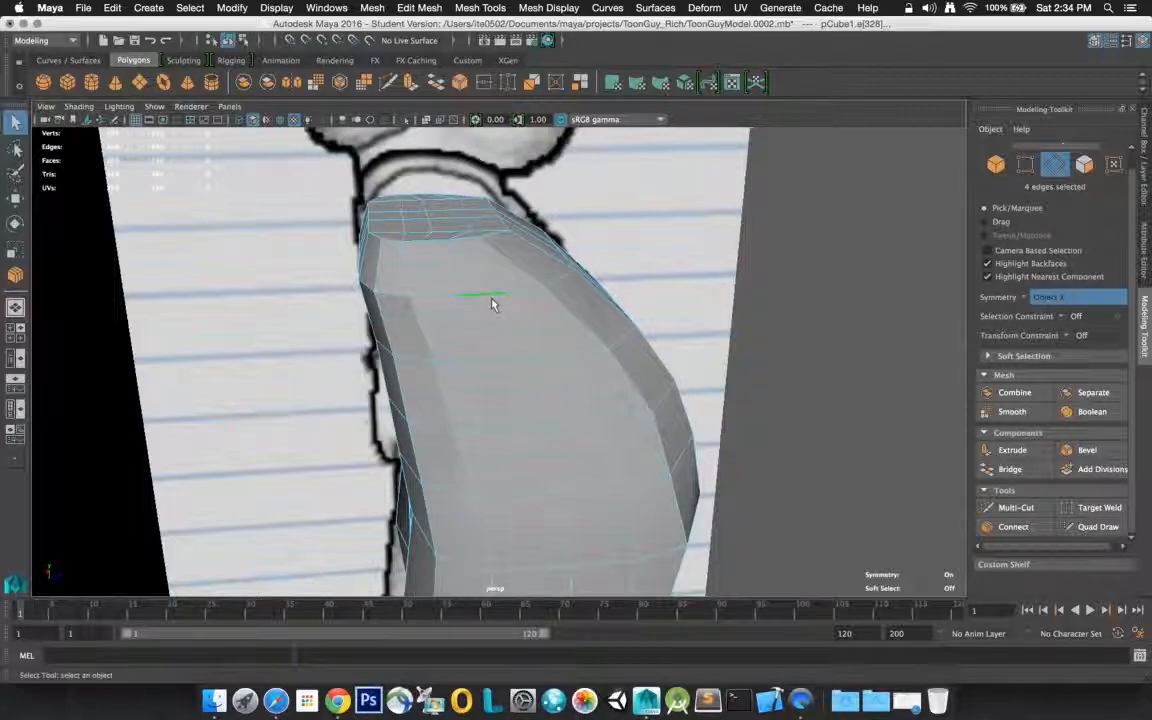
{"action": "left_click", "coordinate": [1013, 527]}
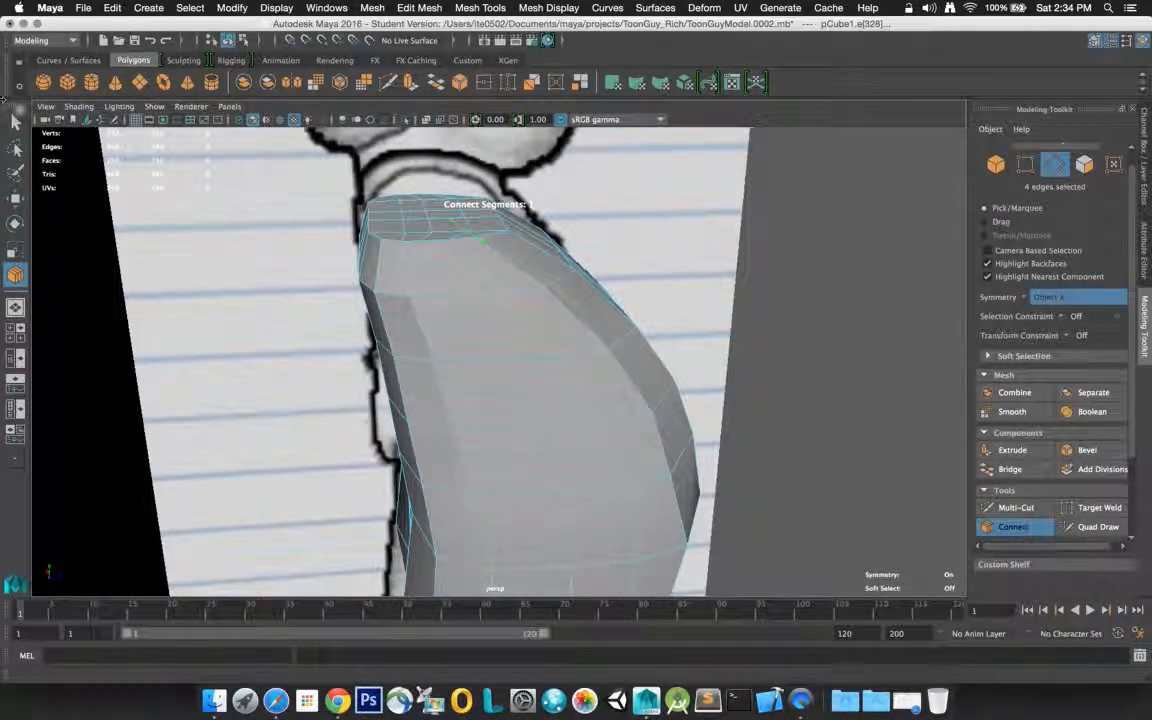
{"action": "left_click", "coordinate": [15, 121]}
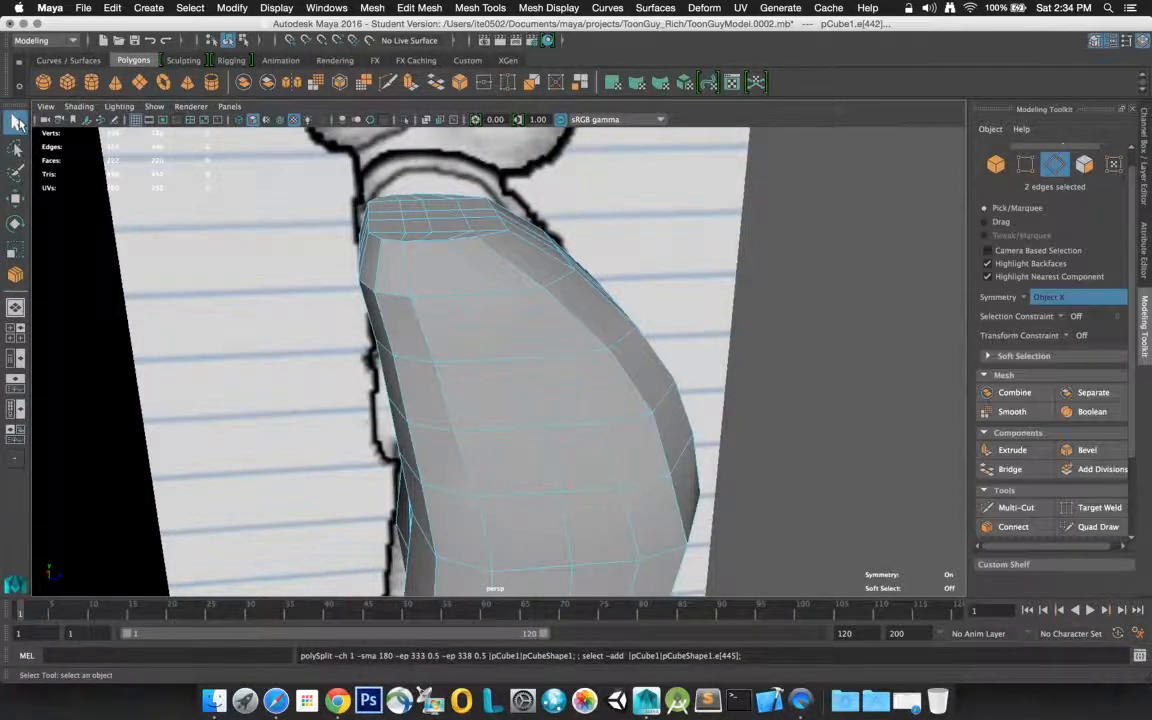
Connect the two edges at the upper back corner of each shoulder patch with one diagonal segment
{"action": "left_click", "coordinate": [429, 297]}
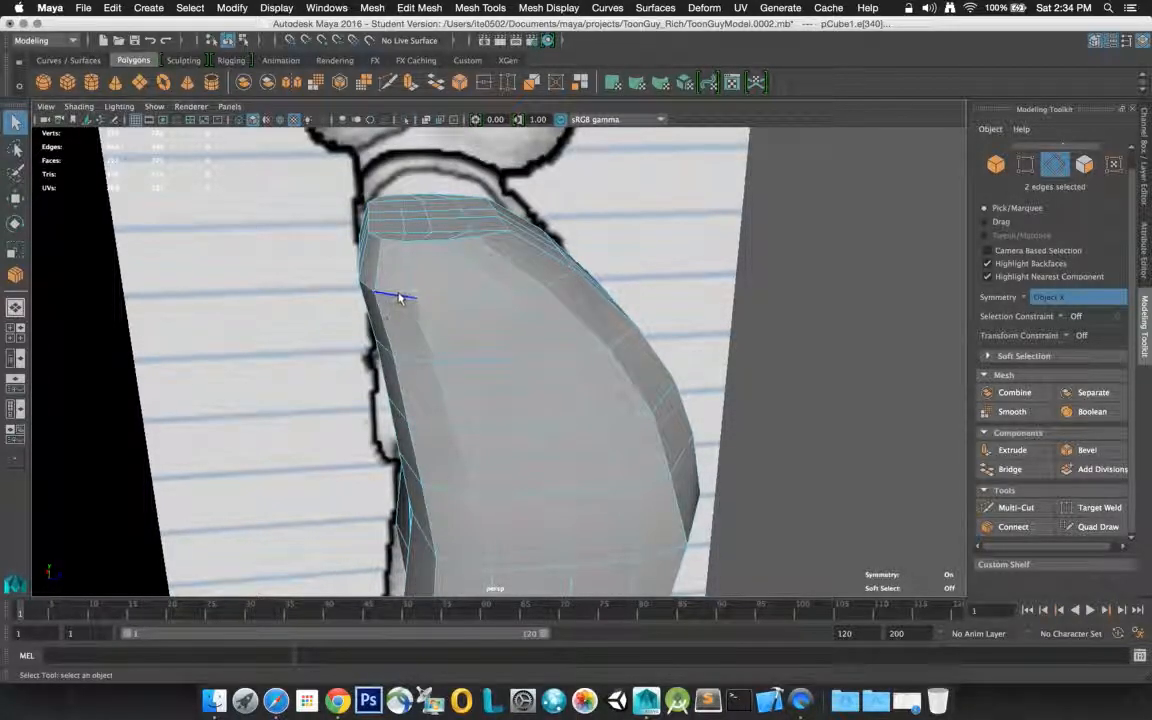
{"action": "left_click", "coordinate": [424, 330], "text": "shift"}
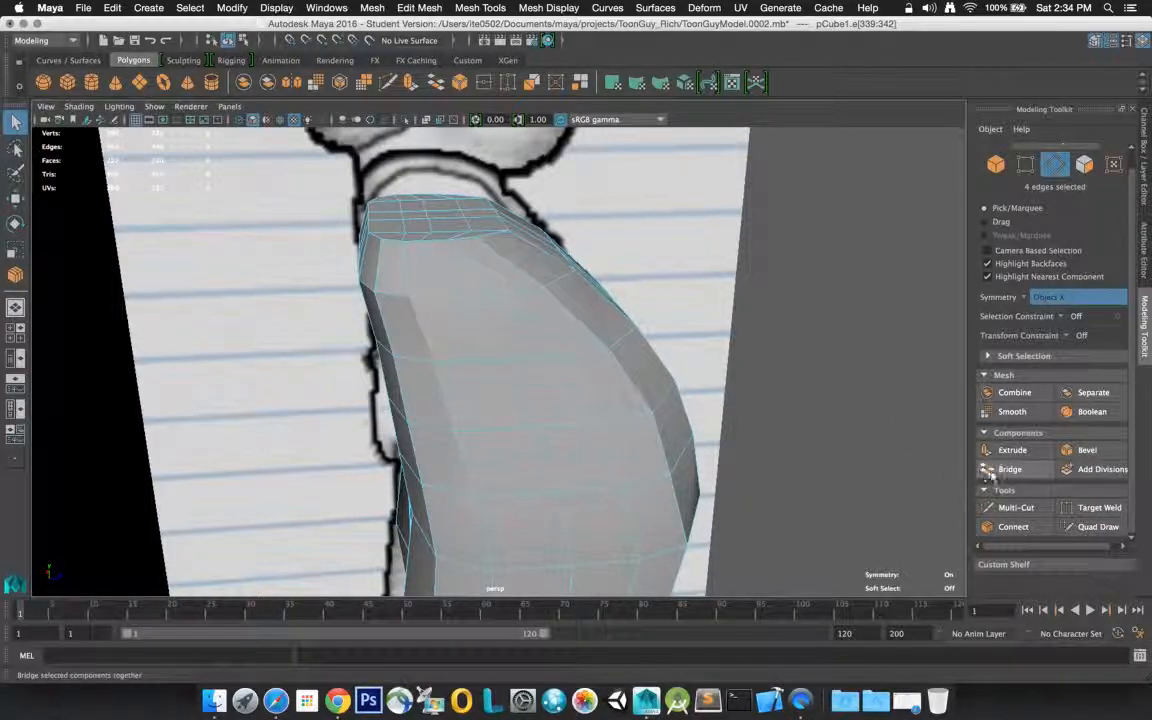
{"action": "left_click", "coordinate": [1016, 527]}
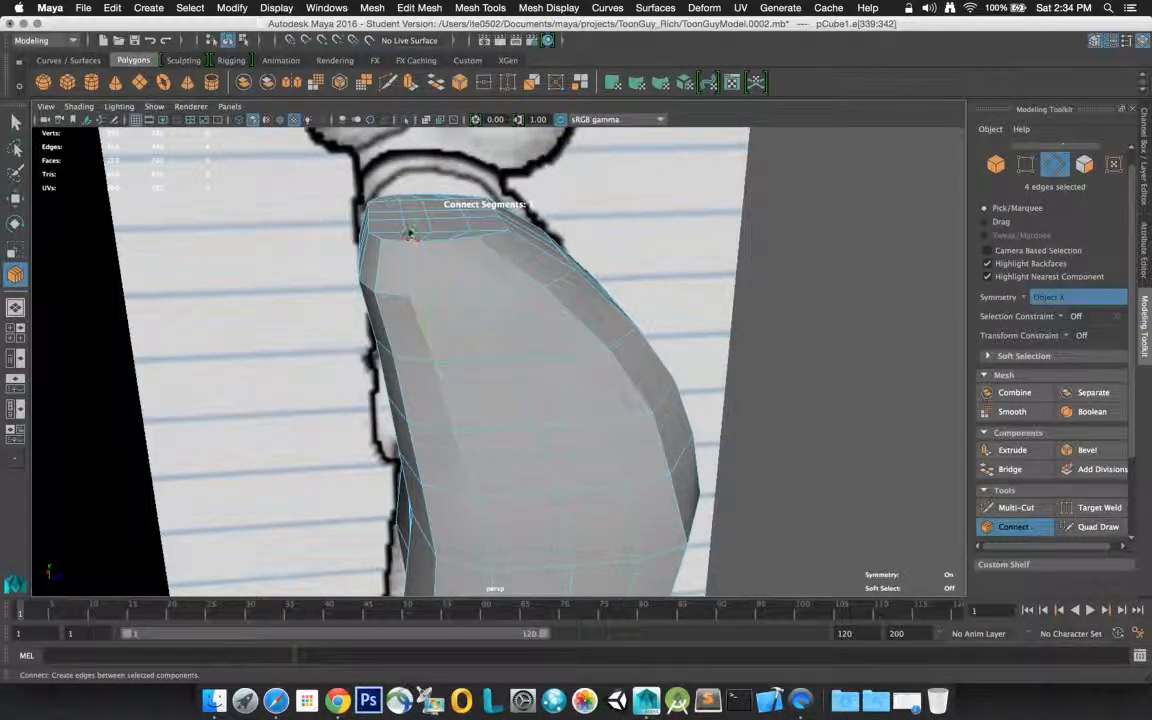
{"action": "key", "text": "q"}
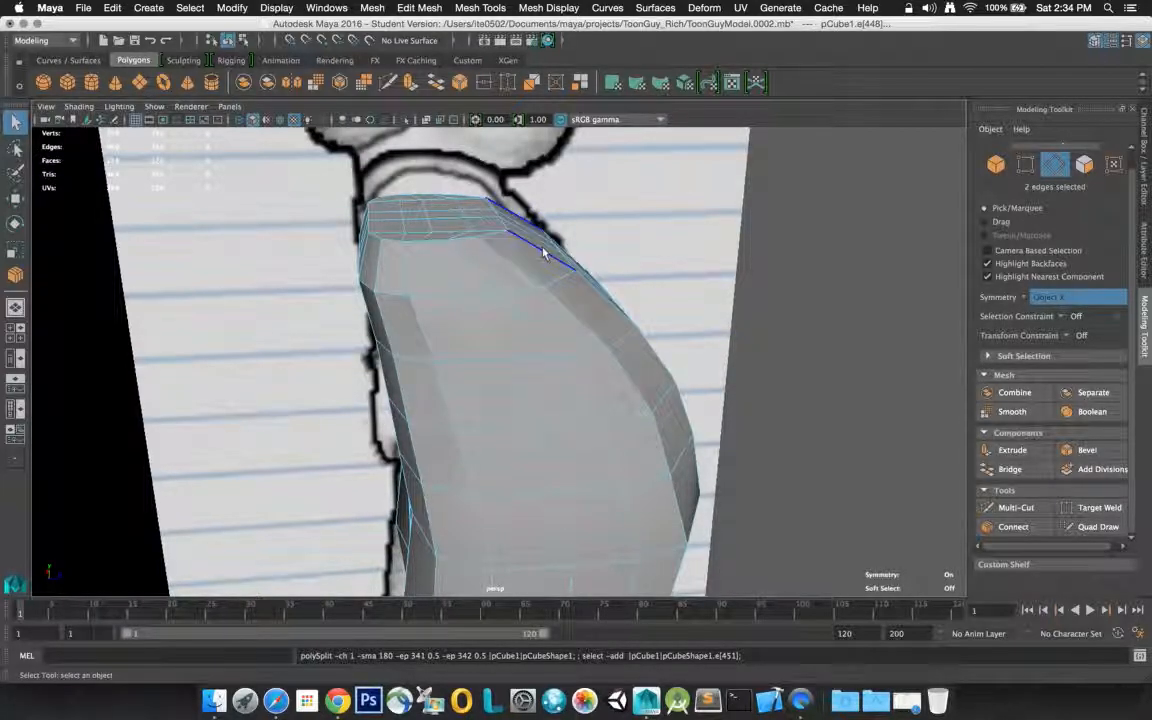
Examine the torso's top and back mesh from several angles and close up
{"action": "left_click_drag", "start_coordinate": [512, 248], "coordinate": [779, 247], "text": "alt"}
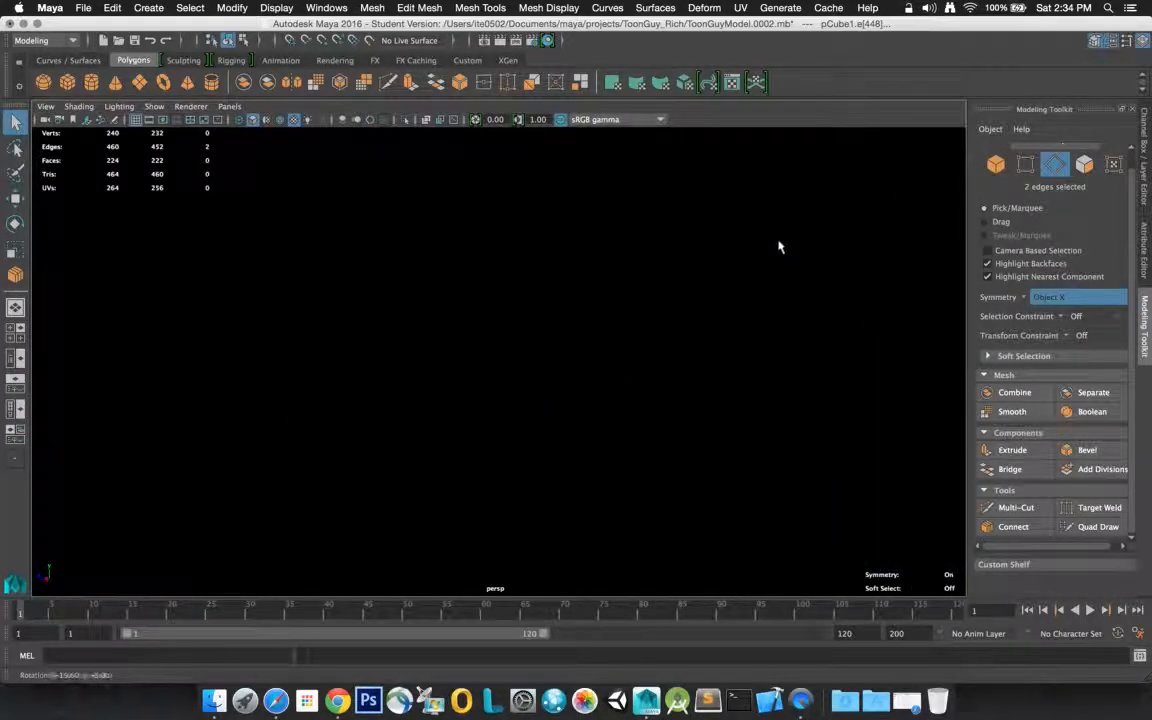
{"action": "key", "text": "f"}
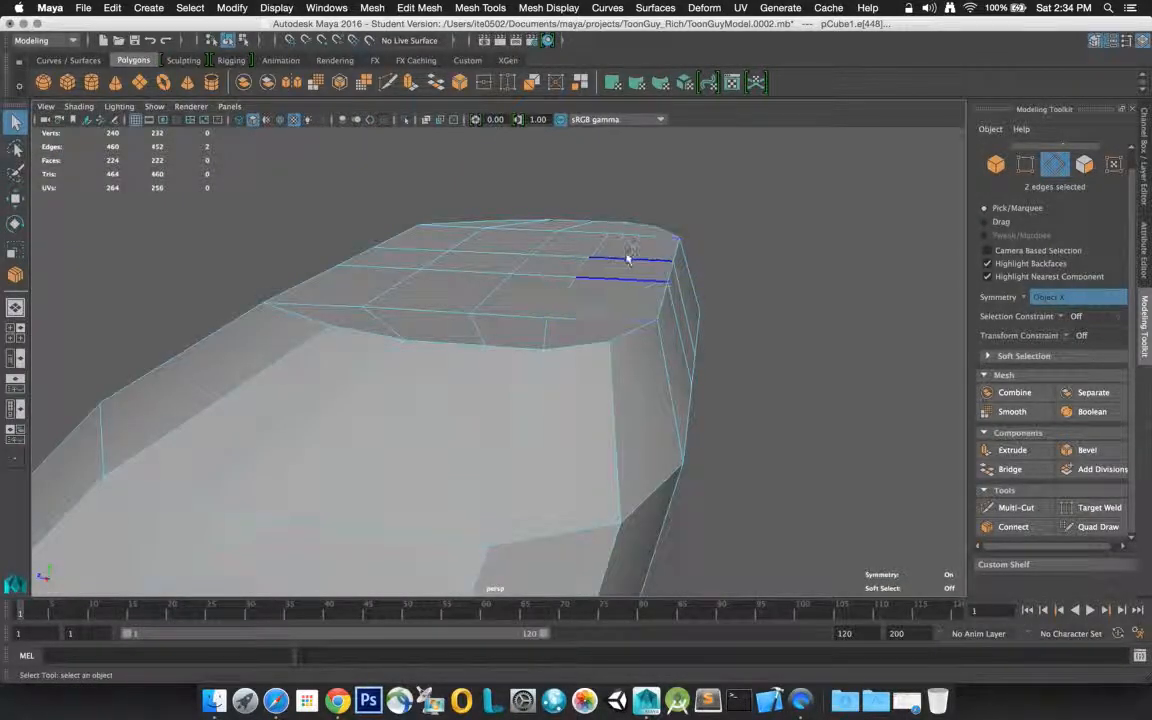
{"action": "scroll", "coordinate": [453, 410], "scroll_direction": "up", "scroll_amount": 3}
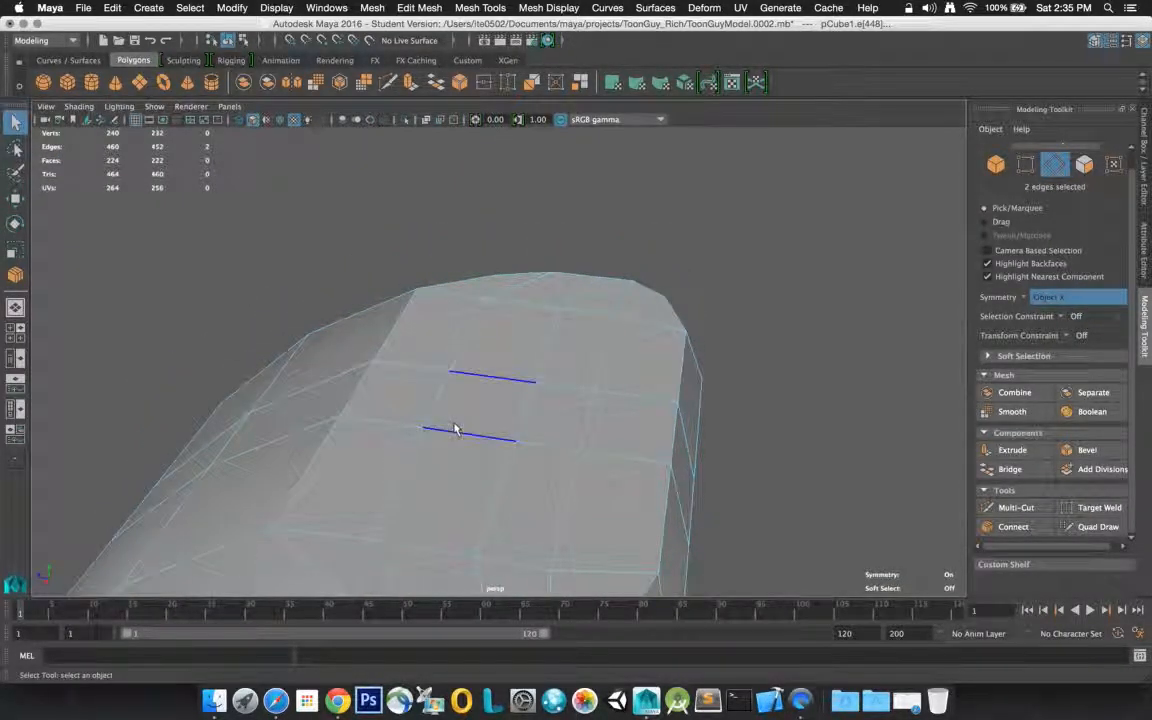
{"action": "scroll", "coordinate": [456, 427], "scroll_direction": "up", "scroll_amount": 4}
{"action": "scroll", "coordinate": [470, 408], "scroll_direction": "up", "scroll_amount": 5}
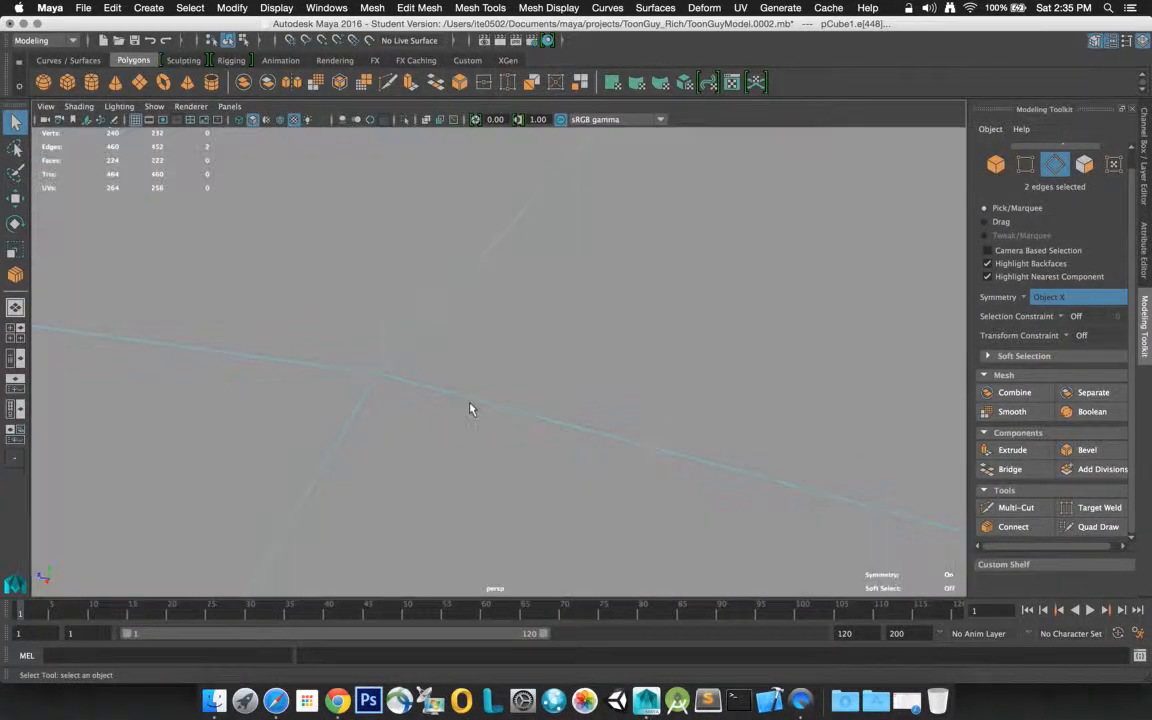
{"action": "scroll", "coordinate": [470, 408], "scroll_direction": "down", "scroll_amount": 4}
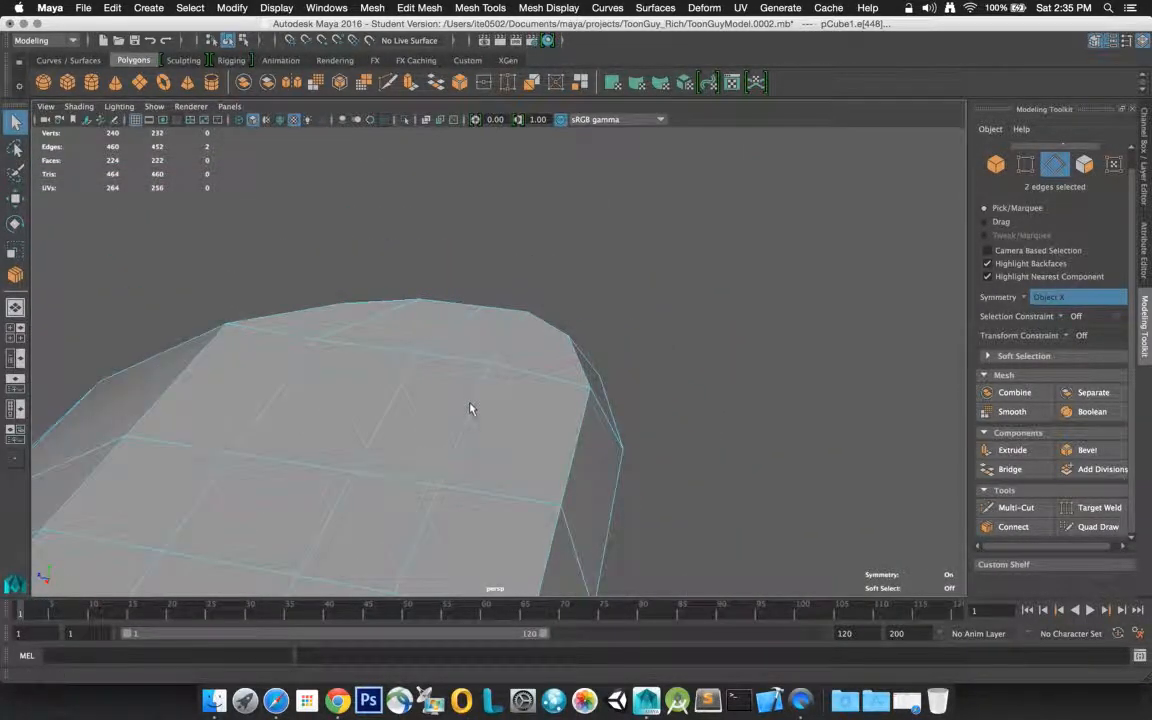
{"action": "scroll", "coordinate": [470, 408], "scroll_direction": "up", "scroll_amount": 3}
{"action": "left_click_drag", "start_coordinate": [470, 408], "coordinate": [581, 386], "text": "alt"}
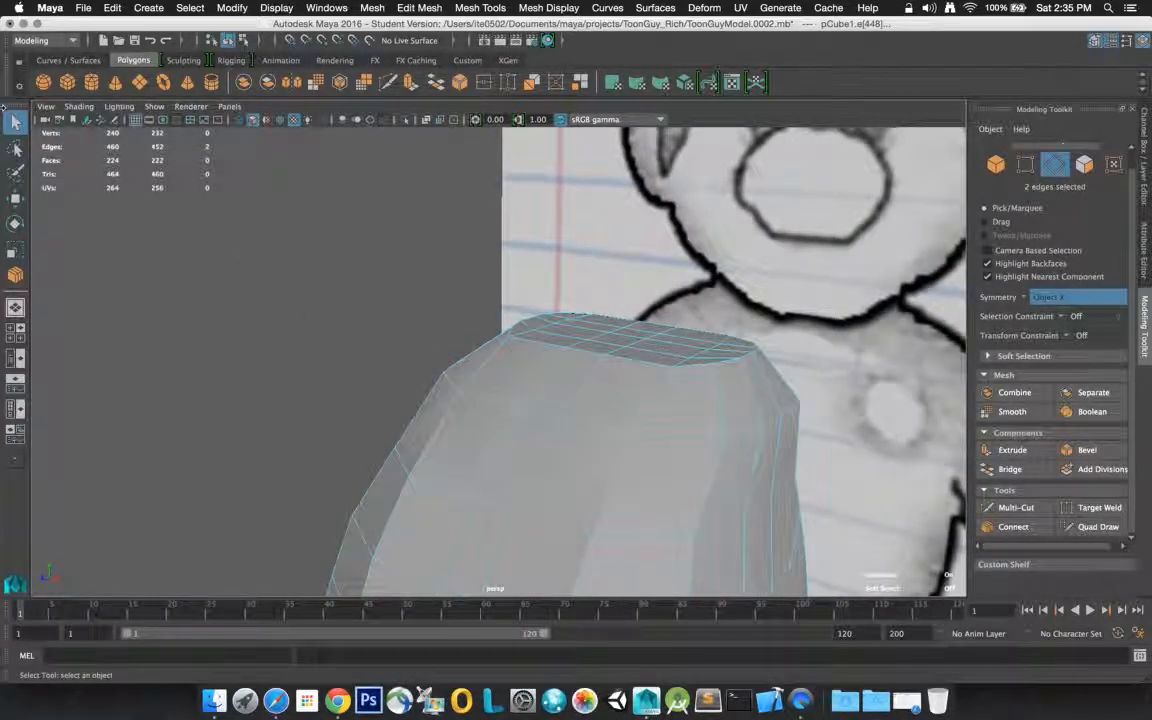
In face mode, select the four faces inside each rounded shoulder patch on both sides of the torso
{"action": "right_click", "coordinate": [580, 295]}
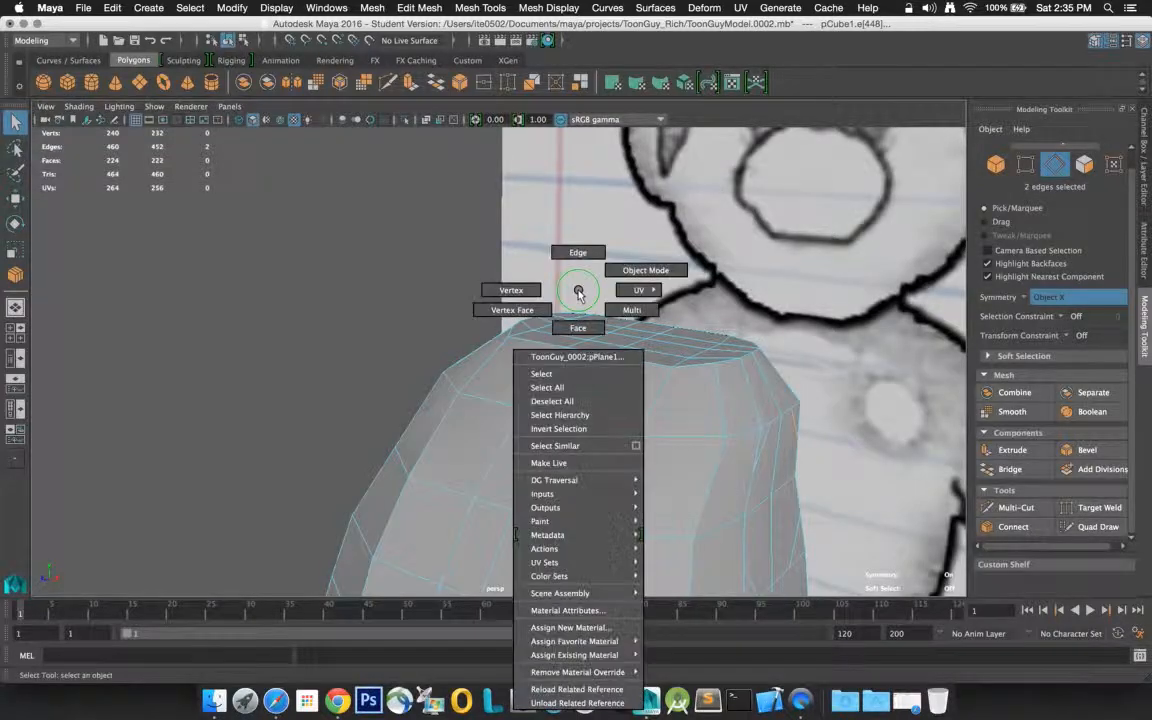
{"action": "right_click_drag", "start_coordinate": [579, 294], "coordinate": [578, 325]}
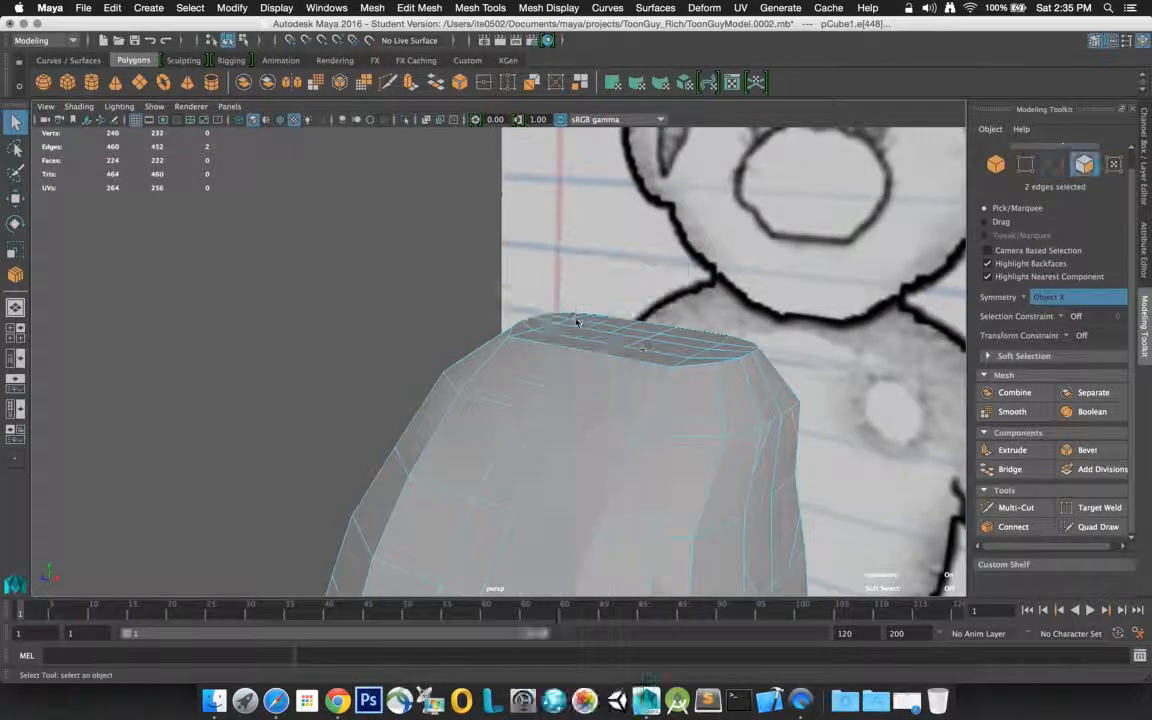
{"action": "left_click", "coordinate": [784, 464]}
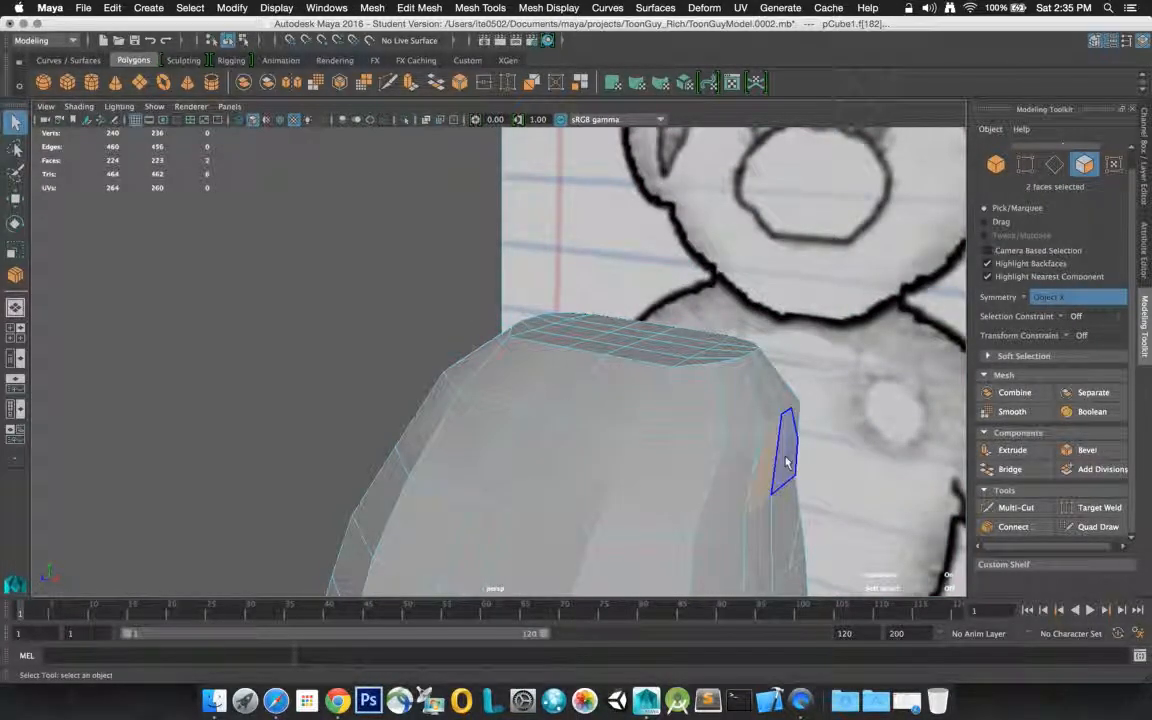
{"action": "left_click", "coordinate": [785, 463], "text": "shift"}
{"action": "left_click", "coordinate": [755, 523], "text": "shift"}
{"action": "left_click", "coordinate": [779, 517], "text": "shift"}
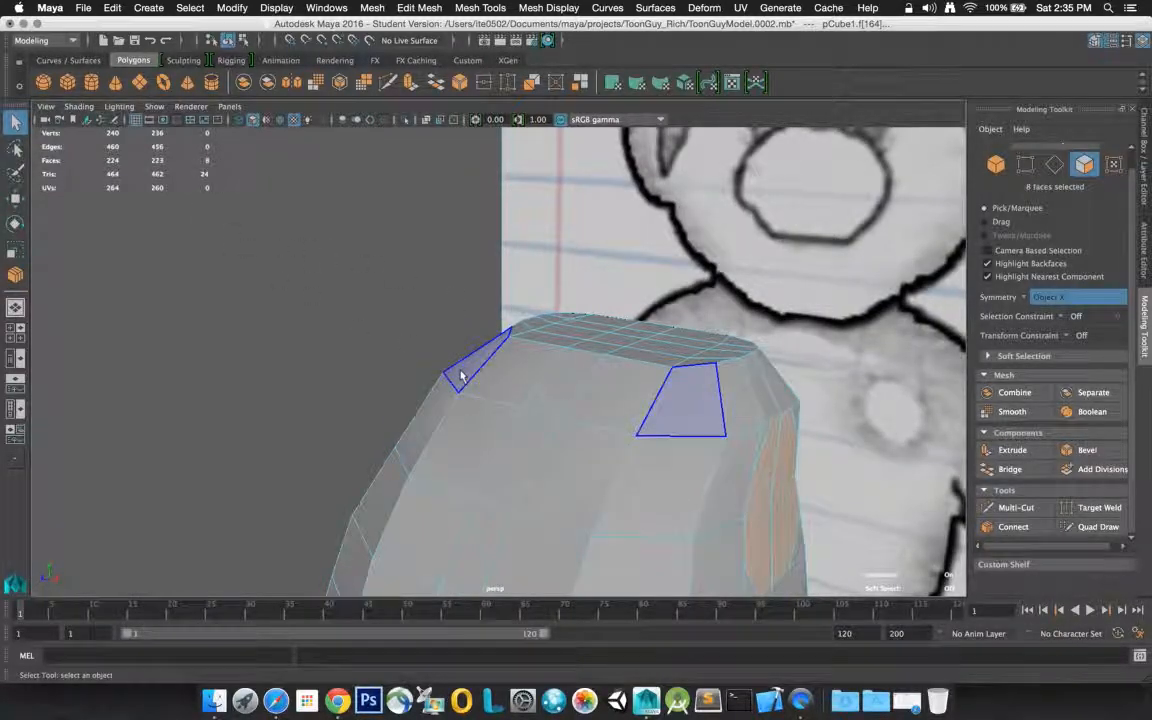
{"action": "left_click_drag", "start_coordinate": [505, 332], "coordinate": [707, 331], "text": "alt"}
{"action": "key", "text": "f"}
{"action": "scroll", "coordinate": [706, 332], "scroll_direction": "up", "scroll_amount": 3}
{"action": "scroll", "coordinate": [706, 332], "scroll_direction": "down", "scroll_amount": 6}
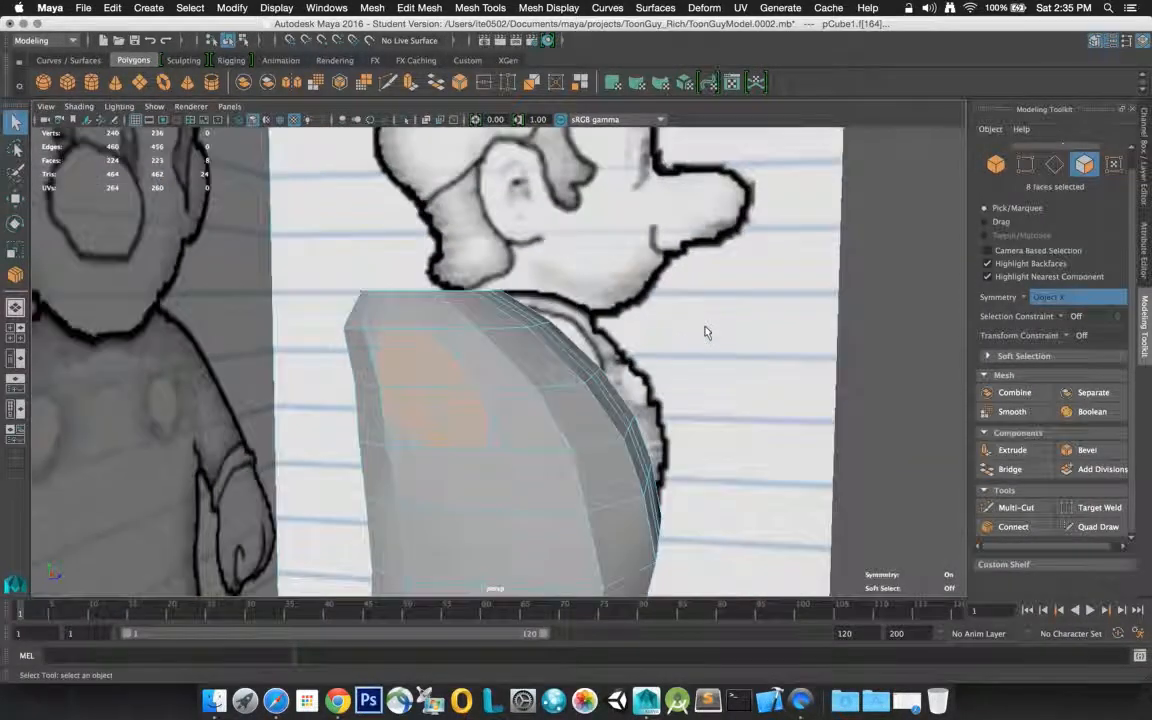
Extrude the selected shoulder faces outward with a thickness of 0 and a local translate Z of 1
{"action": "left_click", "coordinate": [1027, 455]}
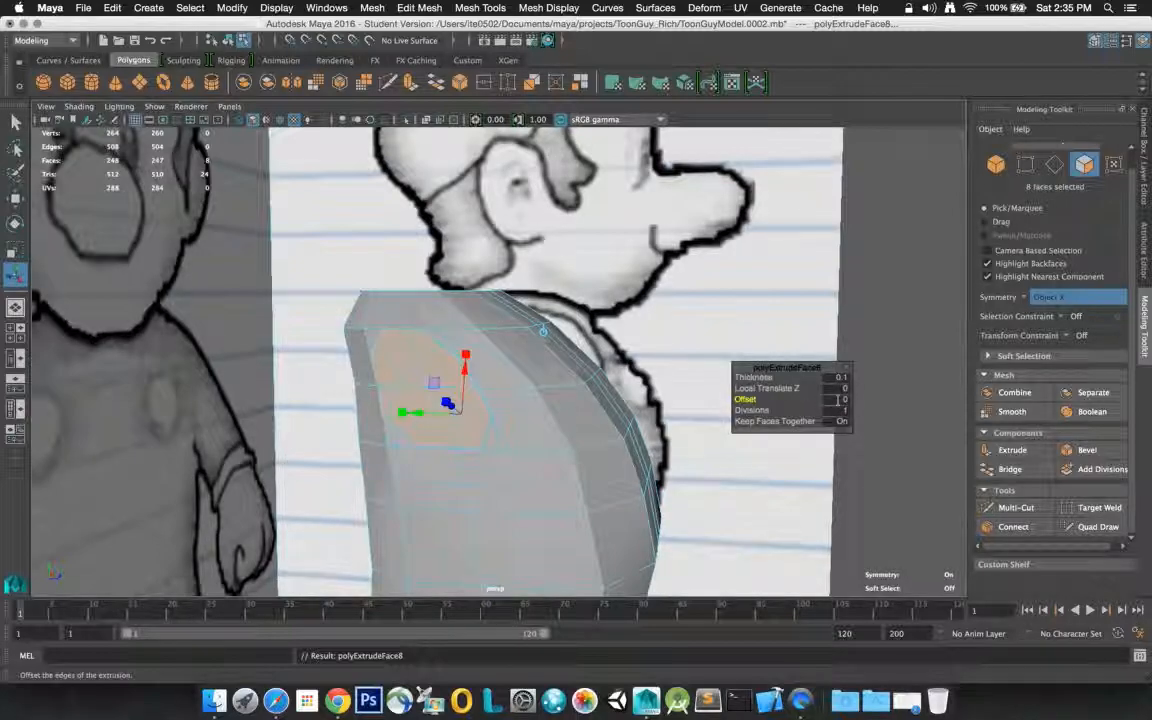
{"action": "left_click", "coordinate": [833, 377]}
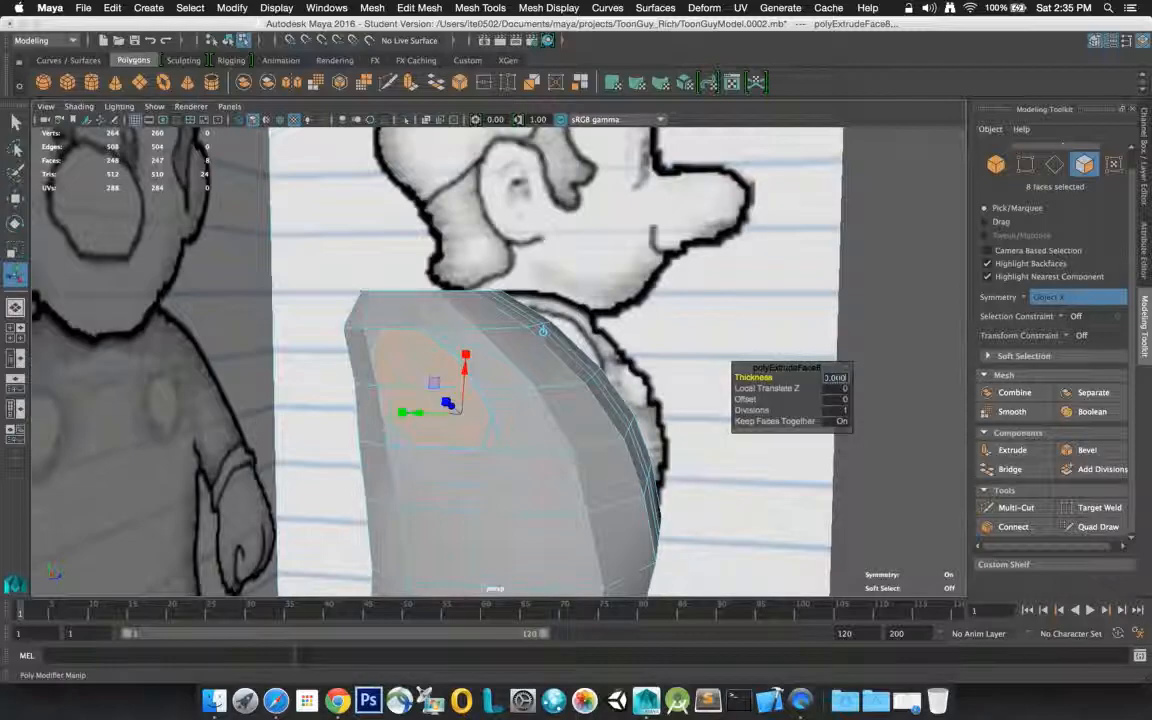
{"action": "key", "text": "Return"}
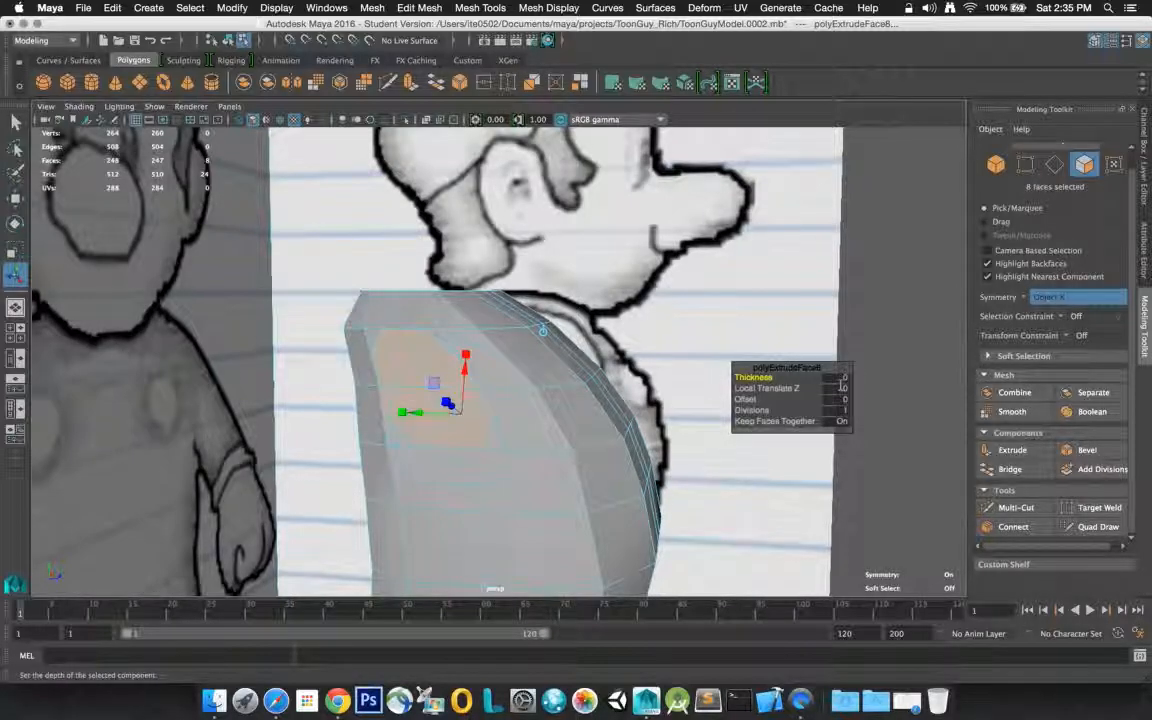
{"action": "left_click", "coordinate": [838, 388]}
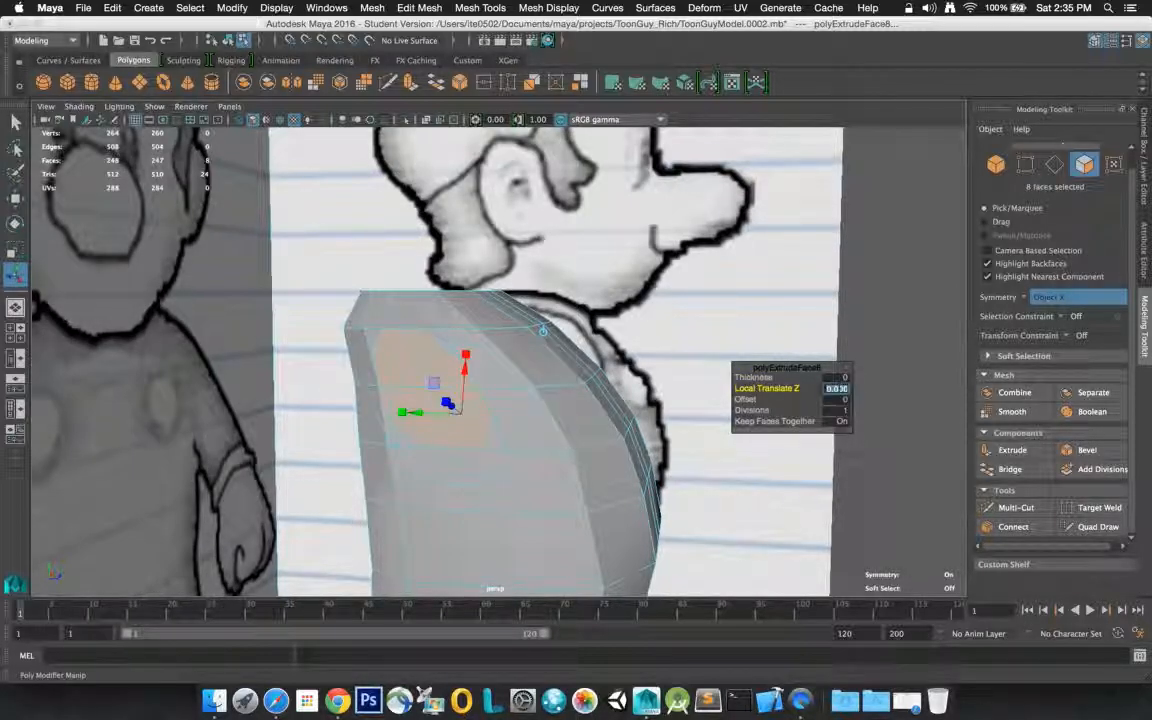
{"action": "key", "text": "Return"}
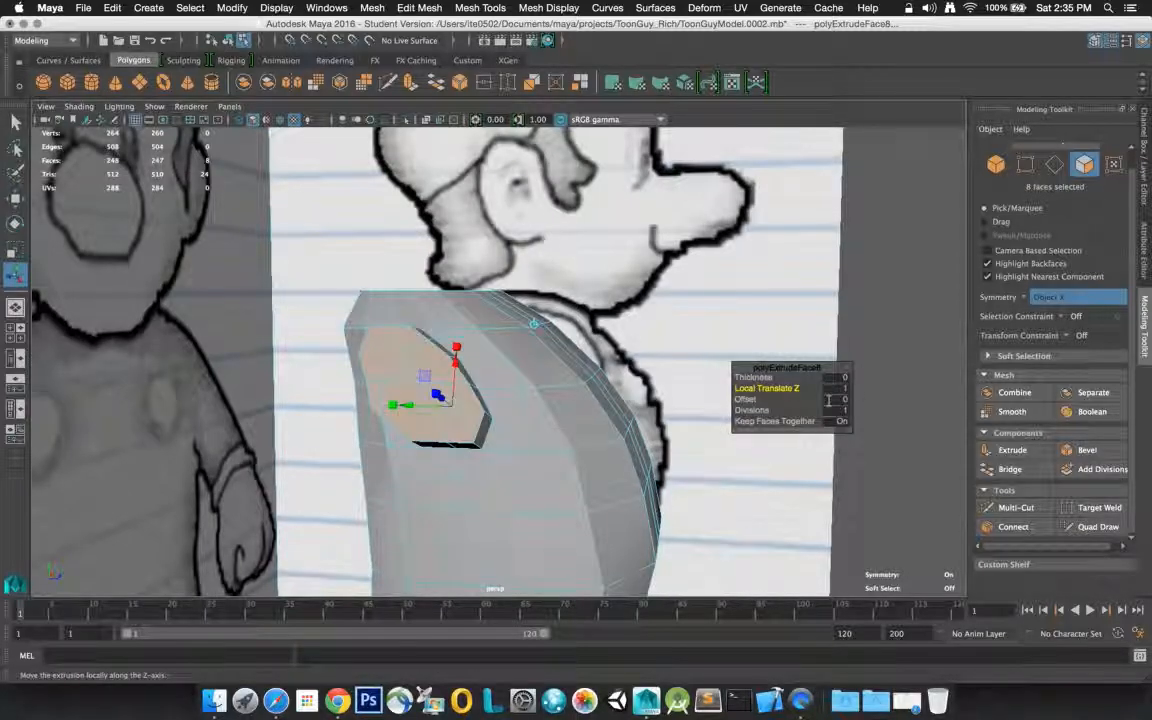
Move the end faces of both extruded shoulder stubs slightly downward to start the slope of the arms
{"action": "left_click_drag", "start_coordinate": [638, 347], "coordinate": [499, 347], "text": "alt"}
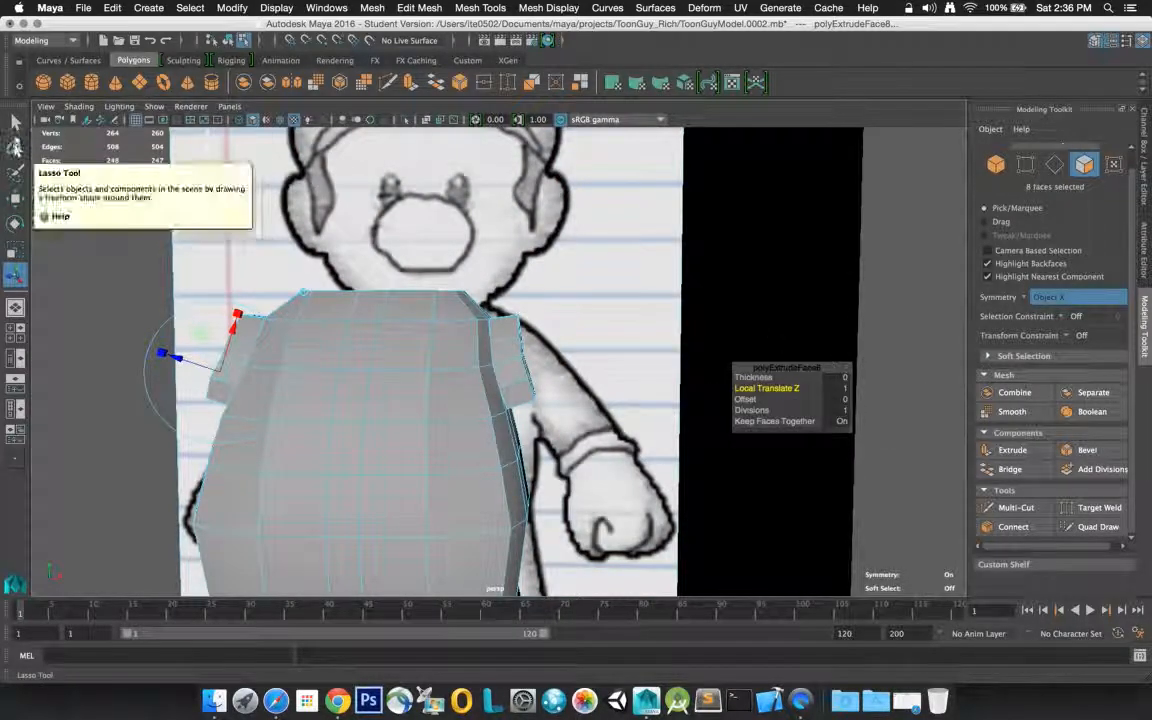
{"action": "left_click", "coordinate": [15, 122]}
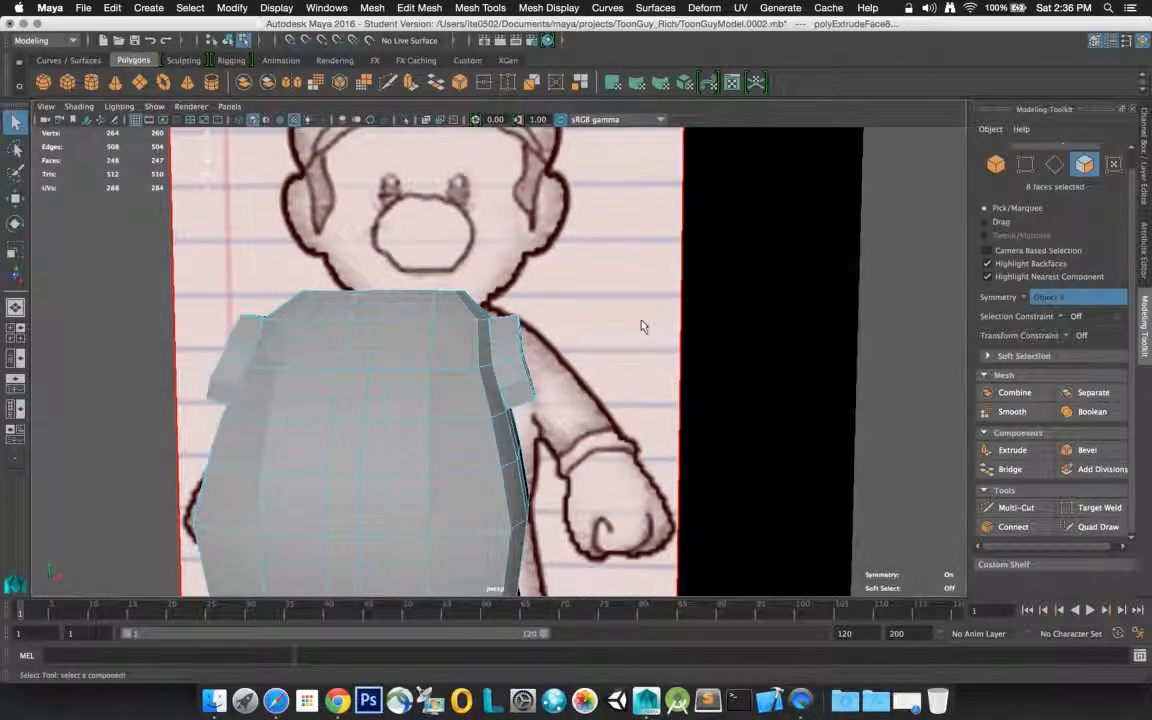
{"action": "left_click_drag", "start_coordinate": [642, 326], "coordinate": [728, 321], "text": "alt"}
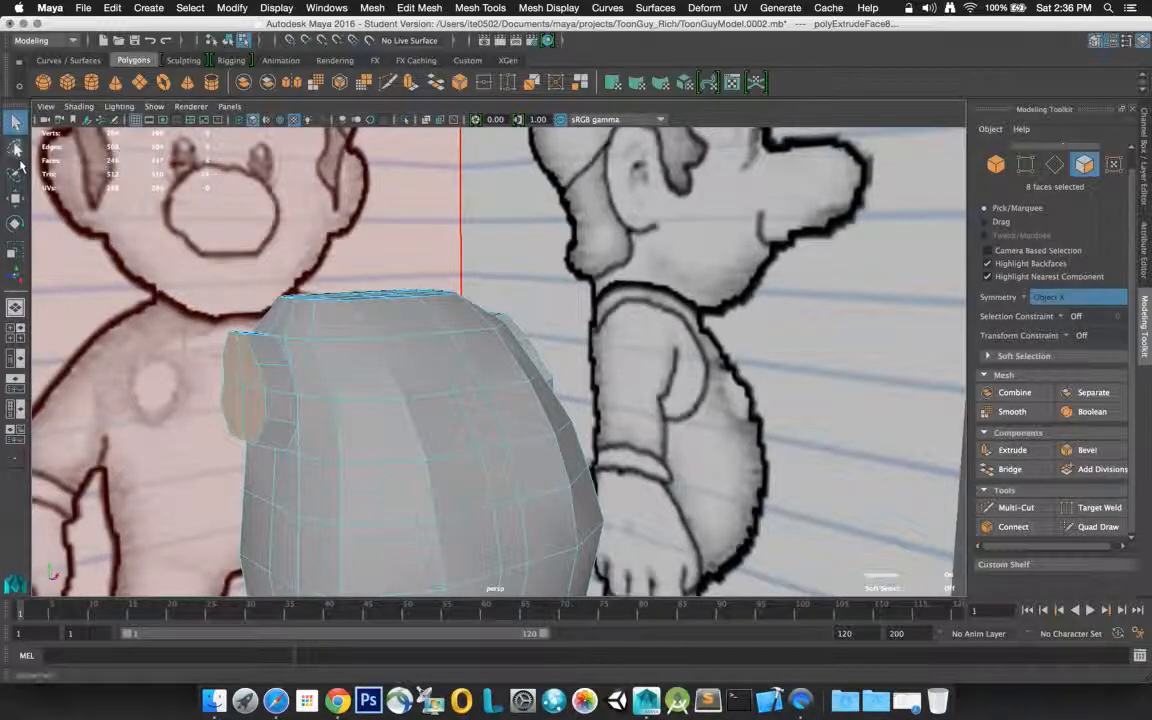
{"action": "left_click", "coordinate": [15, 199]}
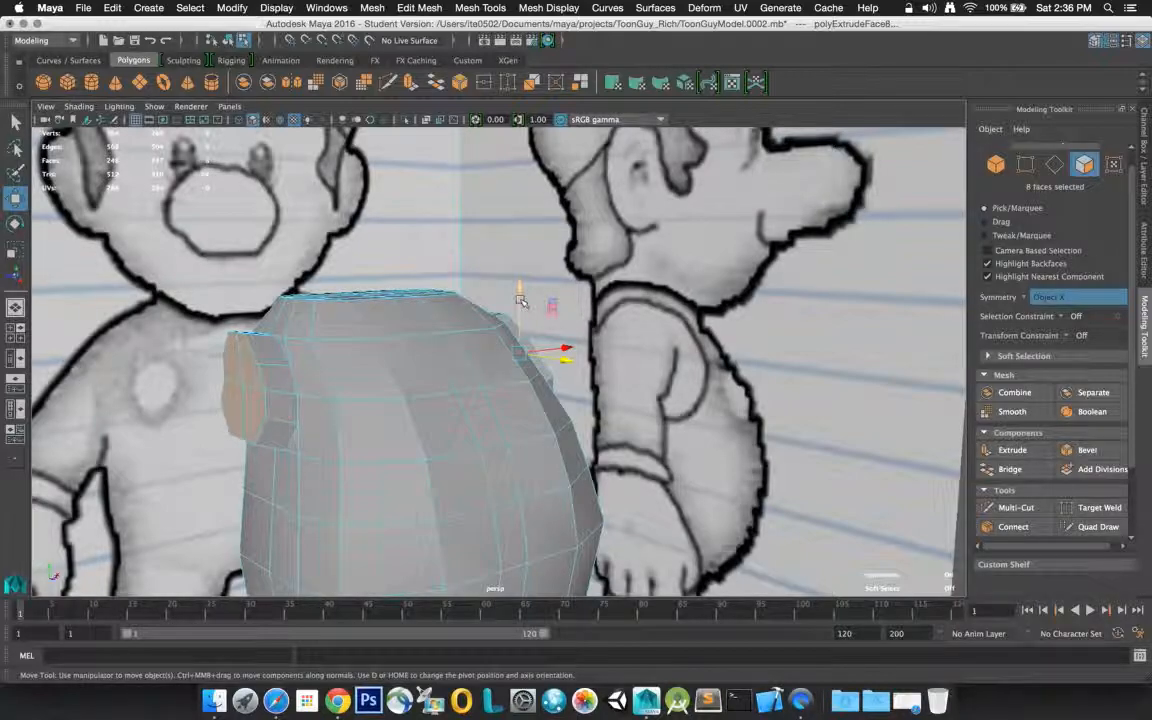
{"action": "left_click_drag", "start_coordinate": [520, 300], "coordinate": [519, 325]}
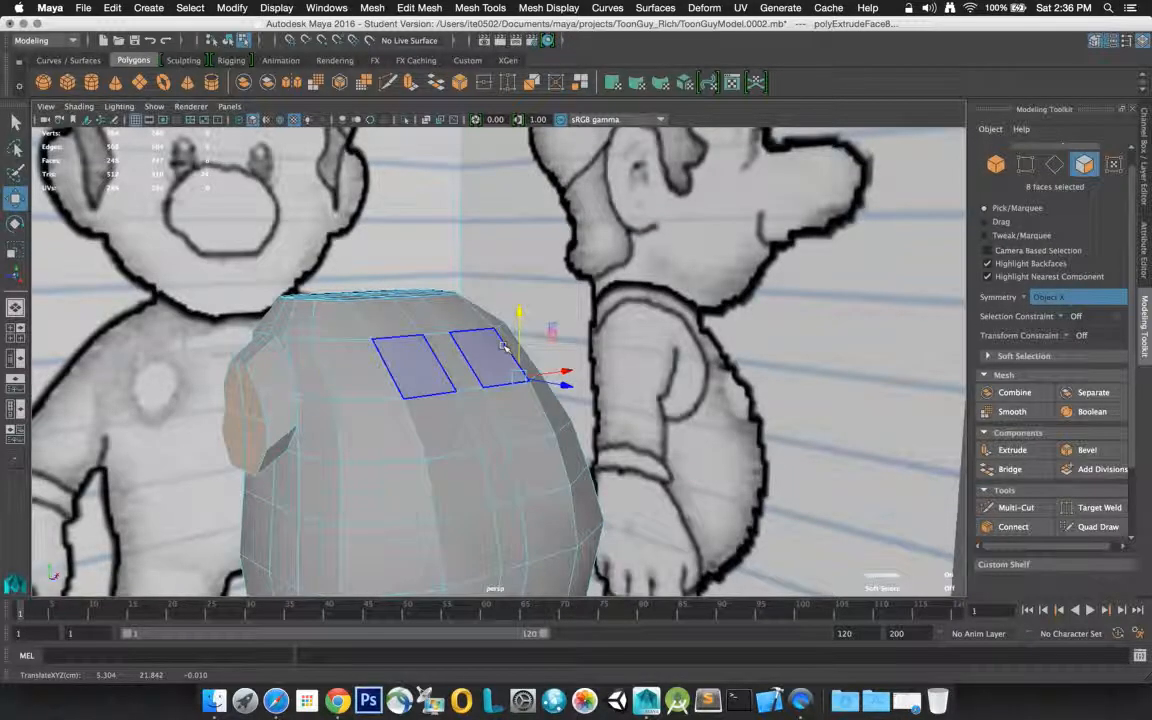
Return the body to object mode, frame it in the perspective view, and maximize the side view
{"action": "key", "text": "f"}
{"action": "key", "text": "space"}
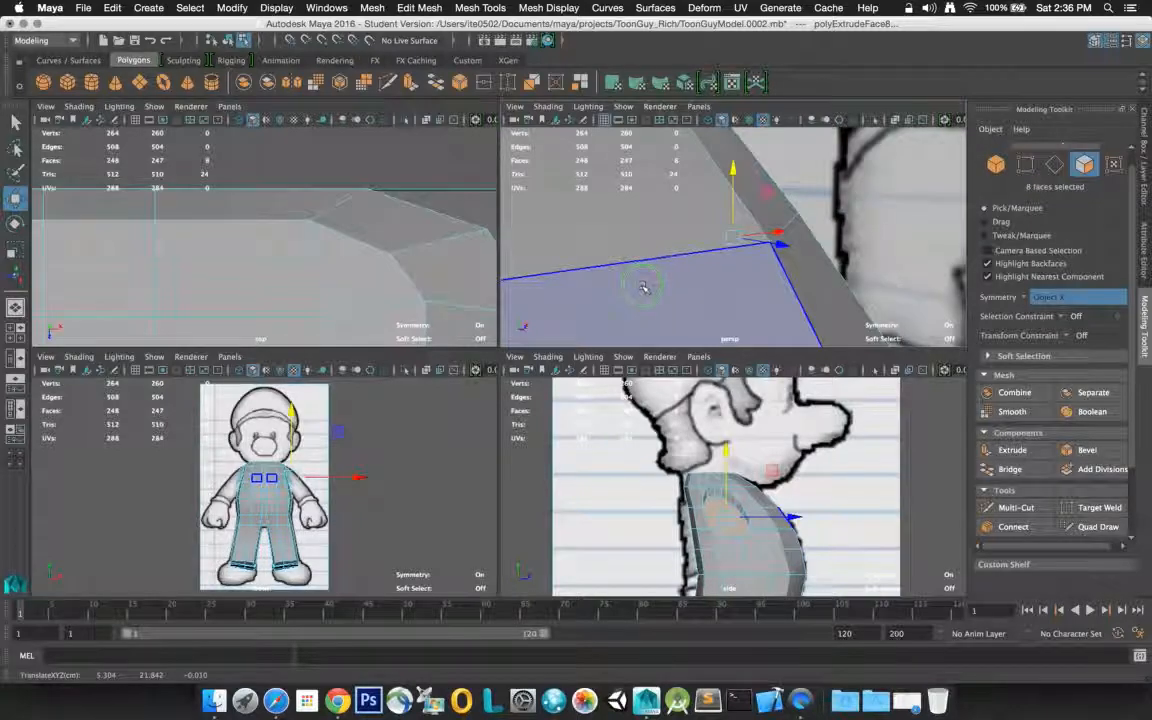
{"action": "right_click", "coordinate": [643, 287]}
{"action": "left_click", "coordinate": [672, 264]}
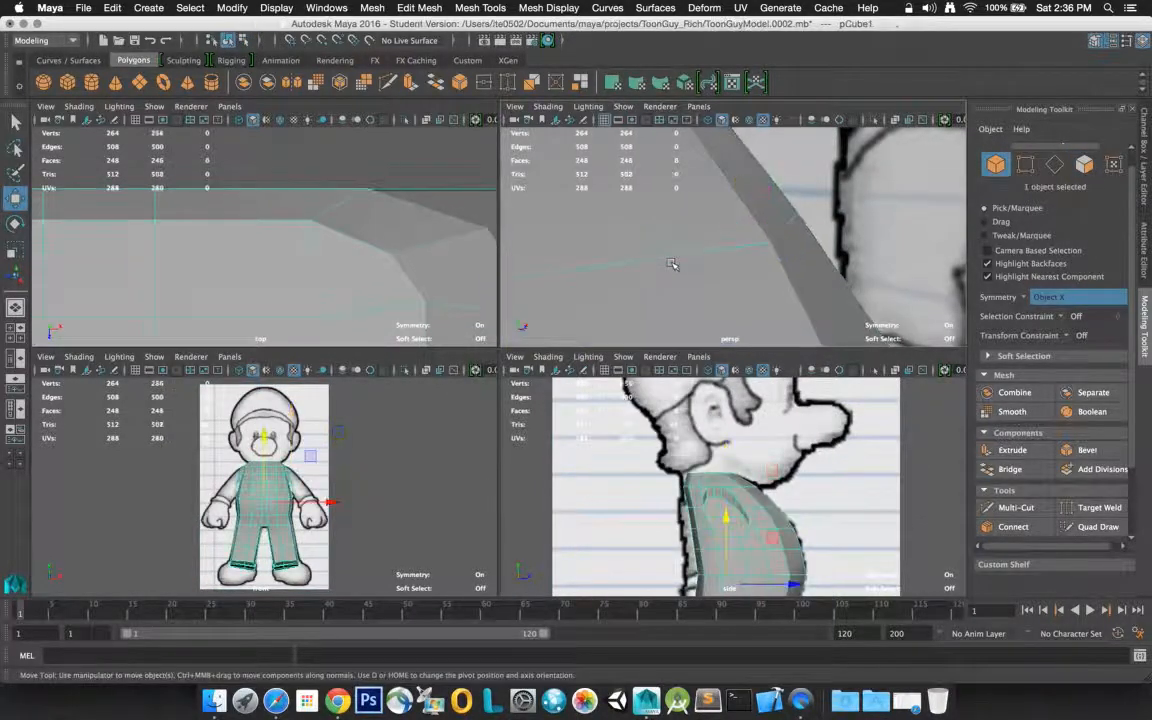
{"action": "key", "text": "f"}
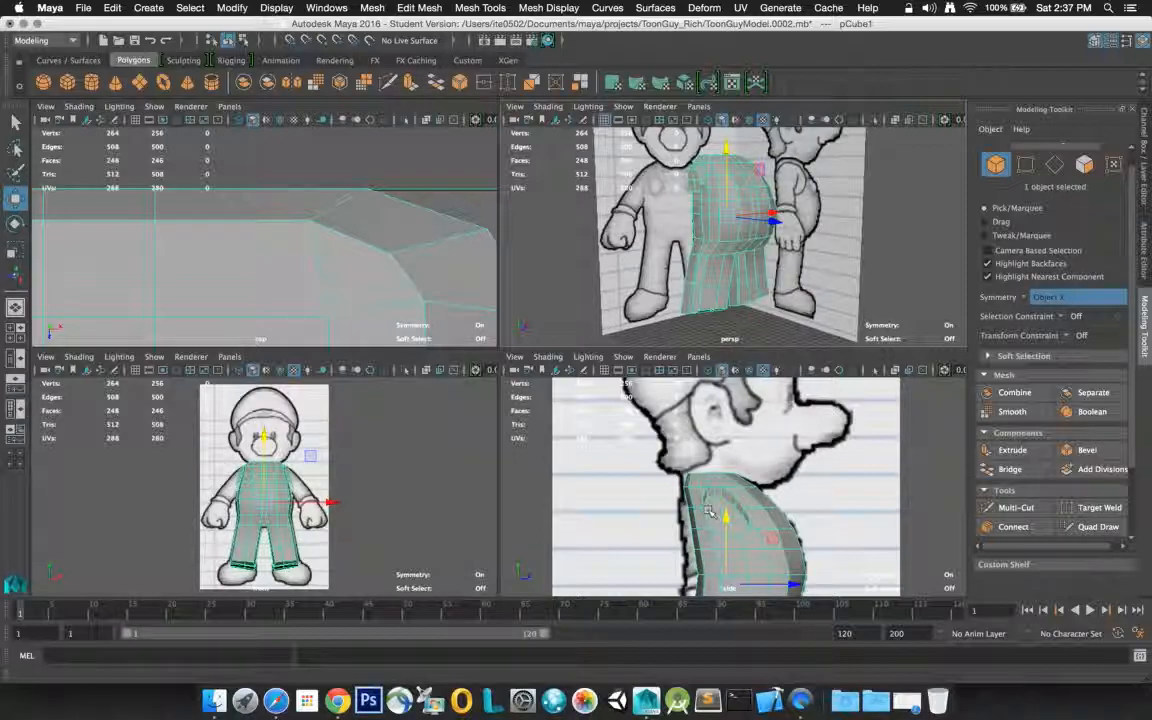
{"action": "left_click", "coordinate": [884, 471]}
{"action": "key", "text": "space"}
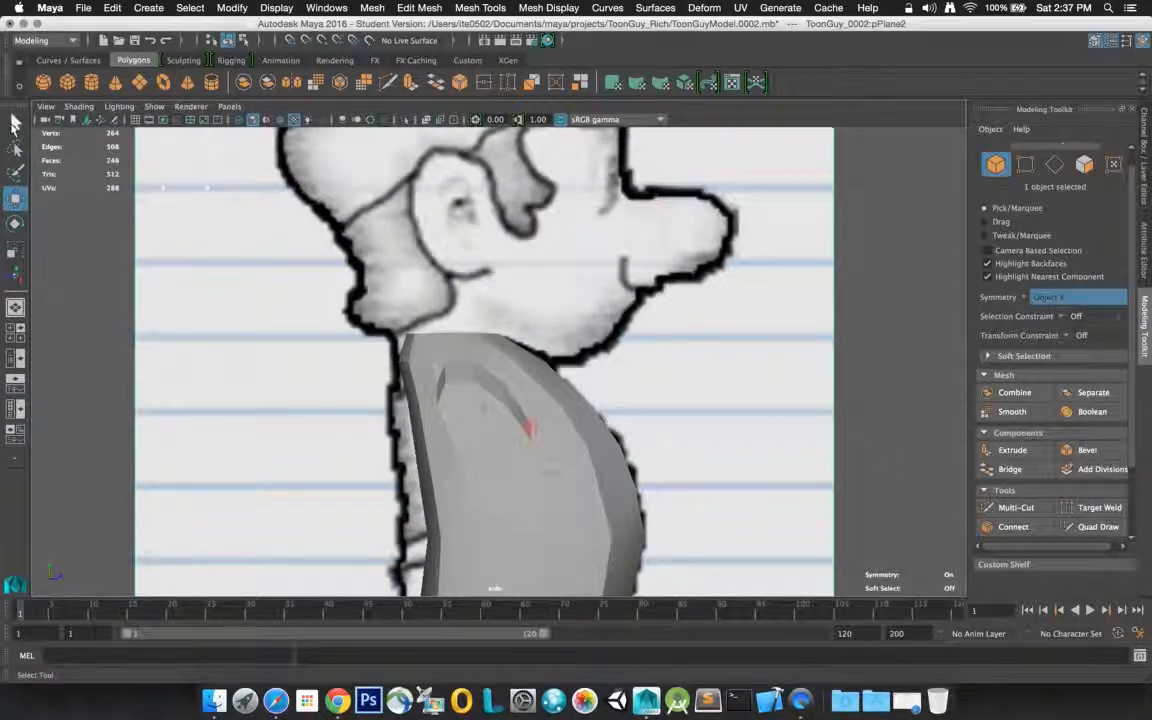
Try X-ray display of active components on the body by selecting a face on the upper rim of the shoulder stub
{"action": "left_click", "coordinate": [14, 122]}
{"action": "left_click", "coordinate": [489, 420]}
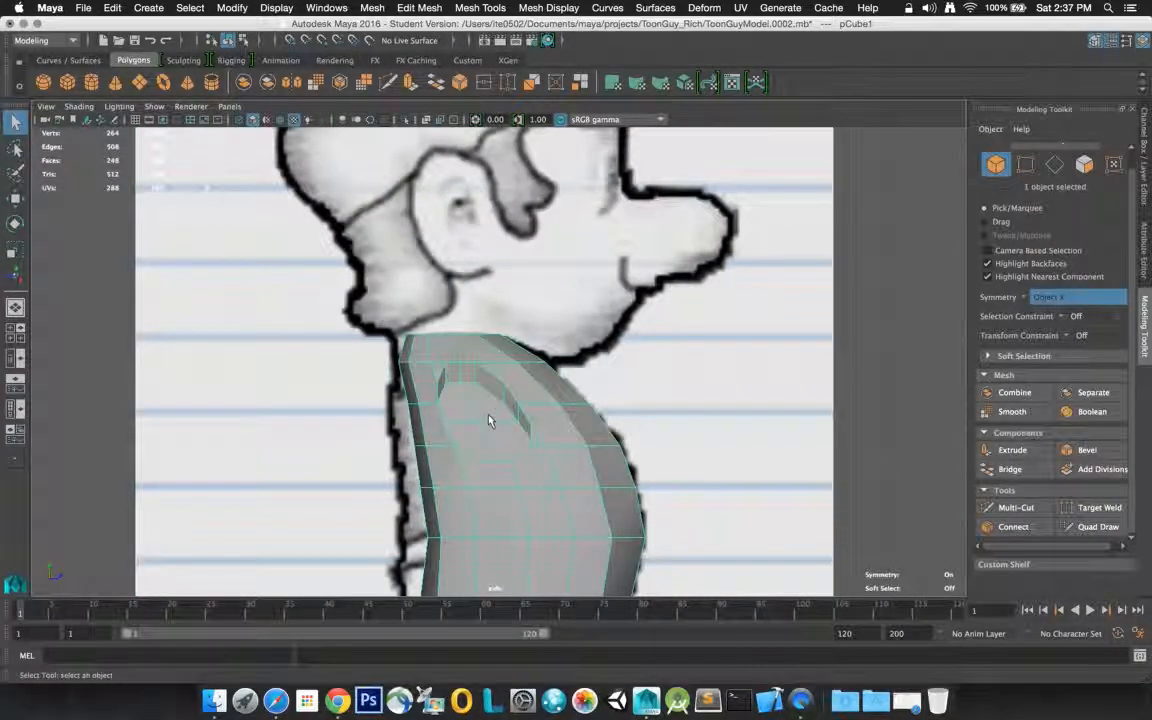
{"action": "left_click", "coordinate": [440, 119]}
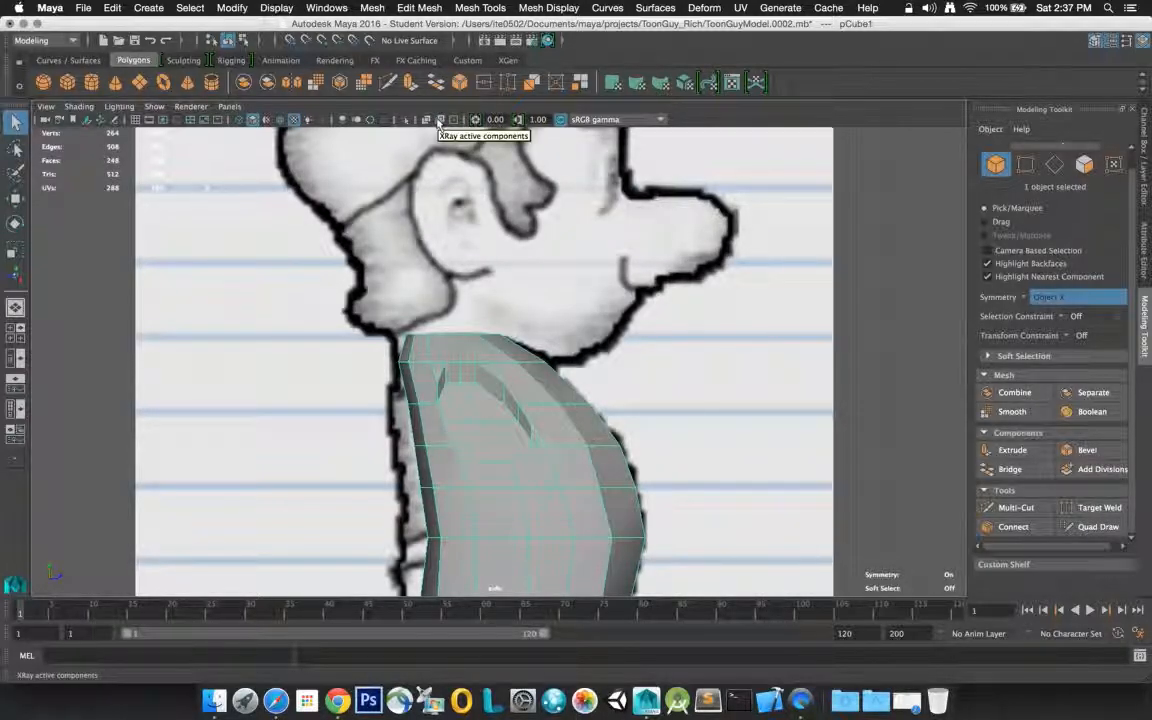
{"action": "right_click", "coordinate": [493, 482]}
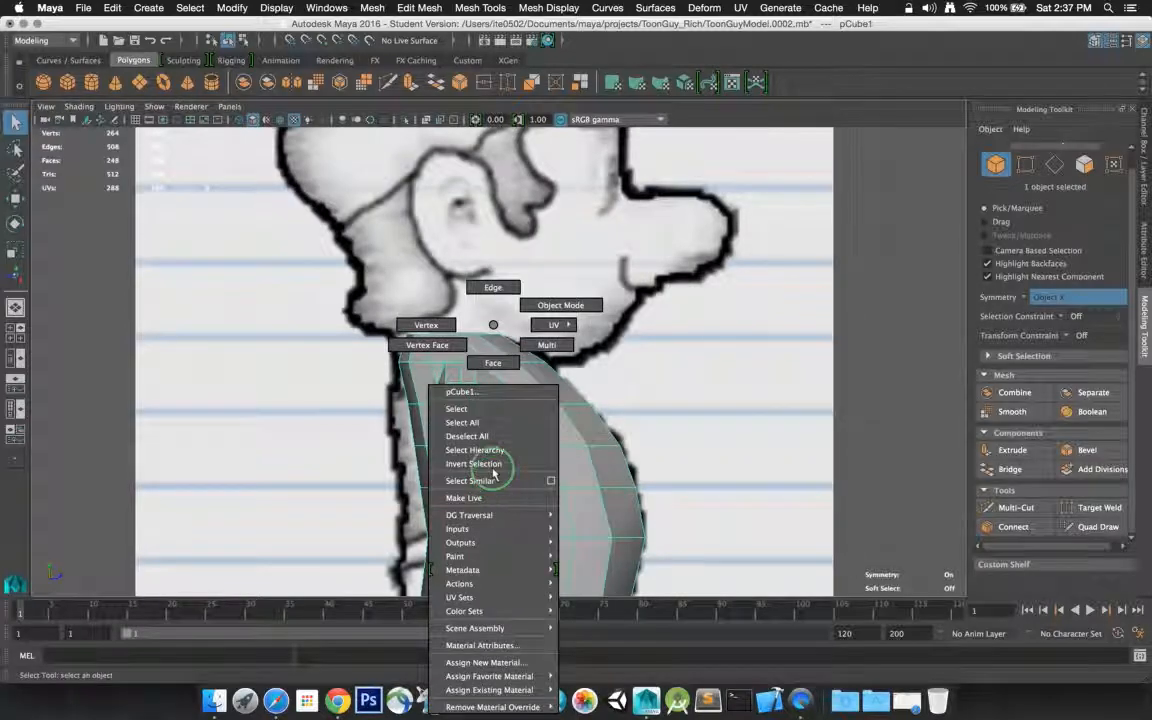
{"action": "left_click", "coordinate": [492, 362]}
{"action": "left_click", "coordinate": [470, 375]}
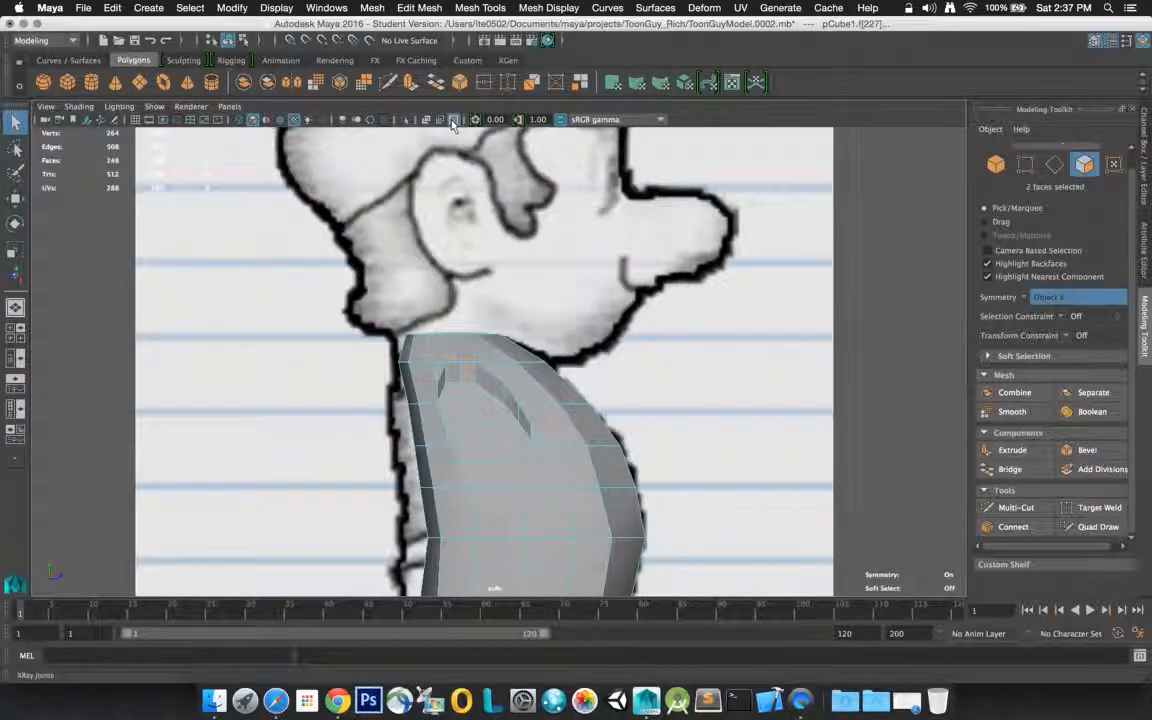
Return to object mode, select the body, and turn on X-ray display in the side view
{"action": "right_click", "coordinate": [492, 308]}
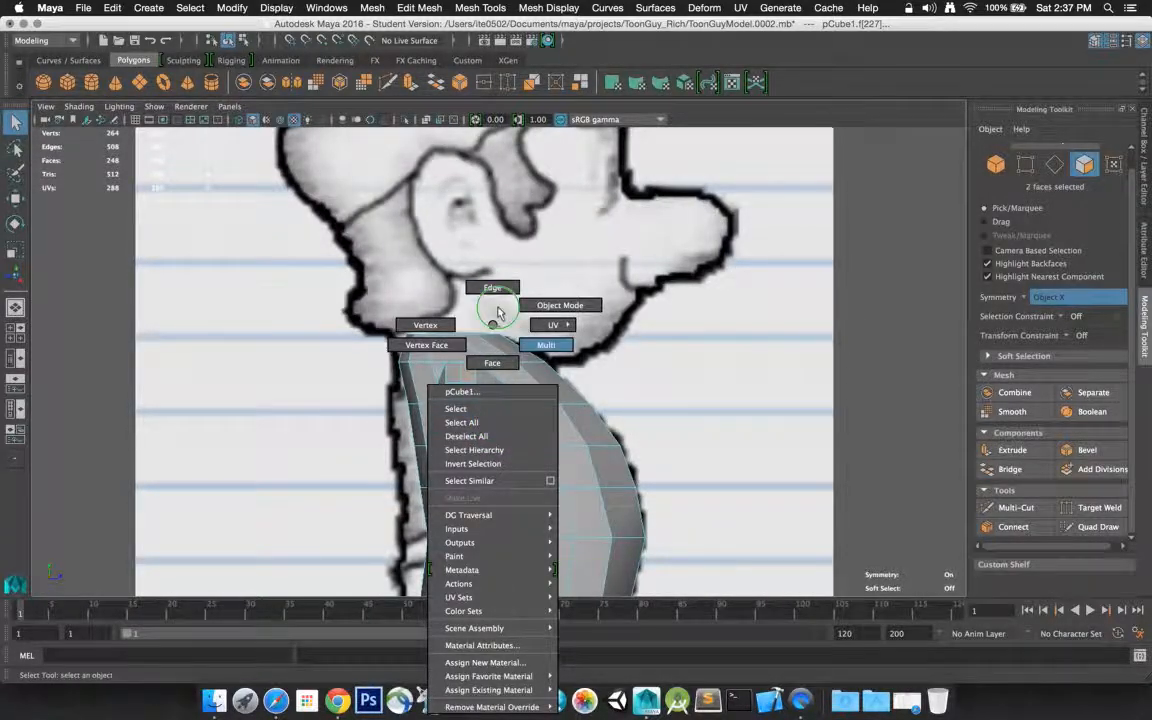
{"action": "left_click", "coordinate": [552, 306]}
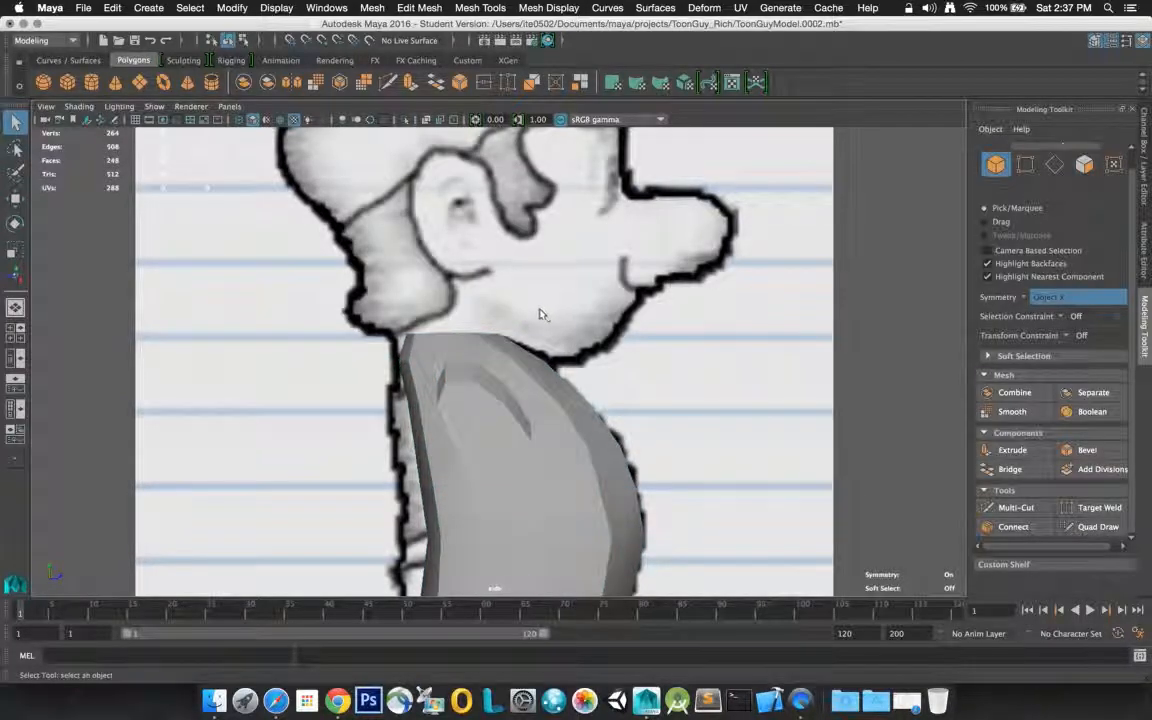
{"action": "left_click", "coordinate": [475, 413]}
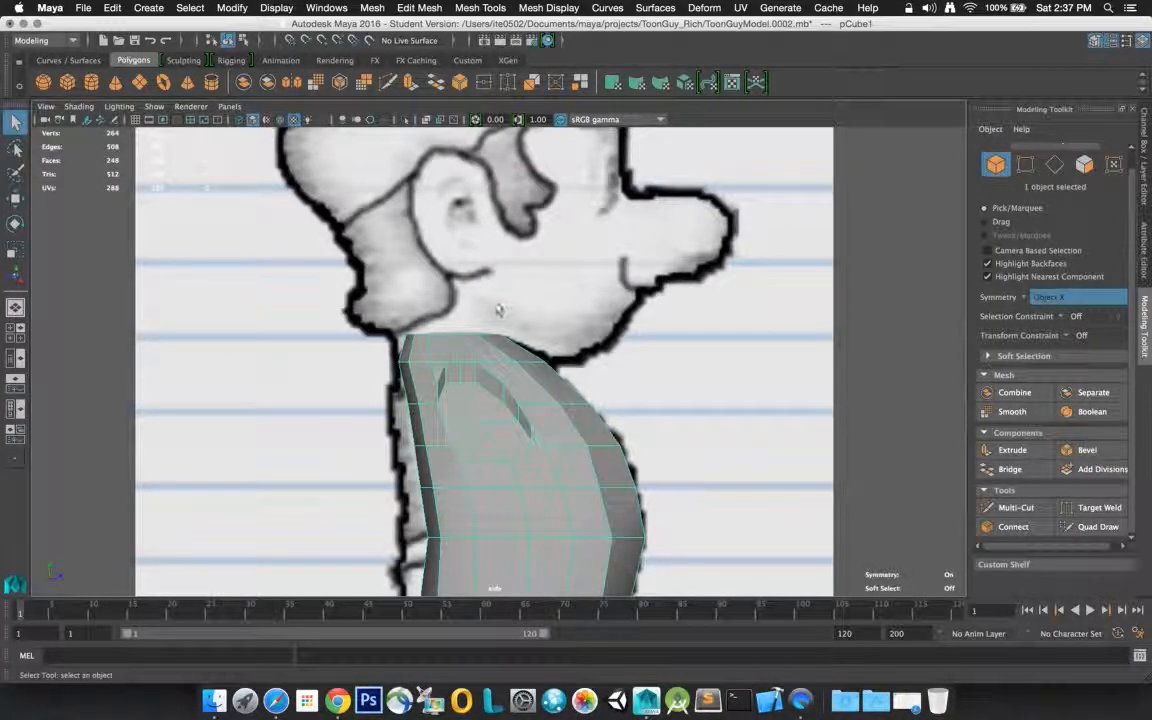
{"action": "left_click", "coordinate": [426, 121]}
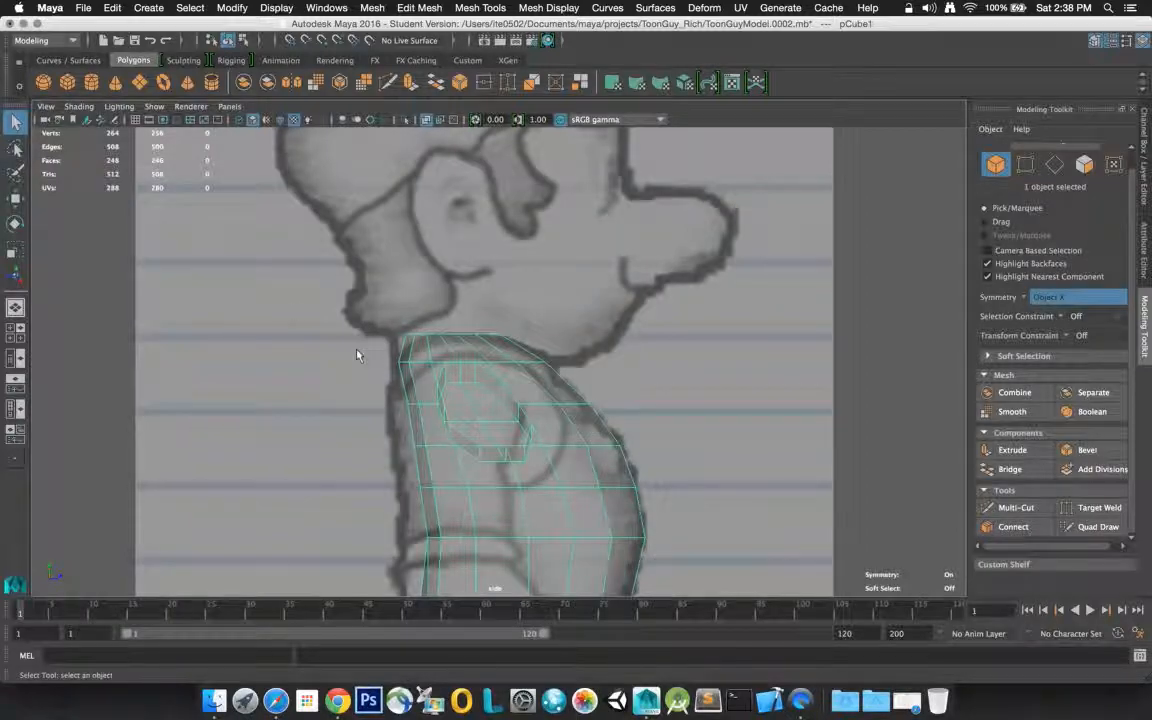
Undo the shoulder stub extrusions and the corner edges that were connected for the arm openings
{"action": "key", "text": "super+z"}
{"action": "key", "text": "super+z"}
{"action": "key", "text": "super+z"}
{"action": "key", "text": "super+z"}
{"action": "key", "text": "super+z"}
{"action": "key", "text": "super+z"}
{"action": "key", "text": "super+z"}
{"action": "key", "text": "super+z"}
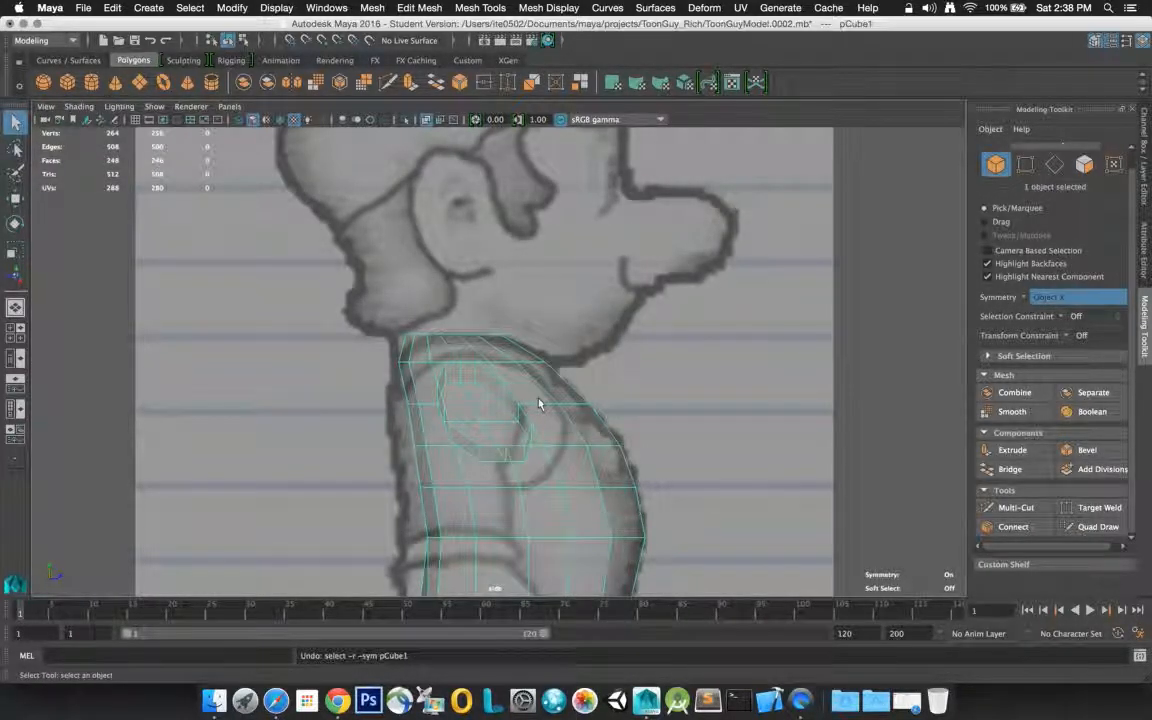
{"action": "key", "text": "super+z"}
{"action": "key", "text": "super+z"}
{"action": "key", "text": "super+z"}
{"action": "key", "text": "super+z"}
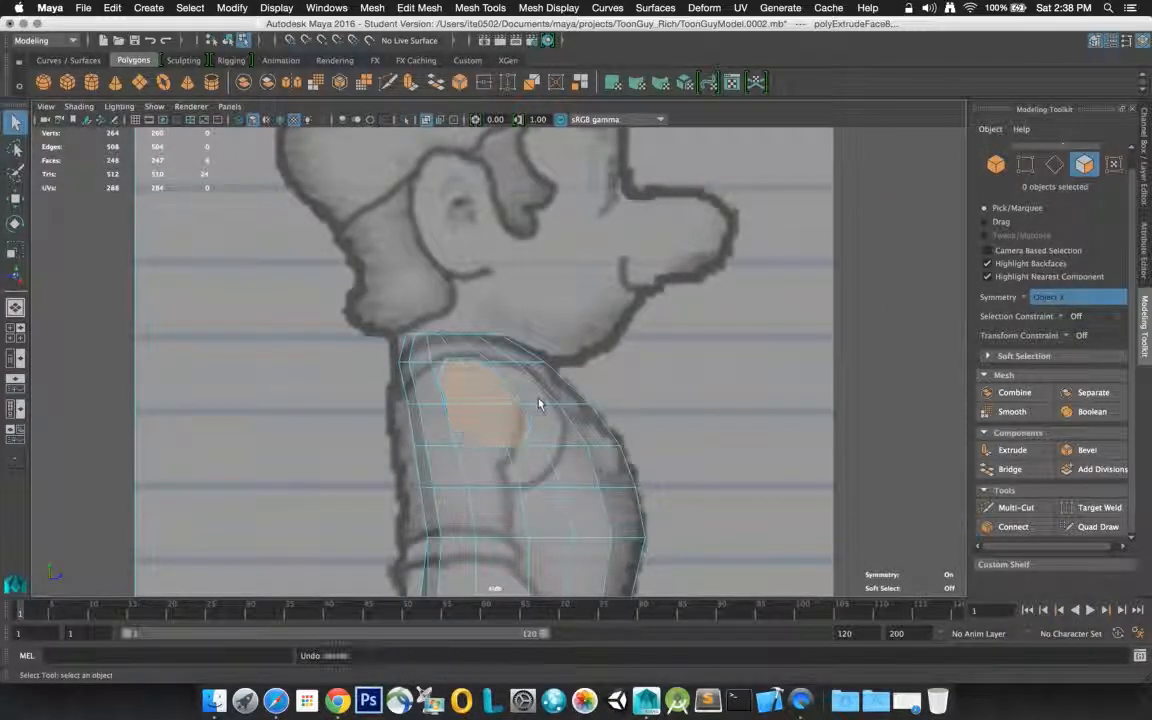
{"action": "key", "text": "super+z"}
{"action": "key", "text": "super+z"}
{"action": "key", "text": "super+z"}
{"action": "key", "text": "super+z"}
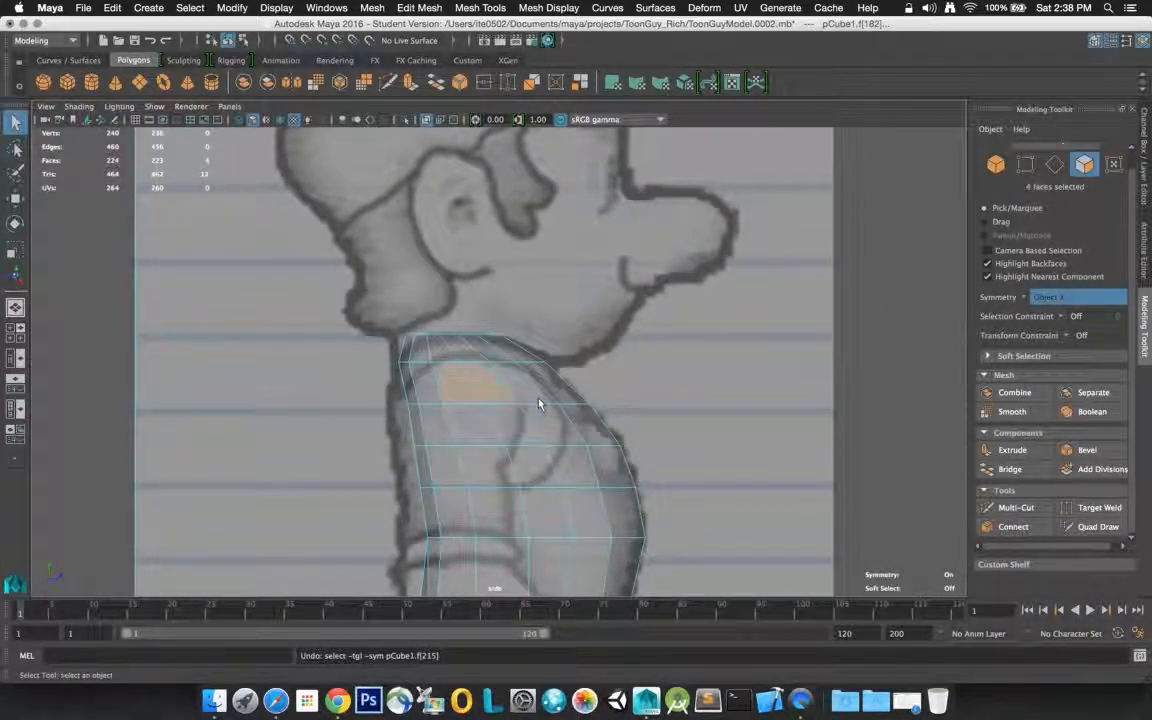
{"action": "key", "text": "super+z"}
{"action": "key", "text": "super+z"}
{"action": "key", "text": "super+z"}
{"action": "key", "text": "super+z"}
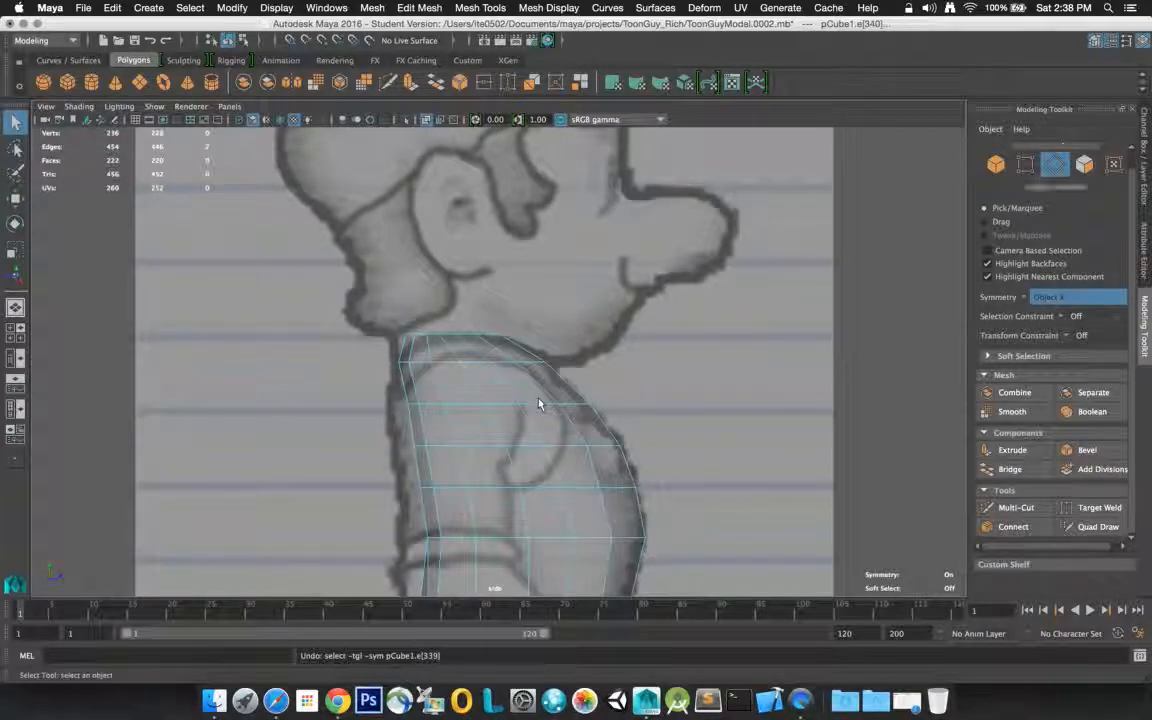
{"action": "key", "text": "super+z"}
{"action": "key", "text": "super+z"}
{"action": "key", "text": "super+z"}
{"action": "key", "text": "super+z"}
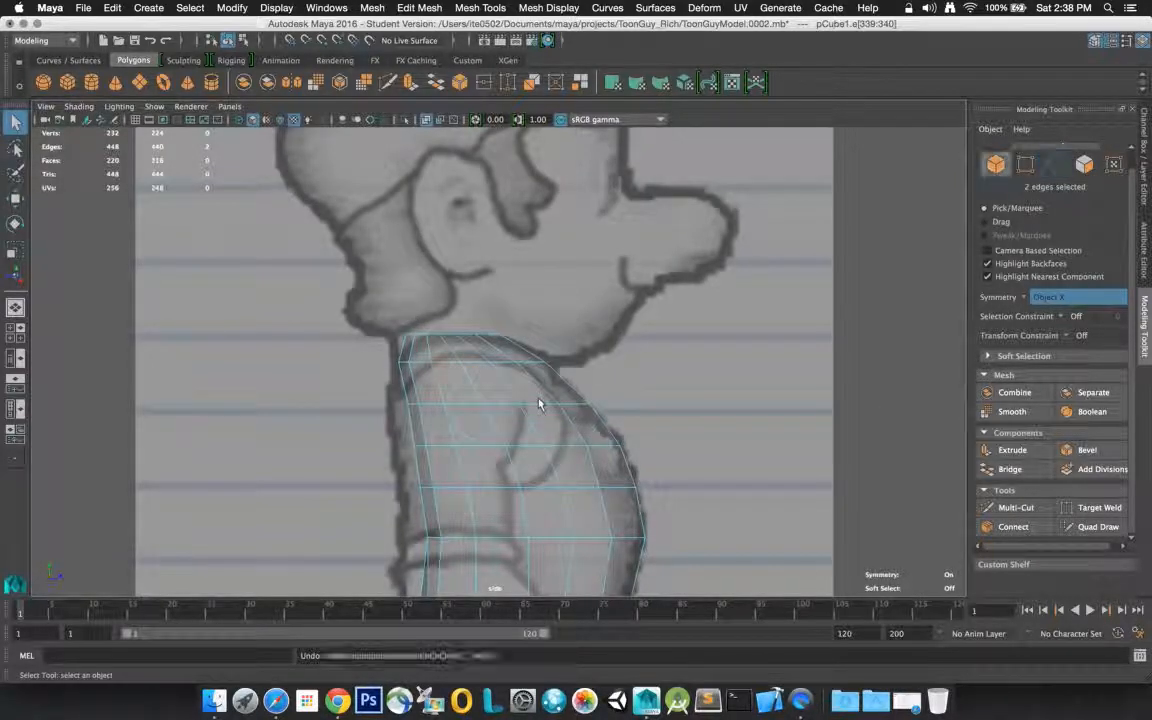
{"action": "key", "text": "super+z"}
{"action": "key", "text": "super+z"}
{"action": "key", "text": "super+z"}
{"action": "key", "text": "super+z"}
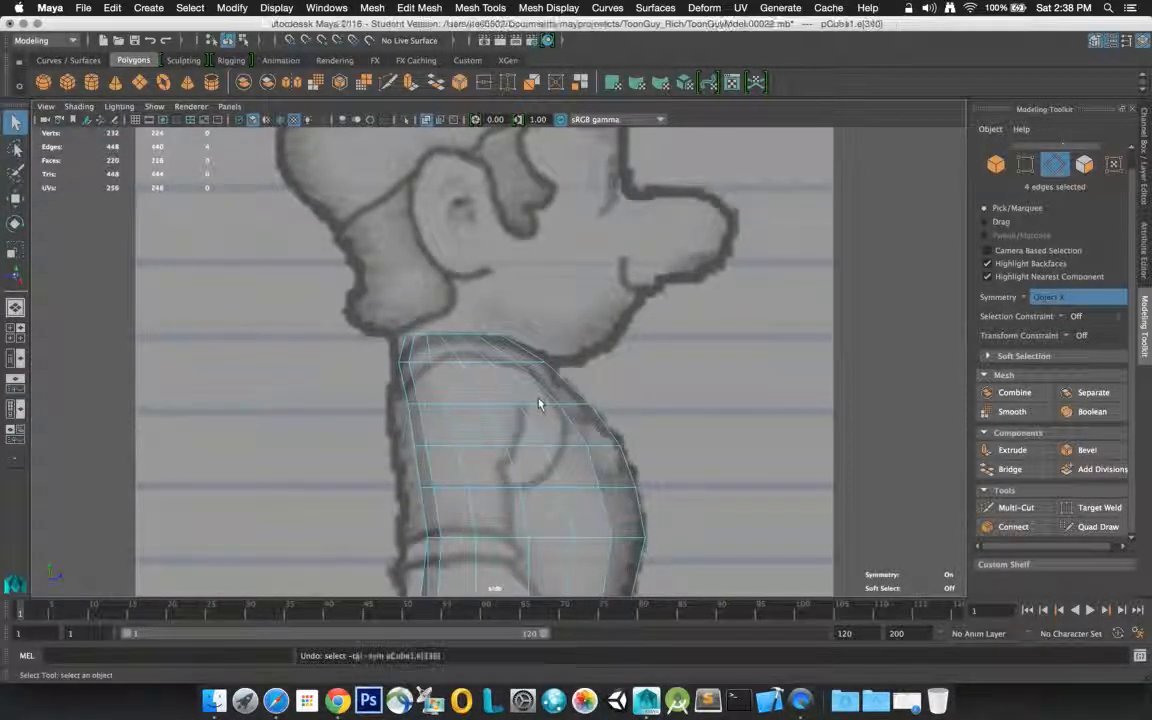
{"action": "key", "text": "super+z"}
{"action": "key", "text": "super+z"}
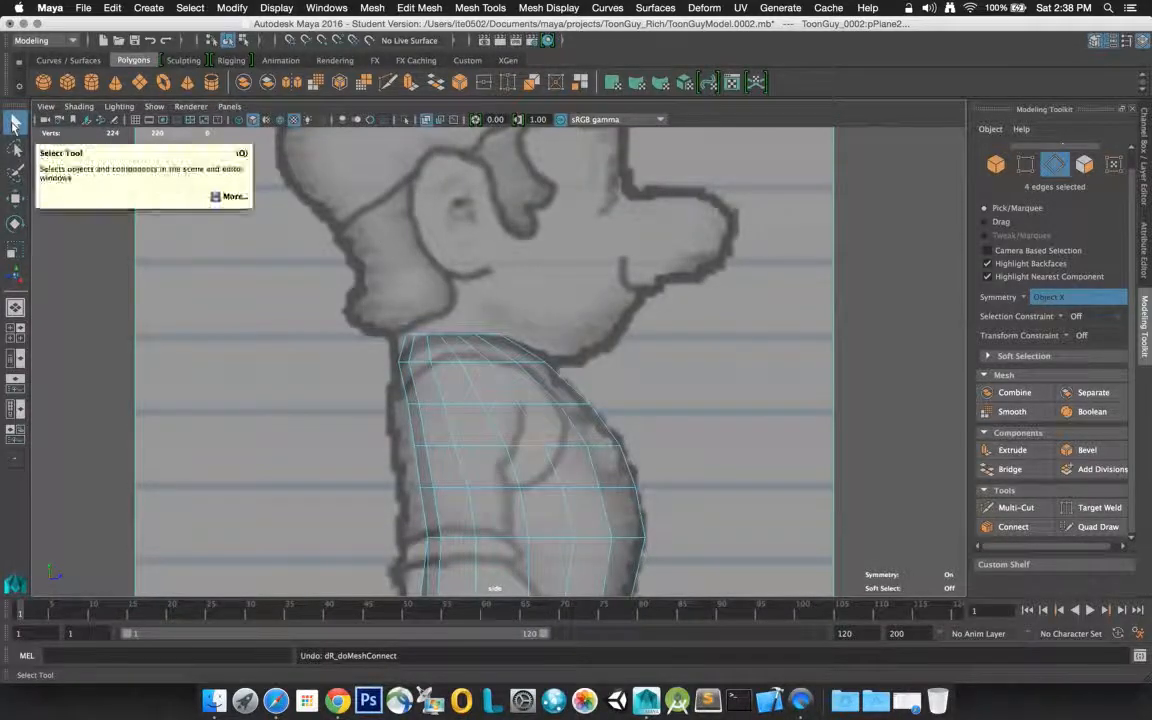
Connect the two edges meeting at the upper back corner of the shoulder area to cut that corner diagonally
{"action": "left_click", "coordinate": [14, 121]}
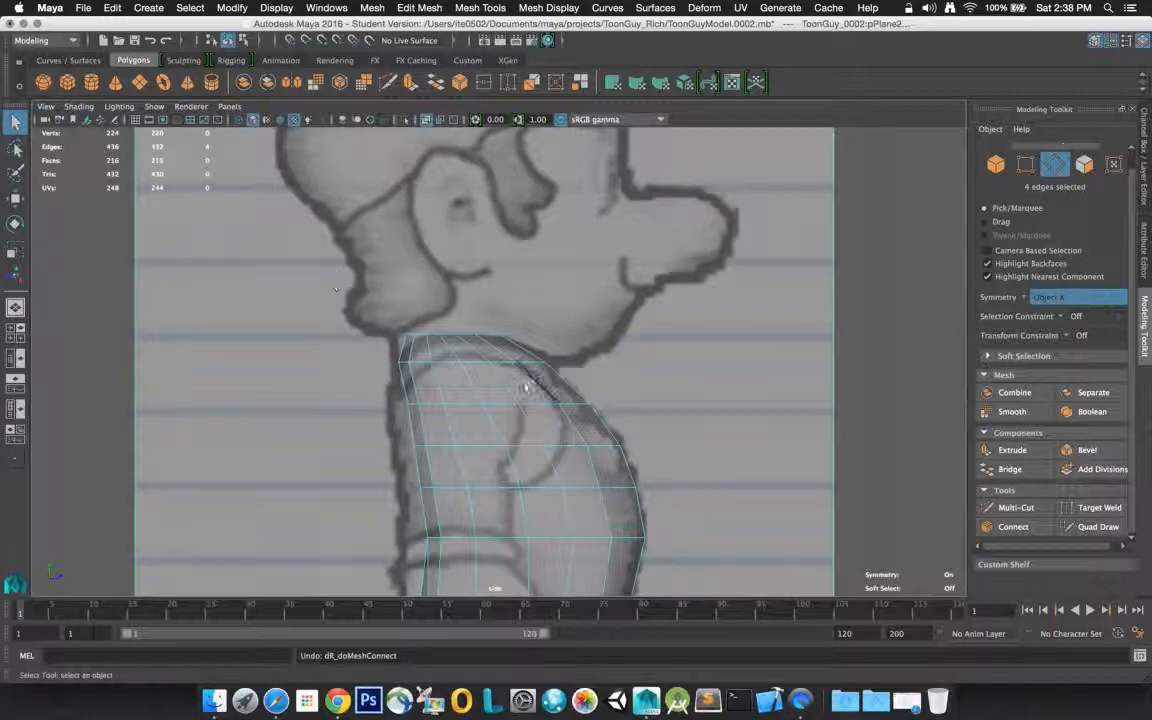
{"action": "left_click", "coordinate": [426, 367]}
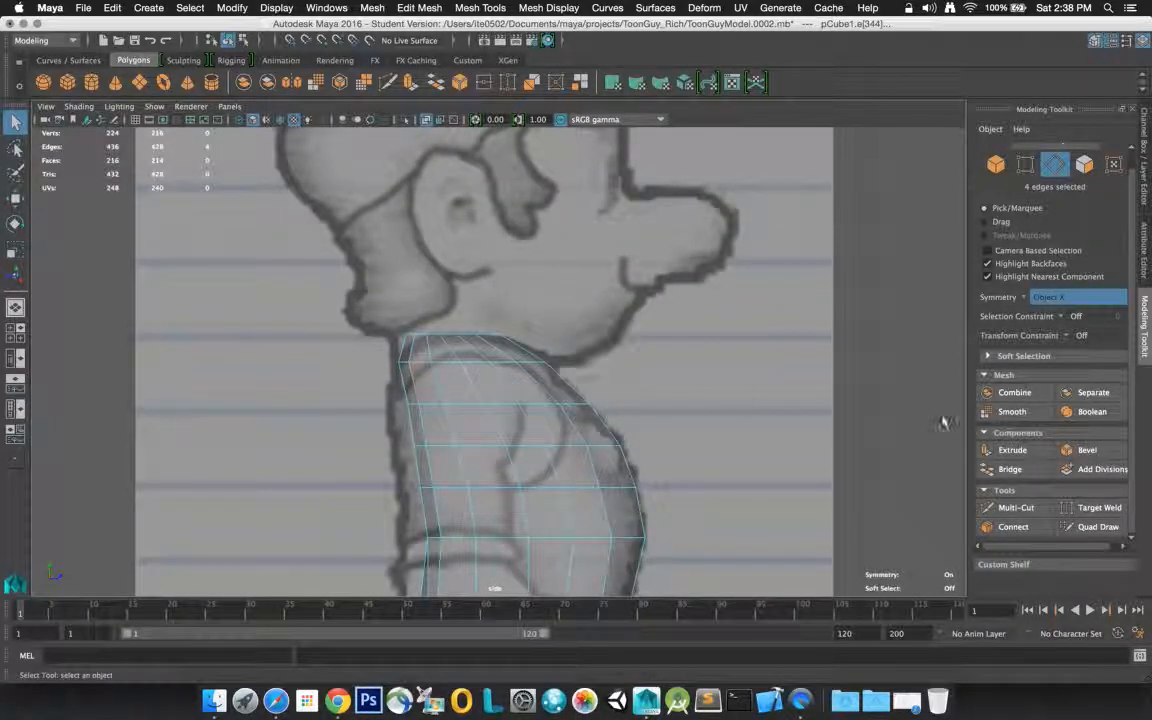
{"action": "left_click", "coordinate": [1022, 527]}
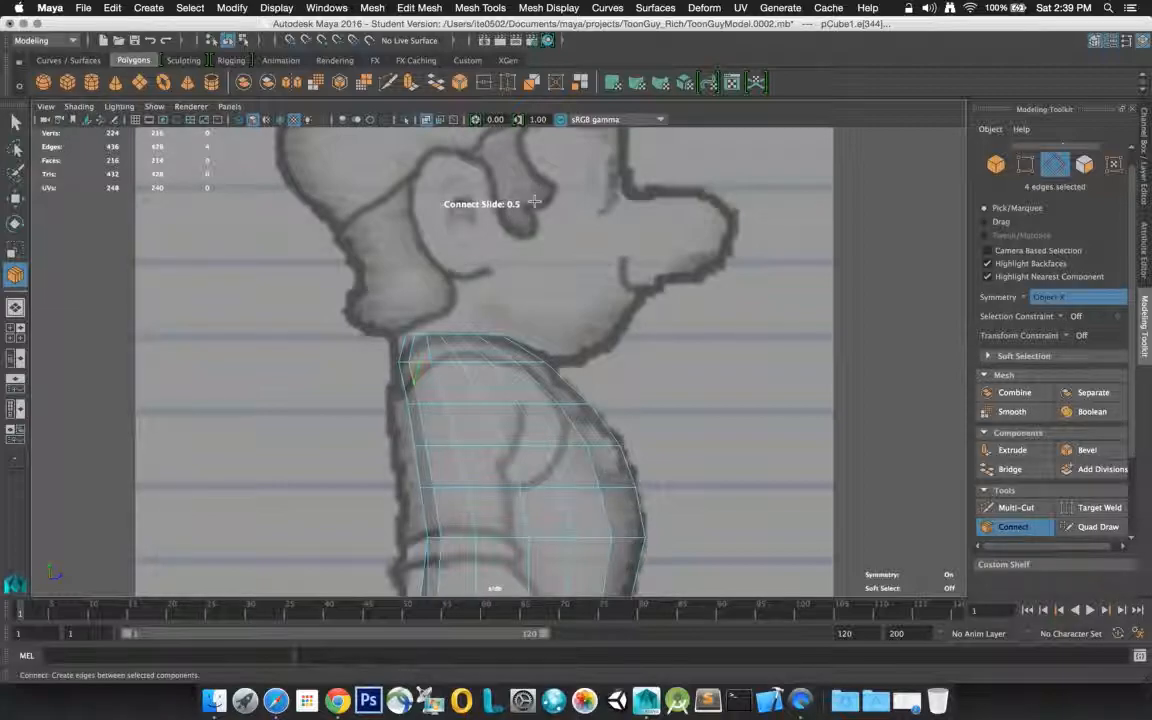
{"action": "left_click", "coordinate": [421, 365]}
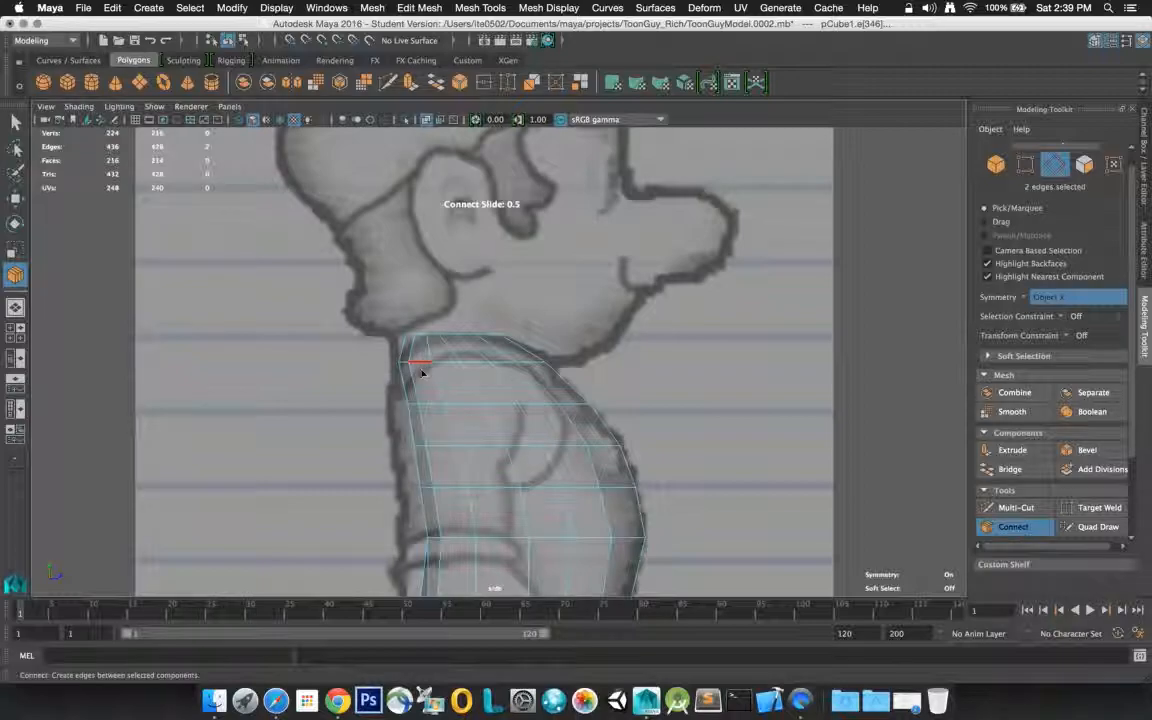
{"action": "left_click", "coordinate": [416, 376], "text": "shift"}
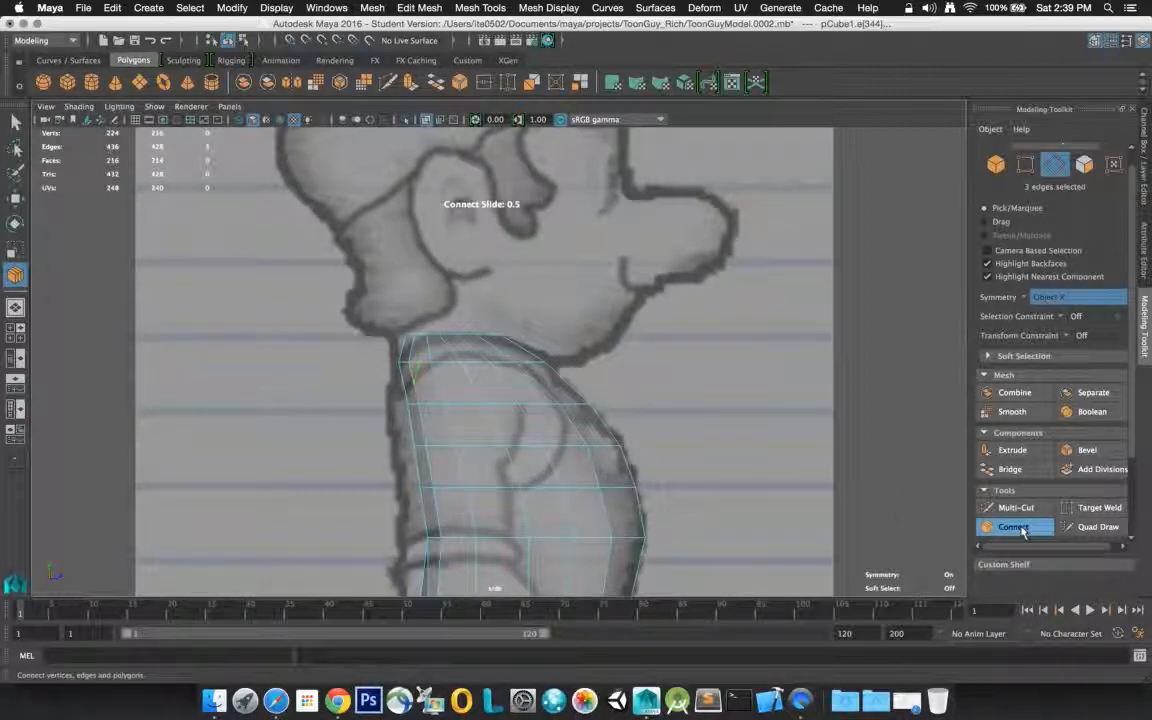
{"action": "left_click", "coordinate": [1018, 528]}
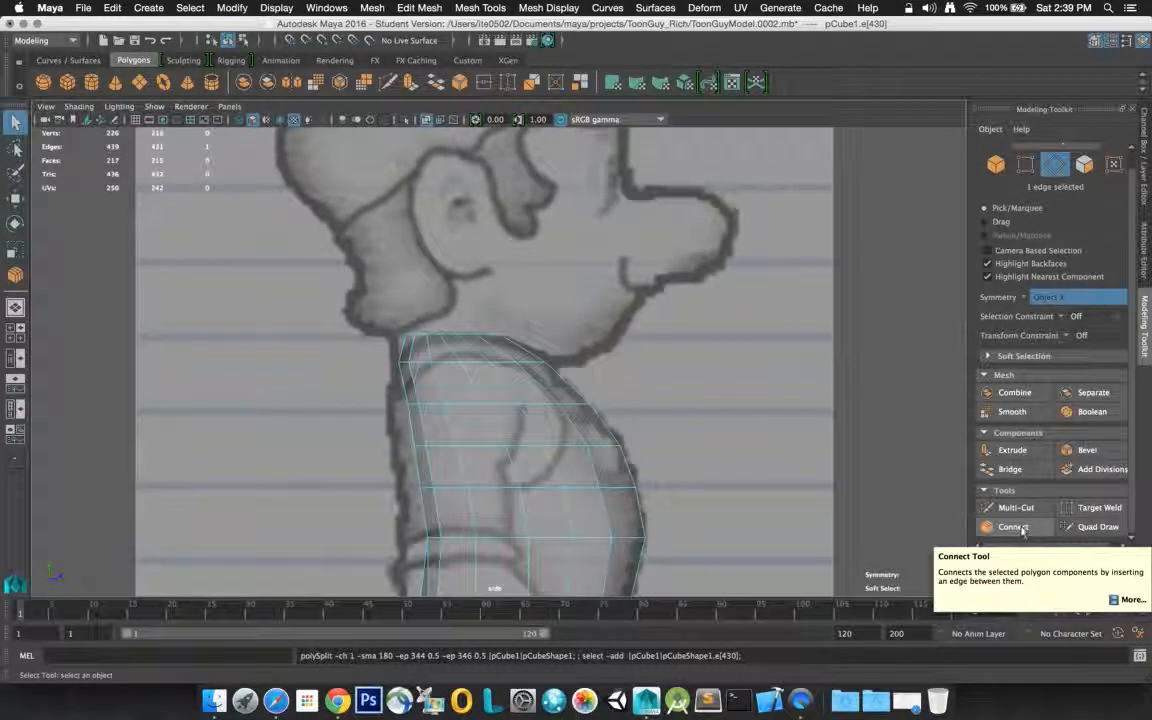
View the illustrated help for the Connect tool, close it, and return to selecting components
{"action": "left_click", "coordinate": [1014, 529]}
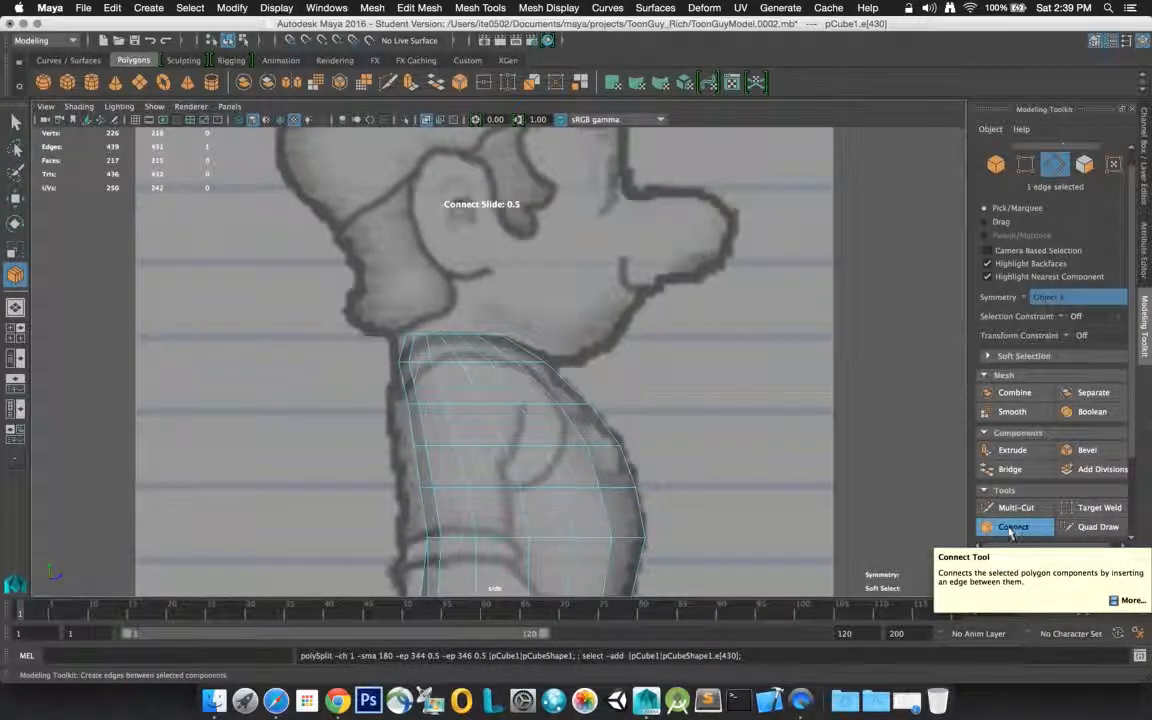
{"action": "left_click", "coordinate": [1126, 600]}
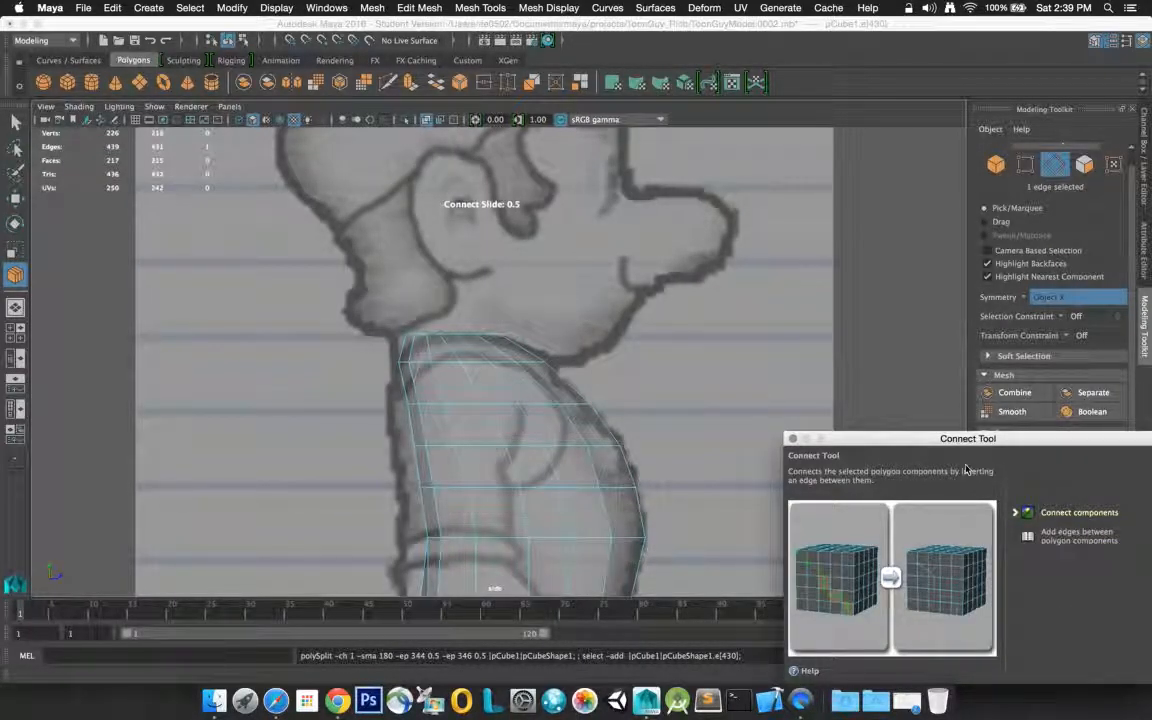
{"action": "left_click_drag", "start_coordinate": [903, 441], "coordinate": [822, 252]}
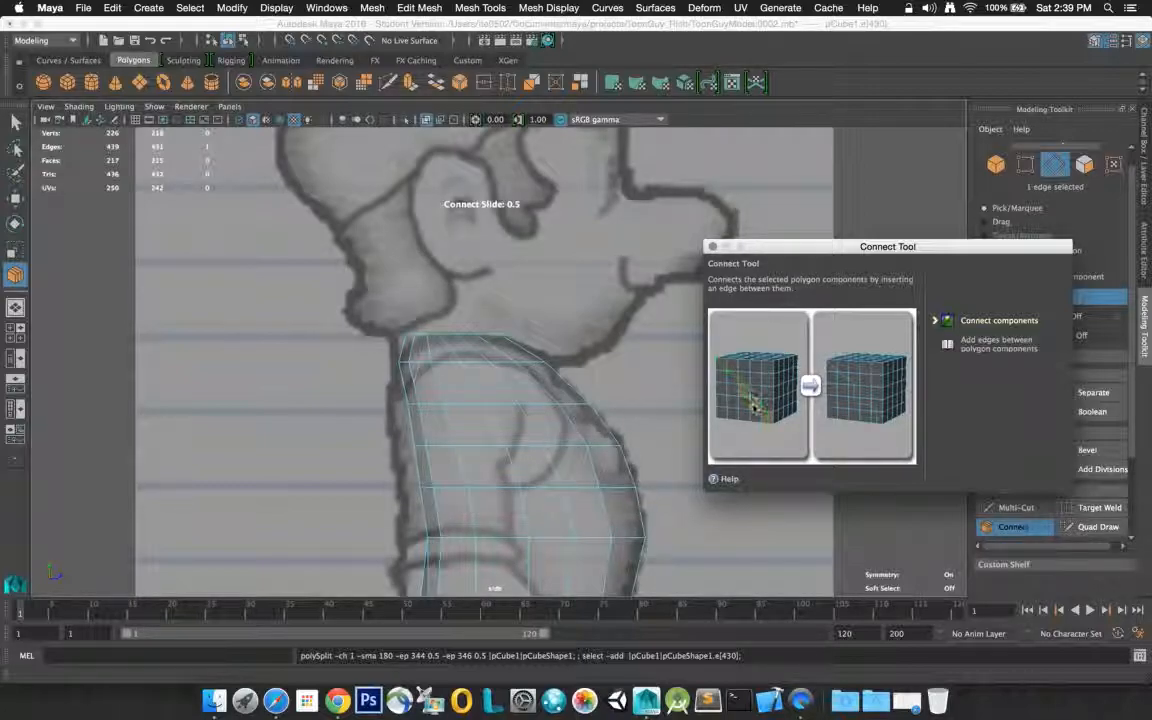
{"action": "left_click", "coordinate": [711, 246]}
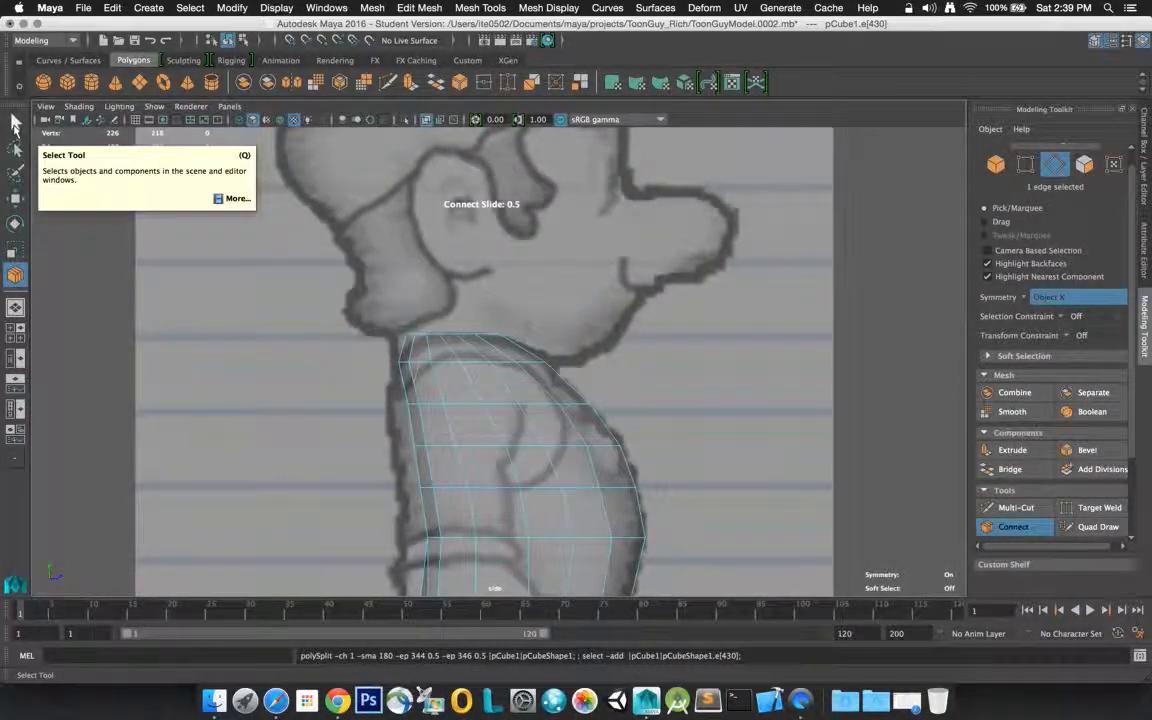
{"action": "left_click", "coordinate": [15, 122]}
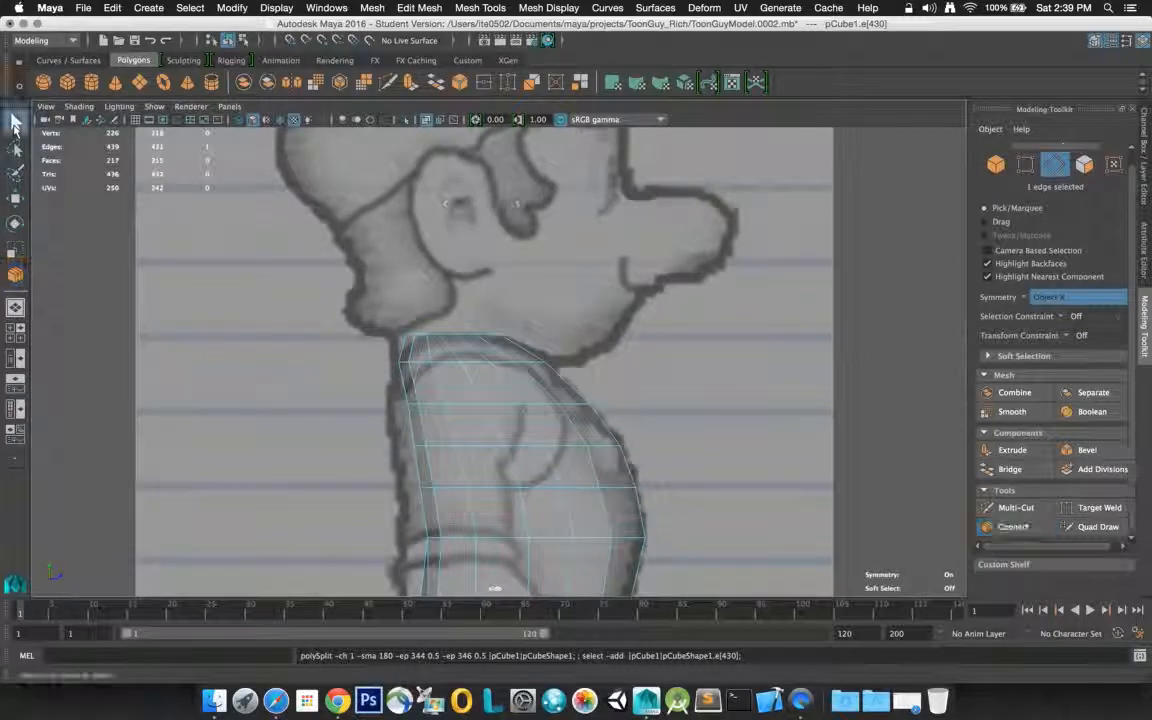
Connect the adjoining edges at the upper front corner of the shoulder area with a diagonal edge
{"action": "left_click", "coordinate": [477, 364], "text": "shift"}
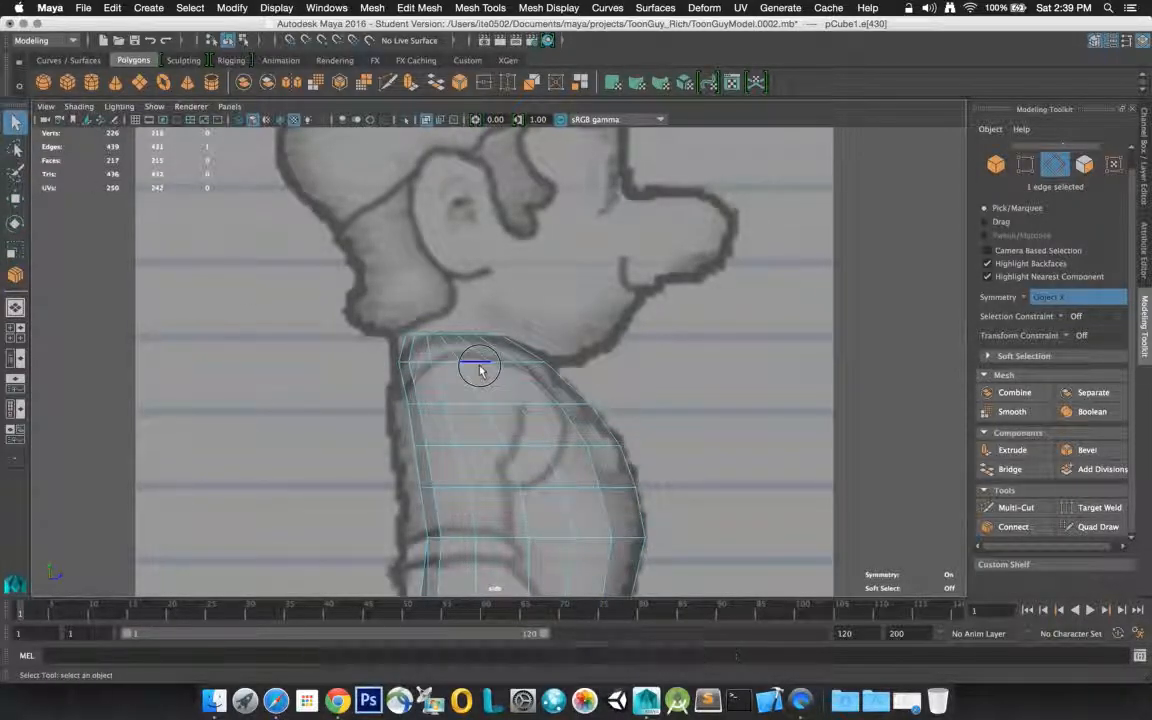
{"action": "left_click", "coordinate": [507, 391], "text": "shift"}
{"action": "left_click", "coordinate": [1012, 526]}
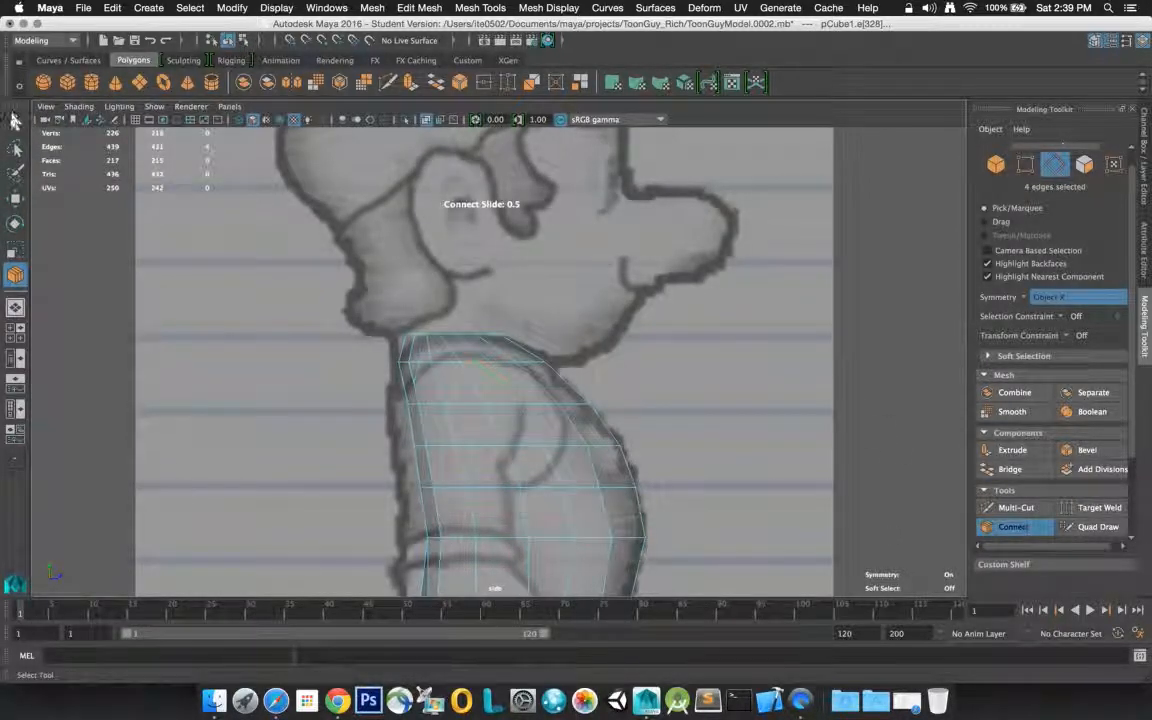
{"action": "key", "text": "q"}
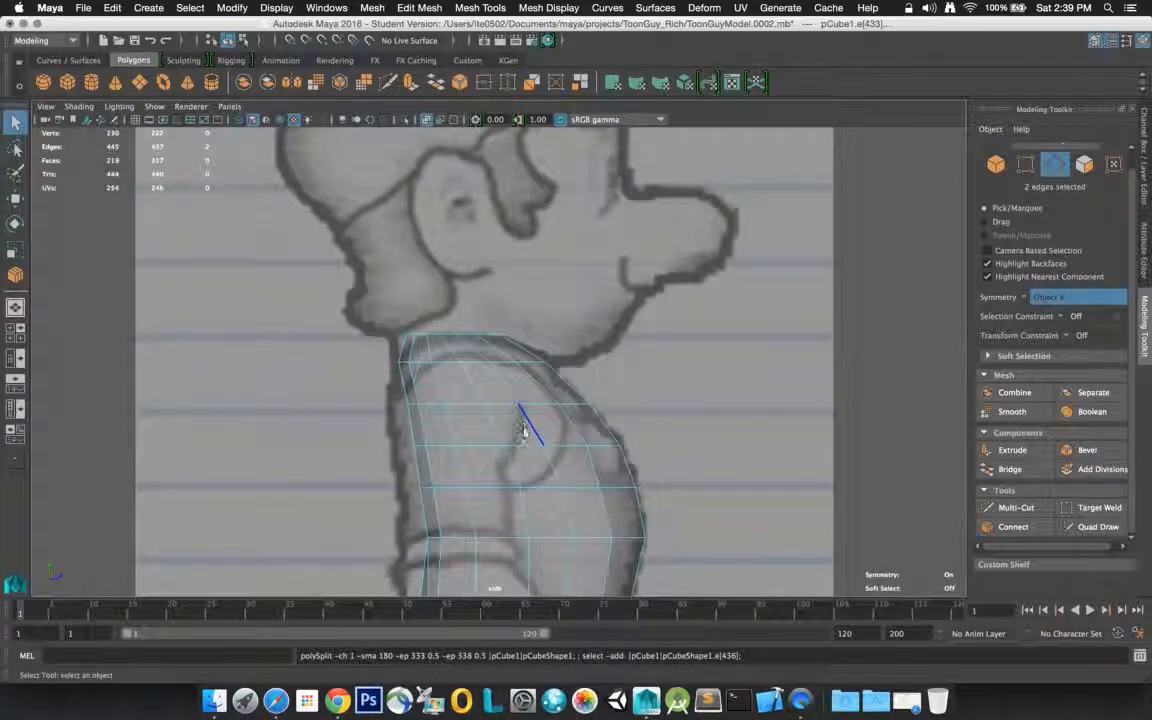
Connect the adjoining edges at the lower front corner of the shoulder area with a diagonal edge
{"action": "left_click", "coordinate": [519, 446], "text": "shift"}
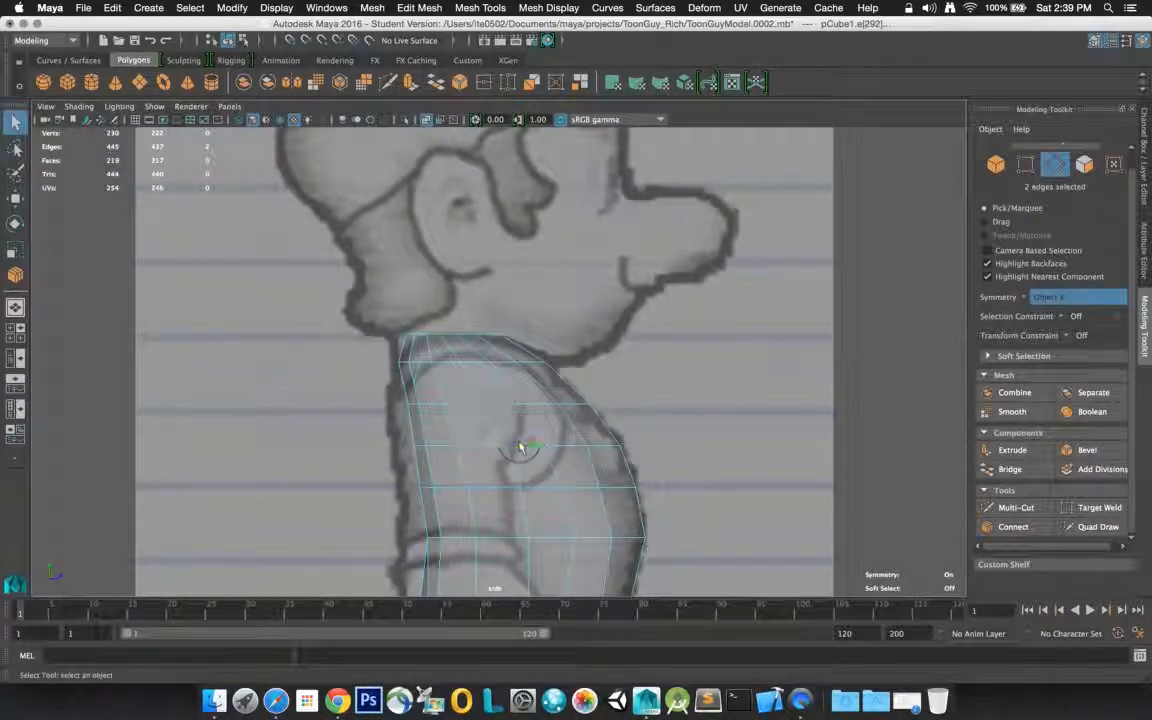
{"action": "left_click", "coordinate": [1013, 526]}
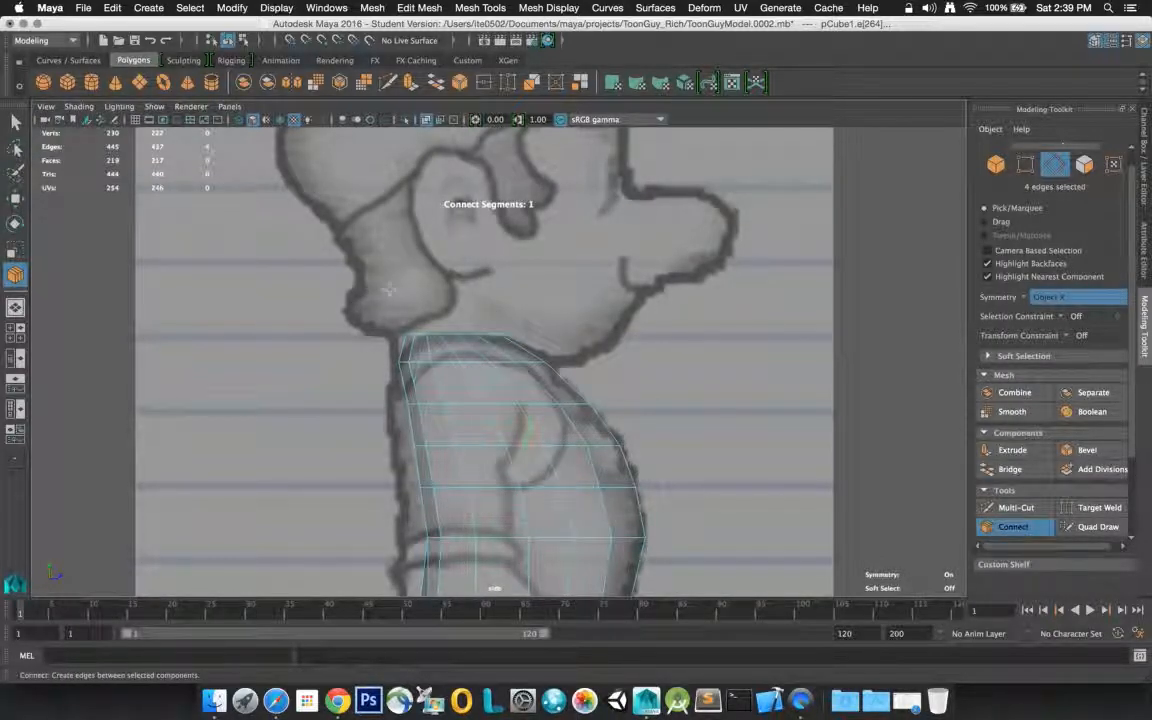
{"action": "left_click", "coordinate": [15, 122]}
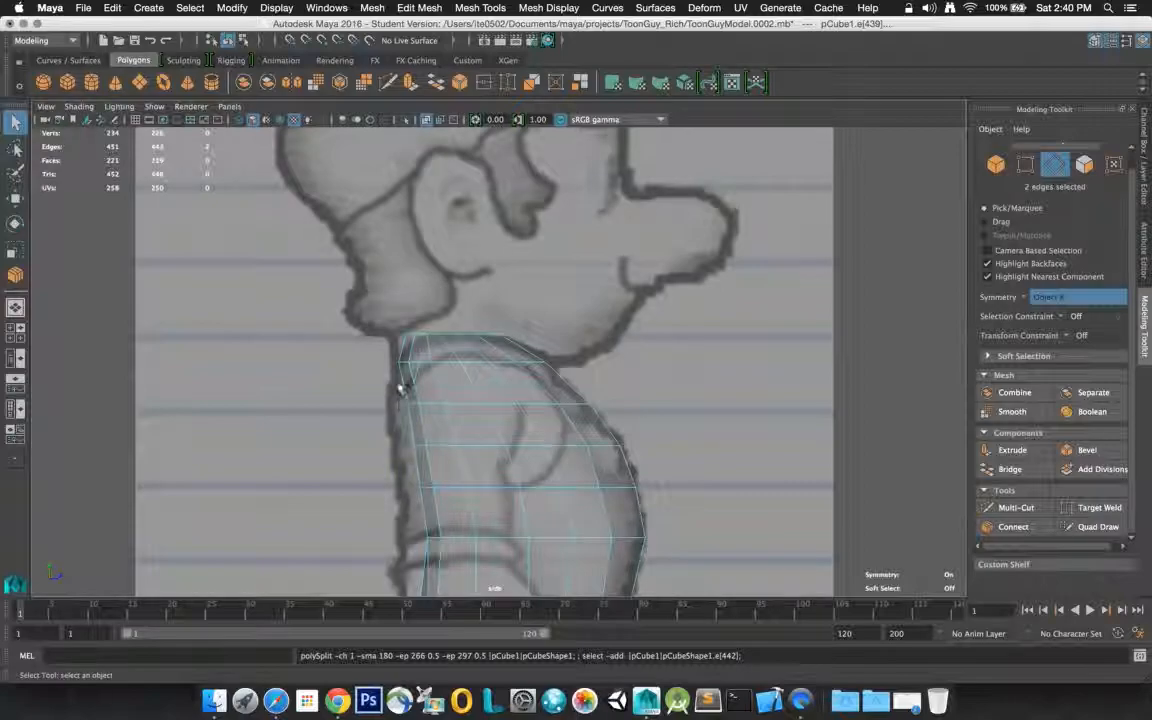
Connect the adjoining edges at the lower back corner of the shoulder area with a diagonal edge
{"action": "left_click", "coordinate": [443, 452]}
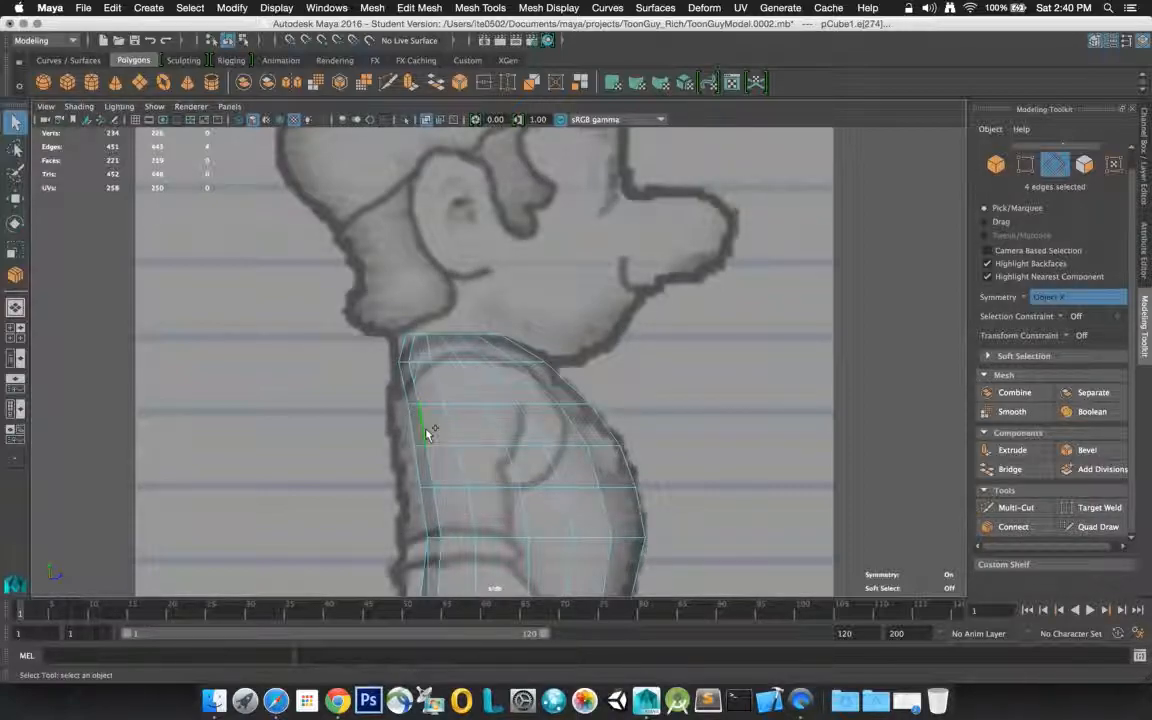
{"action": "left_click", "coordinate": [1013, 526]}
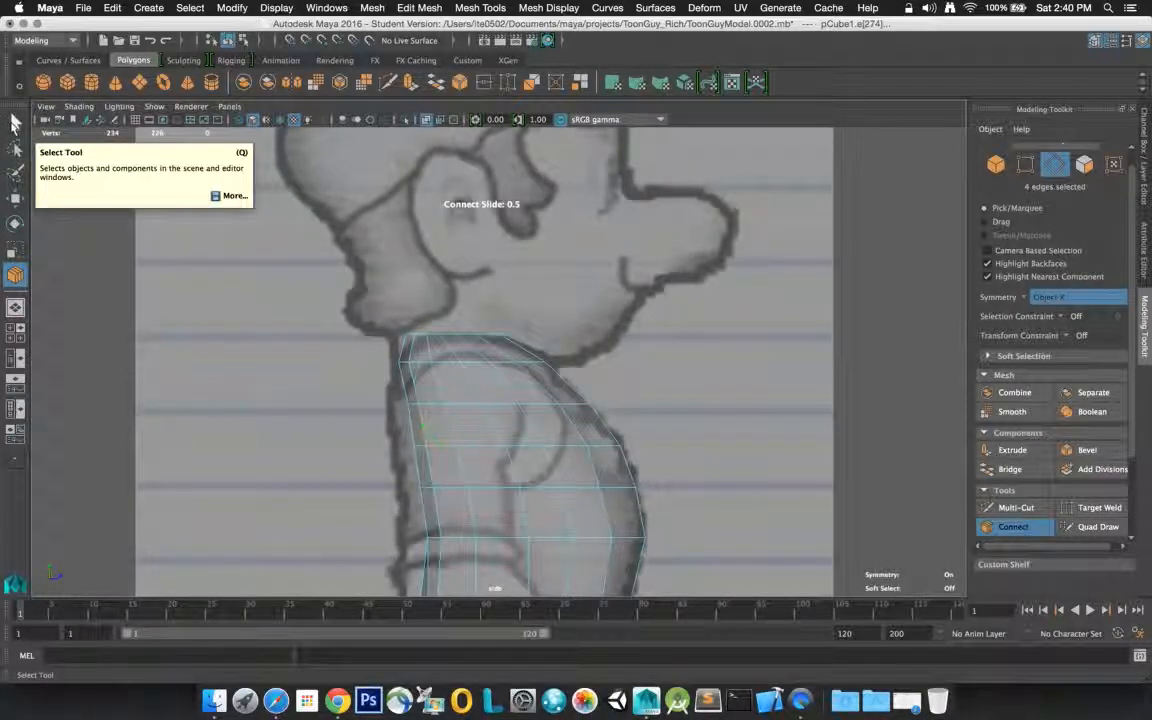
{"action": "left_click", "coordinate": [15, 121]}
Turn off X-ray display in the side view and select the body mesh as an object
{"action": "left_click", "coordinate": [746, 417]}
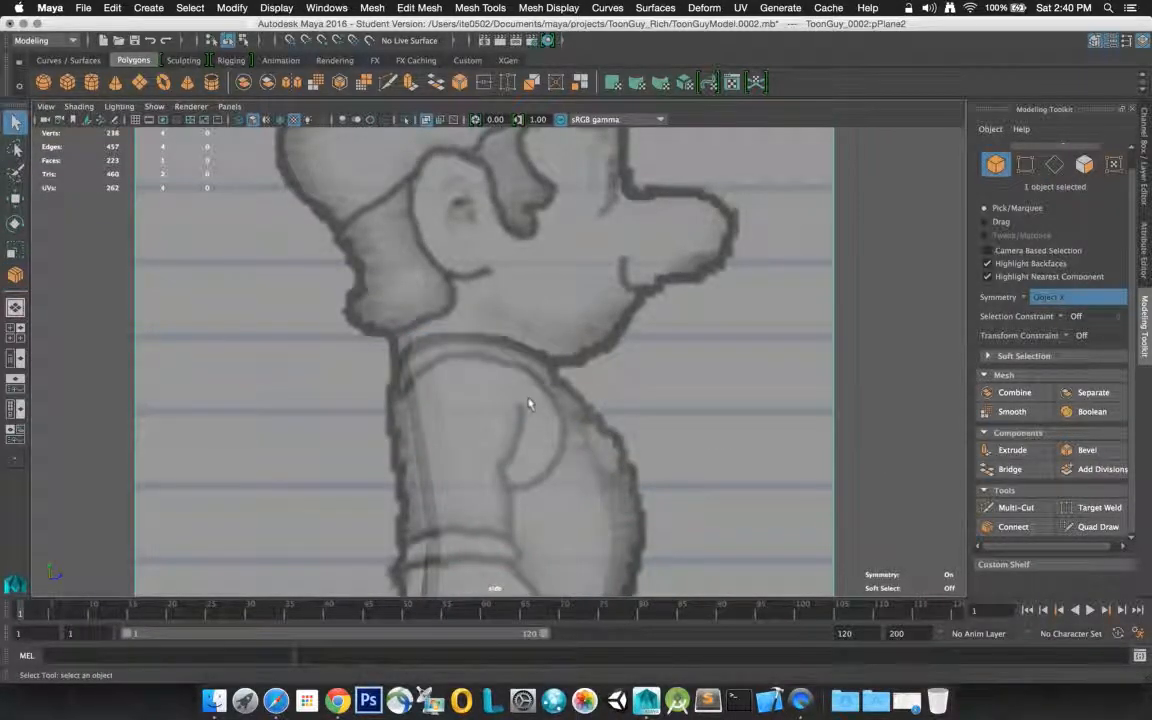
{"action": "left_click", "coordinate": [426, 121]}
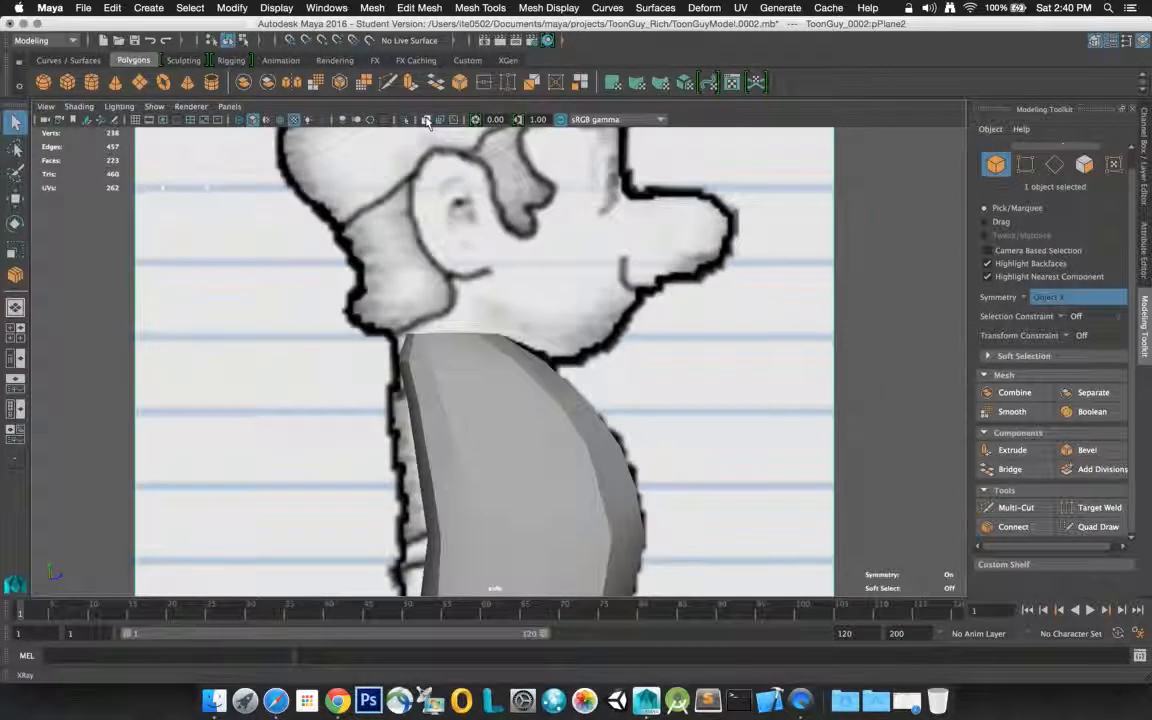
{"action": "left_click", "coordinate": [516, 417]}
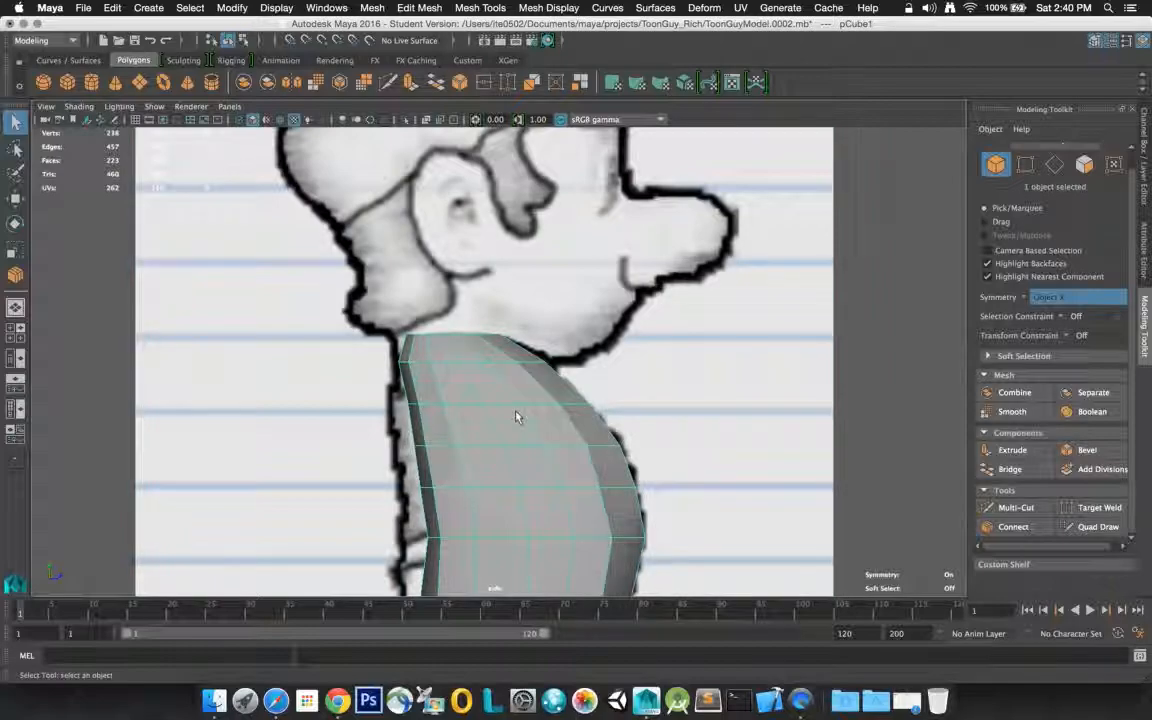
{"action": "left_click", "coordinate": [14, 124]}
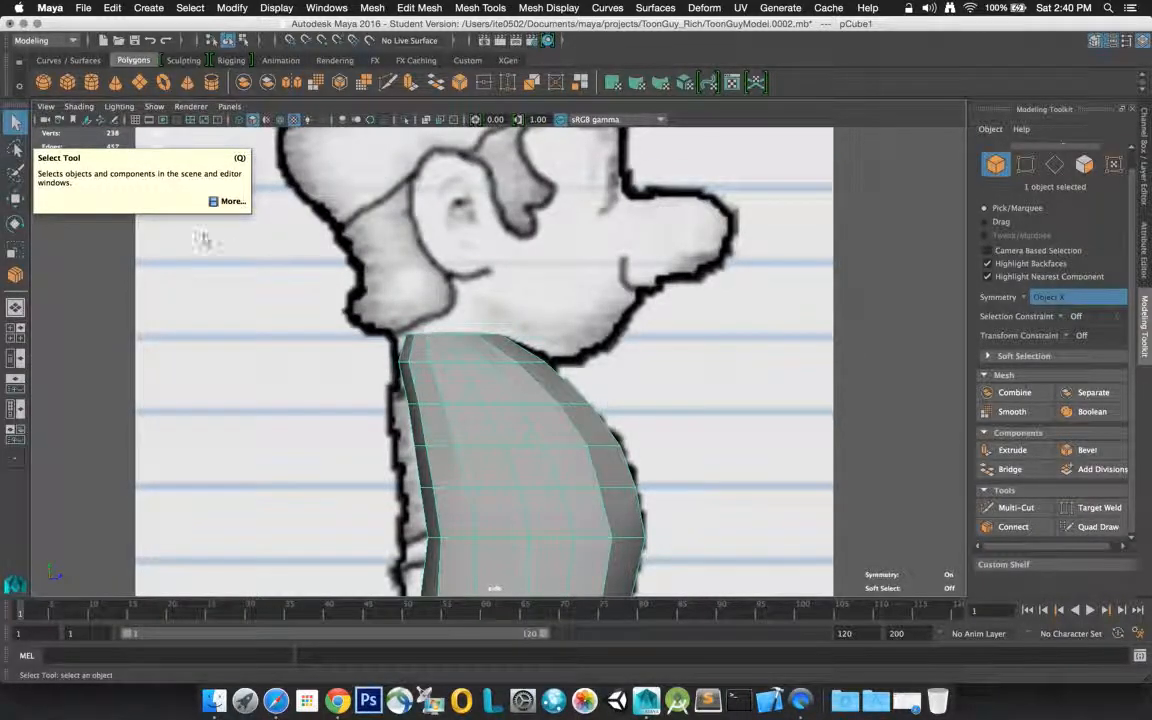
Select the horizontal row of edges across the upper back and move it backward to match the back outline of the side reference
{"action": "key", "text": "space"}
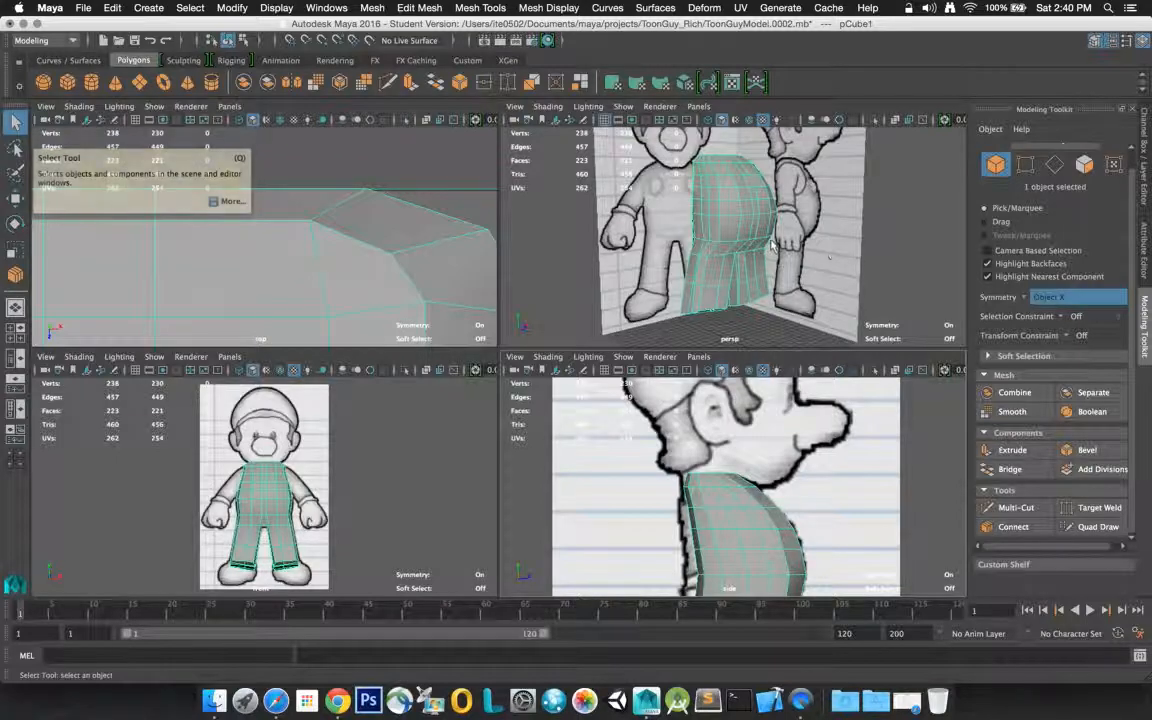
{"action": "left_click_drag", "start_coordinate": [708, 222], "coordinate": [824, 222], "text": "alt"}
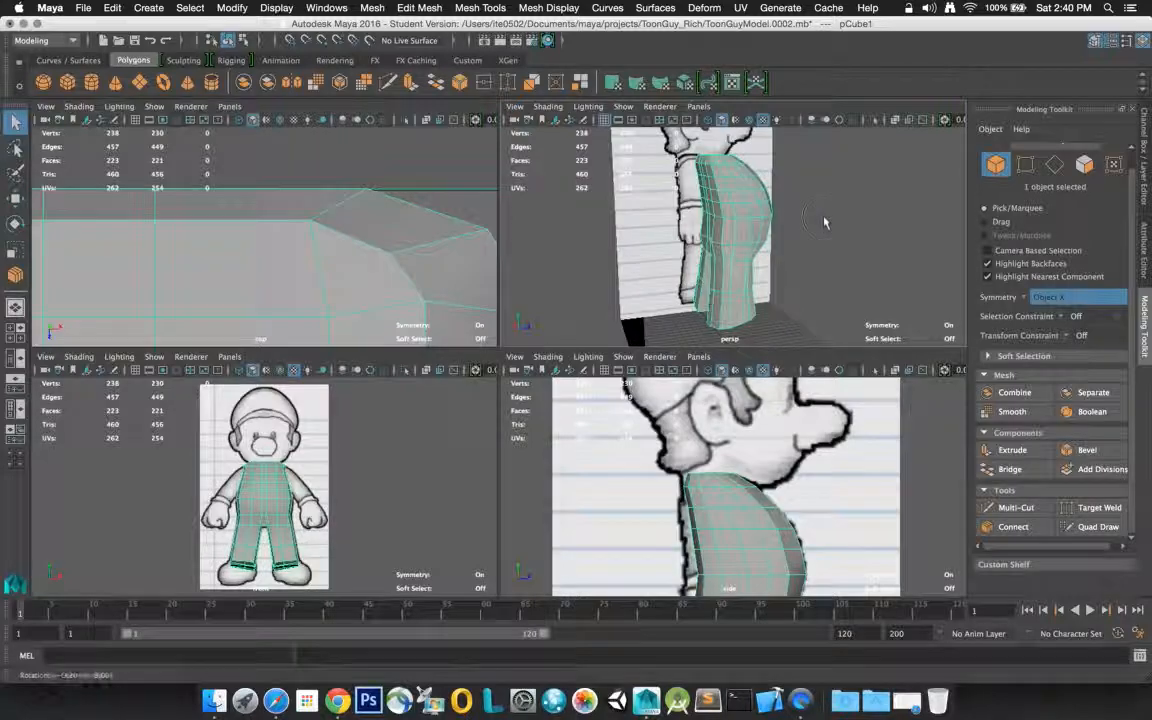
{"action": "right_click", "coordinate": [702, 176]}
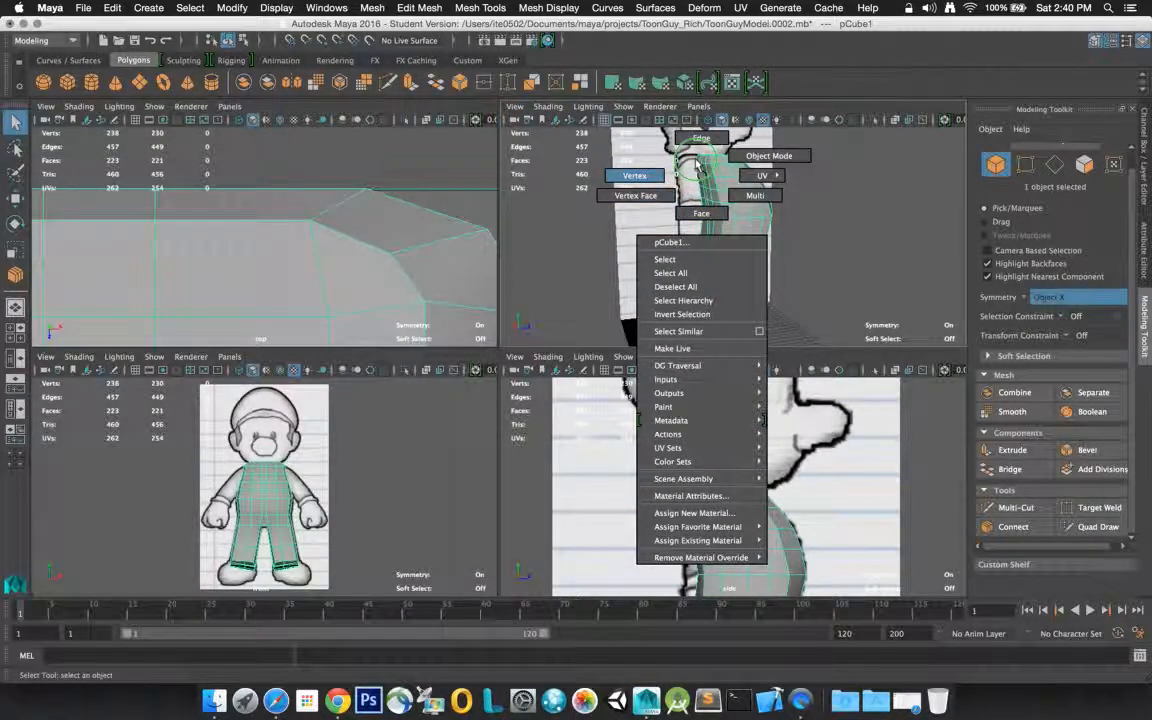
{"action": "left_click", "coordinate": [698, 164]}
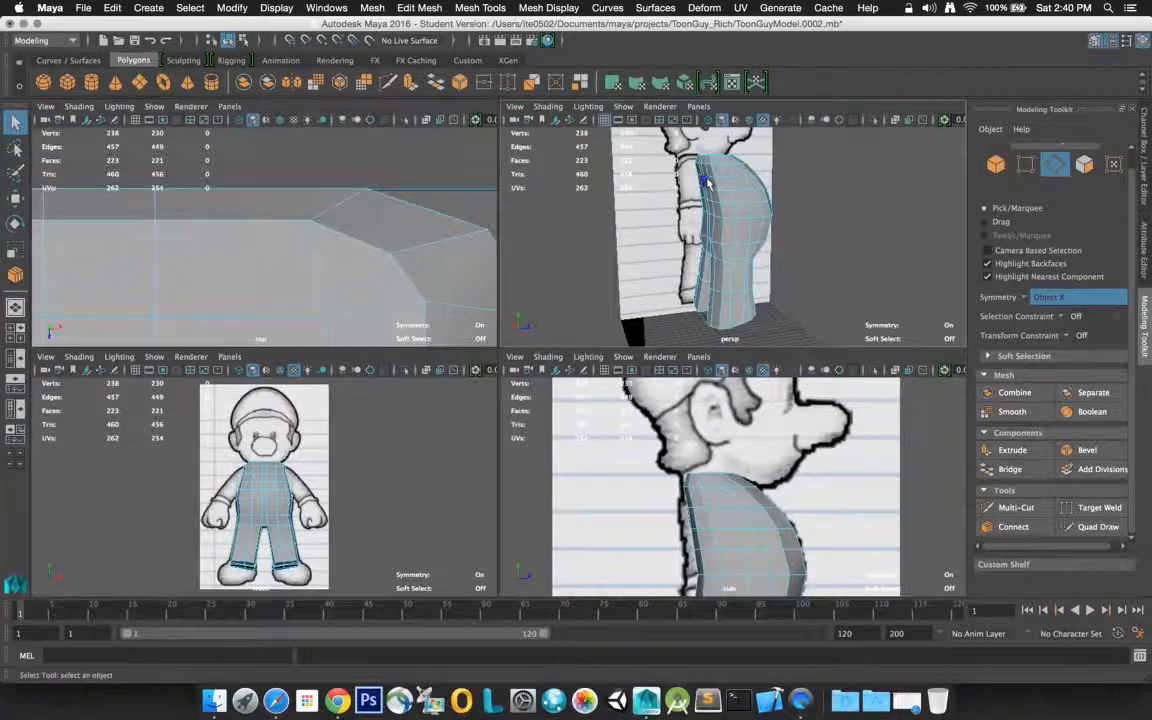
{"action": "left_click", "coordinate": [708, 183]}
{"action": "key", "text": "f"}
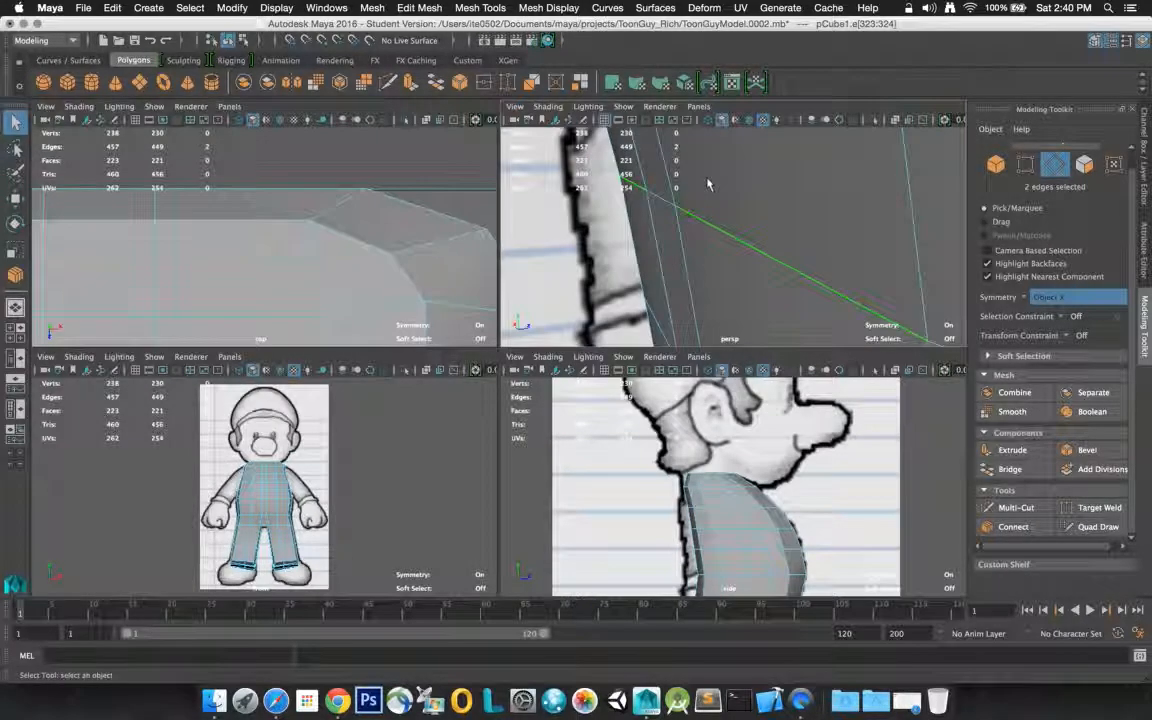
{"action": "scroll", "coordinate": [702, 208], "scroll_direction": "down", "scroll_amount": 10}
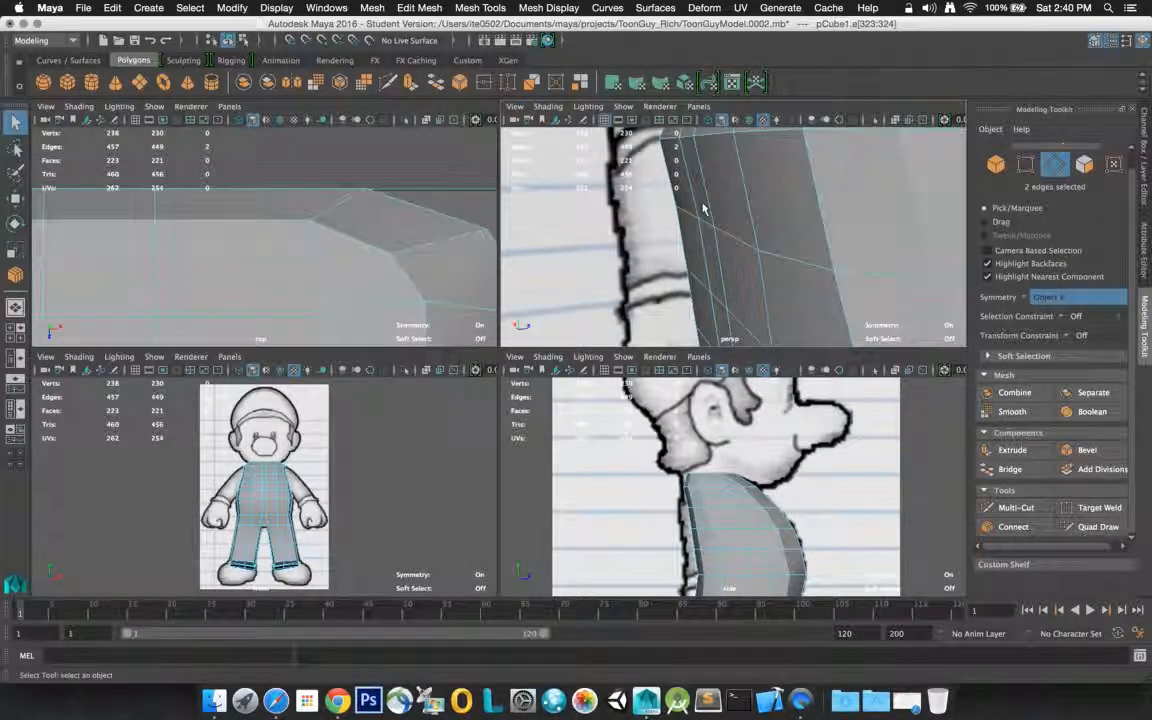
{"action": "left_click", "coordinate": [772, 234], "text": "shift"}
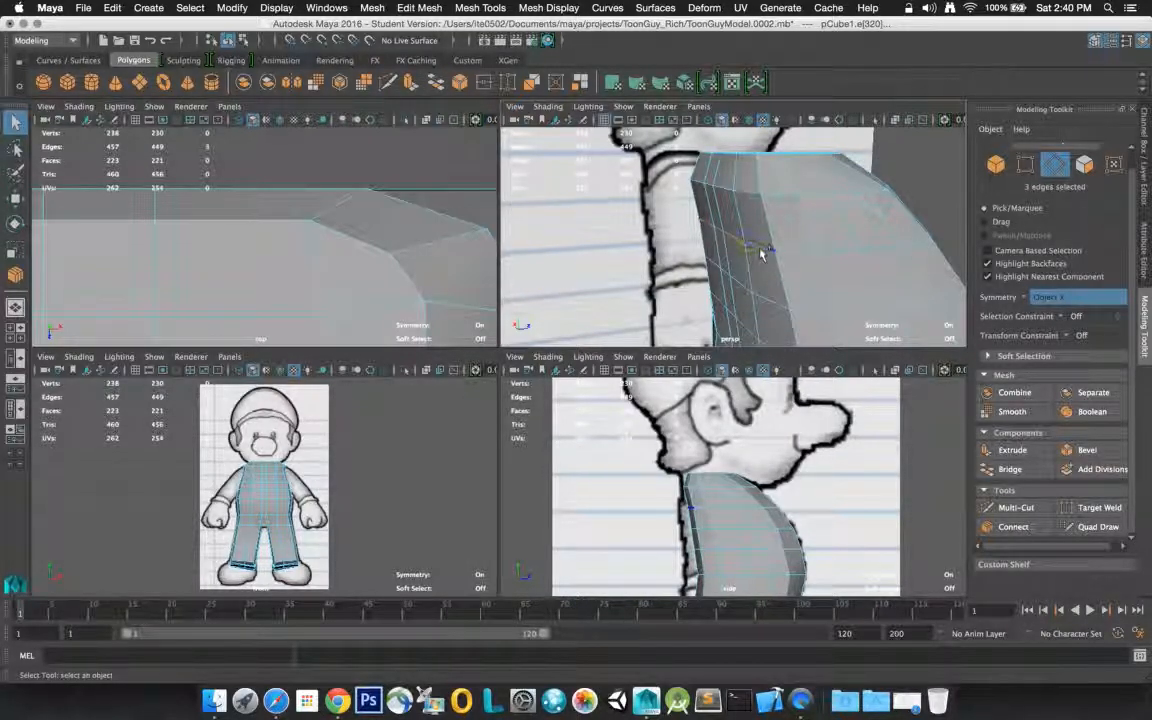
{"action": "left_click", "coordinate": [16, 199]}
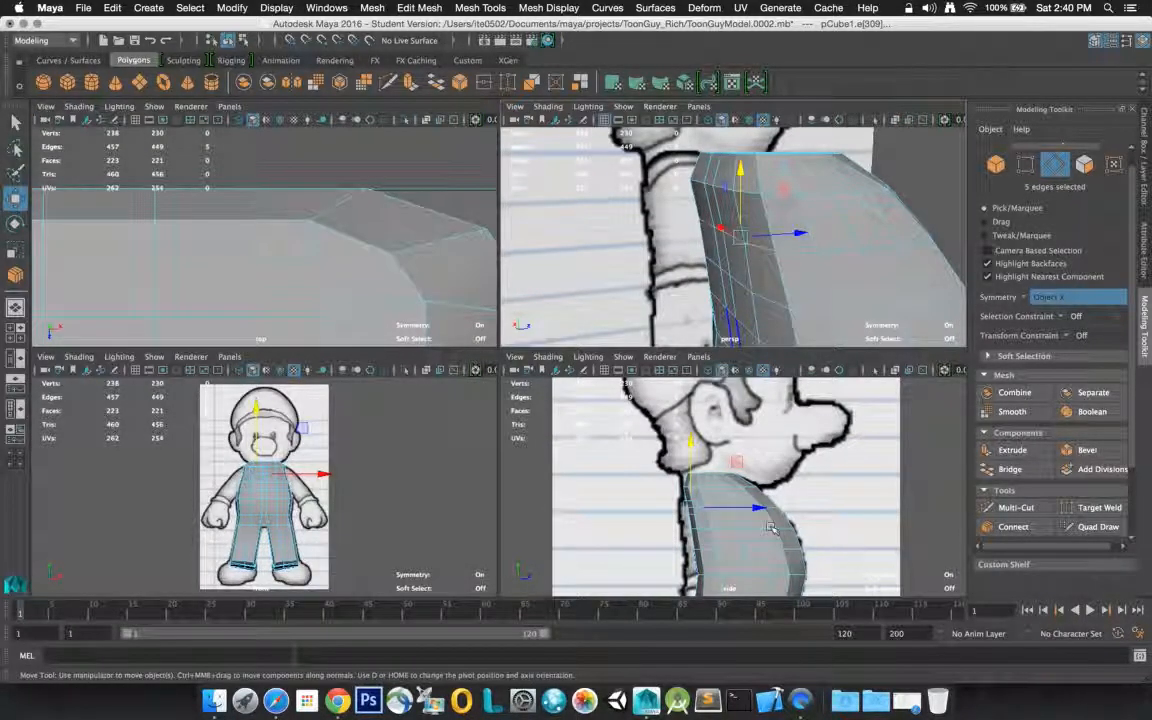
{"action": "left_click_drag", "start_coordinate": [760, 509], "coordinate": [753, 511]}
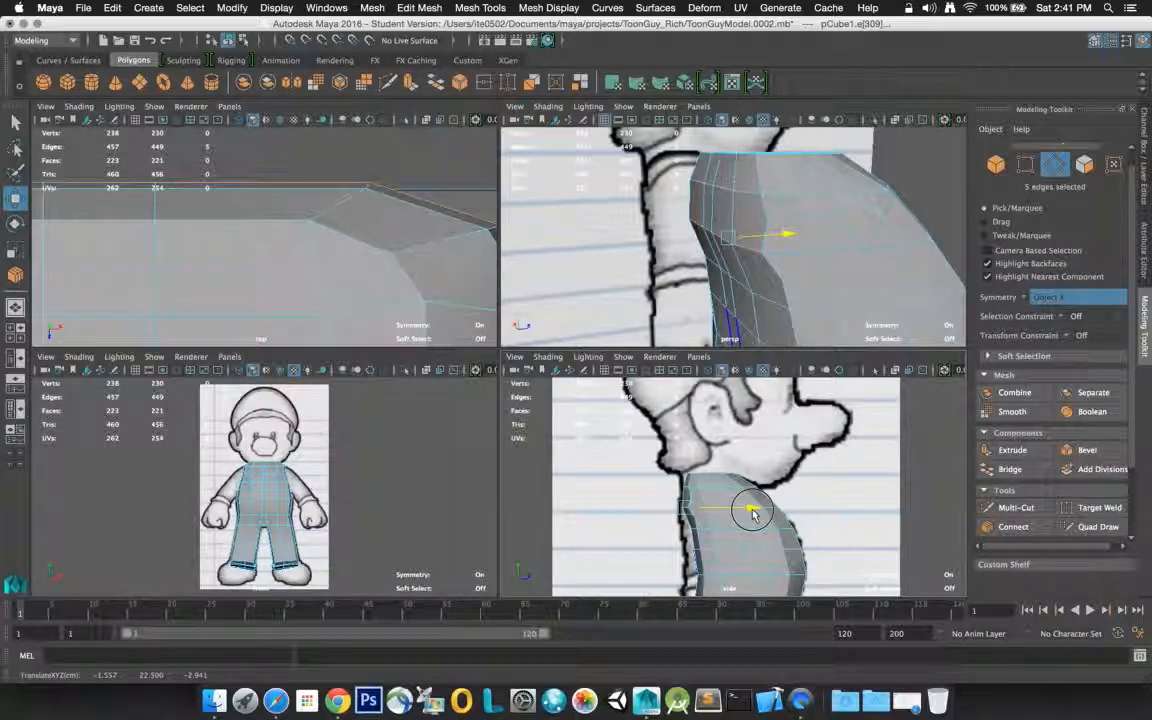
{"action": "left_click_drag", "start_coordinate": [753, 510], "coordinate": [753, 510]}
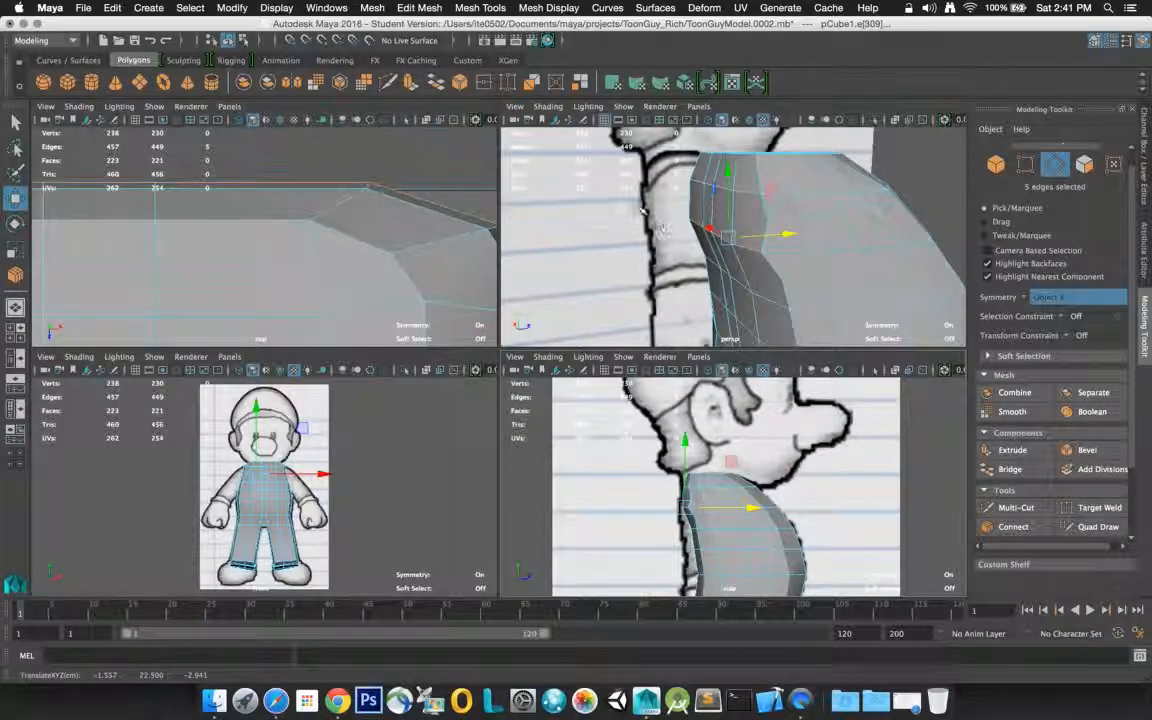
{"action": "key", "text": "q"}
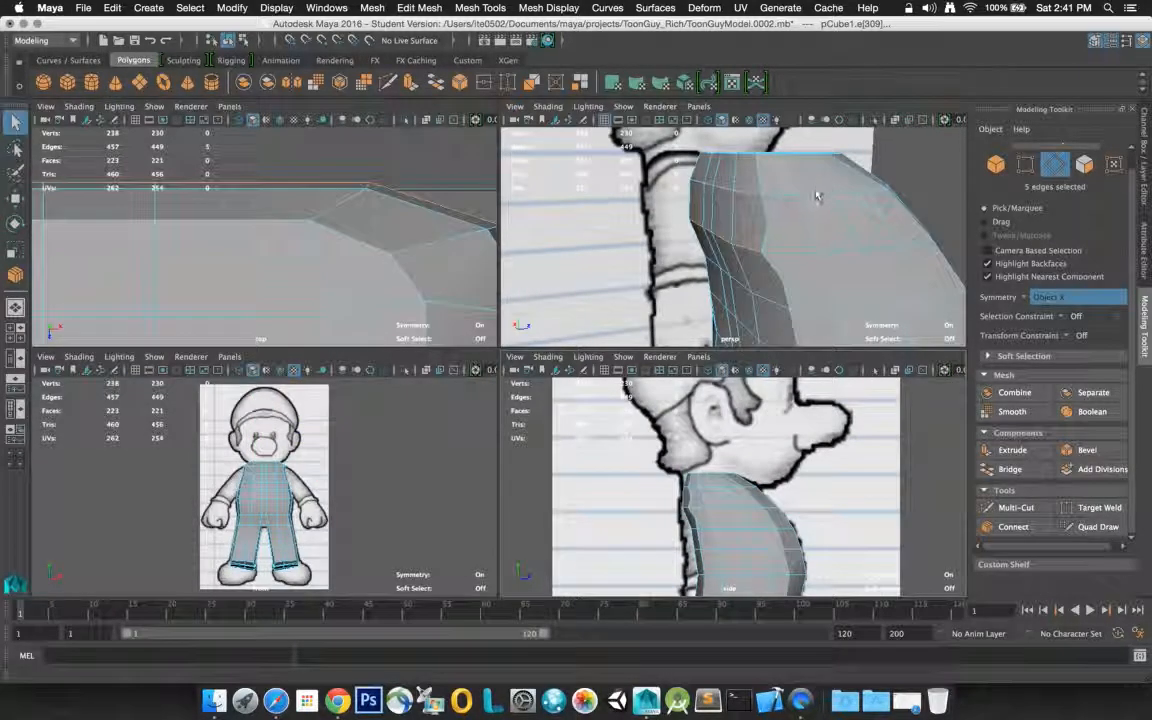
Select the eleven faces that make up the rounded shoulder area and extrude them
{"action": "left_click", "coordinate": [783, 235]}
{"action": "right_click_drag", "start_coordinate": [783, 235], "coordinate": [702, 242]}
{"action": "left_click", "coordinate": [790, 238]}
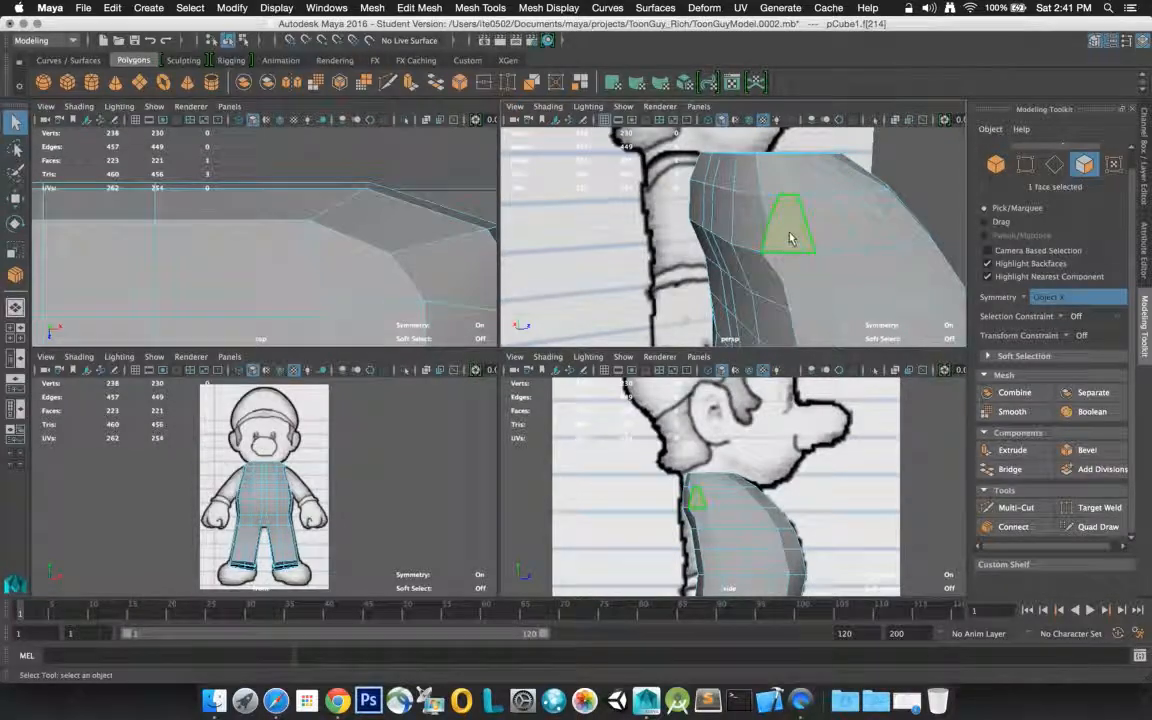
{"action": "left_click", "coordinate": [823, 234], "text": "shift"}
{"action": "left_click", "coordinate": [868, 237], "text": "shift"}
{"action": "left_click", "coordinate": [821, 283], "text": "shift"}
{"action": "left_click", "coordinate": [846, 280], "text": "shift"}
{"action": "left_click", "coordinate": [884, 270], "text": "shift"}
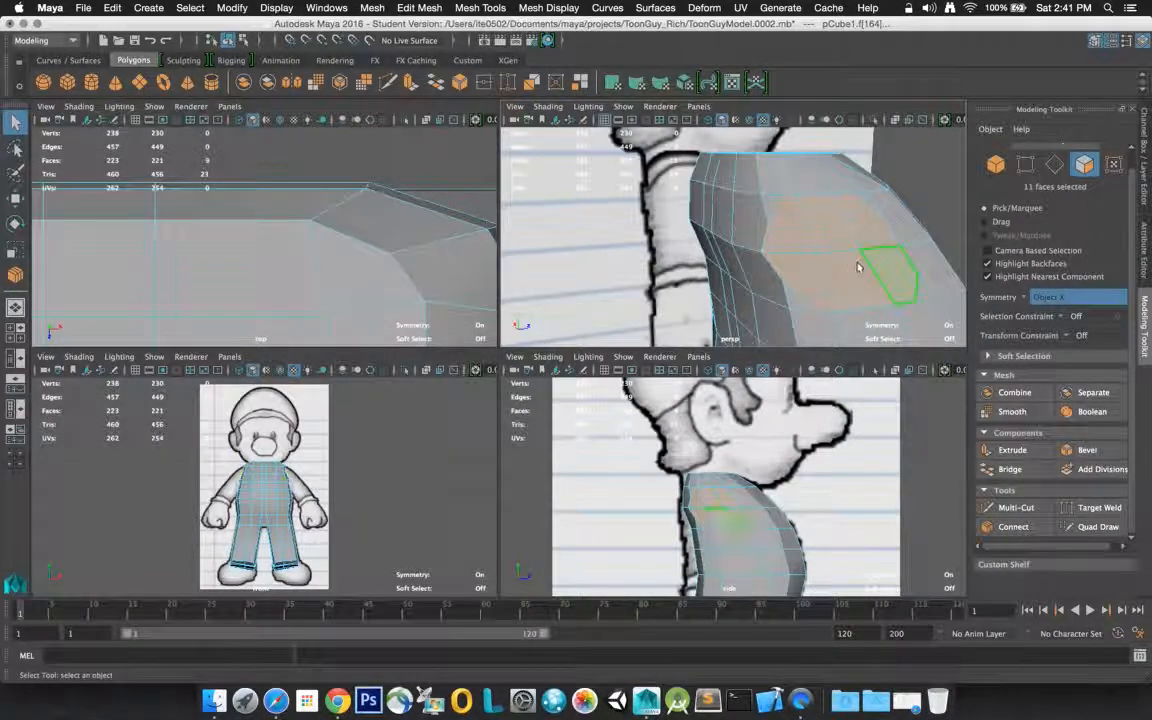
{"action": "mouse_move", "coordinate": [846, 262]}
{"action": "left_mouse_down", "text": "alt"}
{"action": "mouse_move", "coordinate": [807, 278]}
{"action": "mouse_move", "coordinate": [781, 234]}
{"action": "mouse_move", "coordinate": [823, 226]}
{"action": "mouse_move", "coordinate": [918, 244]}
{"action": "mouse_move", "coordinate": [878, 266]}
{"action": "mouse_move", "coordinate": [722, 262]}
{"action": "mouse_move", "coordinate": [892, 249]}
{"action": "mouse_move", "coordinate": [835, 261]}
{"action": "left_mouse_up", "text": "alt"}
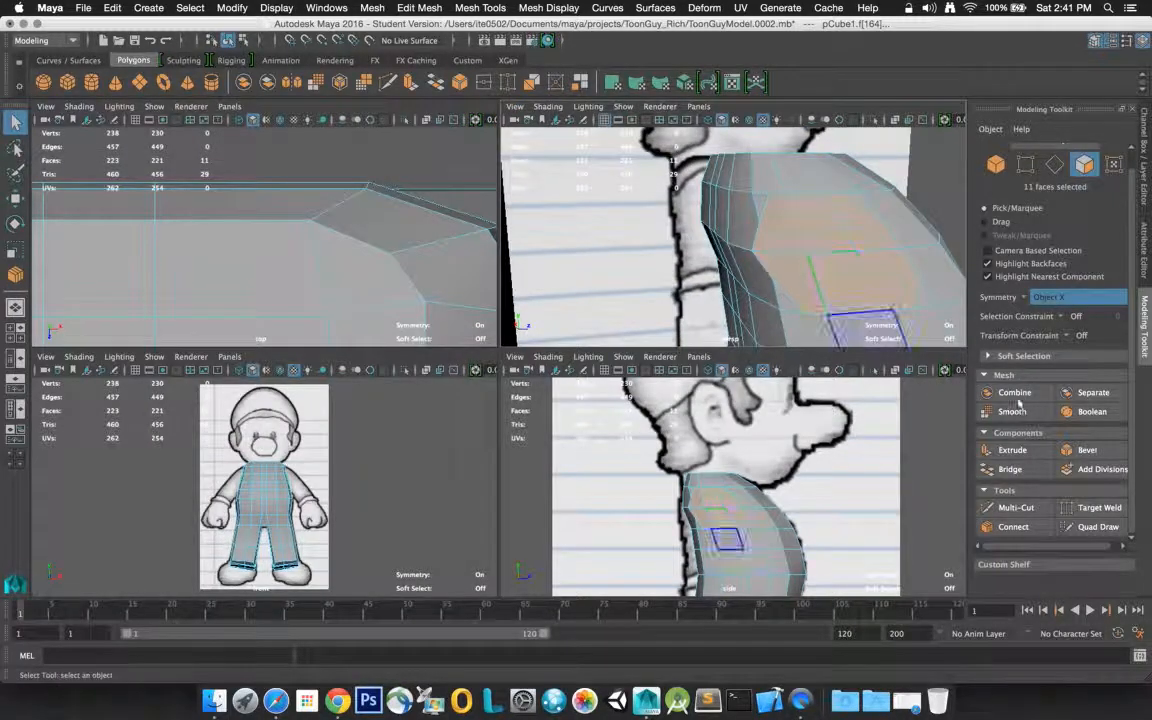
{"action": "left_click", "coordinate": [1030, 450]}
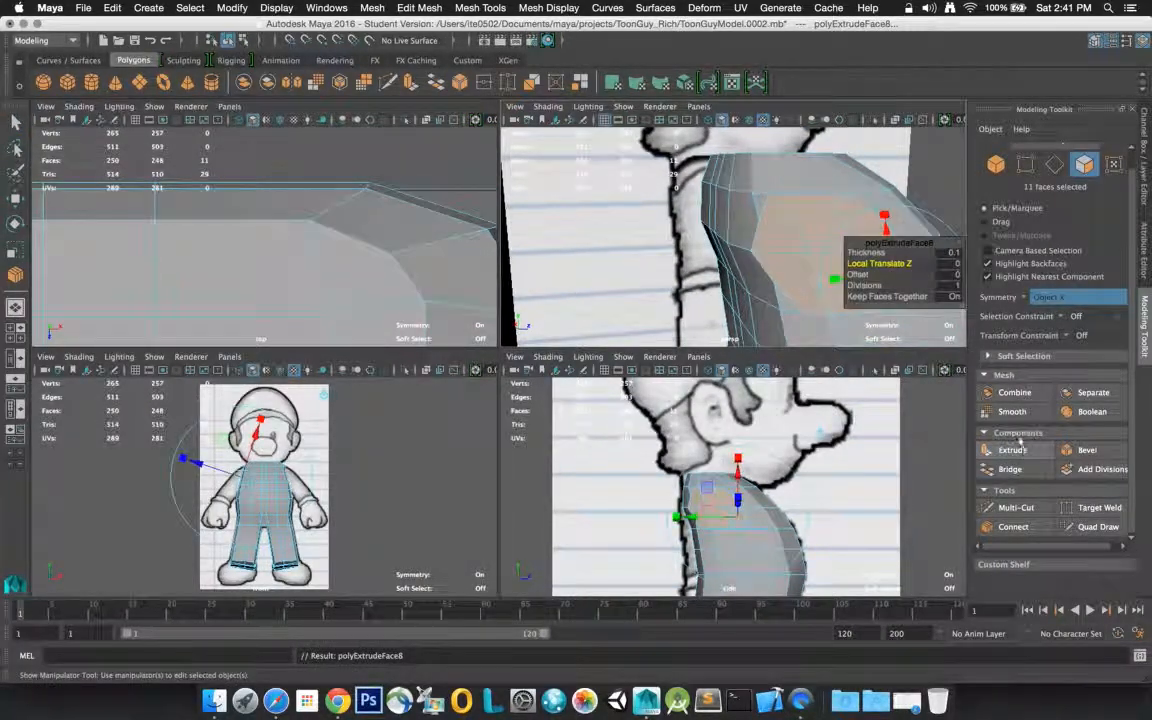
Set the shoulder extrusion's Thickness to 0 and Local Translate Z to 1
{"action": "type", "text": "0.1"}
{"action": "key", "text": "Return"}
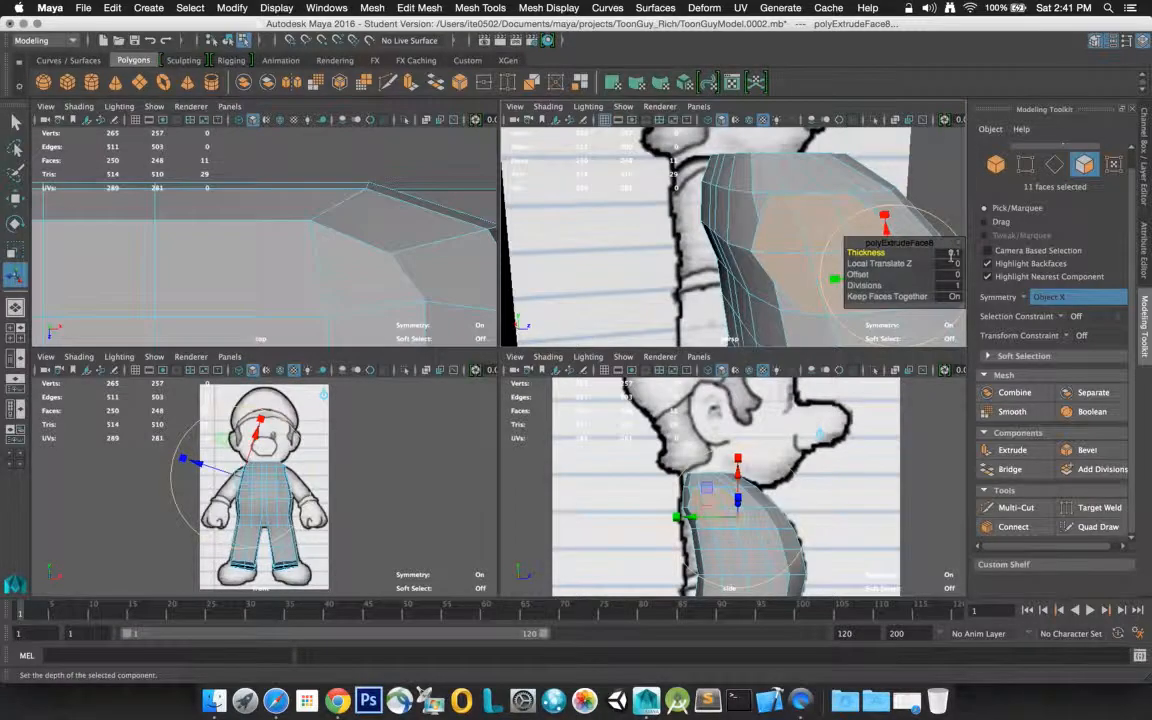
{"action": "left_click", "coordinate": [950, 253]}
{"action": "key", "text": "Return"}
{"action": "left_click", "coordinate": [948, 263]}
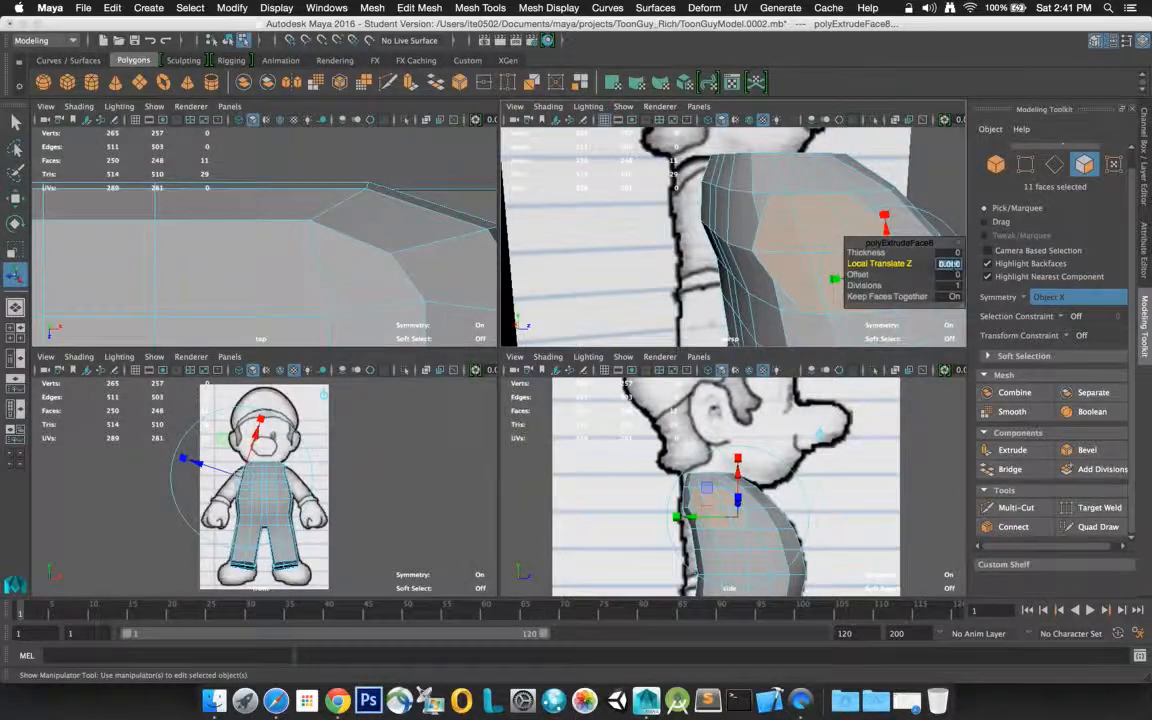
{"action": "type", "text": "1"}
{"action": "key", "text": "Return"}
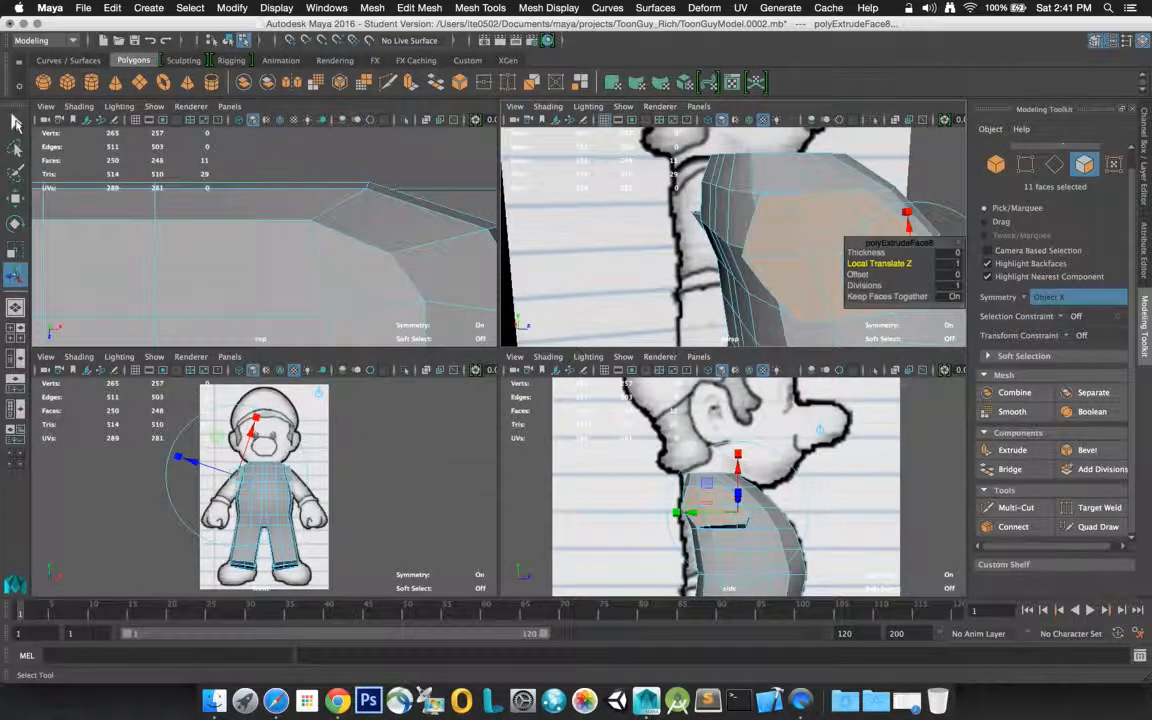
Select the three edges along the upper rim of the extruded shoulder and move them sideways toward the body
{"action": "left_click", "coordinate": [16, 121]}
{"action": "left_click", "coordinate": [849, 254]}
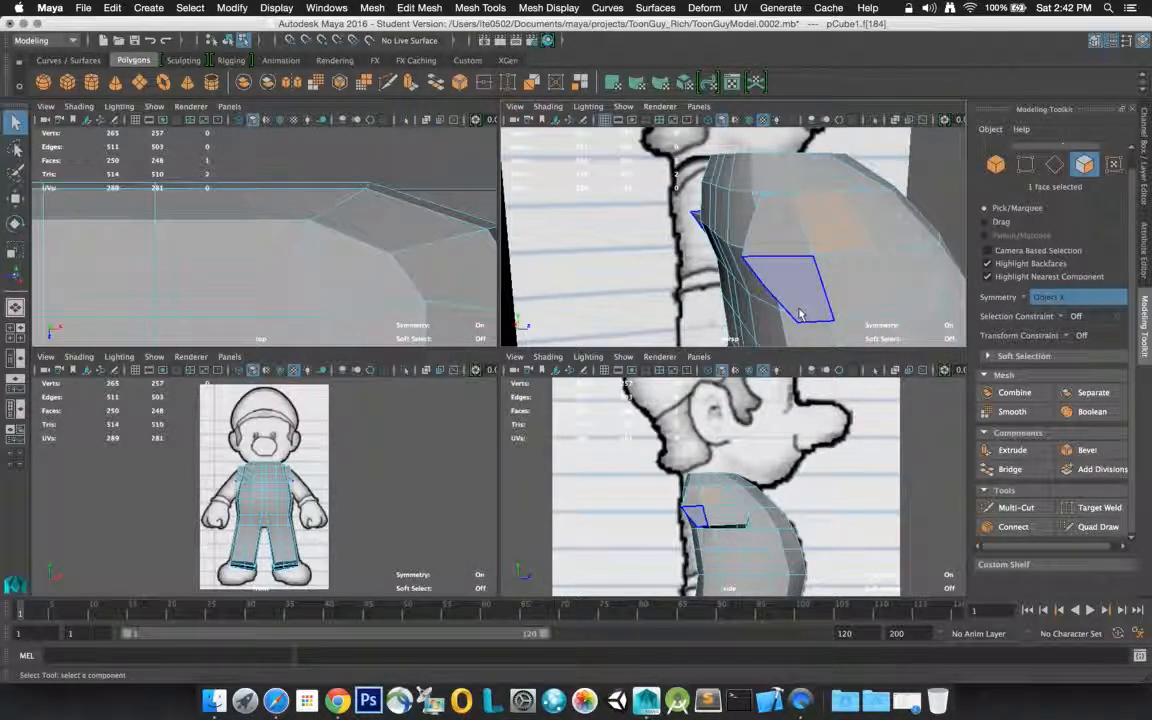
{"action": "left_click", "coordinate": [796, 227]}
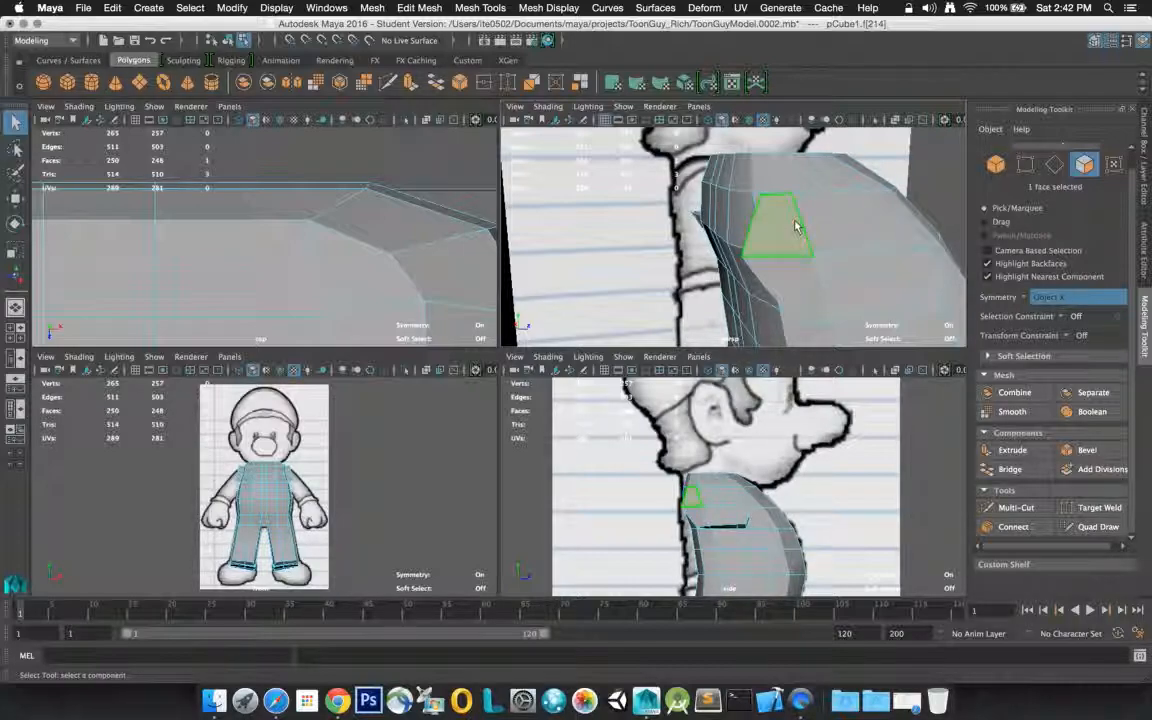
{"action": "left_click_drag", "start_coordinate": [796, 227], "coordinate": [784, 257], "text": "alt"}
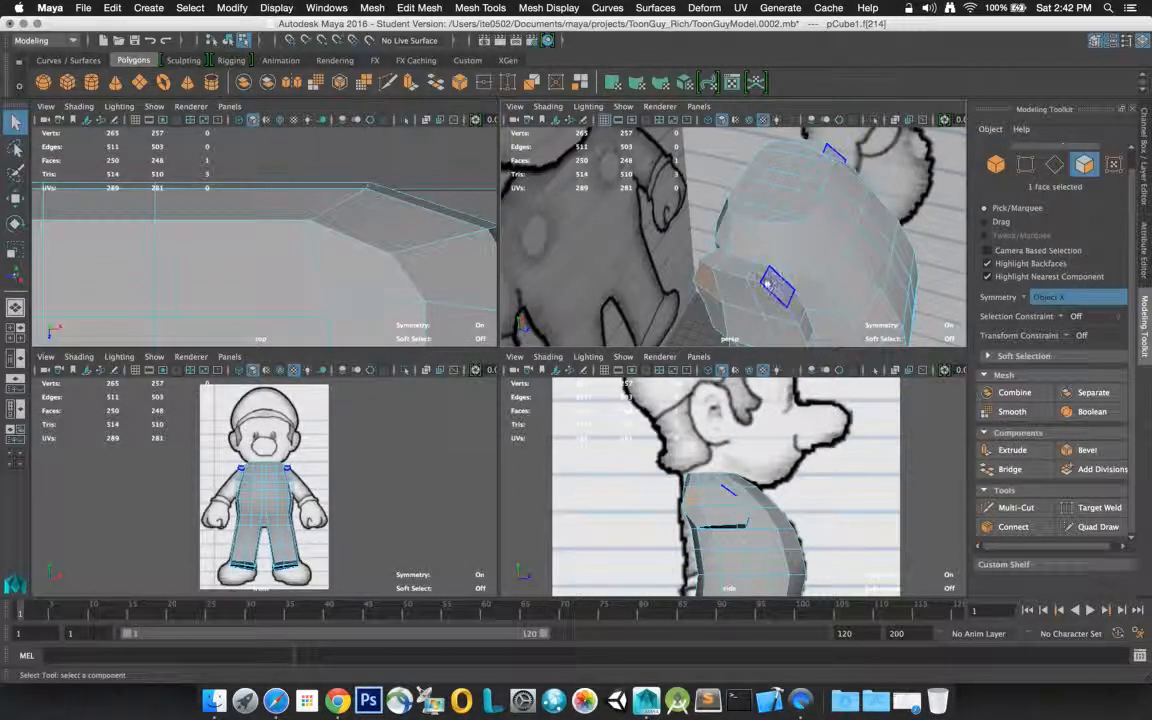
{"action": "right_click_drag", "start_coordinate": [752, 289], "coordinate": [742, 249]}
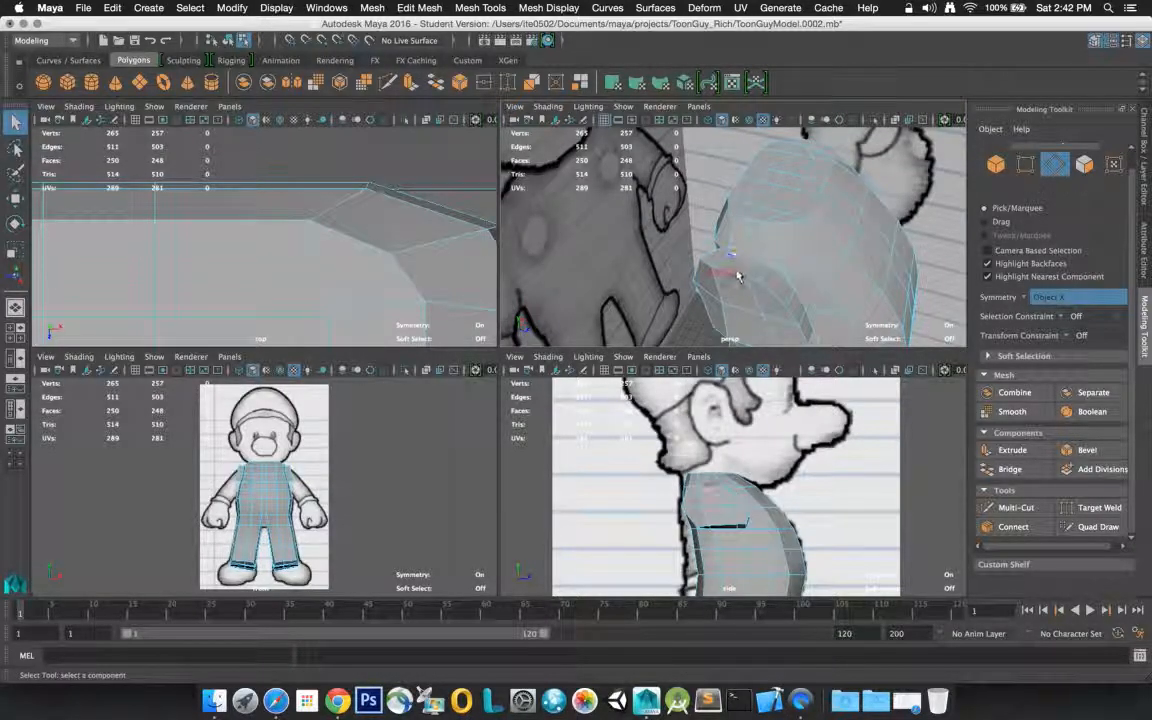
{"action": "left_click", "coordinate": [735, 278]}
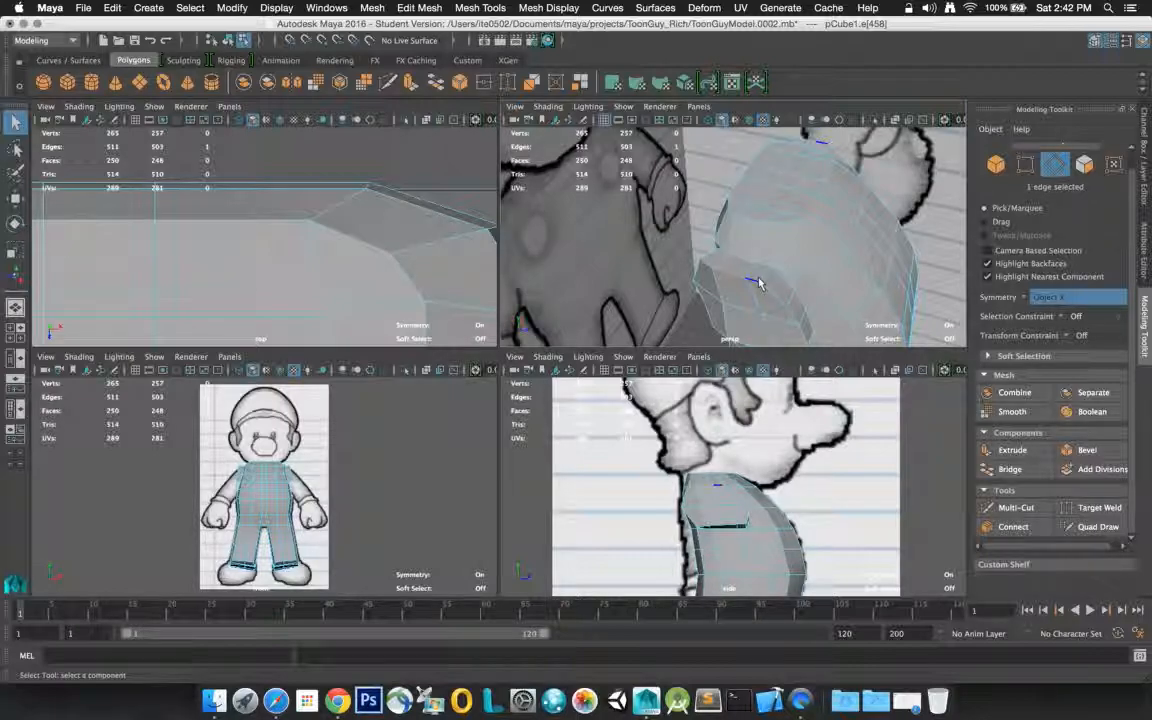
{"action": "double_click", "coordinate": [757, 282]}
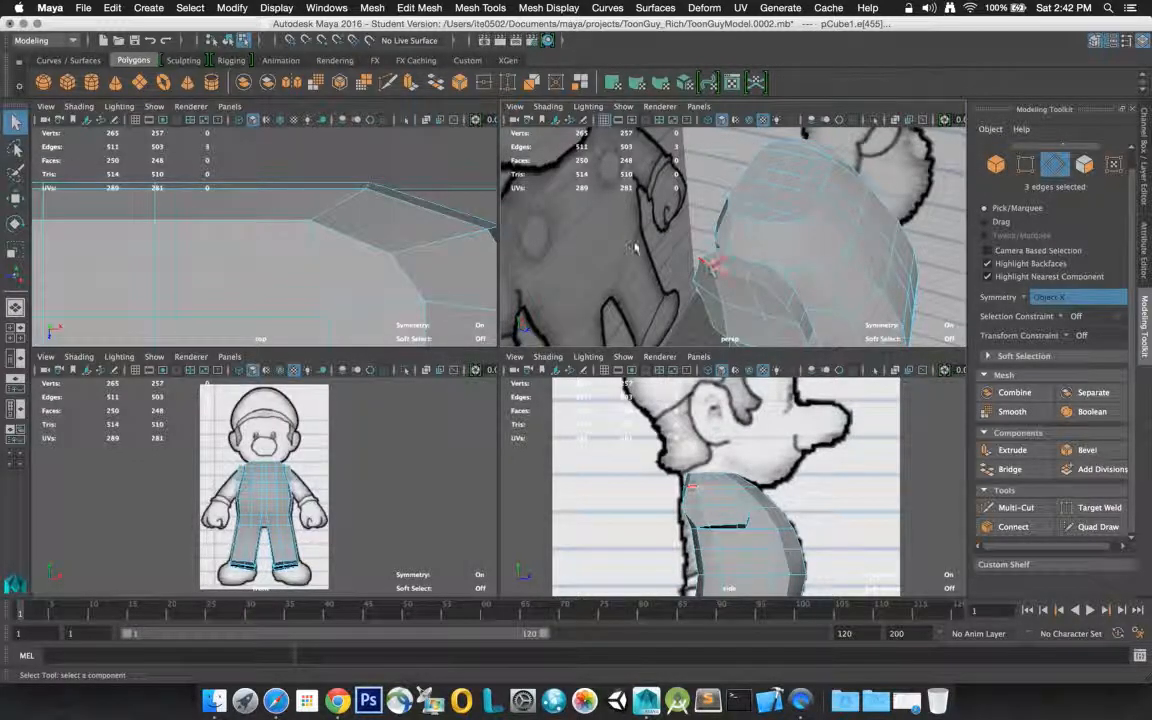
{"action": "left_click", "coordinate": [15, 197]}
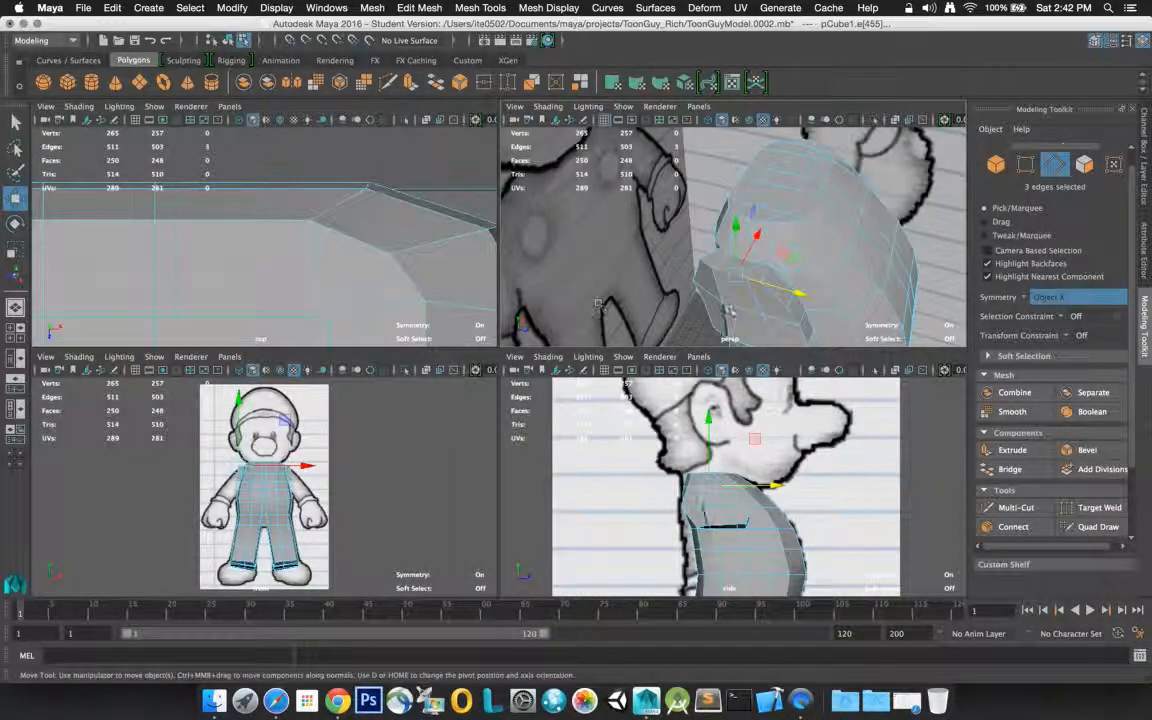
{"action": "mouse_move", "coordinate": [748, 261]}
{"action": "left_mouse_down"}
{"action": "mouse_move", "coordinate": [748, 238]}
{"action": "mouse_move", "coordinate": [762, 241]}
{"action": "left_mouse_up"}
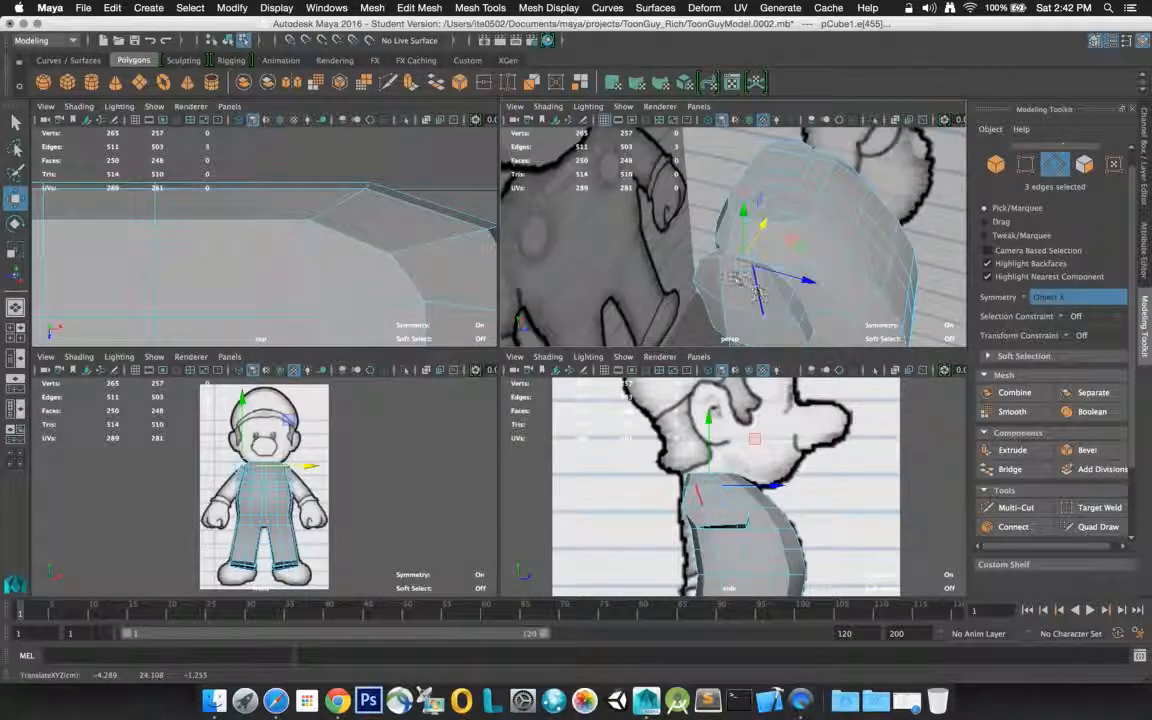
Select the upper back corner vertex of the extruded shoulder and move it forward
{"action": "right_click", "coordinate": [756, 237]}
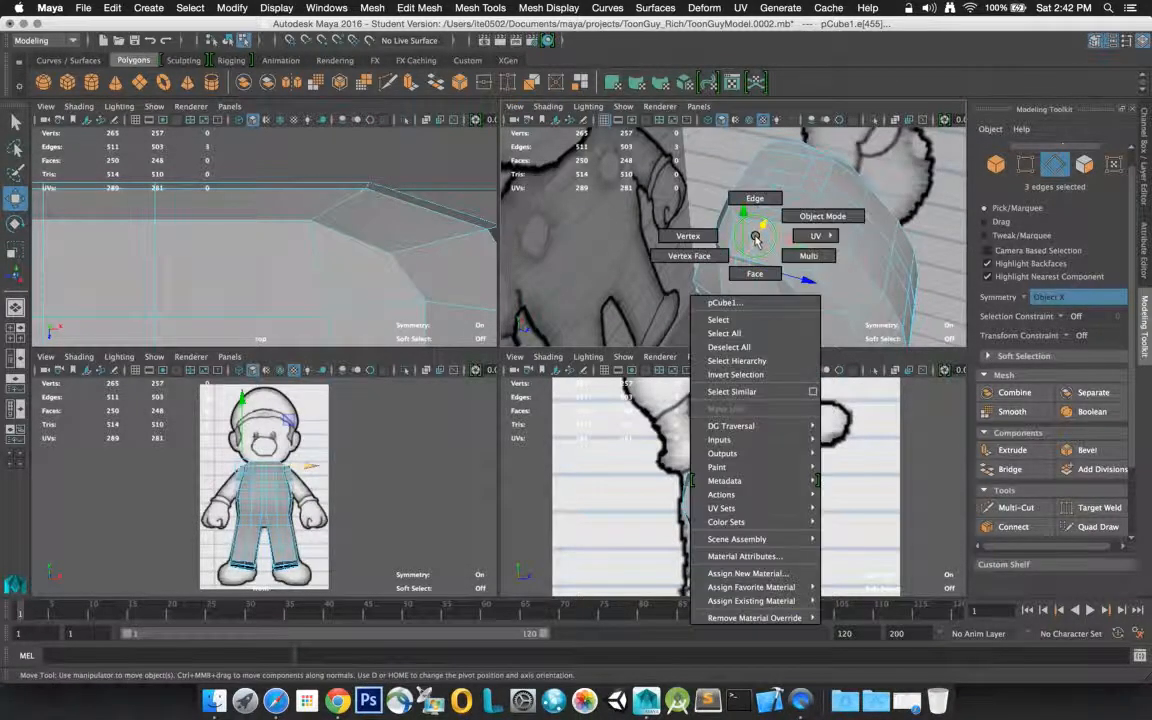
{"action": "left_click", "coordinate": [688, 236]}
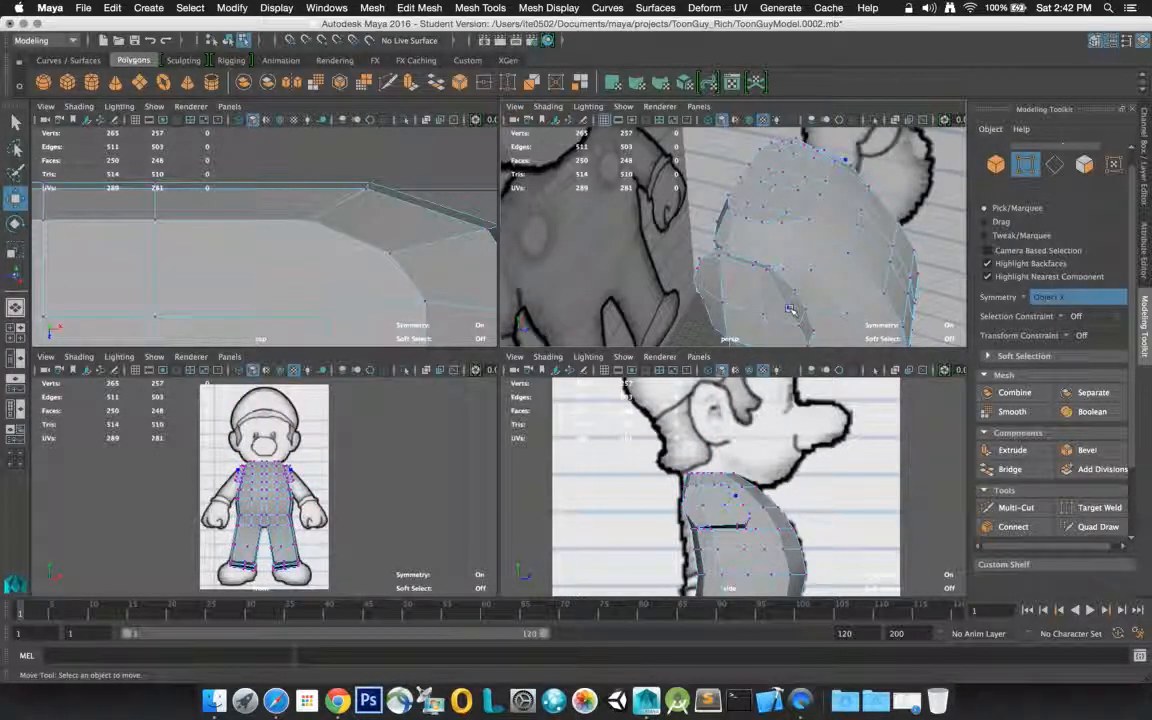
{"action": "left_click", "coordinate": [790, 311]}
{"action": "left_click_drag", "start_coordinate": [800, 270], "coordinate": [845, 253]}
{"action": "left_click", "coordinate": [756, 240]}
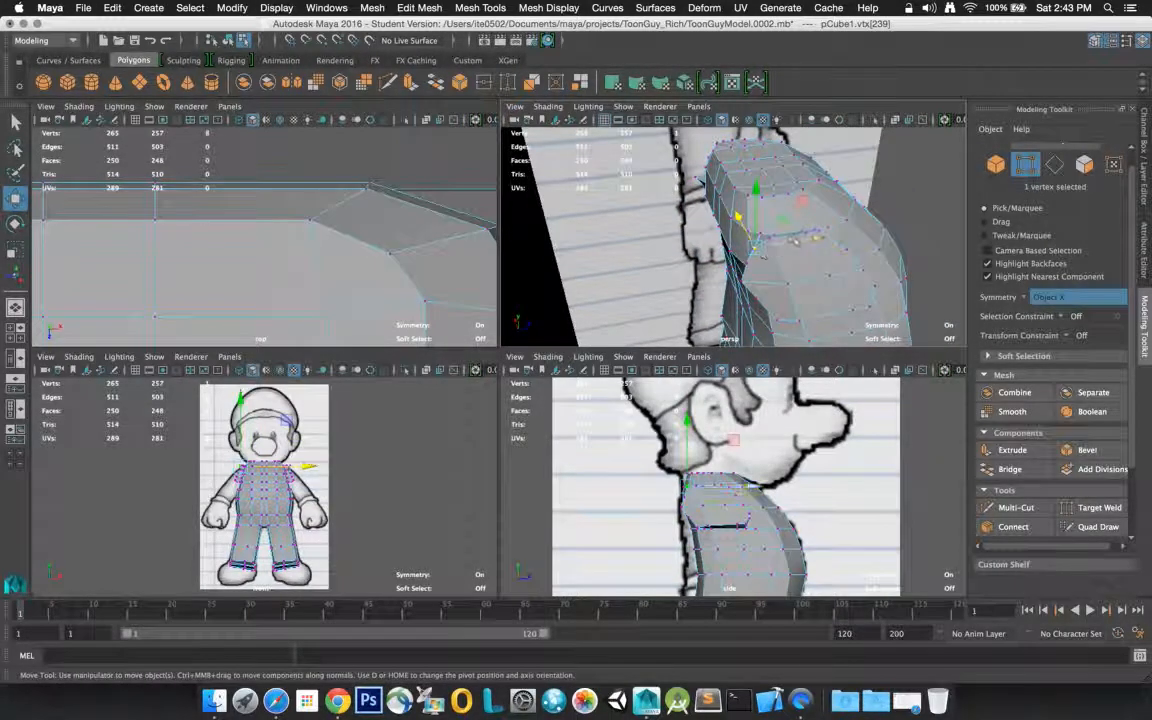
{"action": "key", "text": "f"}
{"action": "scroll", "coordinate": [793, 248], "scroll_direction": "up", "scroll_amount": 3}
{"action": "scroll", "coordinate": [793, 248], "scroll_direction": "down", "scroll_amount": 8}
{"action": "left_click_drag", "start_coordinate": [789, 254], "coordinate": [826, 244], "text": "alt"}
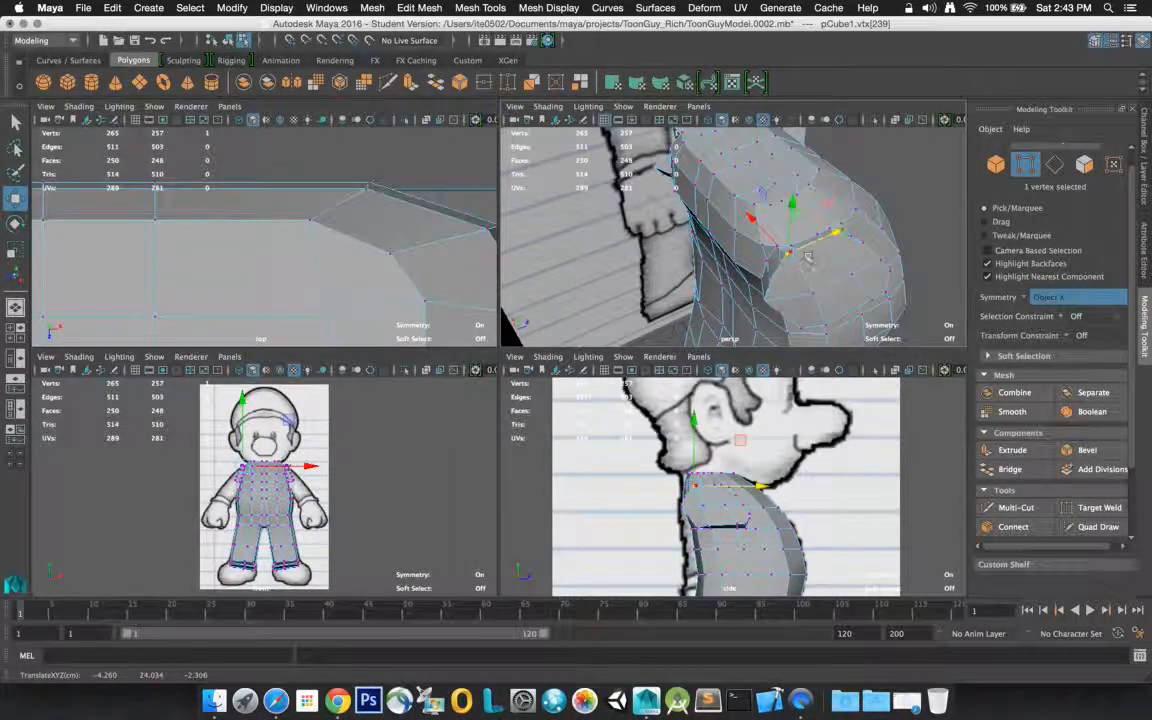
Try to round the extruded shoulder's outline by moving one upper rim vertex and the lower back corner vertex along the depth axis
{"action": "left_click", "coordinate": [833, 238]}
{"action": "mouse_move", "coordinate": [838, 233]}
{"action": "left_mouse_down"}
{"action": "mouse_move", "coordinate": [802, 260]}
{"action": "mouse_move", "coordinate": [771, 257]}
{"action": "mouse_move", "coordinate": [771, 226]}
{"action": "mouse_move", "coordinate": [818, 221]}
{"action": "left_mouse_up"}
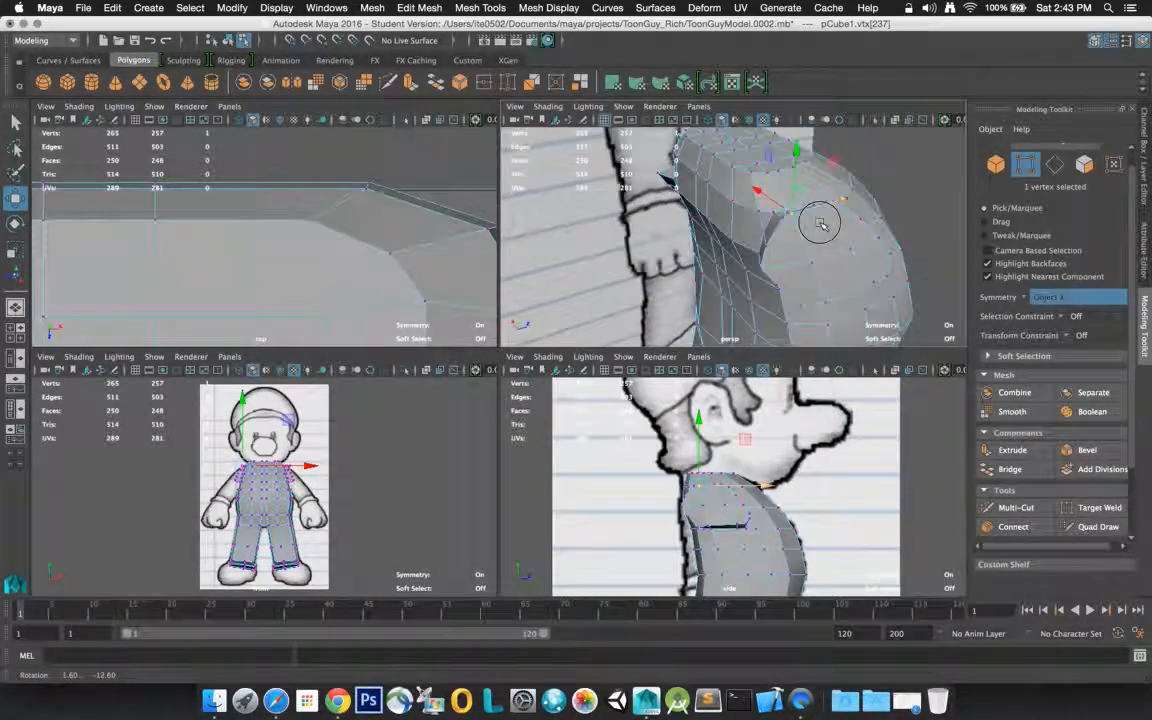
{"action": "left_click", "coordinate": [766, 254]}
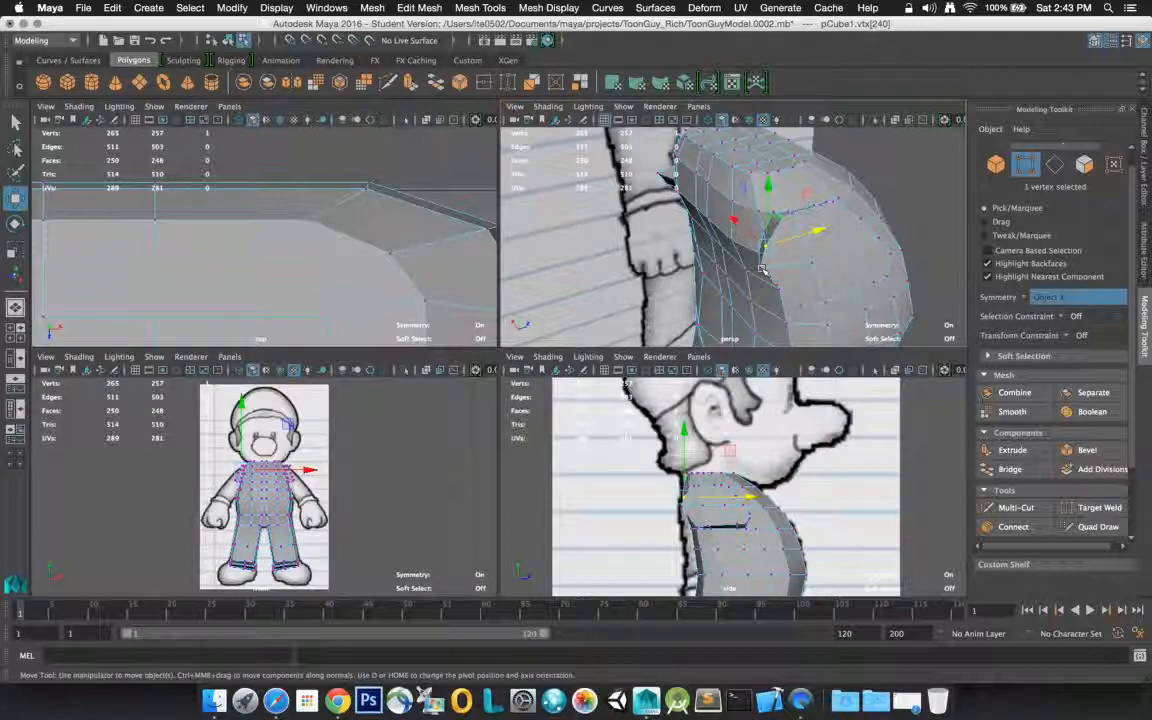
{"action": "left_click", "coordinate": [762, 267], "text": "shift"}
{"action": "left_click", "coordinate": [809, 257], "text": "shift"}
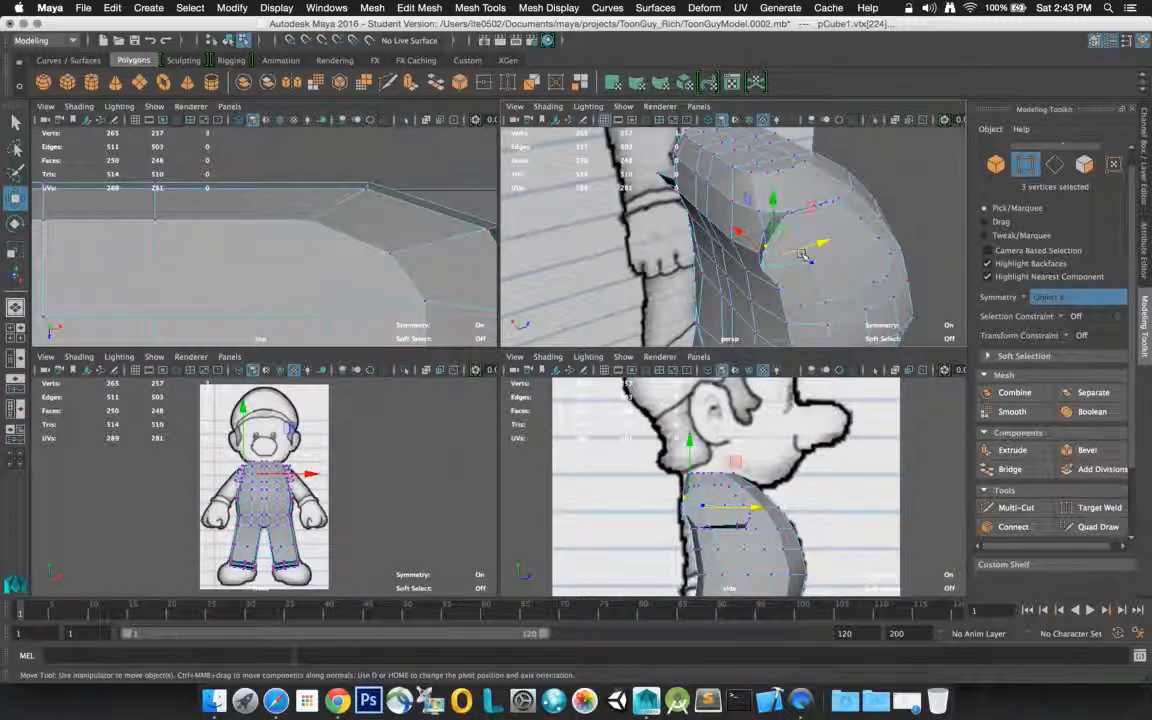
{"action": "left_click", "coordinate": [766, 252]}
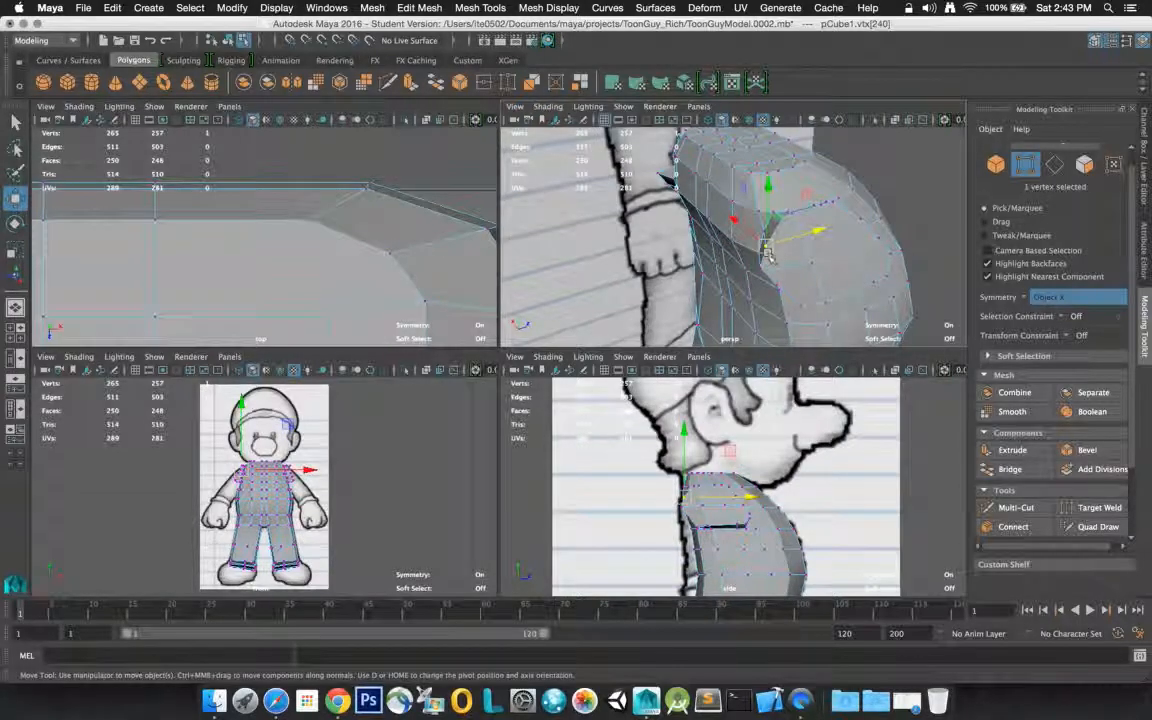
{"action": "left_click", "coordinate": [762, 267], "text": "shift"}
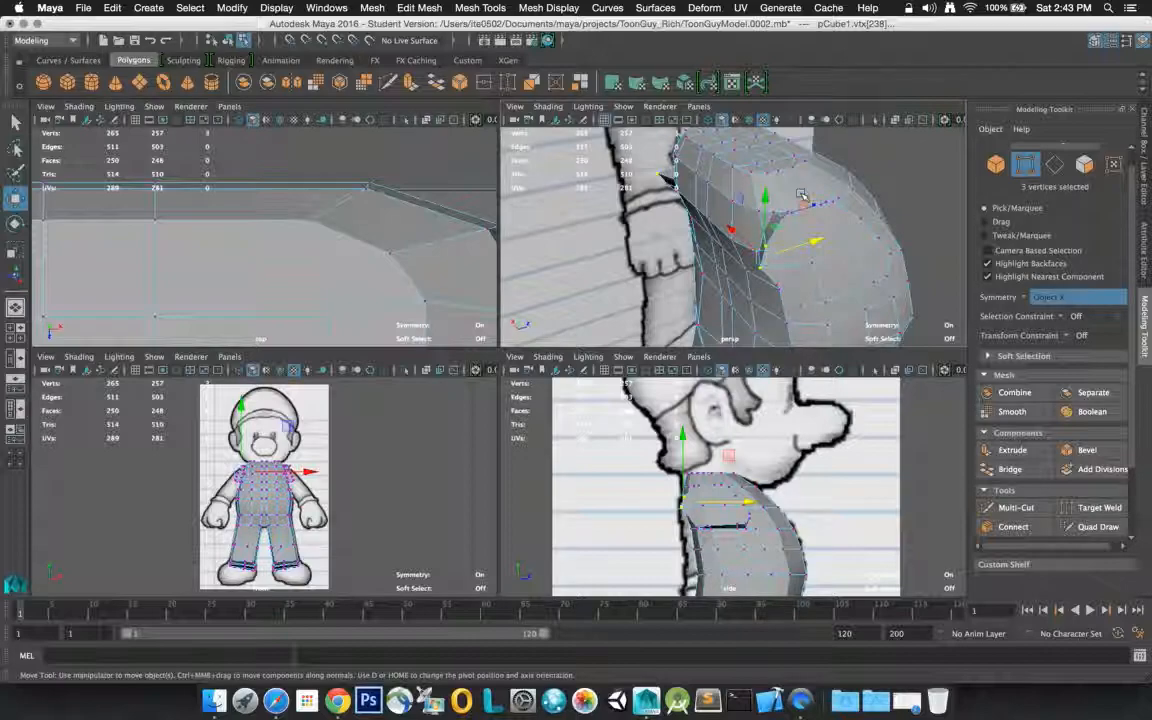
{"action": "scroll", "coordinate": [811, 209], "scroll_direction": "up", "scroll_amount": 5}
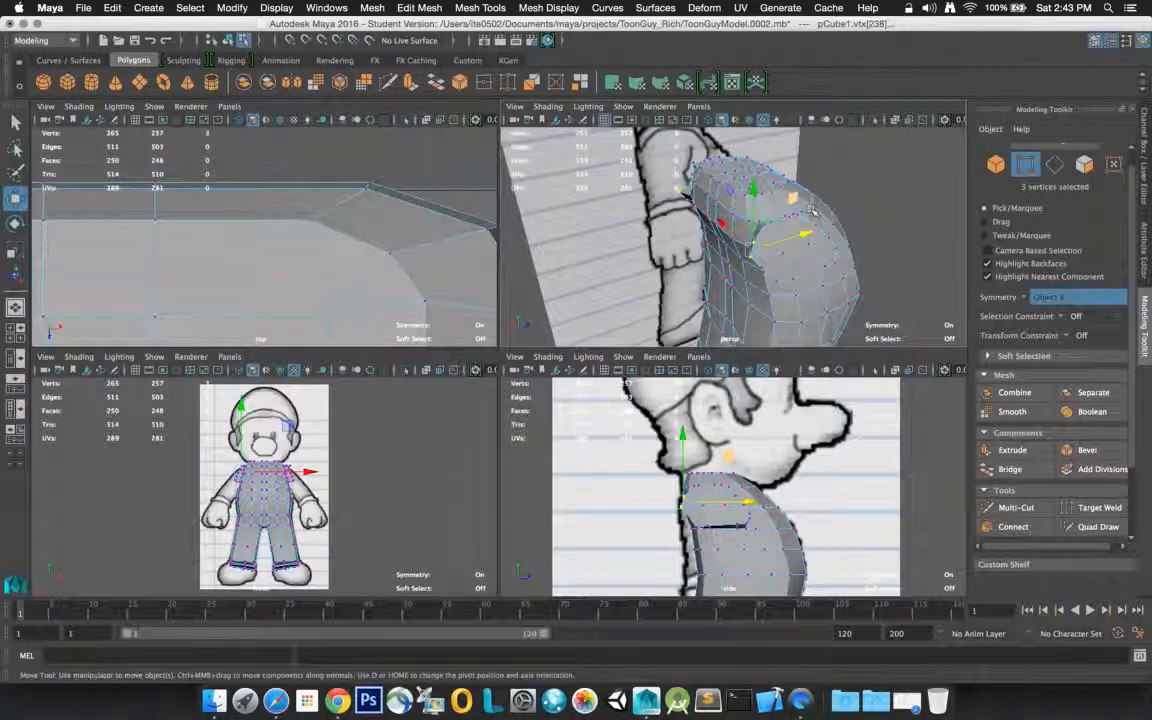
{"action": "mouse_move", "coordinate": [818, 258]}
{"action": "left_mouse_down"}
{"action": "mouse_move", "coordinate": [829, 254]}
{"action": "mouse_move", "coordinate": [820, 252]}
{"action": "left_mouse_up"}
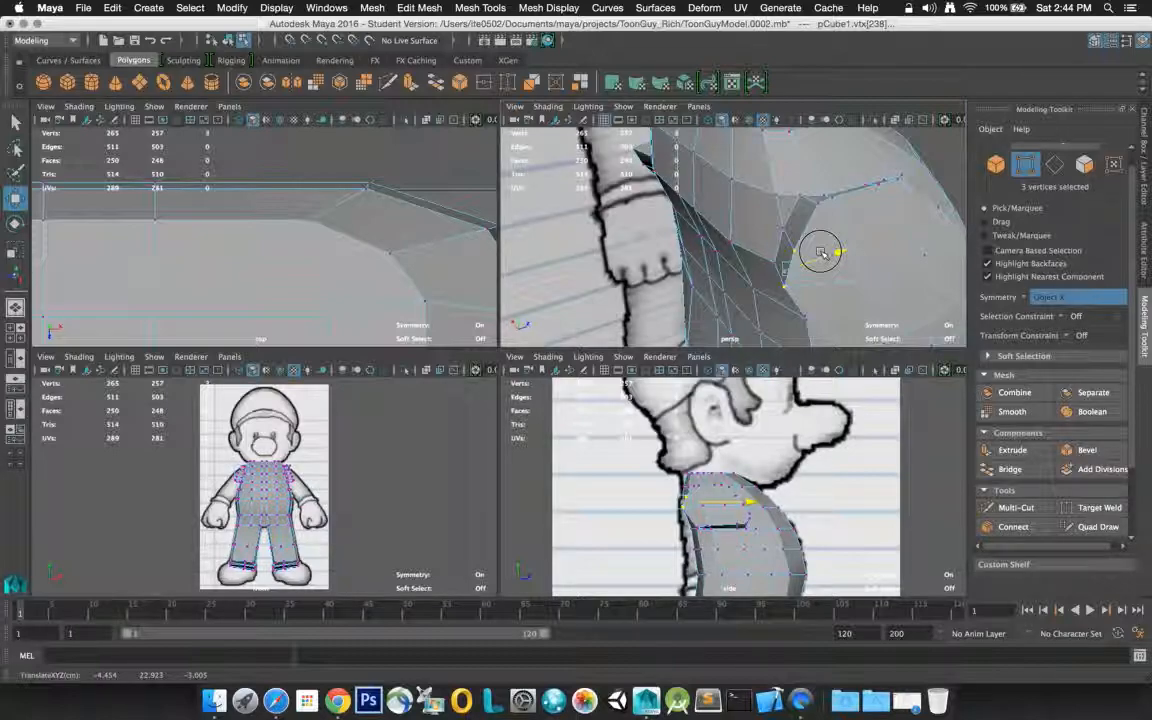
{"action": "left_click_drag", "start_coordinate": [827, 251], "coordinate": [819, 251]}
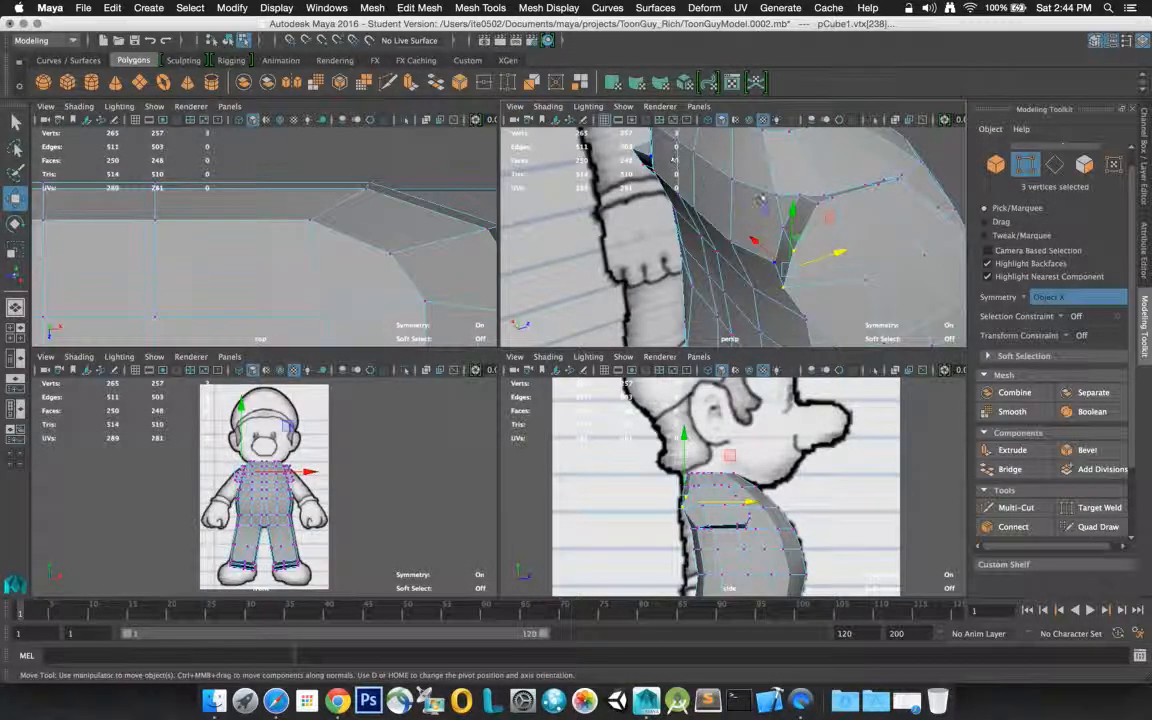
Try to shift the back rim vertex between the two back corners forward and check the shoulder from the opposite side
{"action": "left_click", "coordinate": [828, 243]}
{"action": "left_click_drag", "start_coordinate": [828, 243], "coordinate": [960, 235], "text": "alt"}
{"action": "left_click_drag", "start_coordinate": [1058, 234], "coordinate": [990, 224], "text": "alt"}
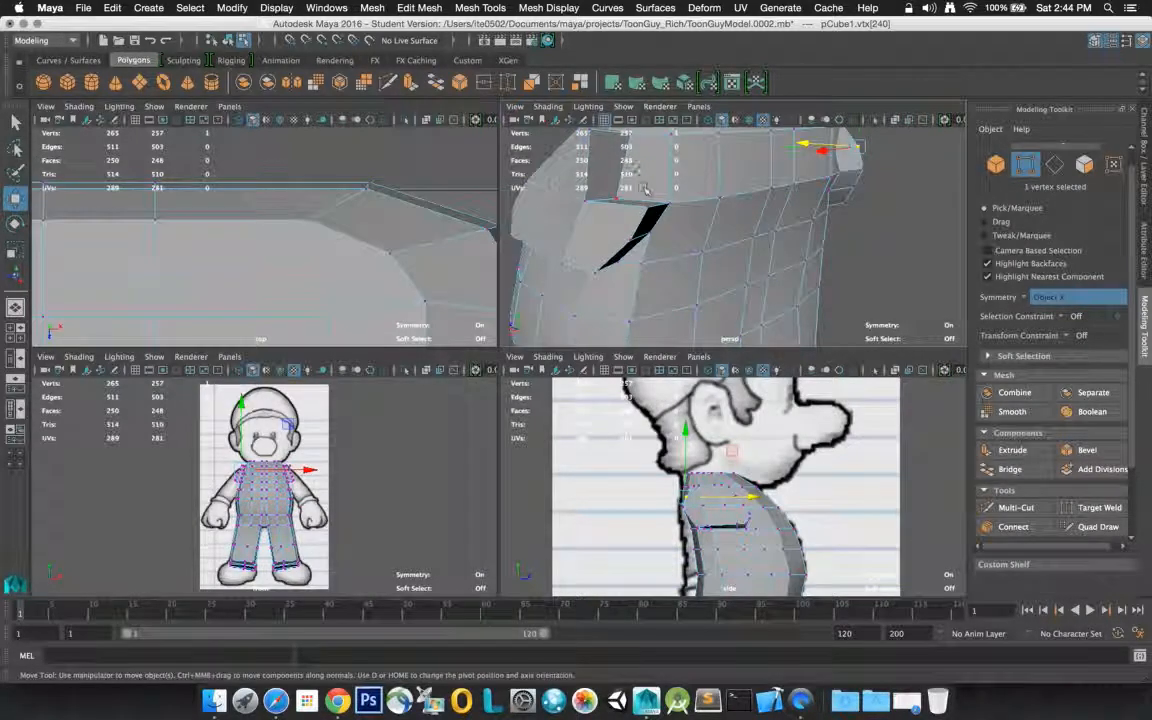
{"action": "left_click_drag", "start_coordinate": [688, 183], "coordinate": [664, 236], "text": "alt"}
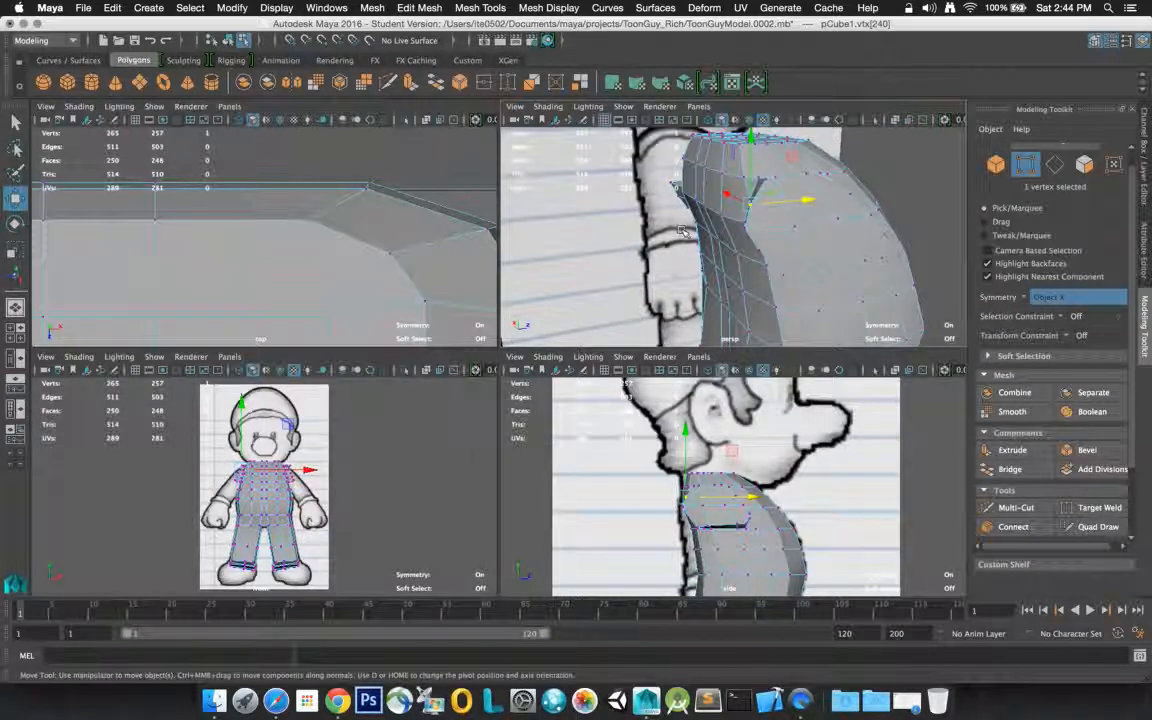
Undo the vertex moves on the shoulder together with the shoulder face extrusion
{"action": "key", "text": "z"}
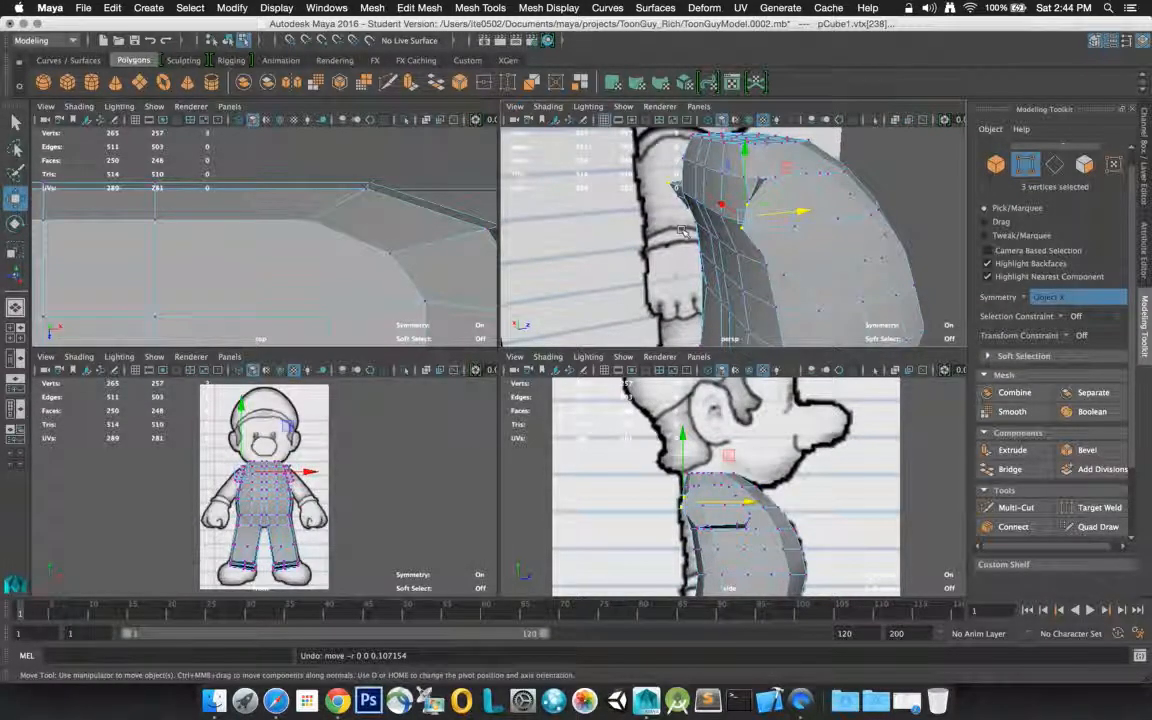
{"action": "key", "text": "super+z"}
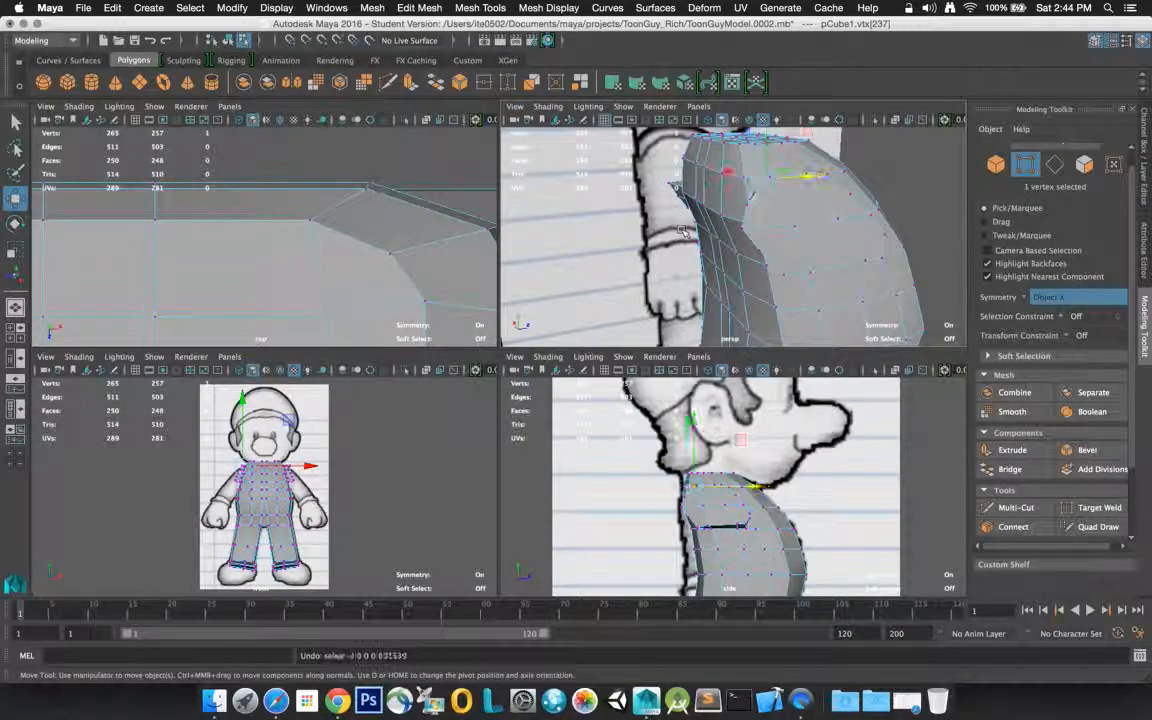
{"action": "key", "text": "super+z"}
{"action": "key", "text": "super+z"}
{"action": "key", "text": "super+z"}
{"action": "key", "text": "super+z"}
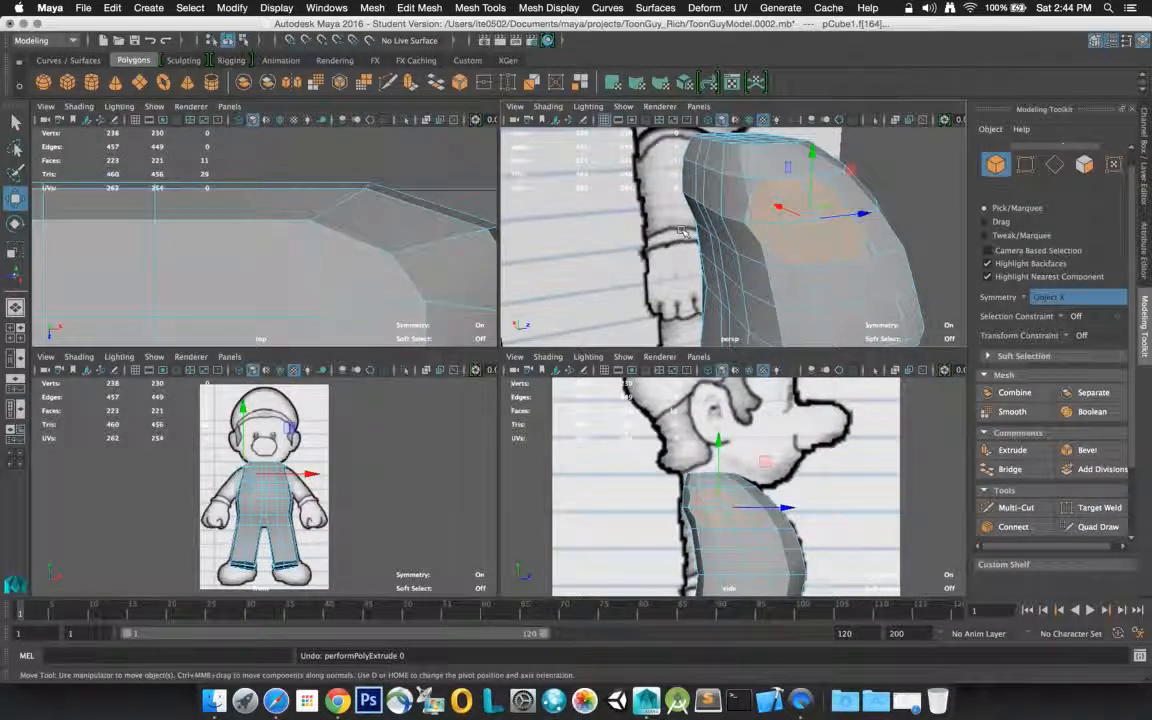
Undo the shoulder face selection and the preceding move of the shoulder edges
{"action": "key", "text": "super+z"}
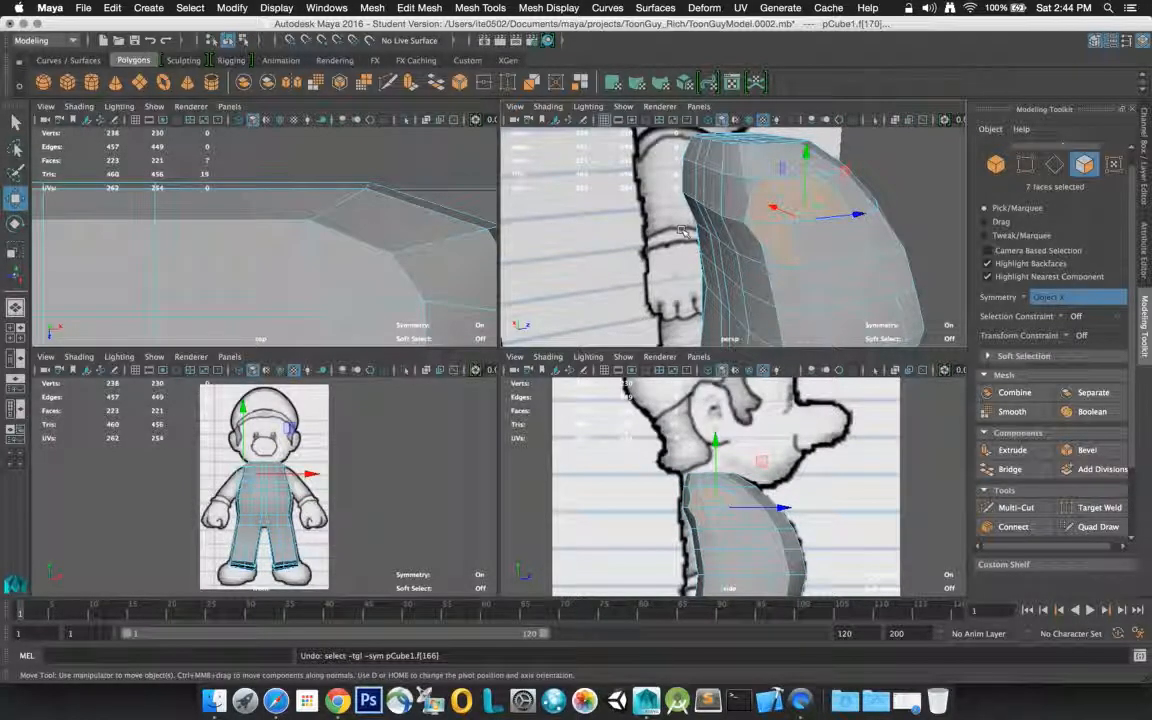
{"action": "key", "text": "super+z"}
{"action": "key", "text": "super+z"}
{"action": "key", "text": "super+z"}
{"action": "key", "text": "super+z"}
{"action": "key", "text": "super+z"}
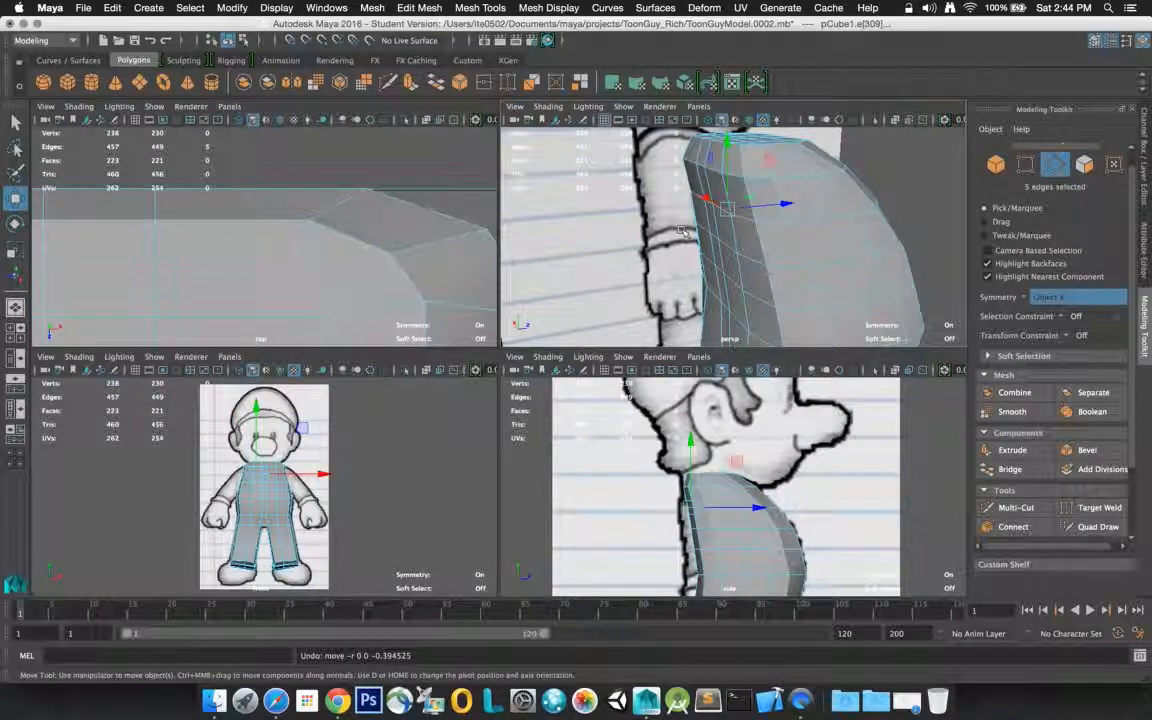
{"action": "key", "text": "super+z"}
{"action": "key", "text": "super+z"}
{"action": "key", "text": "super+z"}
{"action": "key", "text": "super+z"}
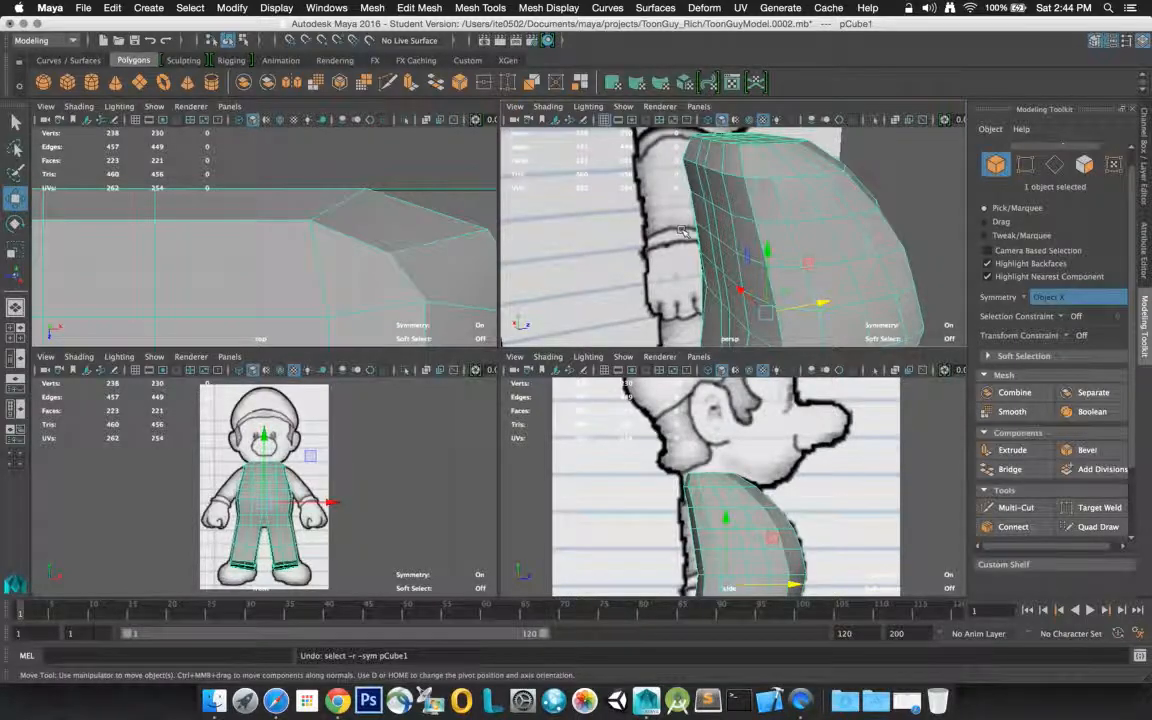
Undo the earlier edge connections around the shoulder, going back as far as the undo history allows
{"action": "left_click", "coordinate": [680, 231]}
{"action": "key", "text": "super+z"}
{"action": "key", "text": "super+z"}
{"action": "key", "text": "super+z"}
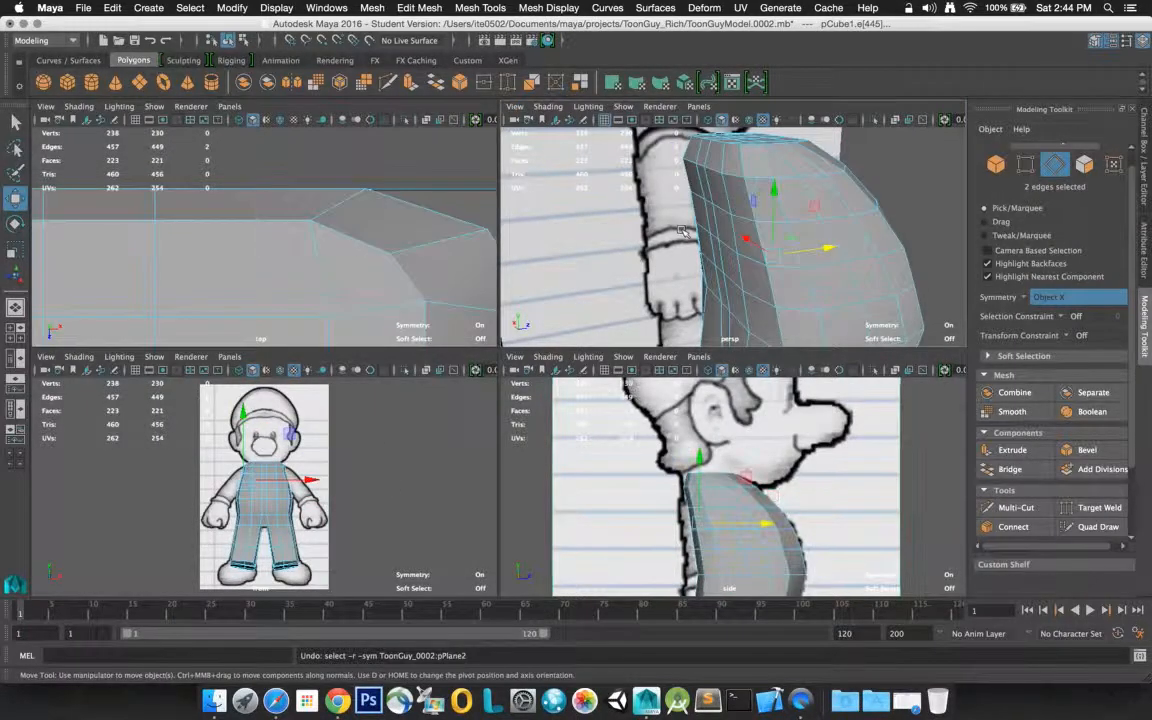
{"action": "key", "text": "super+z"}
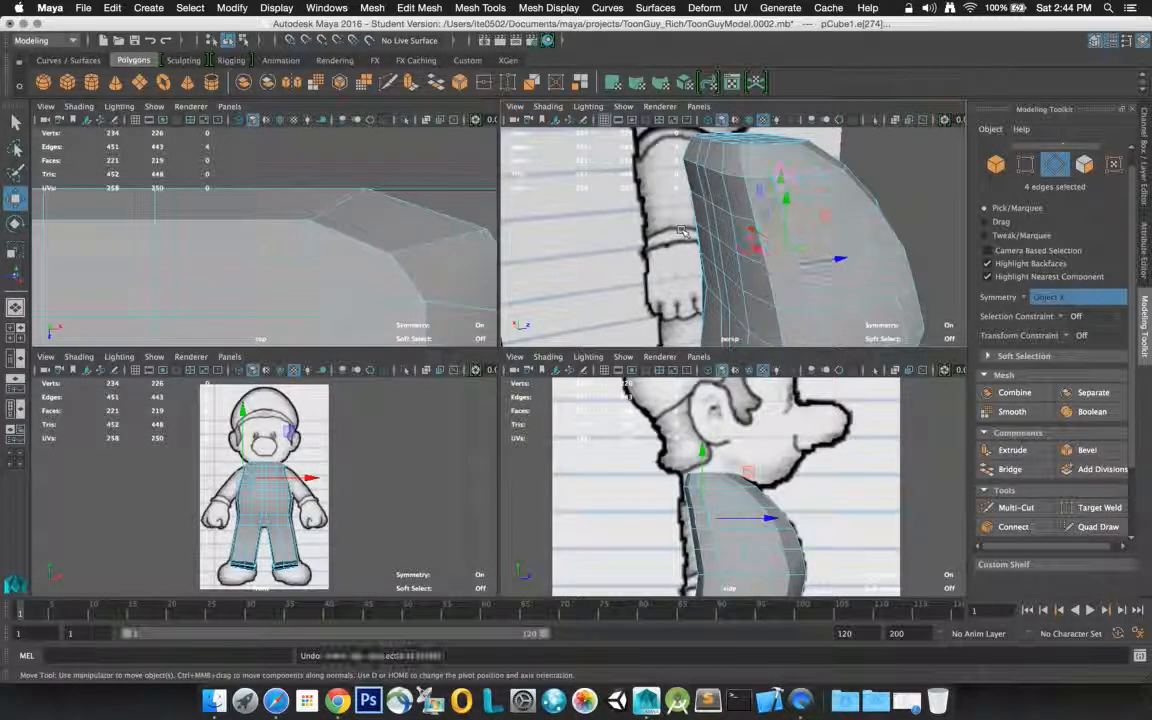
{"action": "key", "text": "super+z"}
{"action": "key", "text": "super+z"}
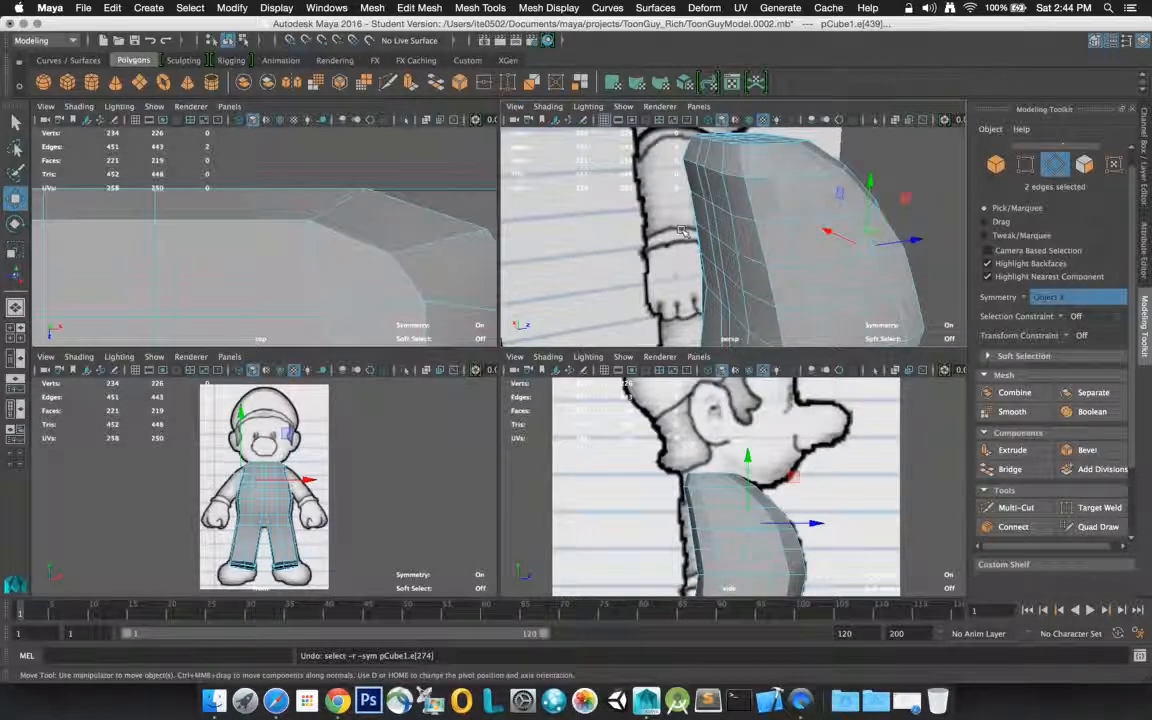
{"action": "key", "text": "super+z"}
{"action": "key", "text": "super+z"}
{"action": "key", "text": "super+z"}
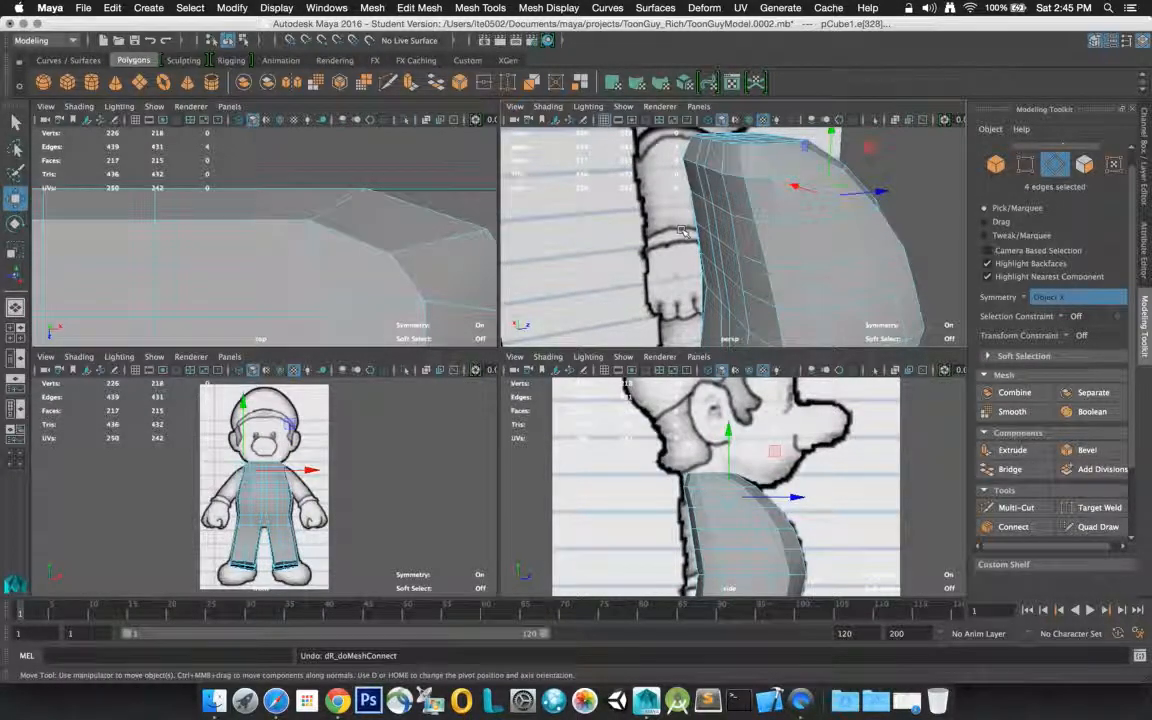
{"action": "key", "text": "super+z"}
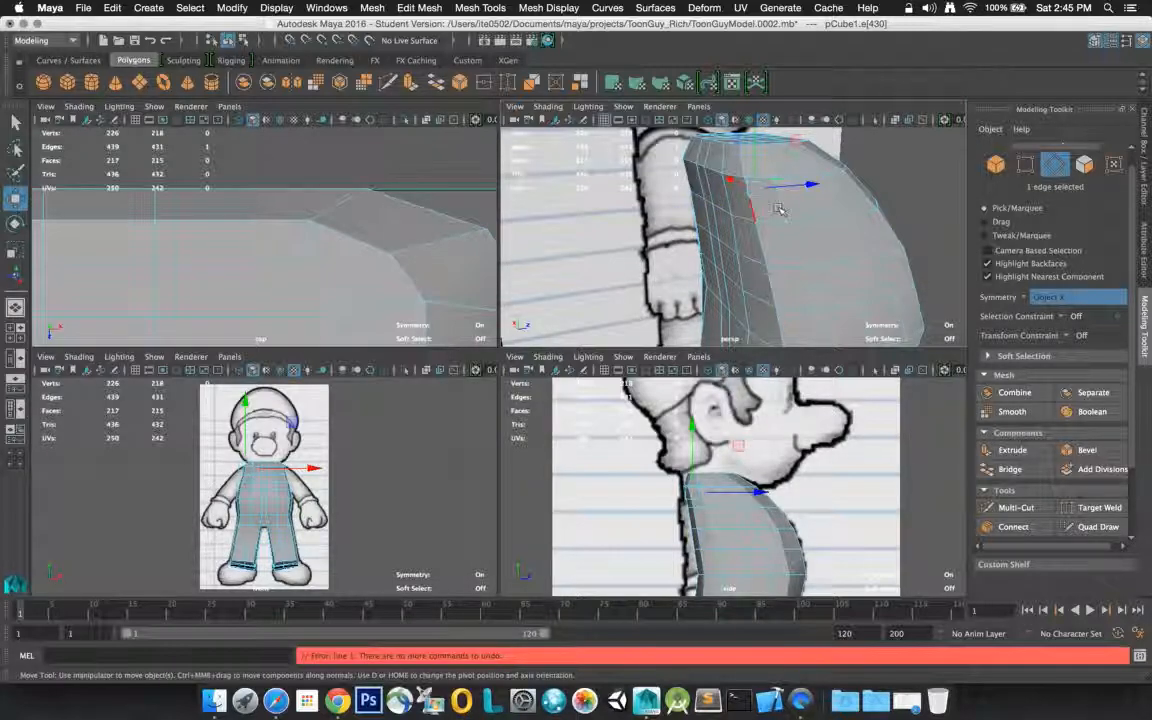
Examine the torso's shoulder area and upper surface from several angles in the perspective view
{"action": "left_click_drag", "start_coordinate": [640, 205], "coordinate": [528, 220], "text": "alt"}
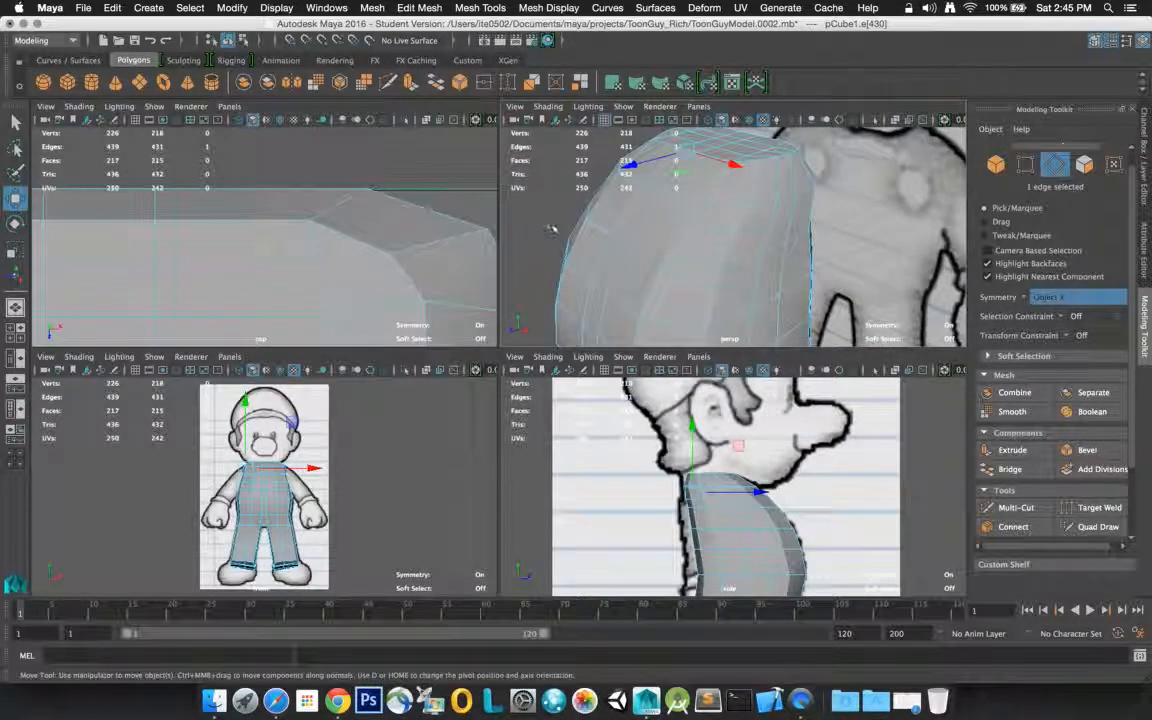
{"action": "key", "text": "q"}
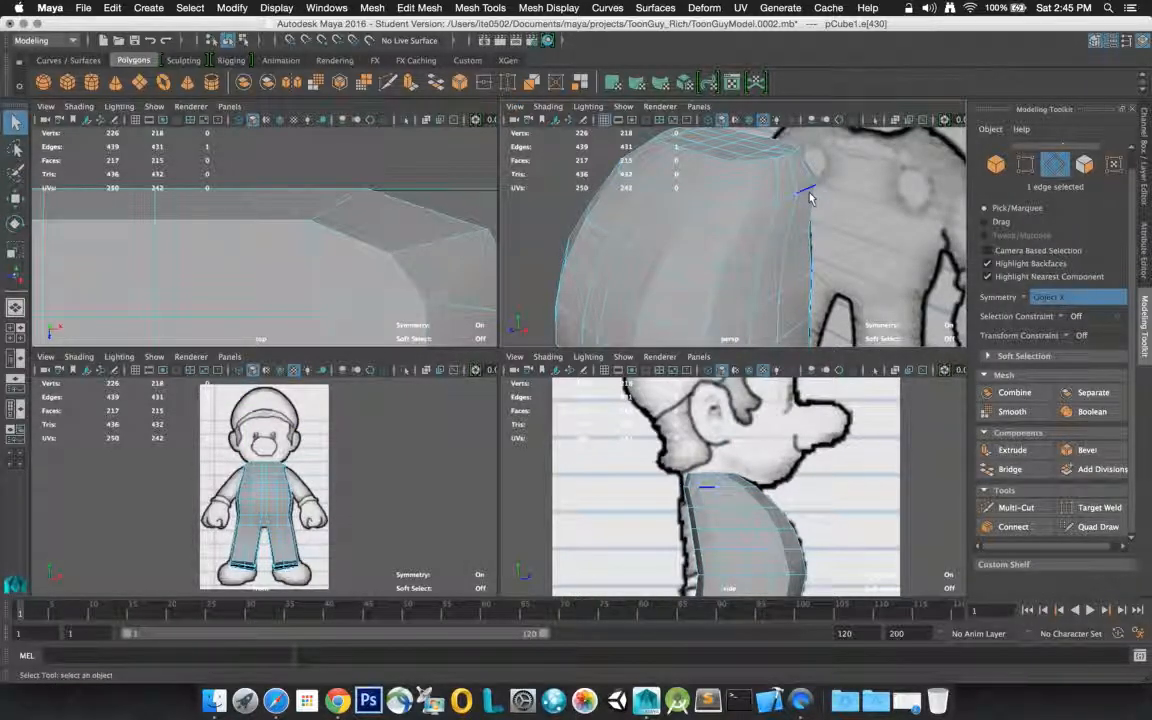
{"action": "left_click_drag", "start_coordinate": [797, 204], "coordinate": [710, 237], "text": "alt"}
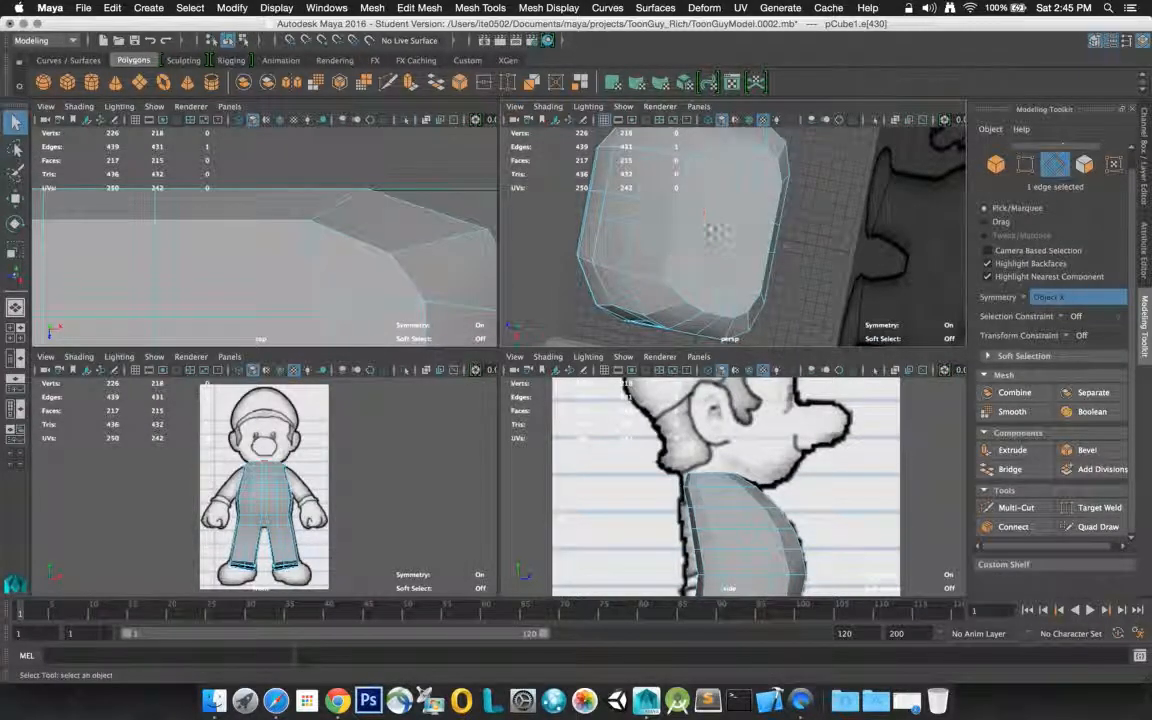
{"action": "left_click", "coordinate": [741, 258]}
{"action": "left_click_drag", "start_coordinate": [742, 256], "coordinate": [606, 192], "text": "alt"}
{"action": "left_click", "coordinate": [610, 215]}
{"action": "left_click_drag", "start_coordinate": [693, 222], "coordinate": [571, 218], "text": "alt"}
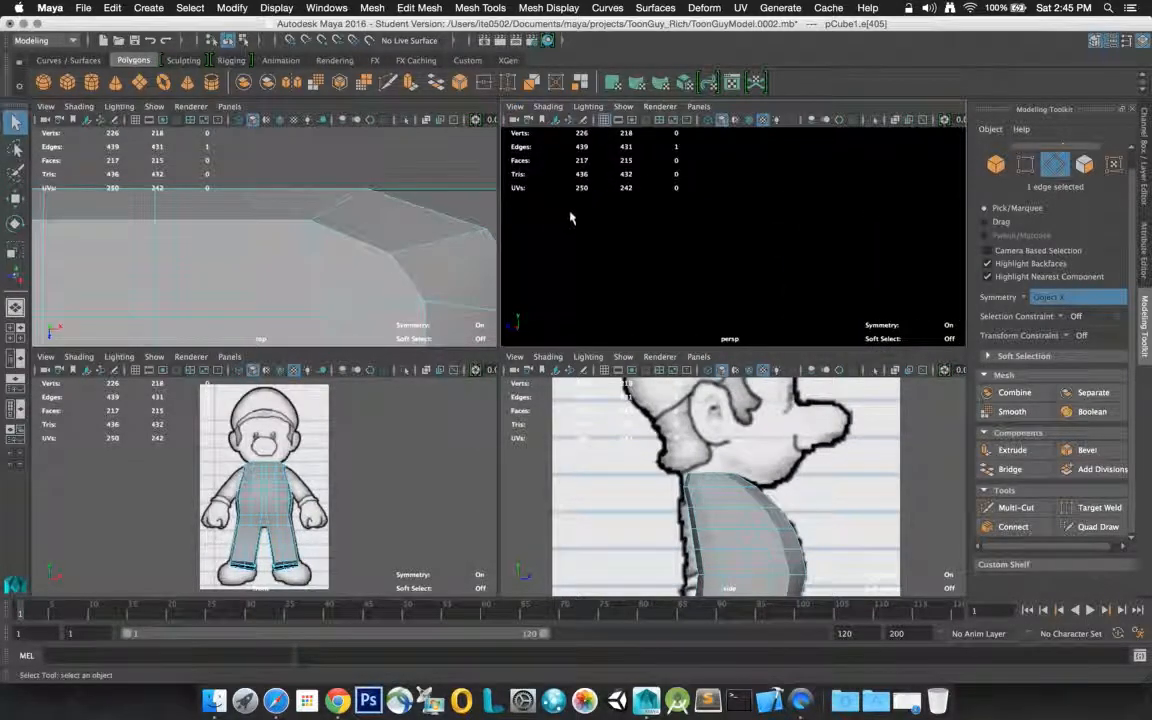
{"action": "left_click", "coordinate": [630, 448]}
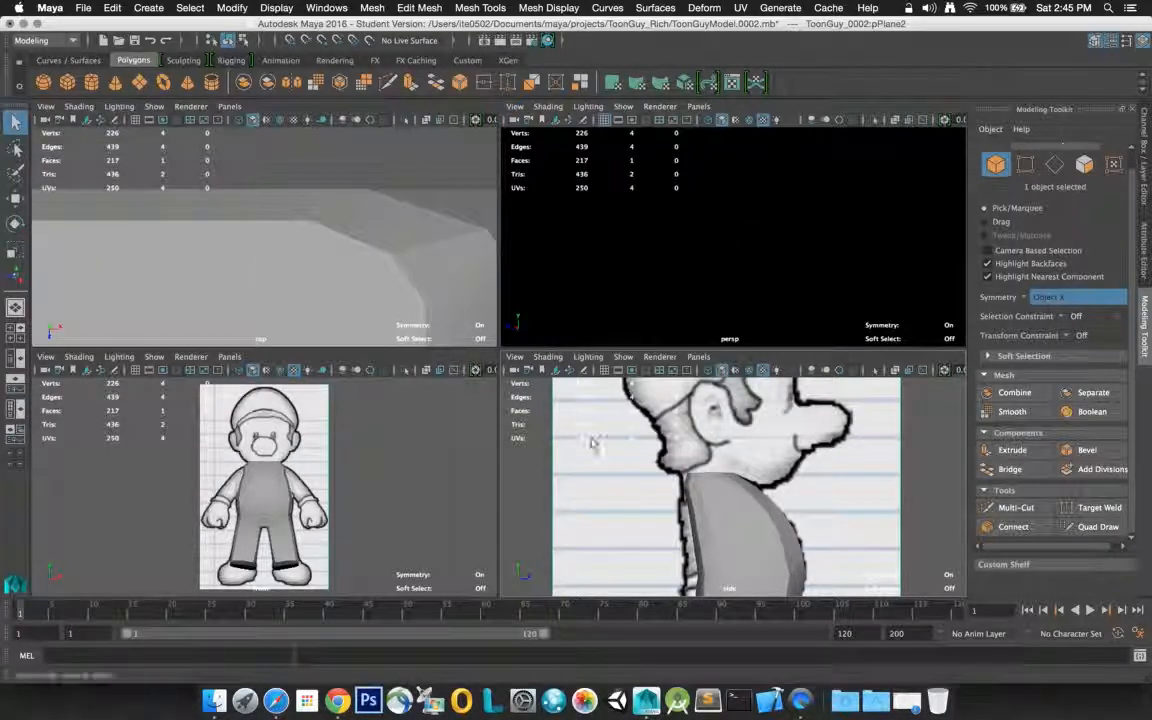
{"action": "left_click", "coordinate": [578, 470]}
{"action": "right_click", "coordinate": [578, 470]}
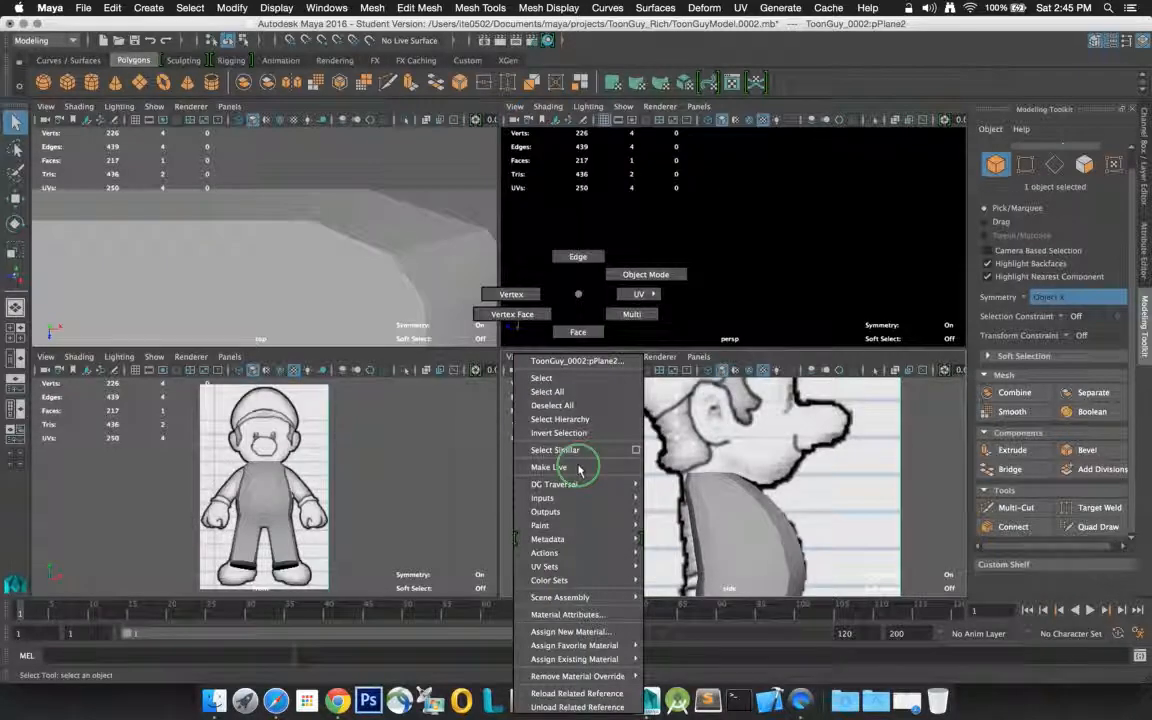
{"action": "left_click", "coordinate": [578, 468]}
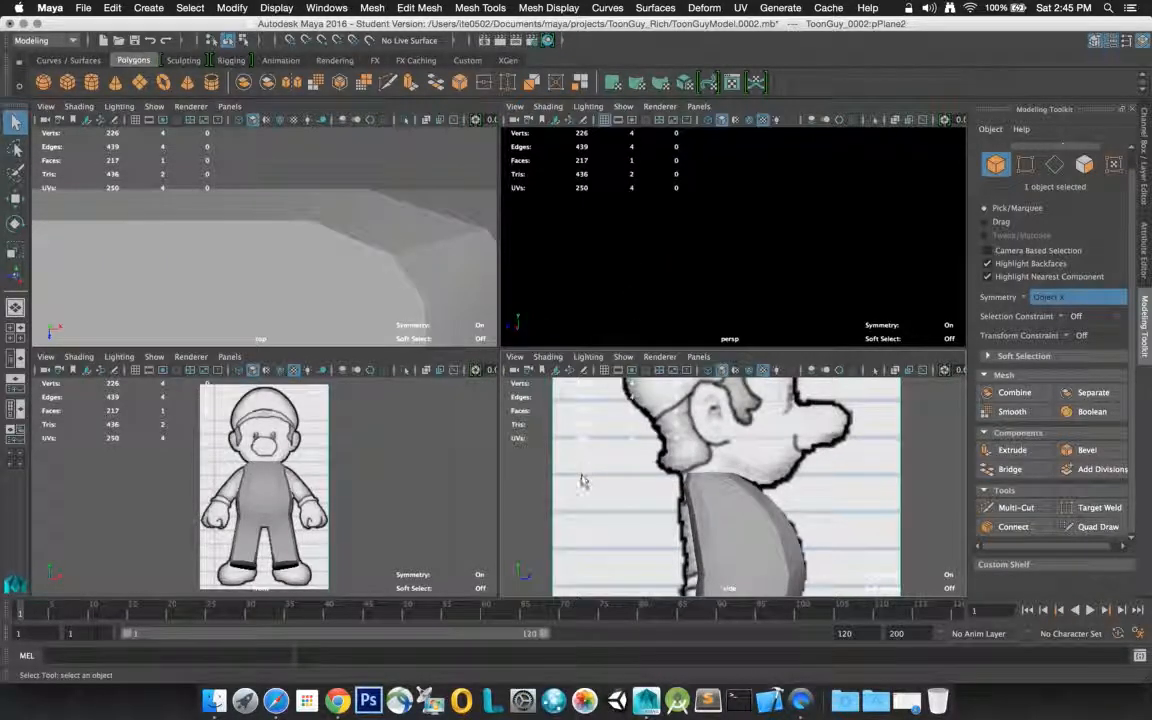
{"action": "left_click", "coordinate": [15, 197]}
{"action": "left_click", "coordinate": [391, 488]}
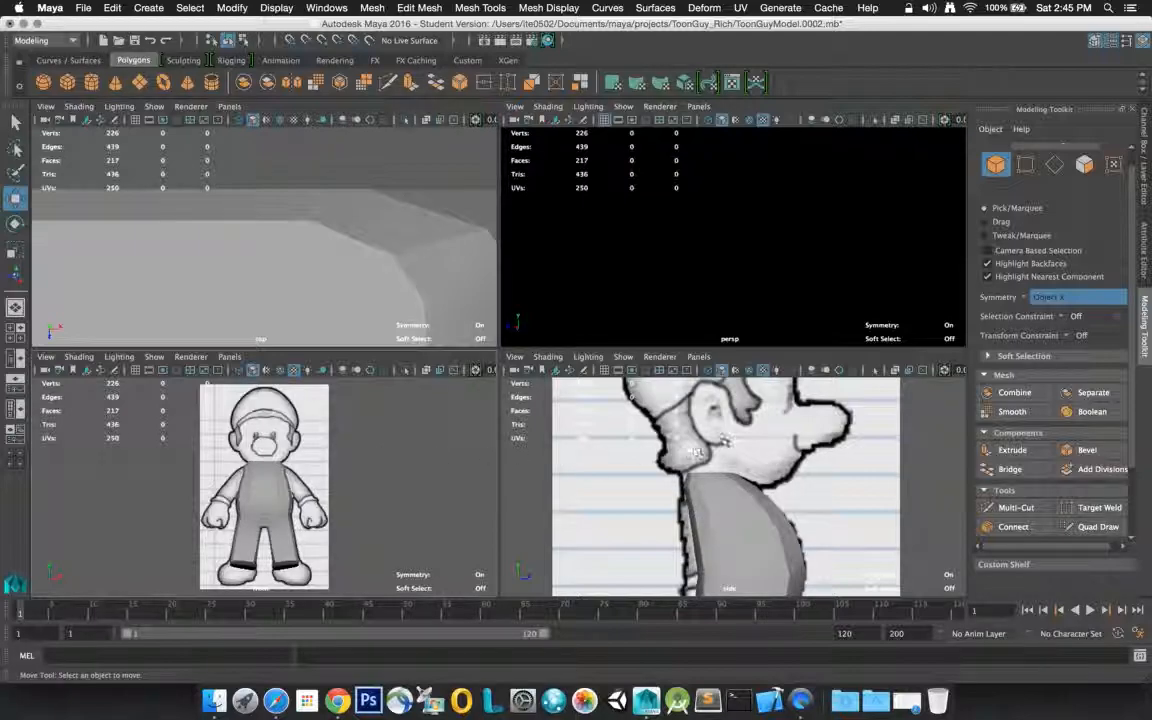
{"action": "left_click", "coordinate": [723, 452]}
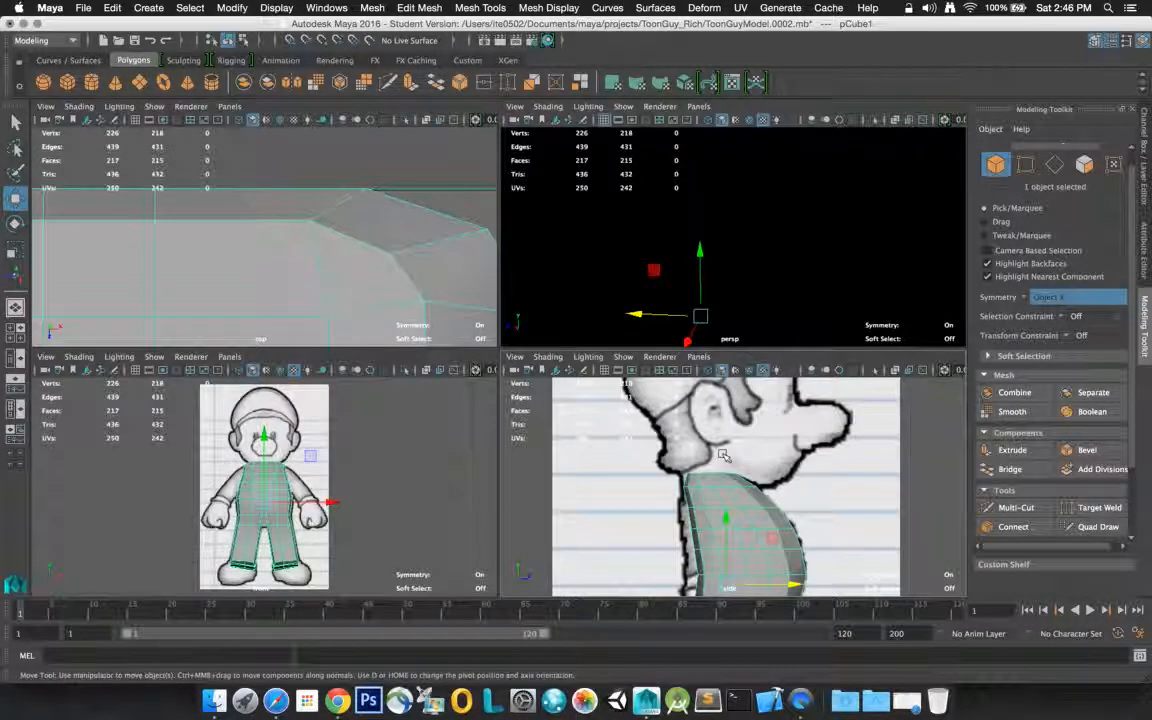
{"action": "left_click_drag", "start_coordinate": [758, 453], "coordinate": [728, 446], "text": "alt"}
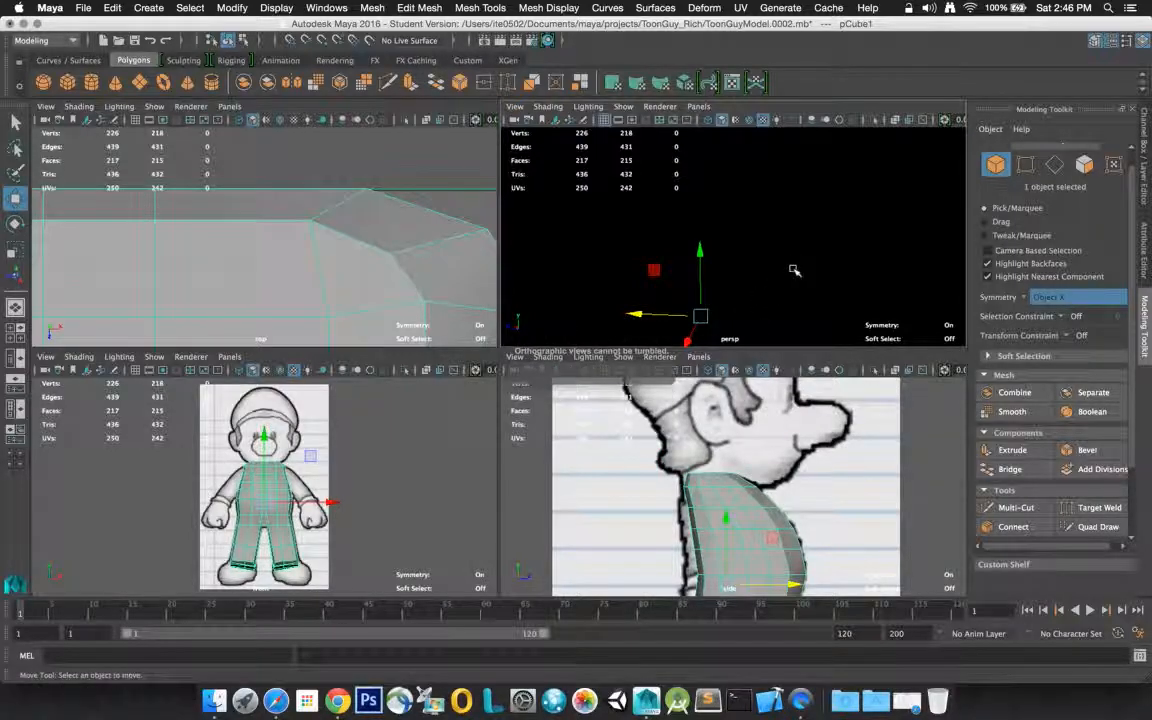
{"action": "left_click", "coordinate": [761, 234]}
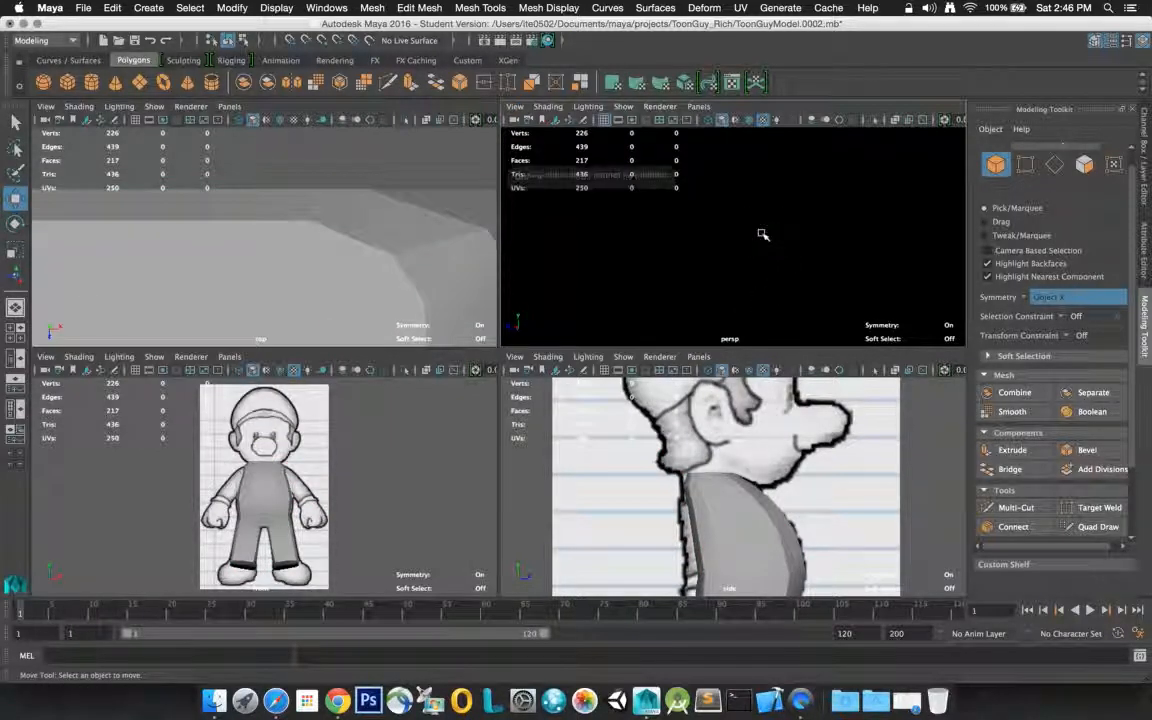
Maximize the perspective view, bring the torso back into sight and select the body mesh
{"action": "key", "text": "space"}
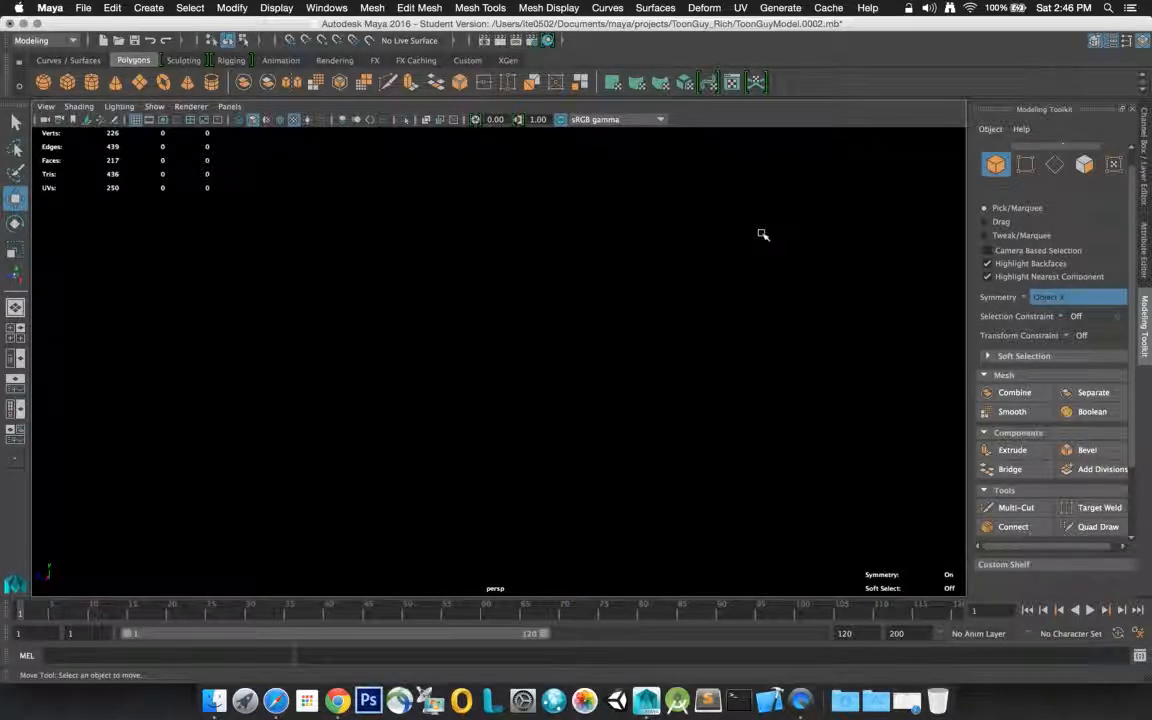
{"action": "left_click_drag", "start_coordinate": [761, 234], "coordinate": [724, 278], "text": "alt"}
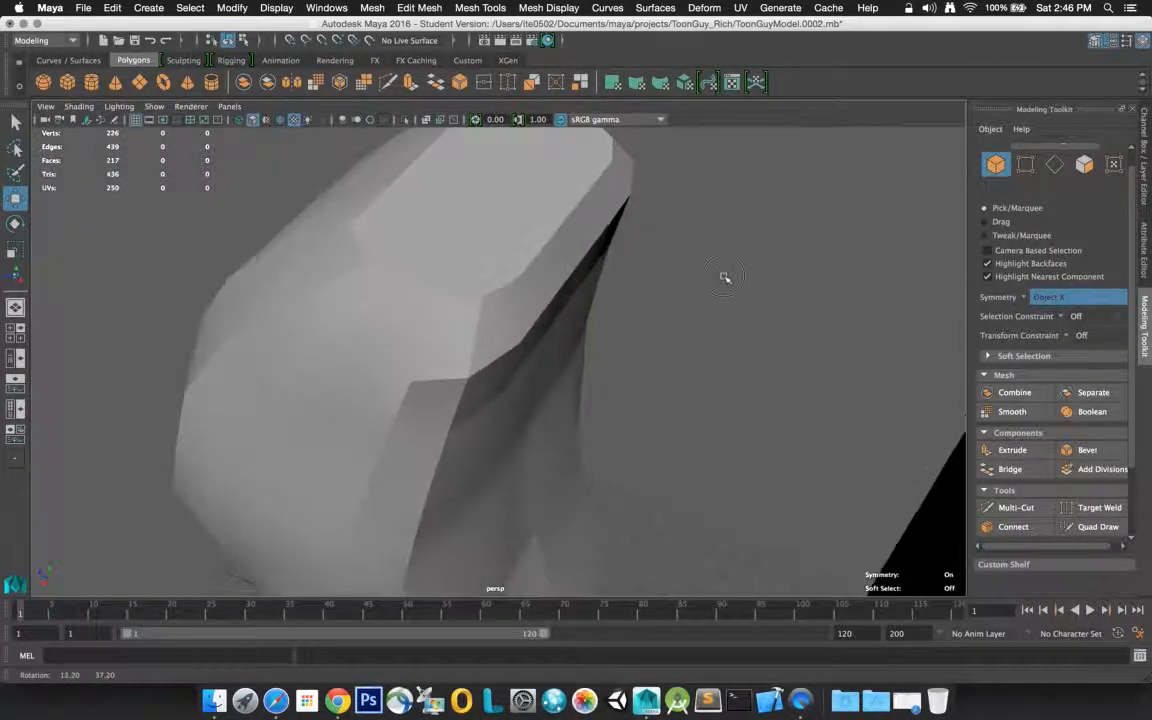
{"action": "left_click", "coordinate": [413, 349]}
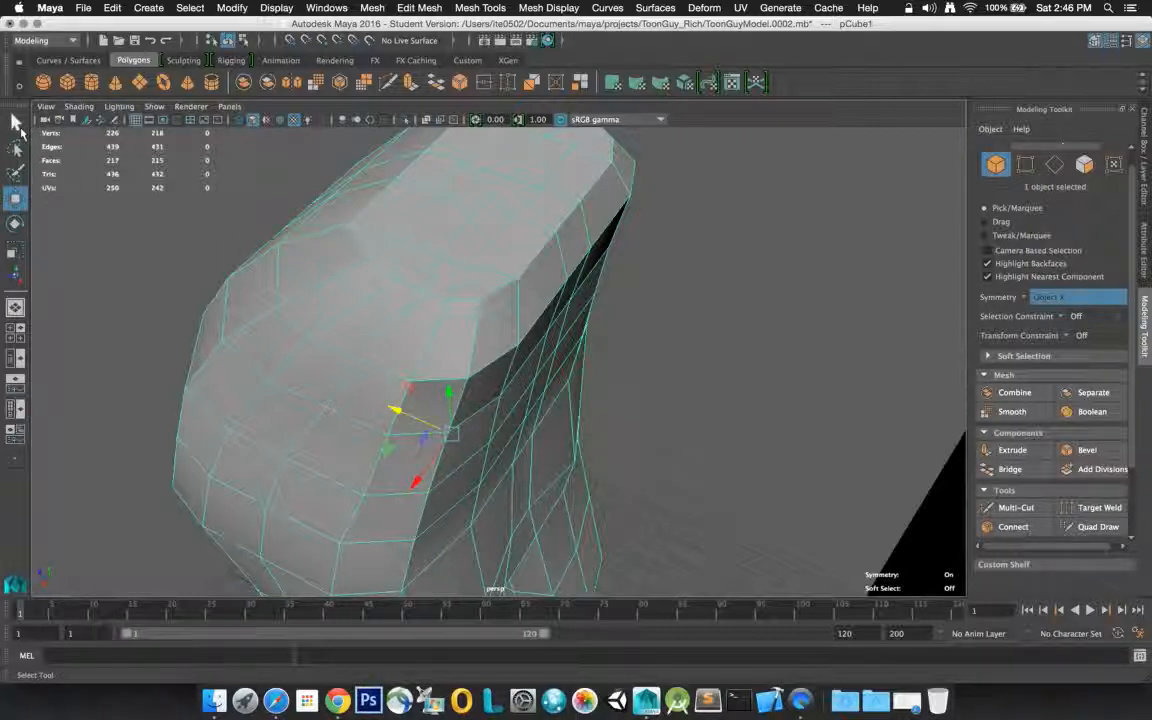
Connect the two adjoining edges at the upper back corner of the shoulder area with one segment to cut off the corner
{"action": "key", "text": "q"}
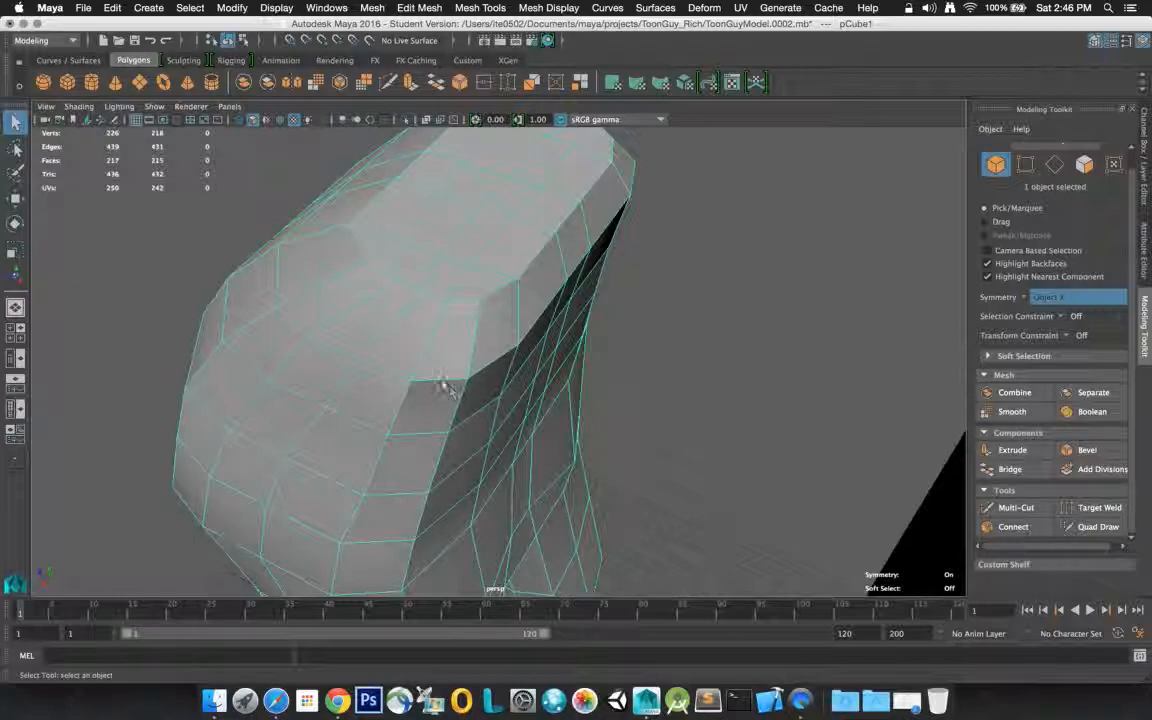
{"action": "right_click_drag", "start_coordinate": [445, 385], "coordinate": [434, 293]}
{"action": "left_click", "coordinate": [441, 384]}
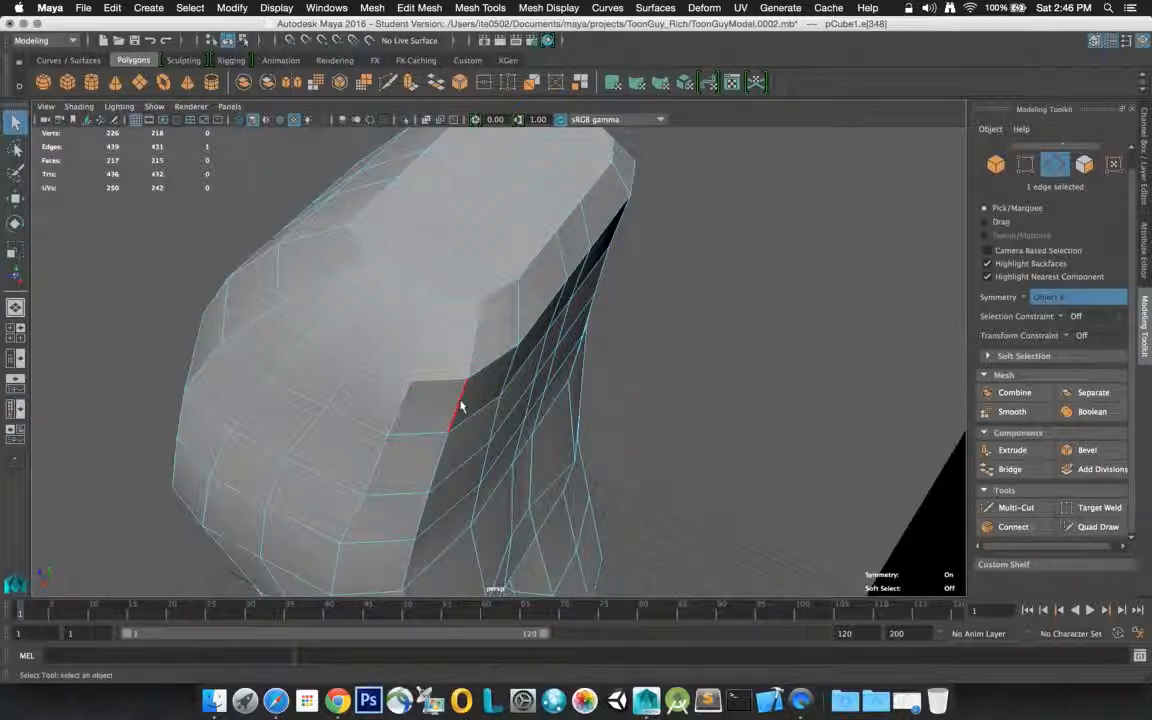
{"action": "left_click", "coordinate": [461, 403], "text": "shift"}
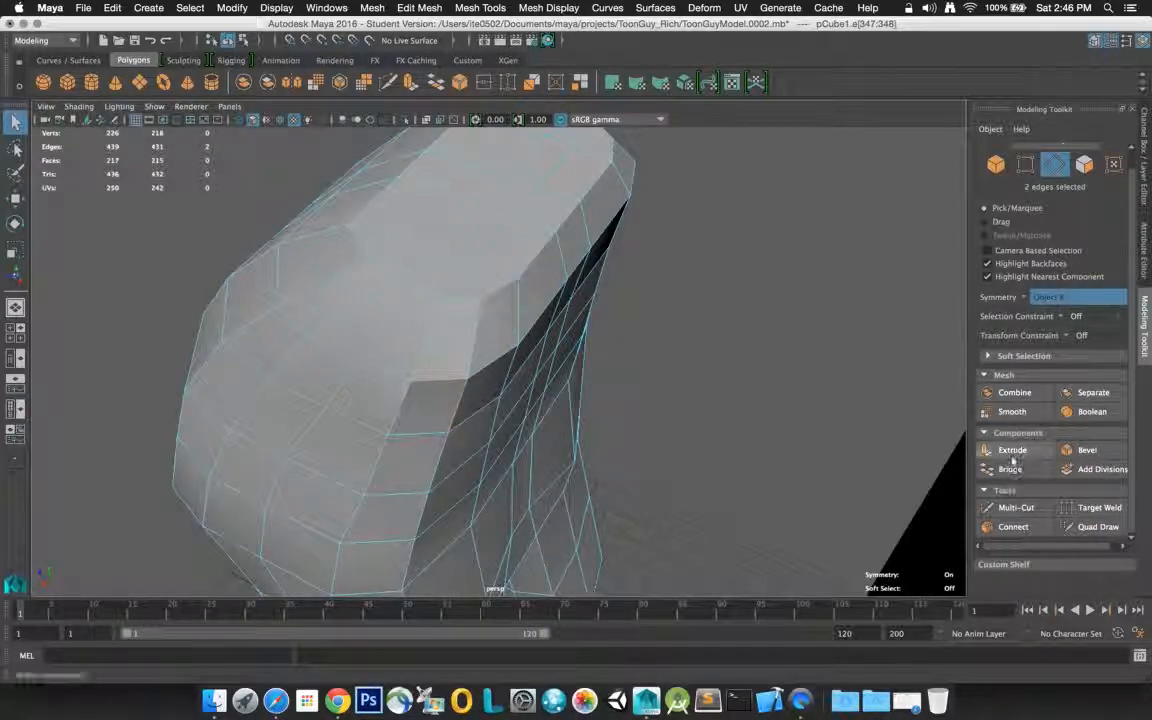
{"action": "left_click", "coordinate": [1014, 527]}
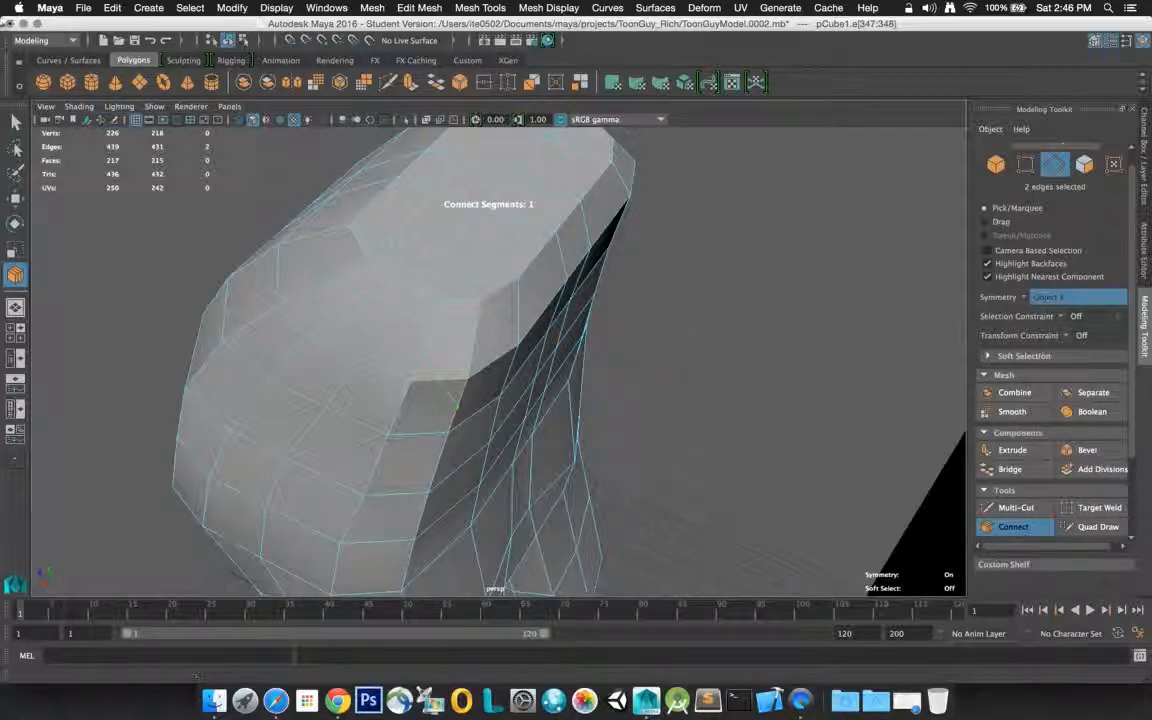
{"action": "left_click", "coordinate": [15, 122]}
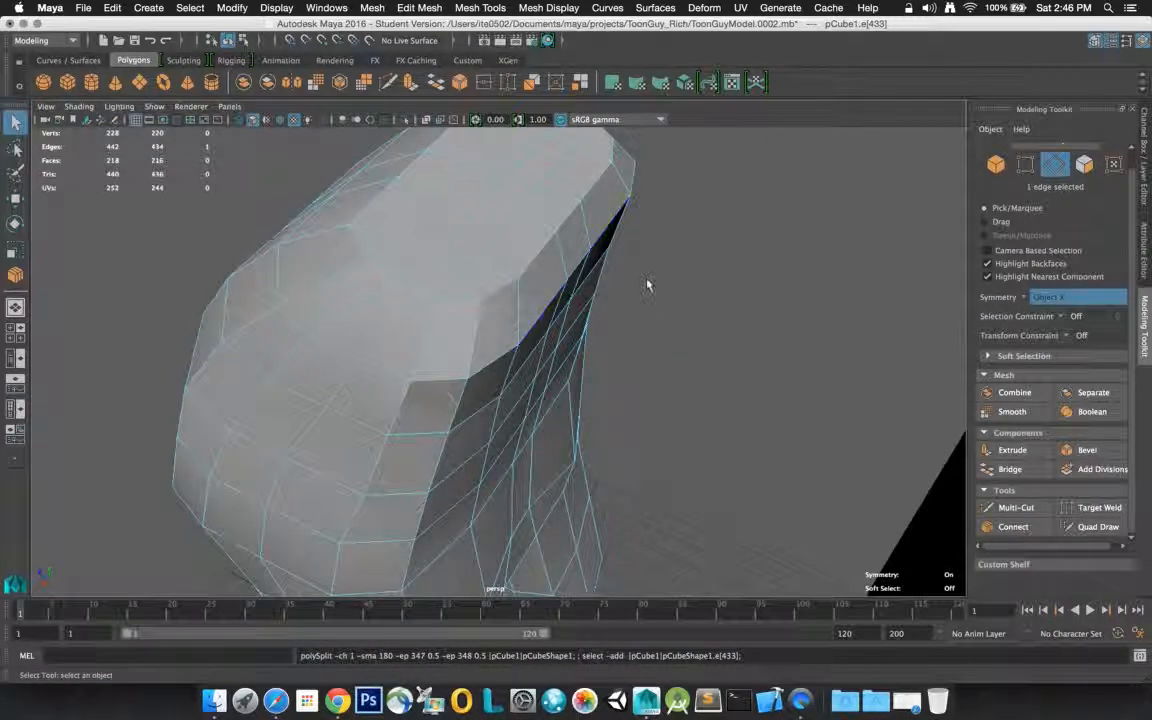
Connect the two adjoining edges at the upper front corner of the shoulder area with one segment
{"action": "left_click_drag", "start_coordinate": [666, 278], "coordinate": [565, 244], "text": "alt"}
{"action": "left_click_drag", "start_coordinate": [672, 266], "coordinate": [554, 278], "text": "alt"}
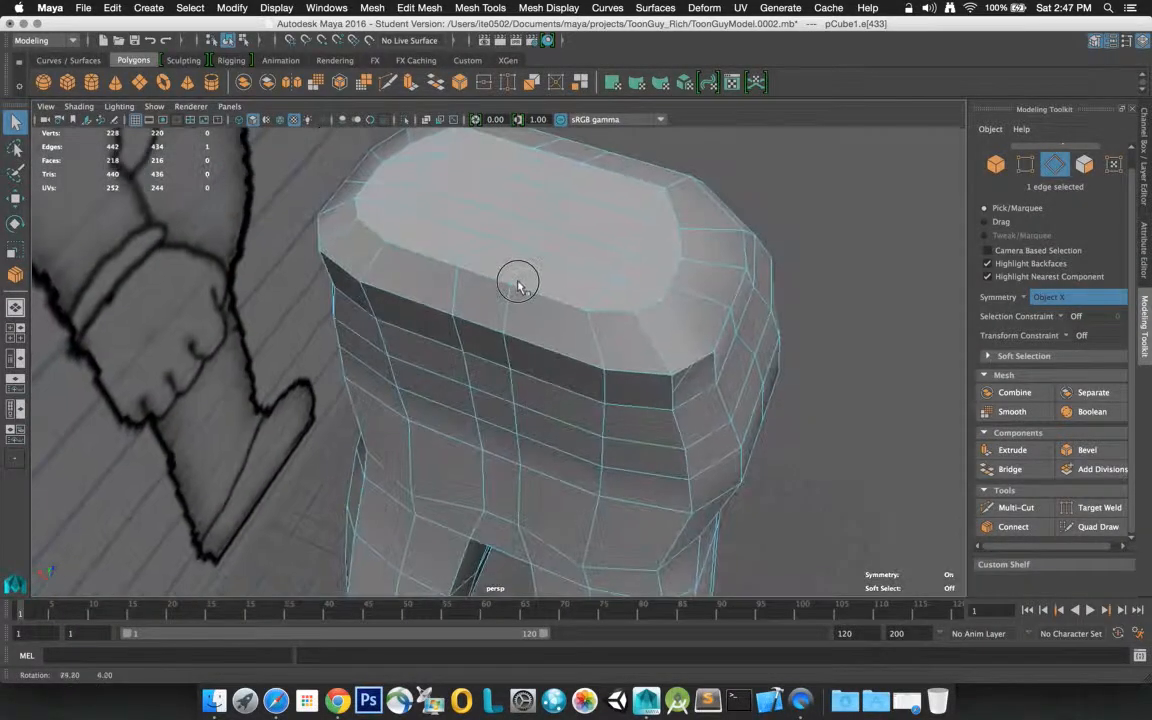
{"action": "left_click_drag", "start_coordinate": [517, 280], "coordinate": [435, 265], "text": "alt"}
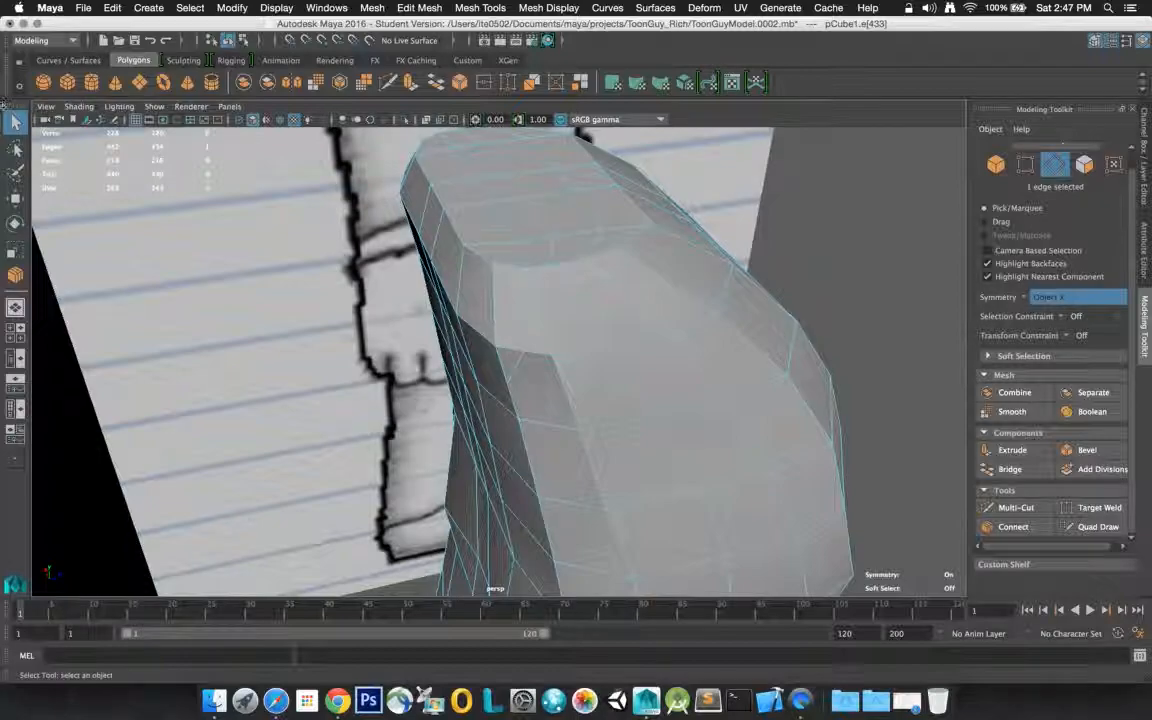
{"action": "left_click", "coordinate": [643, 350]}
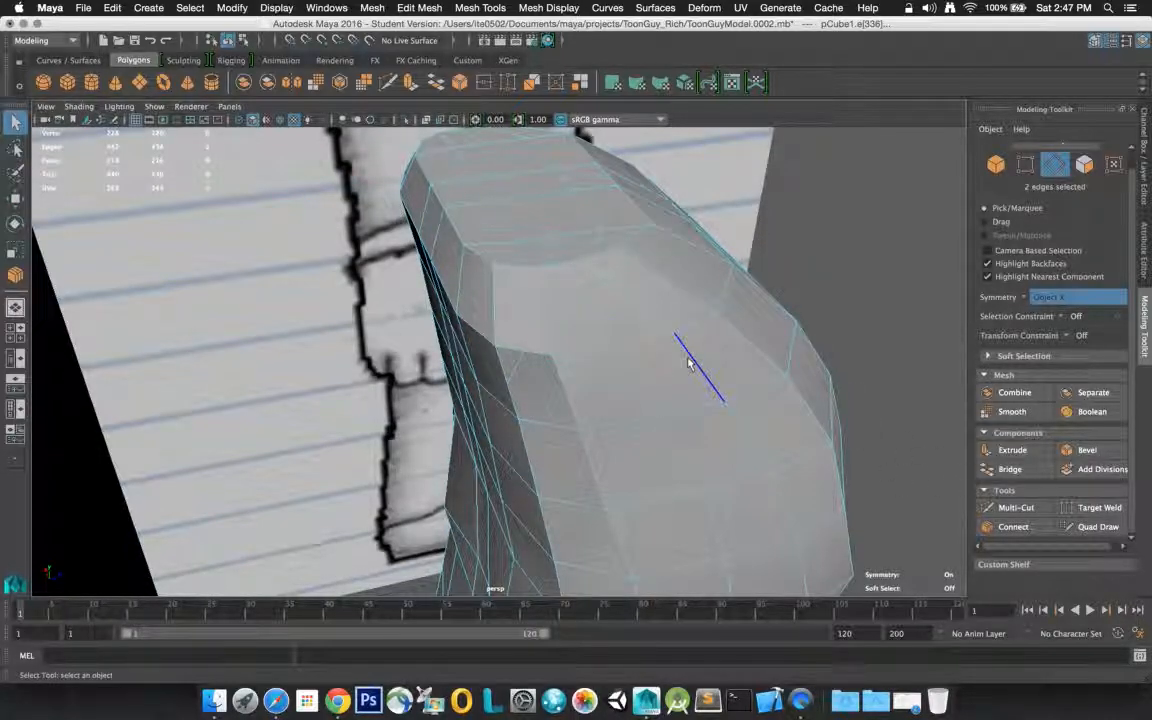
{"action": "left_click", "coordinate": [688, 362], "text": "shift"}
{"action": "left_click", "coordinate": [1014, 527]}
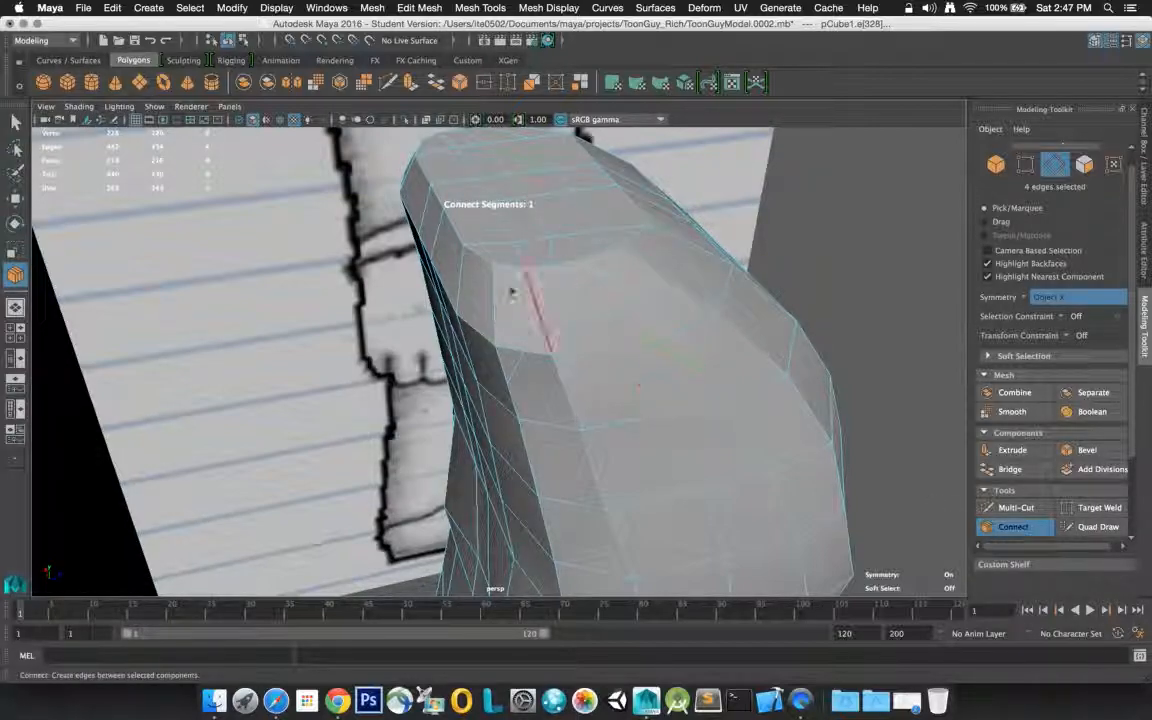
{"action": "left_click", "coordinate": [15, 119]}
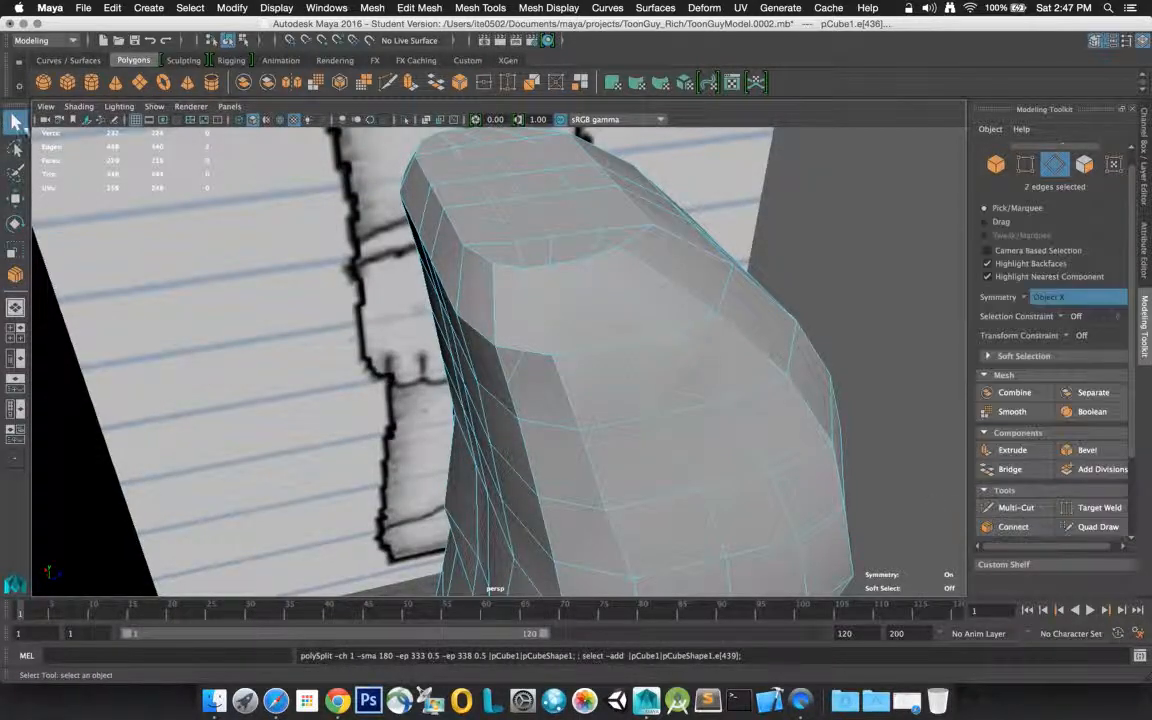
Connect the adjoining edge pairs at the lower front and lower back corners of the shoulder area with one segment each
{"action": "left_click", "coordinate": [731, 480]}
{"action": "left_click", "coordinate": [745, 447], "text": "shift"}
{"action": "left_click", "coordinate": [1006, 528]}
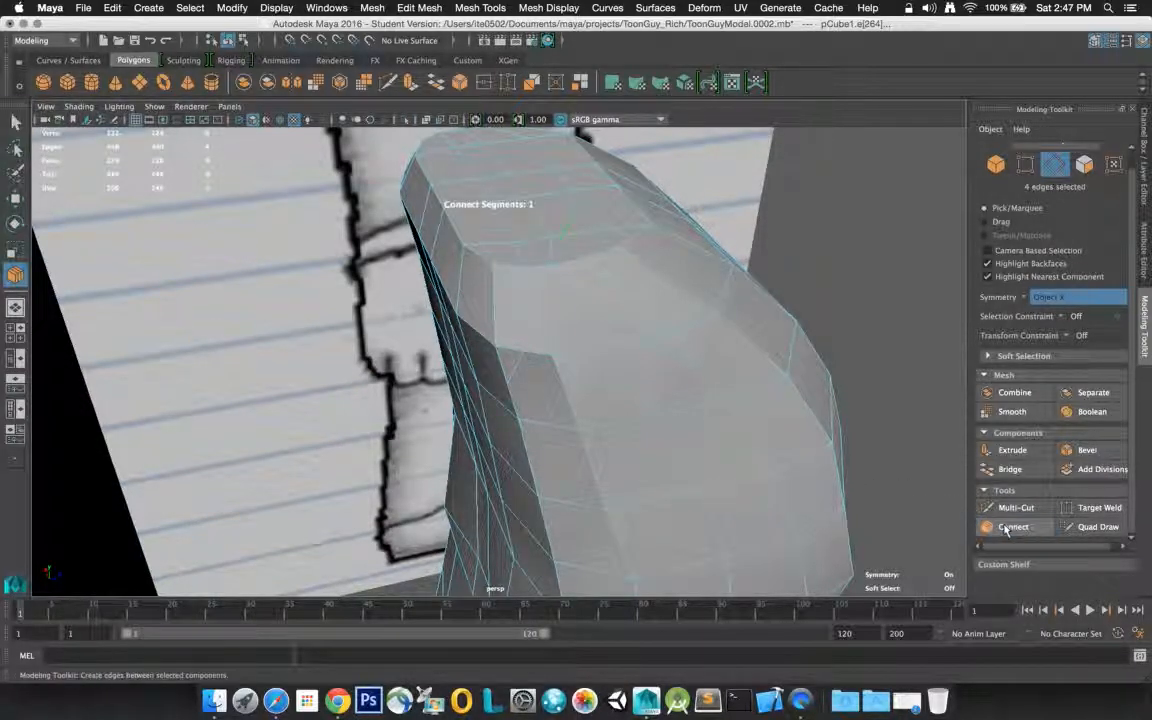
{"action": "key", "text": "q"}
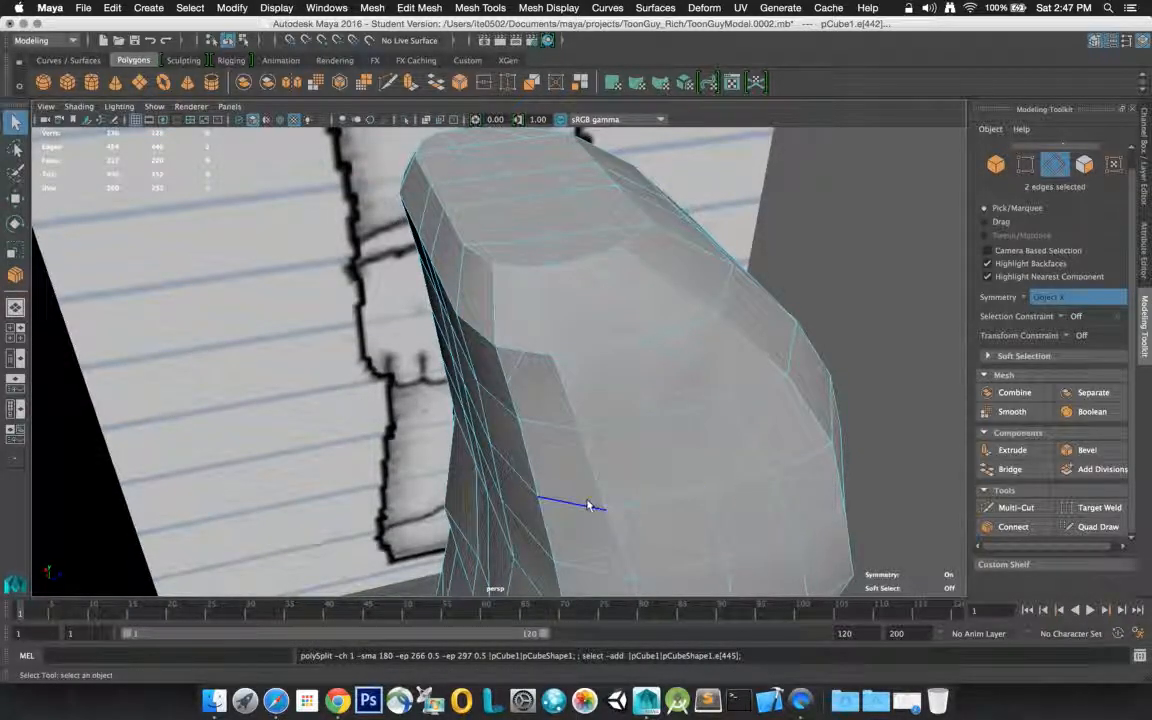
{"action": "left_click", "coordinate": [536, 475]}
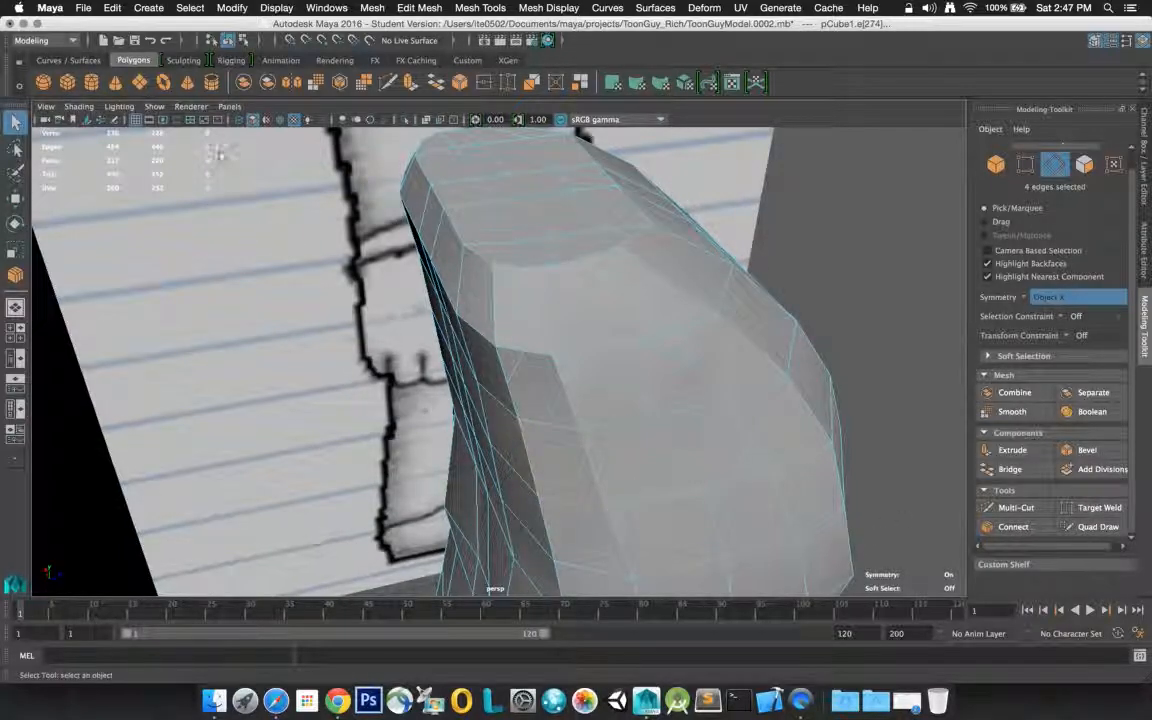
{"action": "left_click", "coordinate": [1010, 527]}
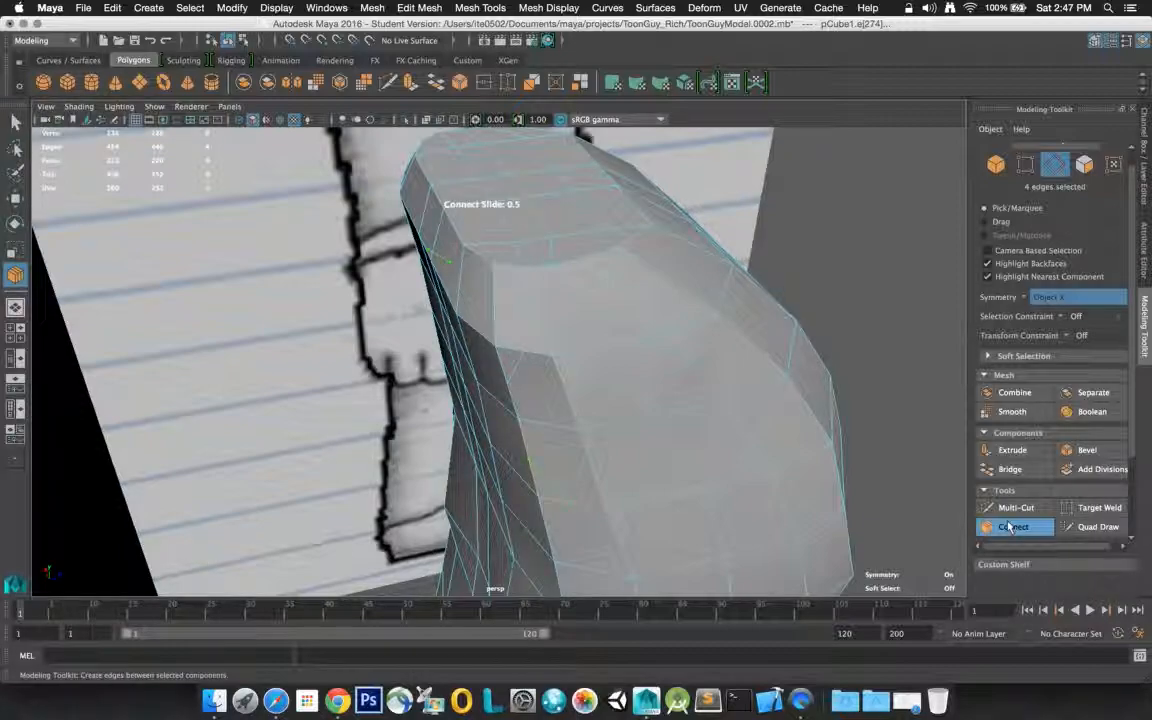
{"action": "left_click", "coordinate": [16, 120]}
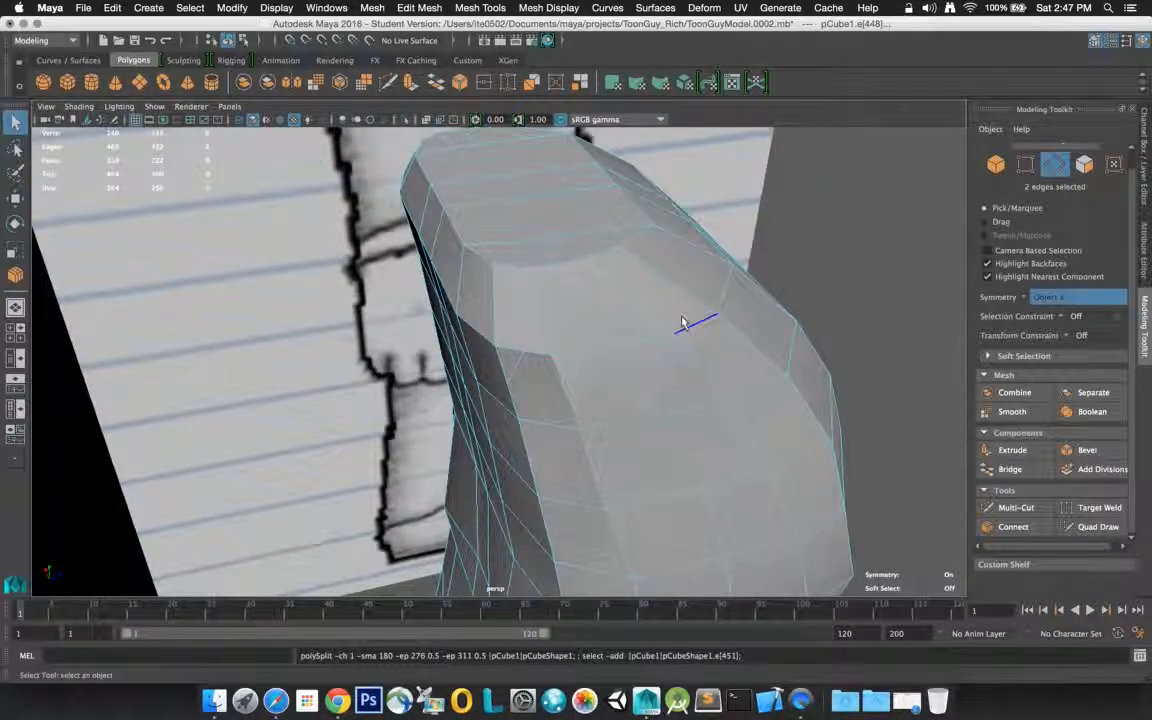
Select all faces inside the corner cuts of the rounded shoulder area and extrude them with a thickness of 0.1
{"action": "right_click_drag", "start_coordinate": [536, 318], "coordinate": [544, 352]}
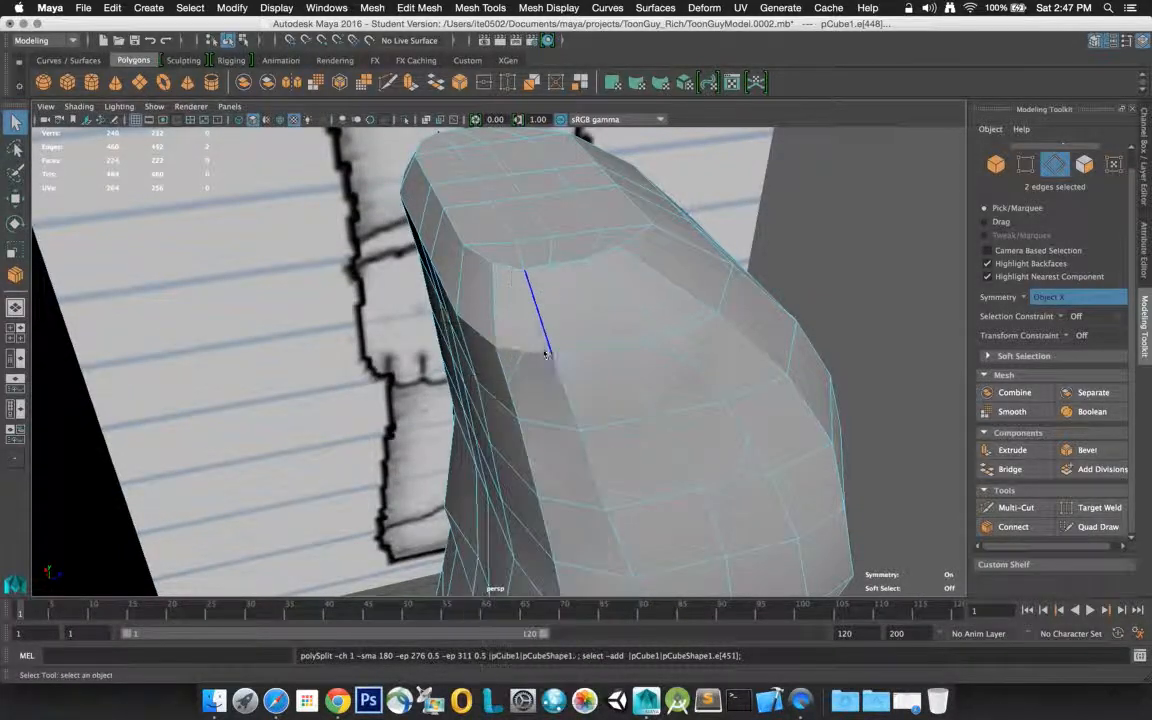
{"action": "left_click", "coordinate": [540, 385]}
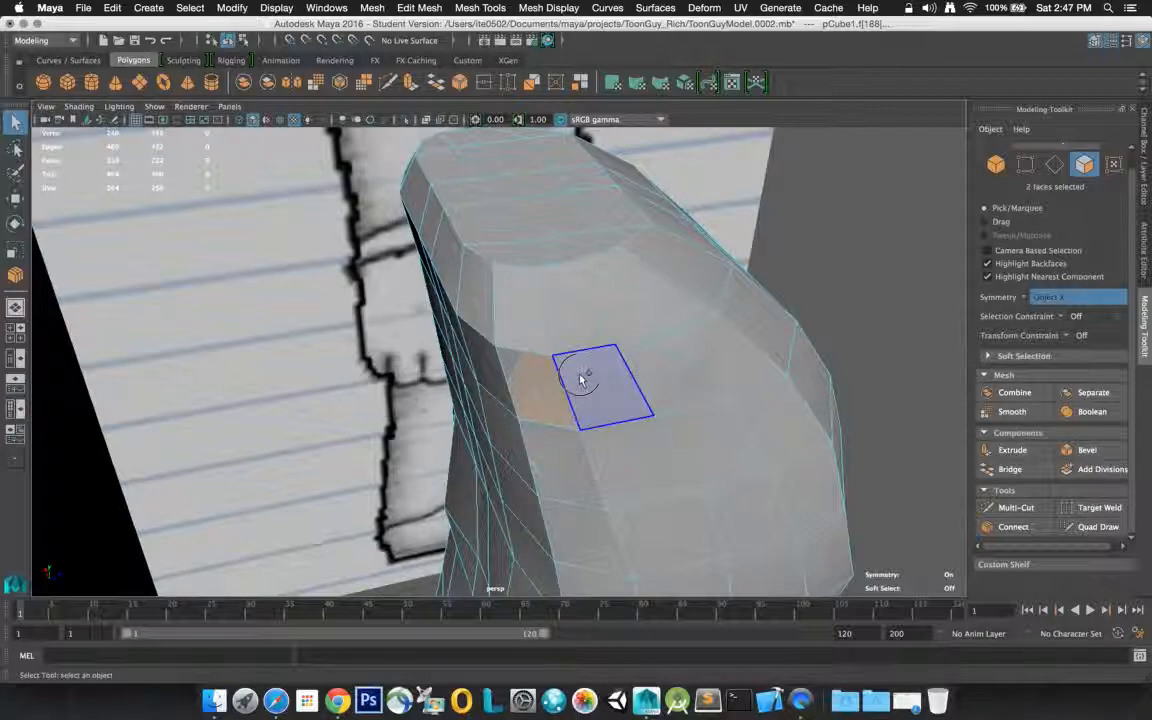
{"action": "left_click", "coordinate": [582, 380], "text": "shift"}
{"action": "left_click", "coordinate": [646, 381], "text": "shift"}
{"action": "left_click", "coordinate": [566, 448], "text": "shift"}
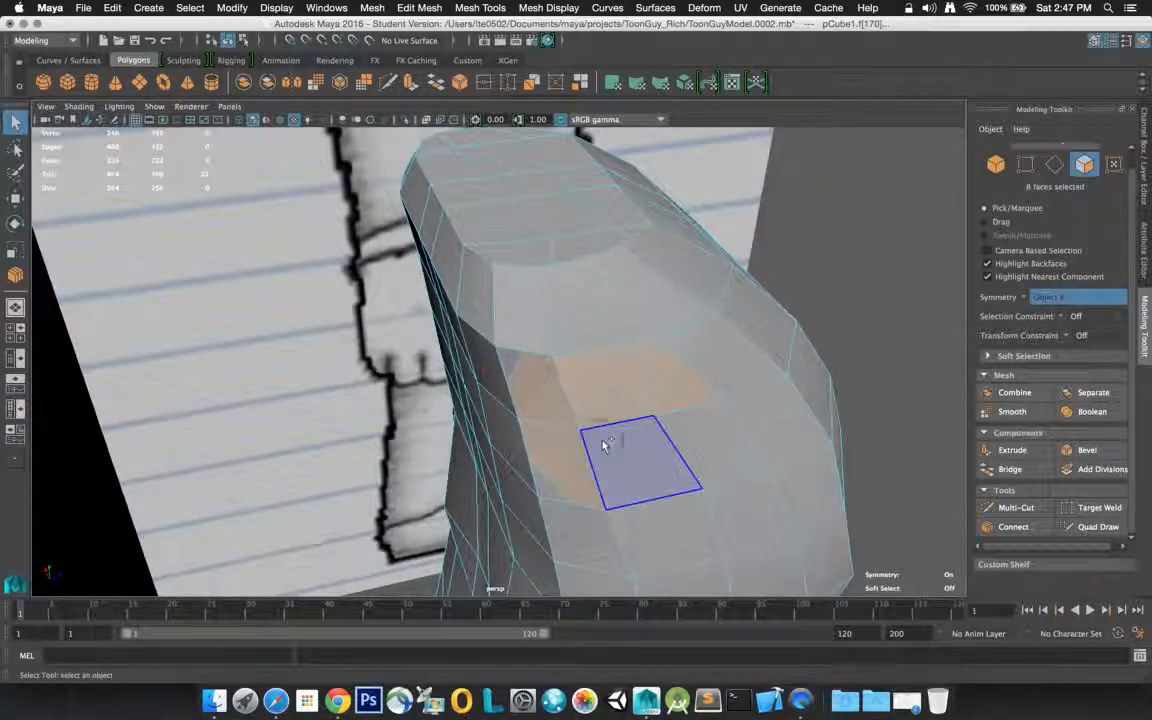
{"action": "left_click", "coordinate": [604, 444], "text": "shift"}
{"action": "left_click", "coordinate": [690, 440], "text": "shift"}
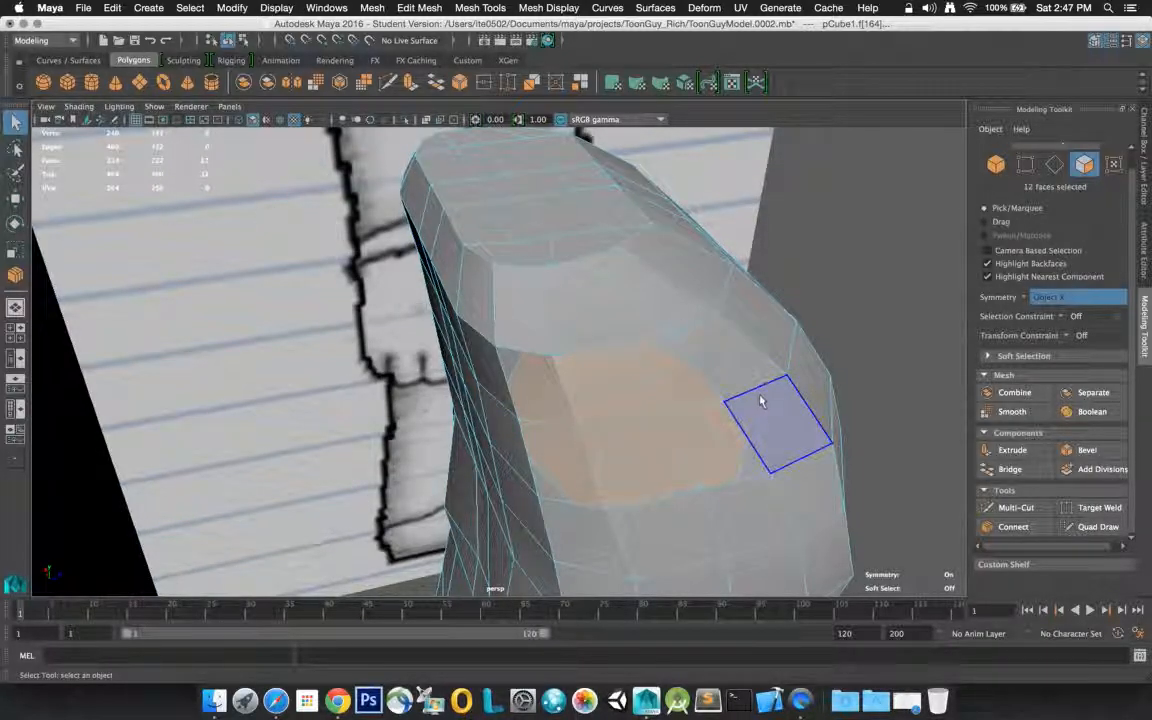
{"action": "left_click_drag", "start_coordinate": [603, 360], "coordinate": [847, 338], "text": "alt"}
{"action": "left_click", "coordinate": [865, 343]}
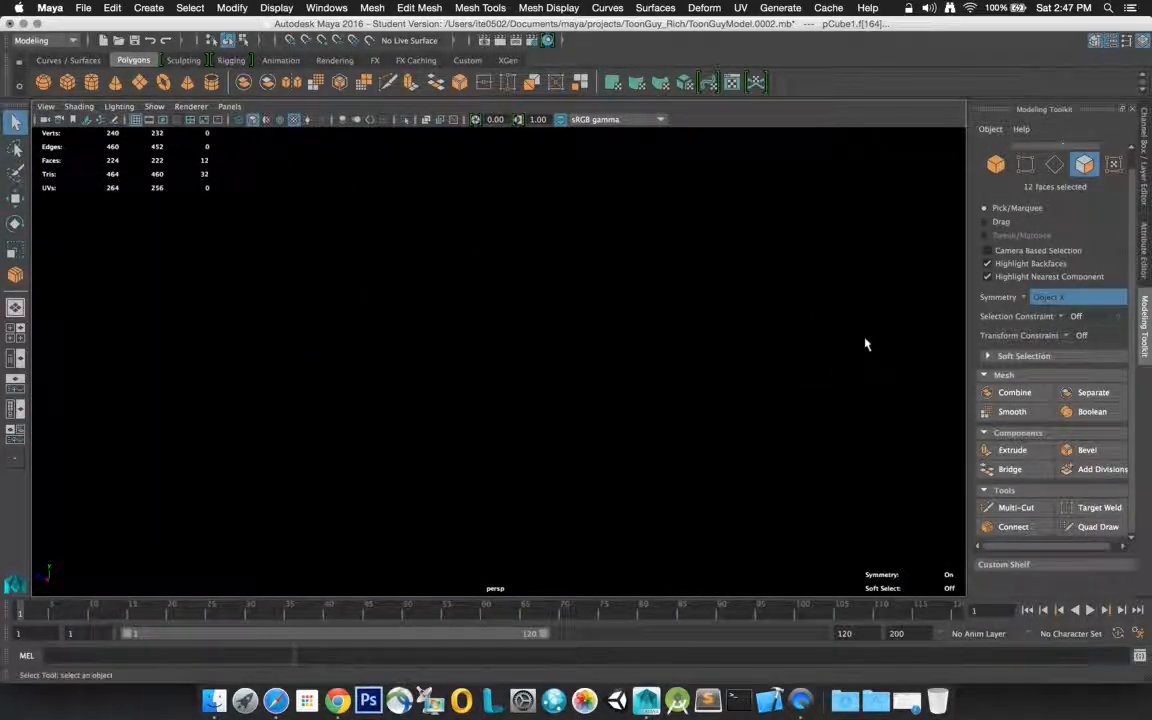
{"action": "mouse_move", "coordinate": [845, 350]}
{"action": "left_mouse_down", "text": "alt"}
{"action": "mouse_move", "coordinate": [854, 360]}
{"action": "mouse_move", "coordinate": [830, 360]}
{"action": "mouse_move", "coordinate": [854, 329]}
{"action": "mouse_move", "coordinate": [931, 319]}
{"action": "mouse_move", "coordinate": [836, 326]}
{"action": "mouse_move", "coordinate": [782, 391]}
{"action": "mouse_move", "coordinate": [782, 376]}
{"action": "left_mouse_up", "text": "alt"}
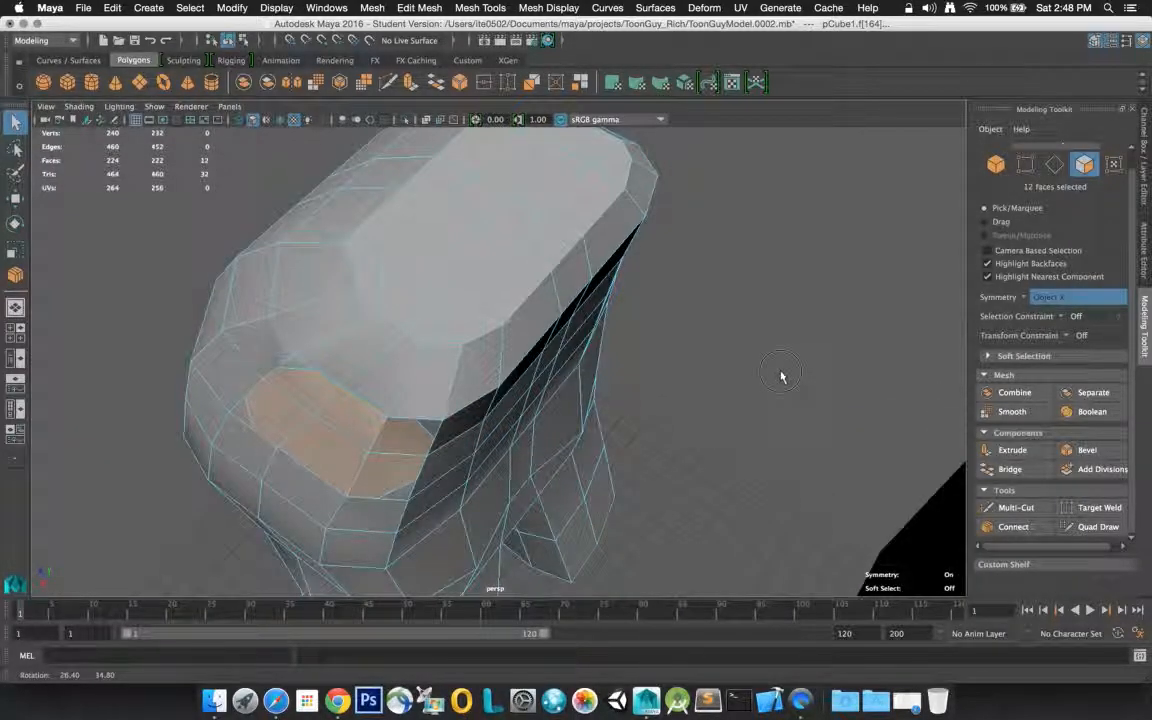
{"action": "left_click_drag", "start_coordinate": [782, 376], "coordinate": [958, 343], "text": "alt"}
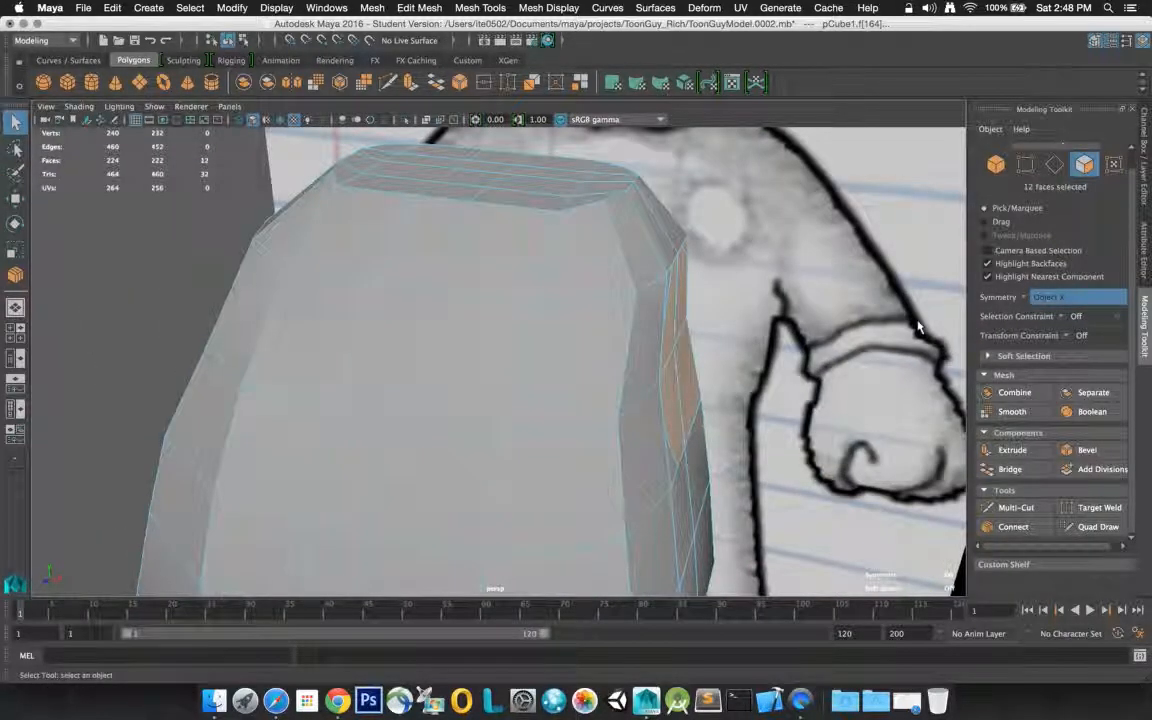
{"action": "key", "text": "ctrl+e"}
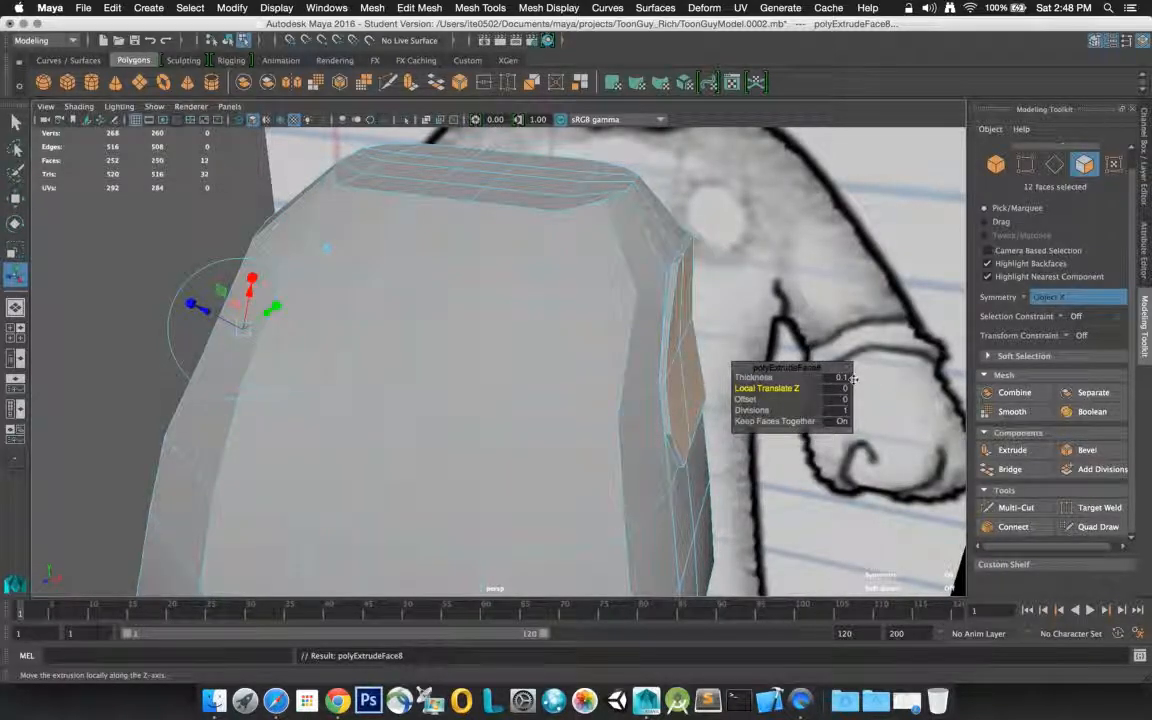
{"action": "left_click", "coordinate": [14, 122]}
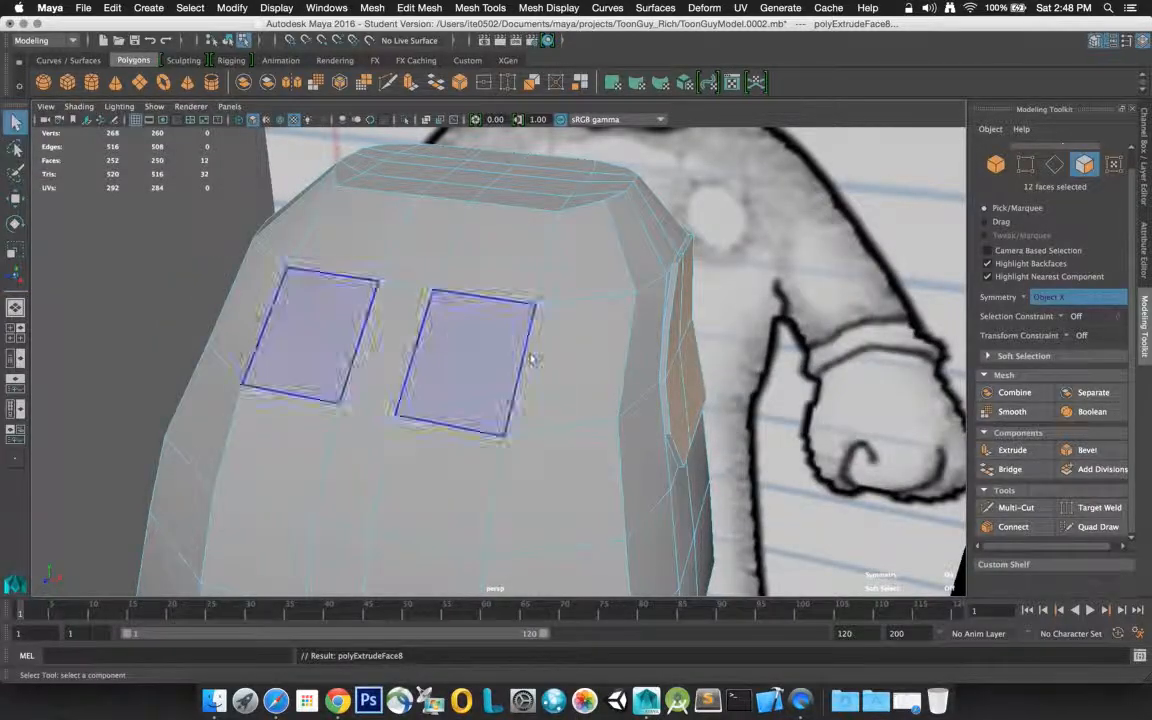
Select the lower row of extruded shoulder faces and move it outward along X, using the front view reference
{"action": "left_click_drag", "start_coordinate": [576, 376], "coordinate": [752, 368], "text": "alt"}
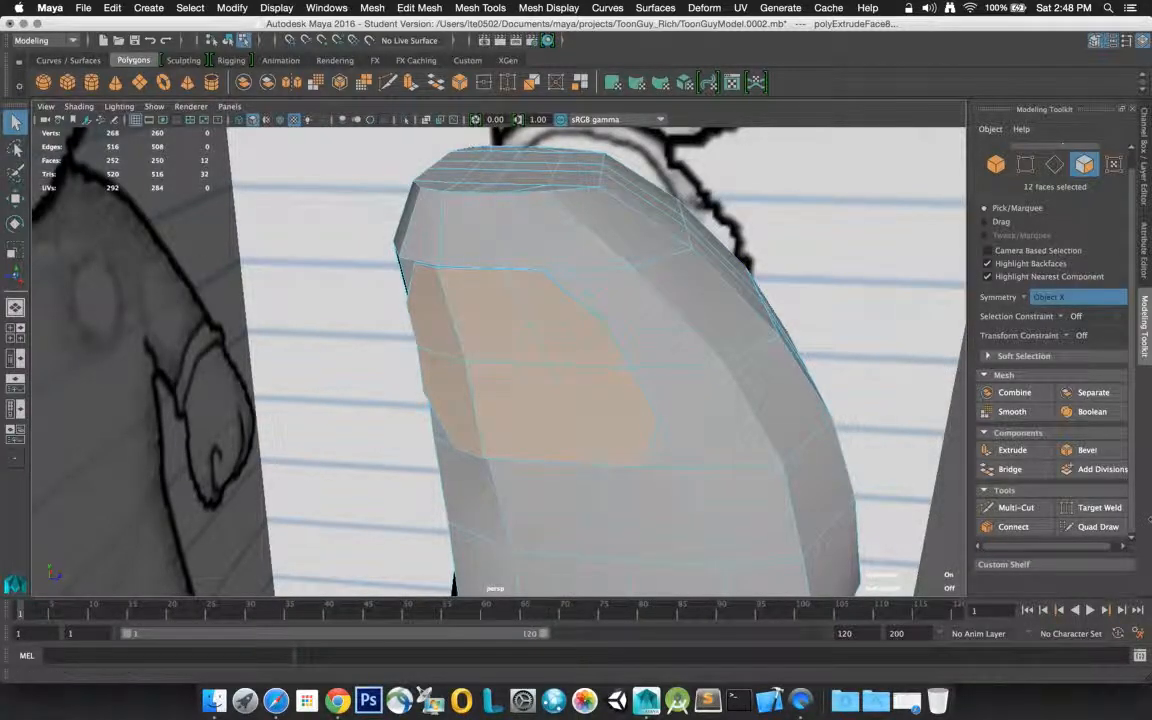
{"action": "right_click", "coordinate": [502, 361]}
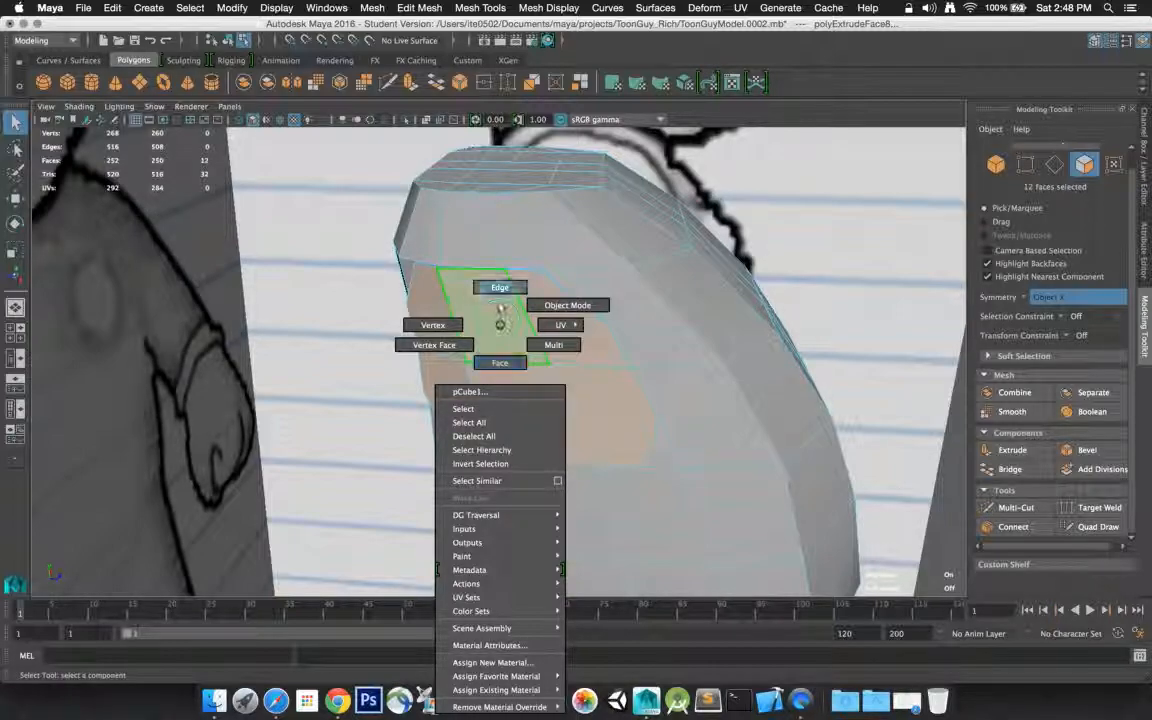
{"action": "left_click", "coordinate": [499, 363]}
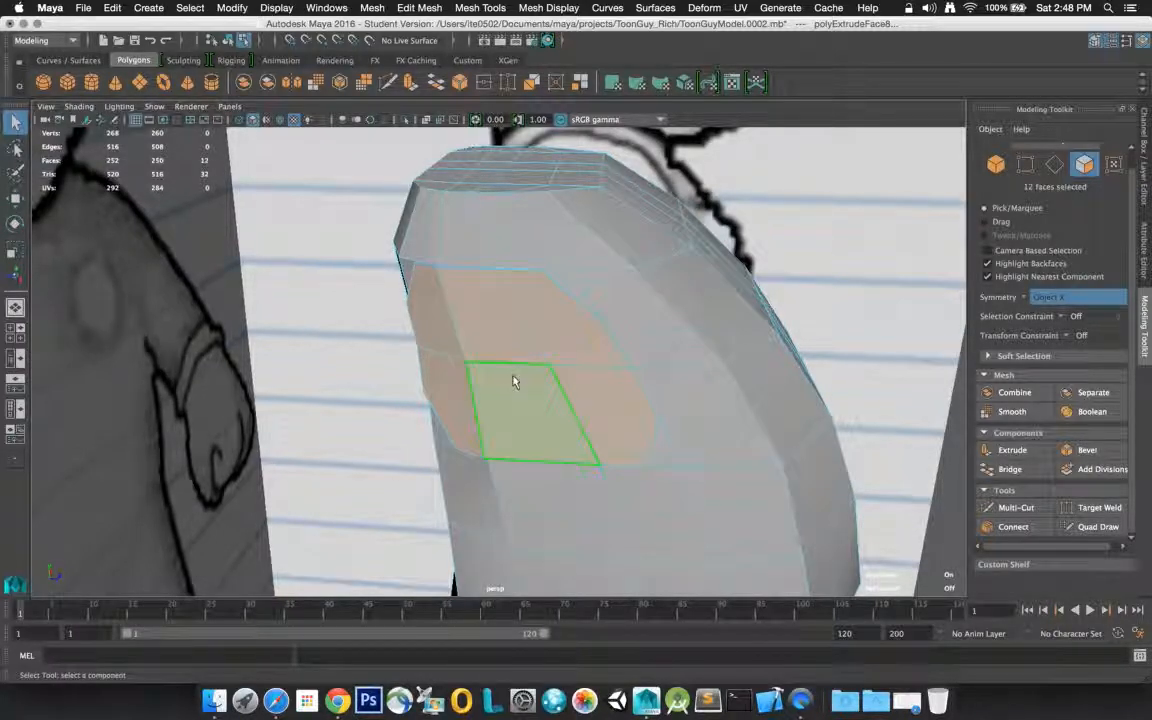
{"action": "left_click", "coordinate": [598, 398]}
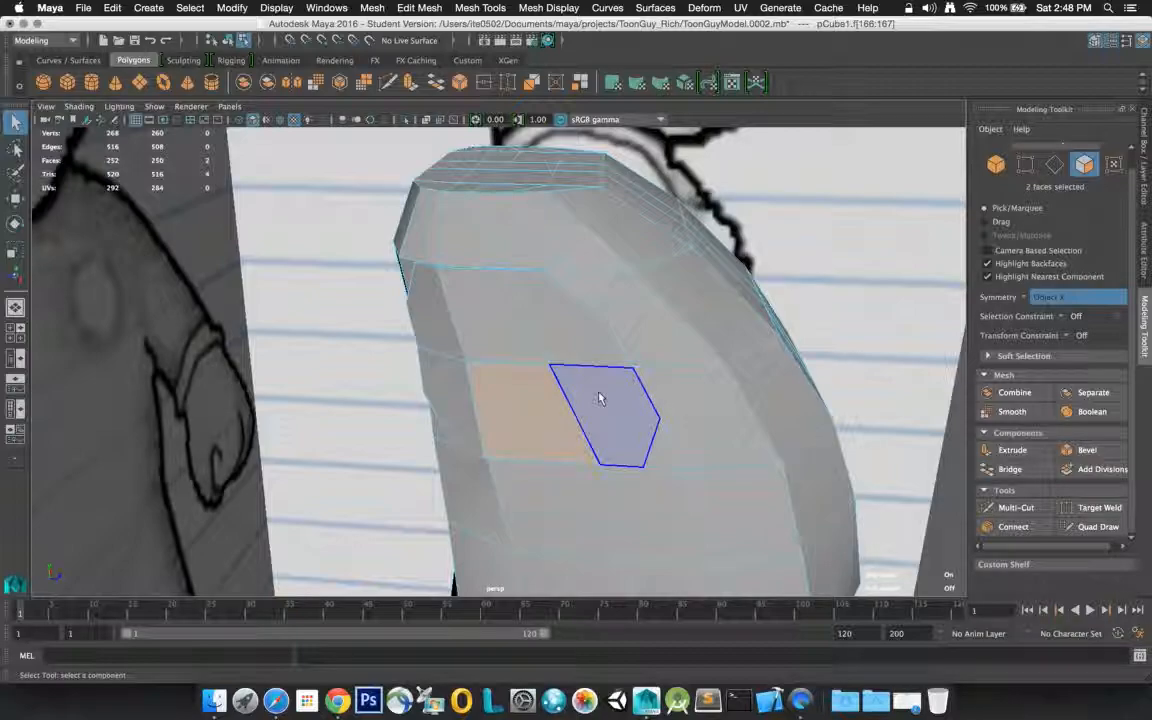
{"action": "left_click", "coordinate": [600, 398], "text": "shift"}
{"action": "left_click", "coordinate": [464, 396], "text": "shift"}
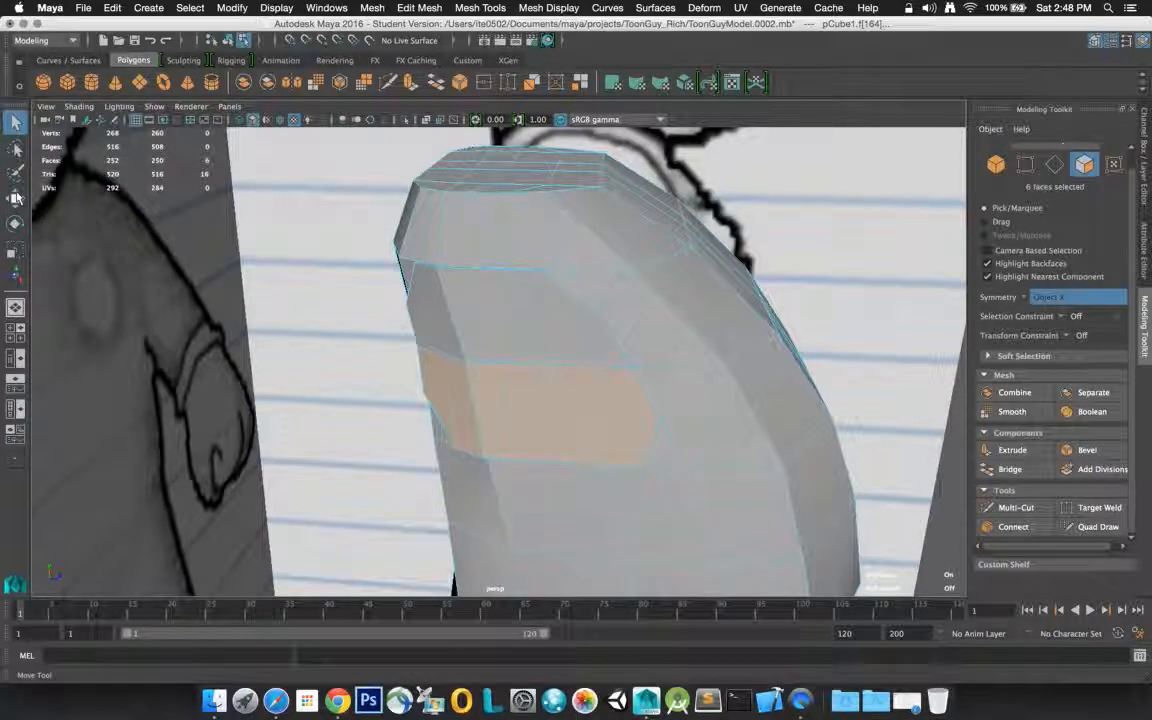
{"action": "key", "text": "space"}
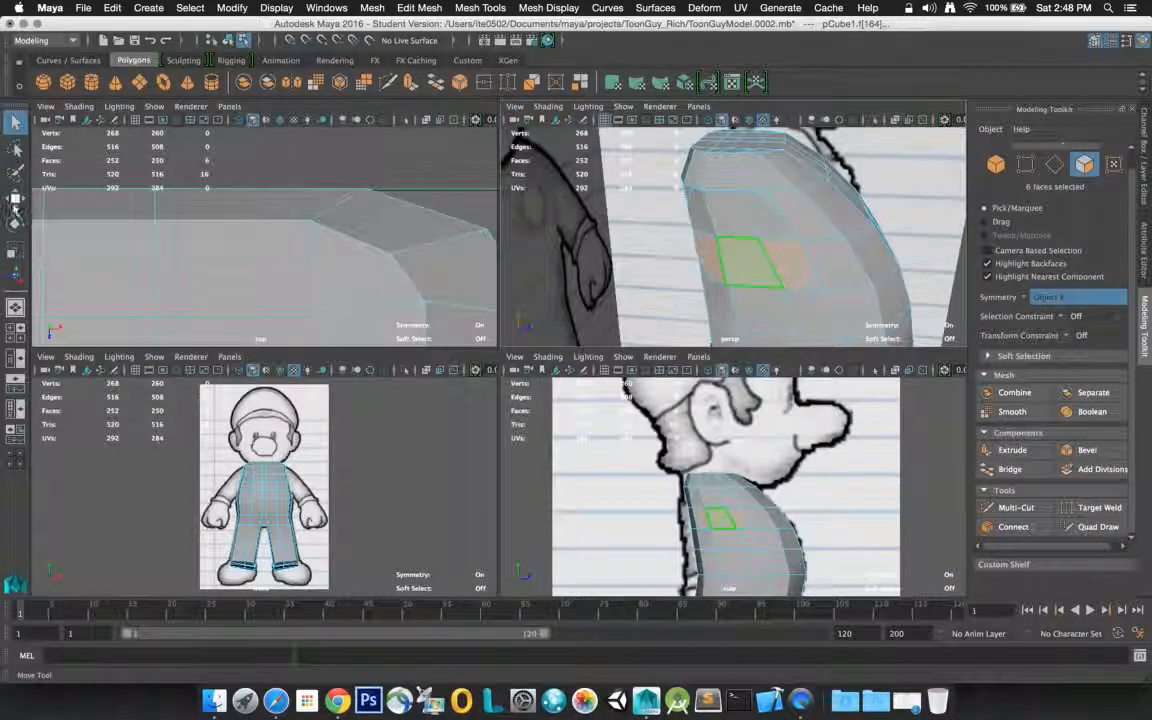
{"action": "key", "text": "w"}
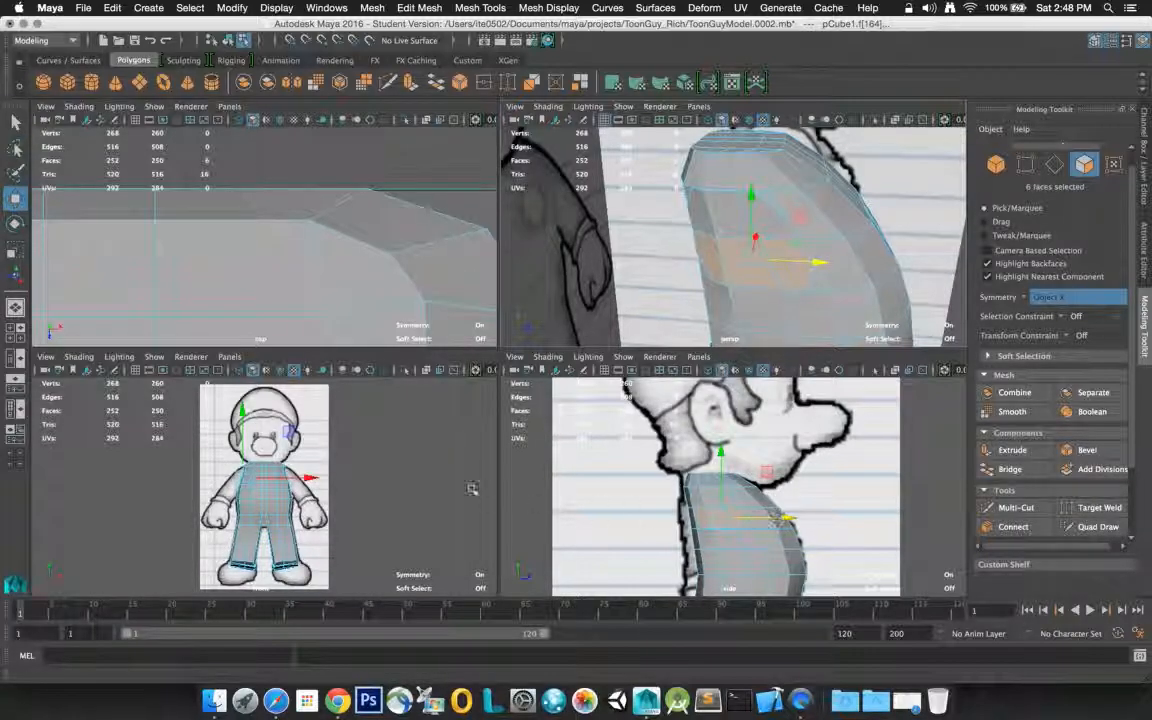
{"action": "left_click_drag", "start_coordinate": [311, 480], "coordinate": [299, 477]}
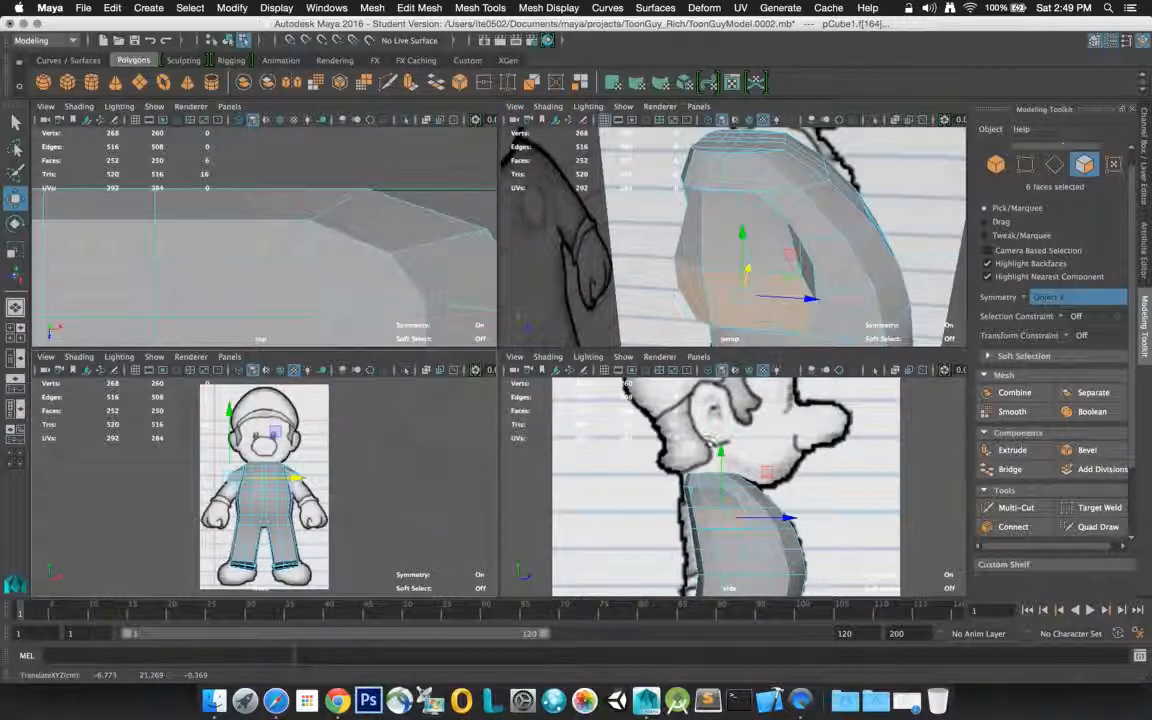
Select the two adjoining lower end faces of the extruded shoulder and adjust their position against the references
{"action": "left_click", "coordinate": [840, 242]}
{"action": "left_click_drag", "start_coordinate": [840, 242], "coordinate": [781, 232], "text": "alt"}
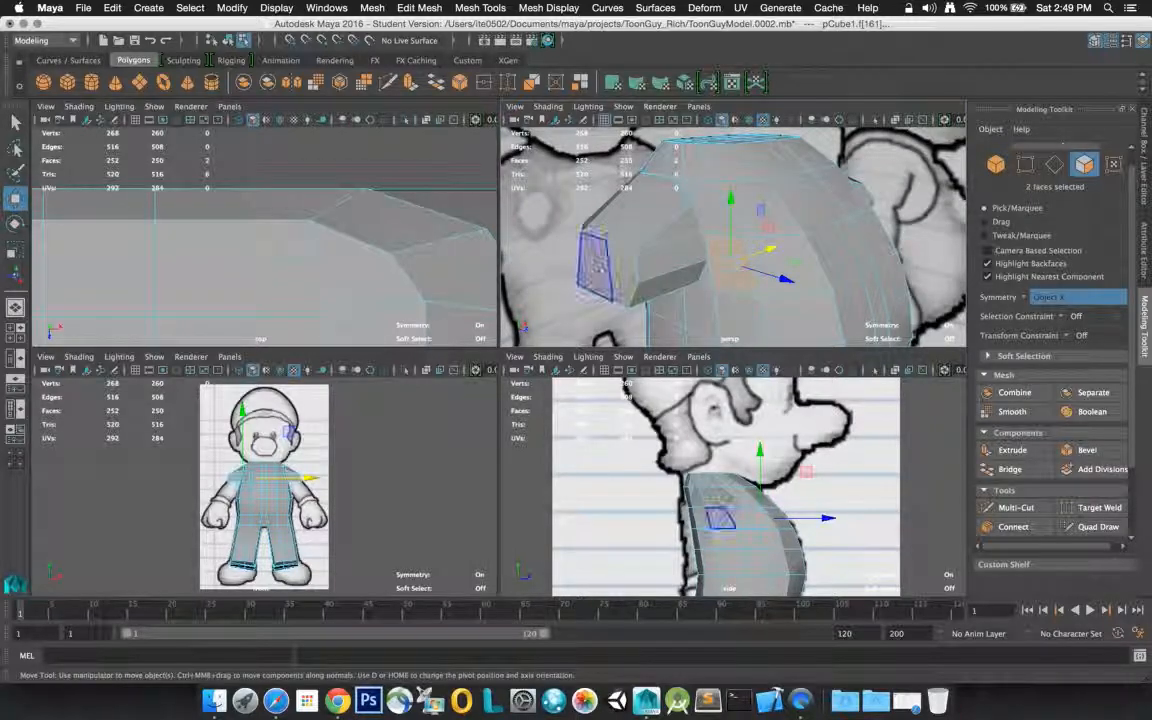
{"action": "left_click", "coordinate": [620, 265]}
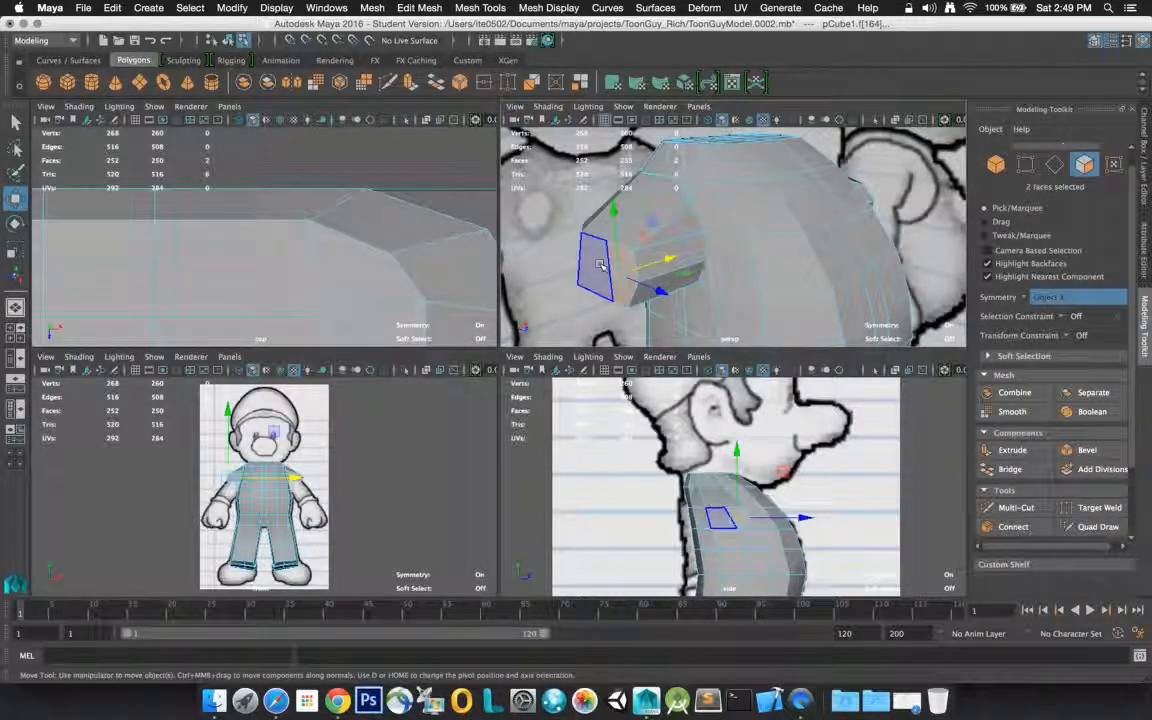
{"action": "left_click", "coordinate": [602, 266], "text": "shift"}
{"action": "left_click_drag", "start_coordinate": [605, 267], "coordinate": [712, 216], "text": "alt"}
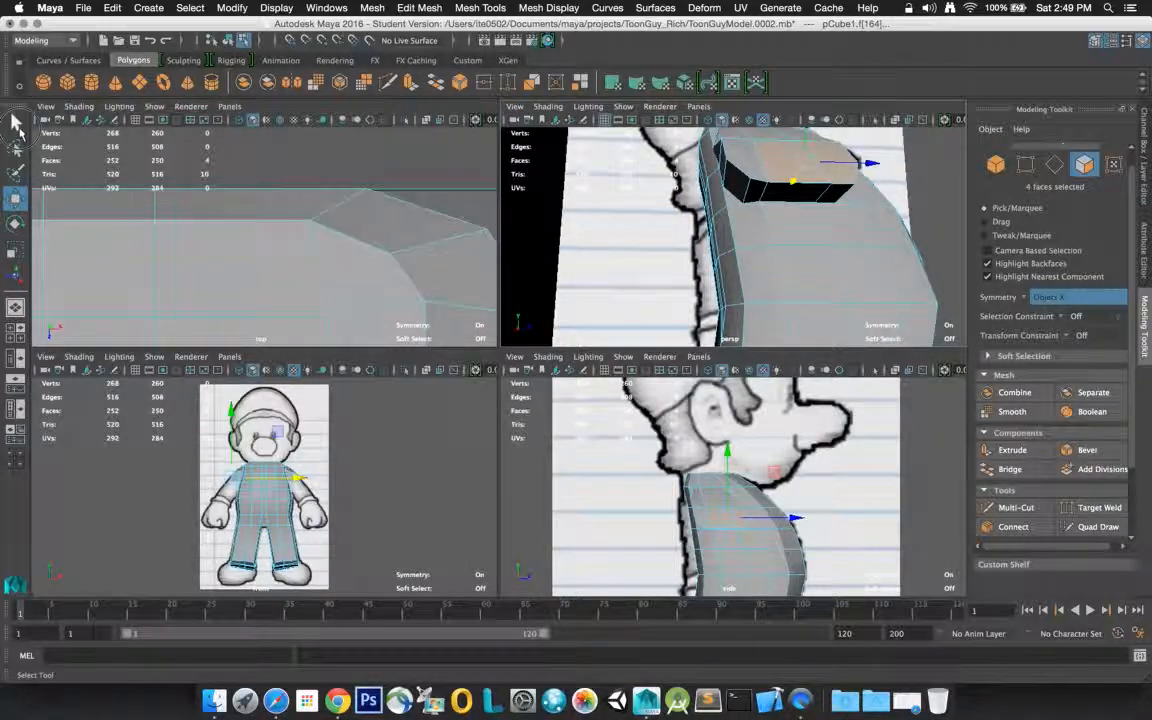
Select the rear corner edge on the underside of the extruded shoulder and move it slightly upward along Y
{"action": "left_click", "coordinate": [16, 122]}
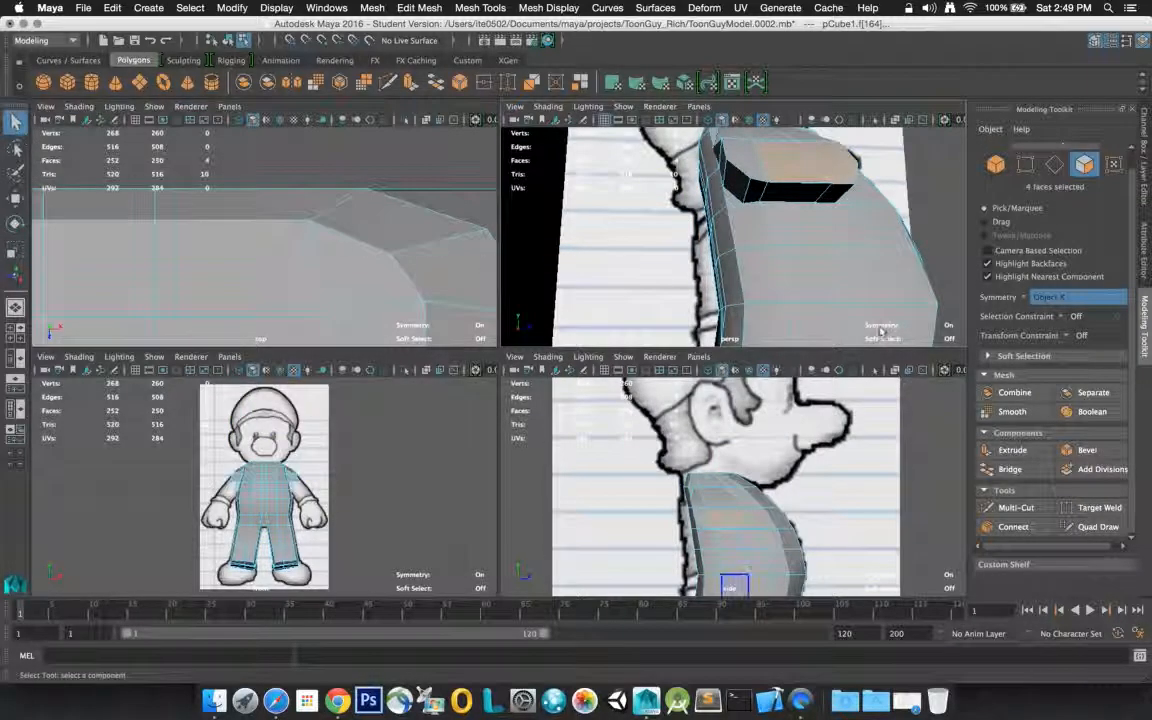
{"action": "right_click", "coordinate": [745, 192]}
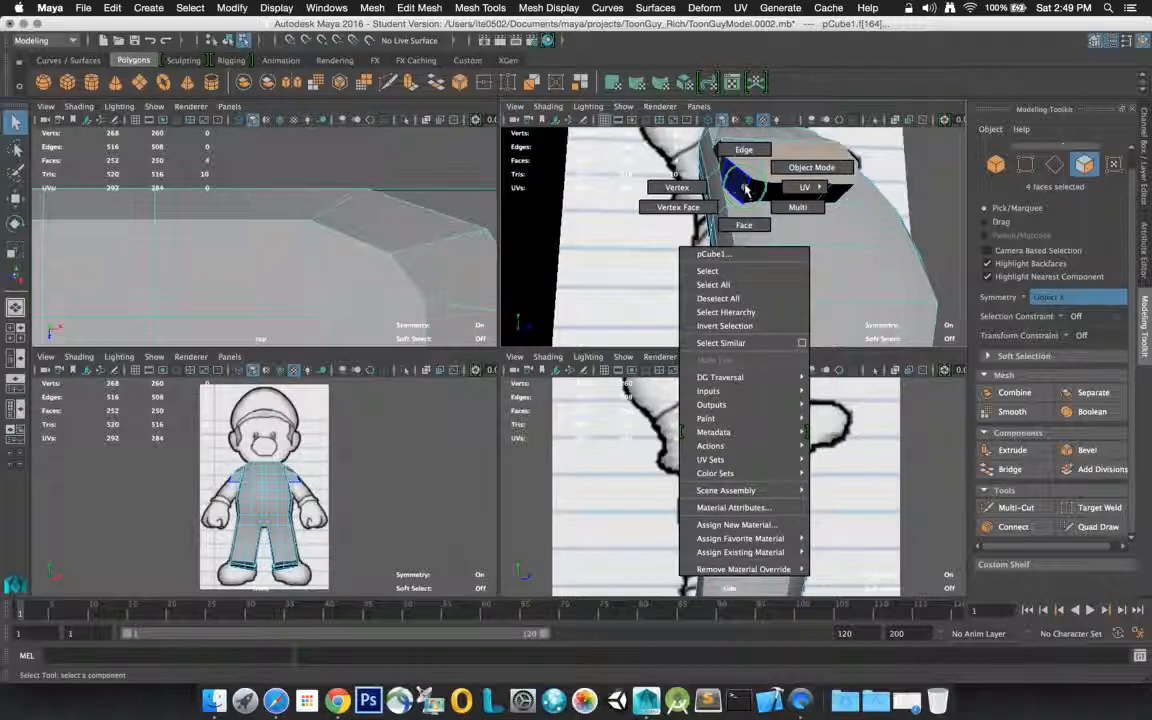
{"action": "left_click", "coordinate": [744, 152]}
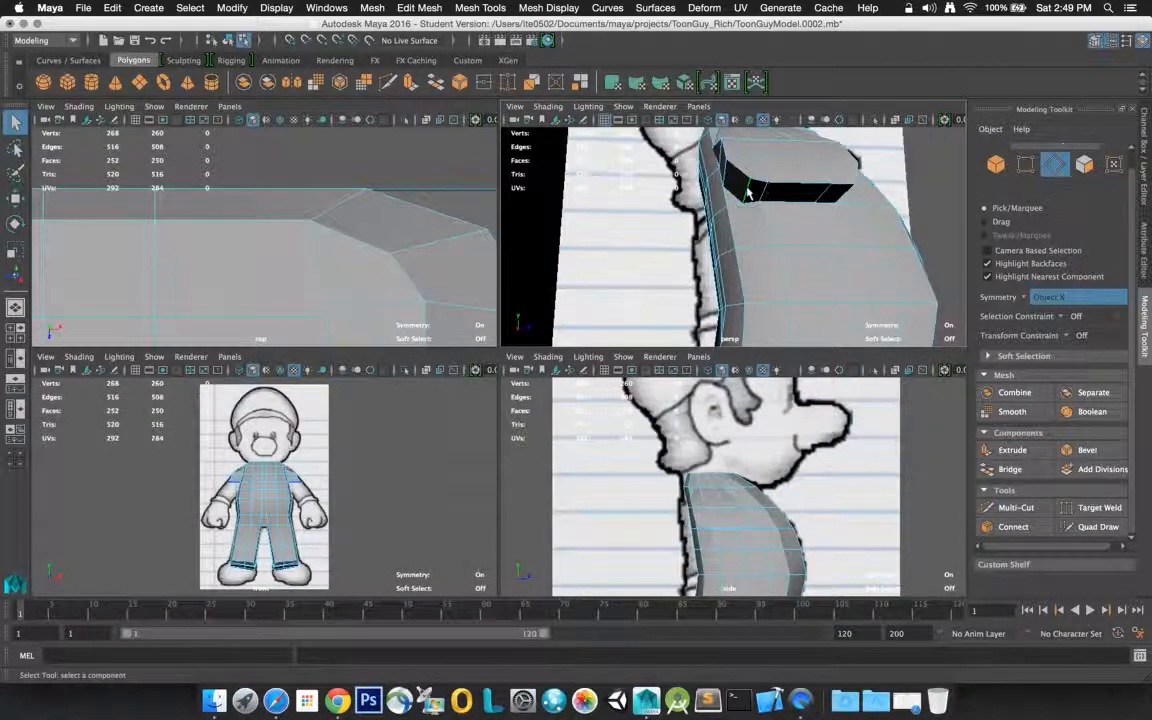
{"action": "left_click", "coordinate": [747, 193]}
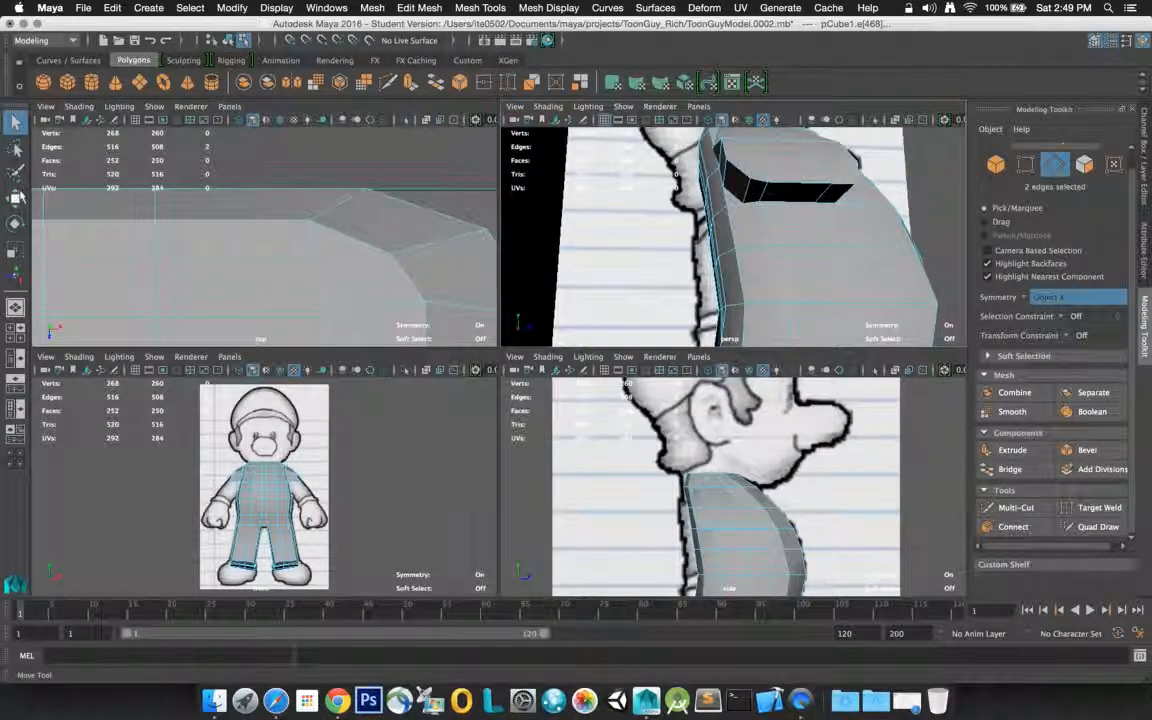
{"action": "left_click", "coordinate": [16, 197]}
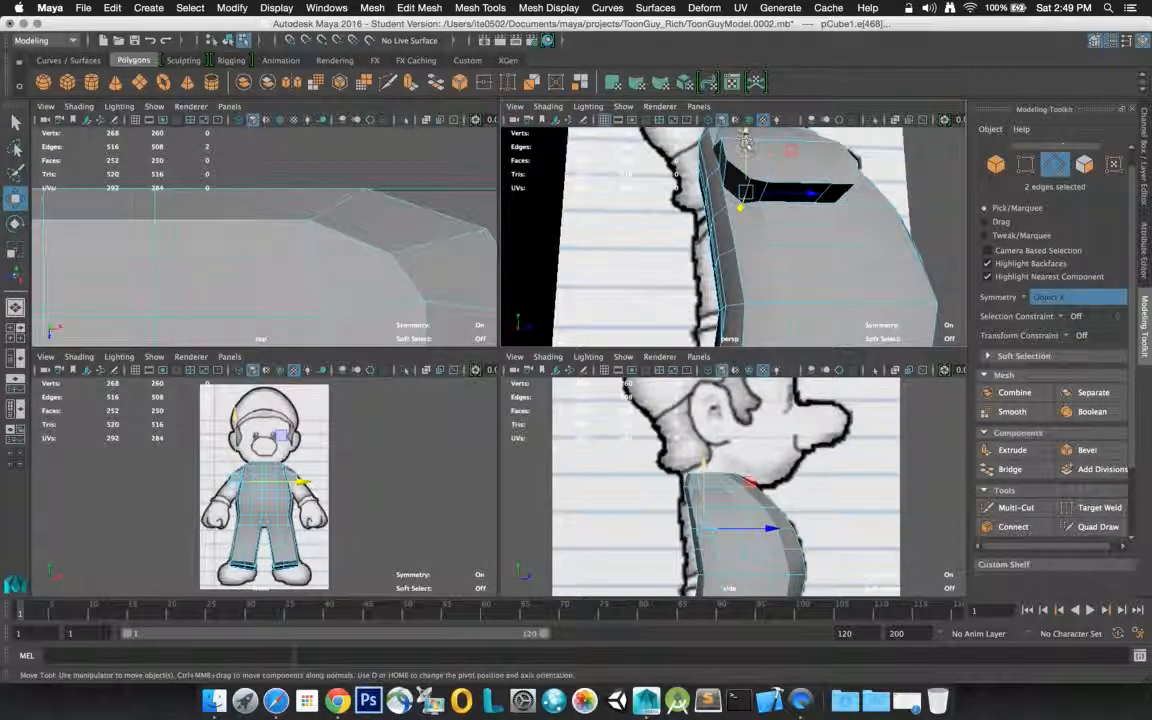
{"action": "left_click_drag", "start_coordinate": [747, 150], "coordinate": [862, 198]}
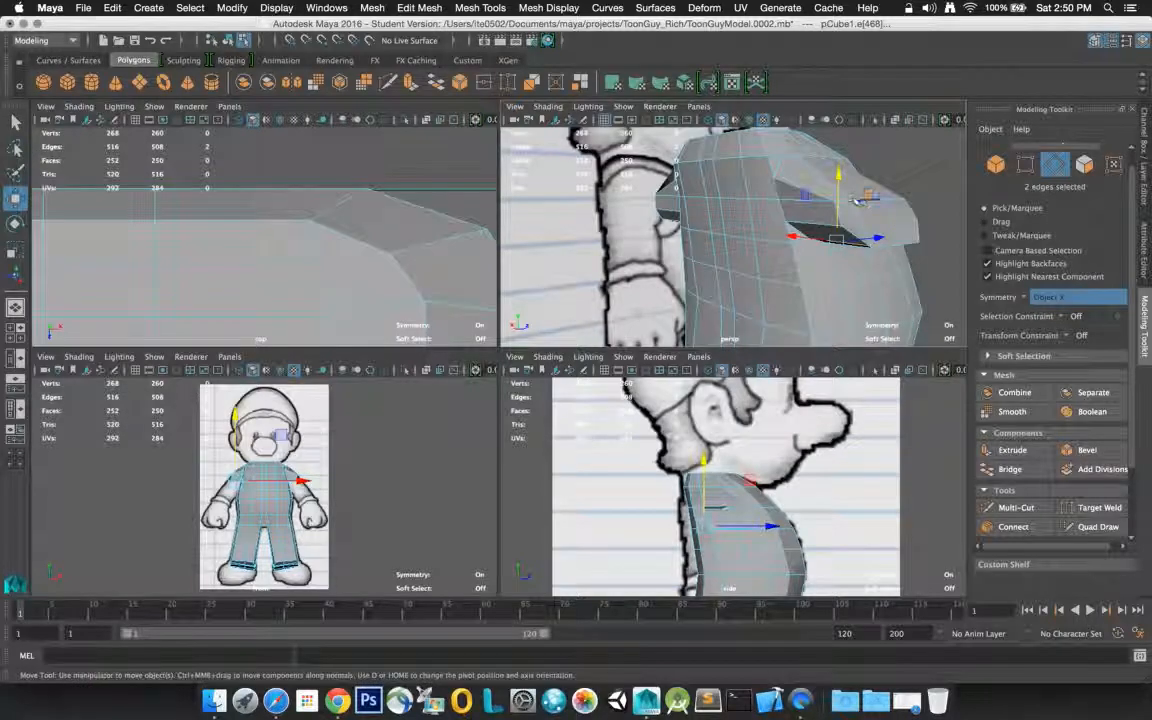
{"action": "key", "text": "super+z"}
{"action": "left_click_drag", "start_coordinate": [870, 214], "coordinate": [707, 230], "text": "alt"}
{"action": "scroll", "coordinate": [683, 218], "scroll_direction": "up", "scroll_amount": 3}
{"action": "scroll", "coordinate": [682, 217], "scroll_direction": "down", "scroll_amount": 8}
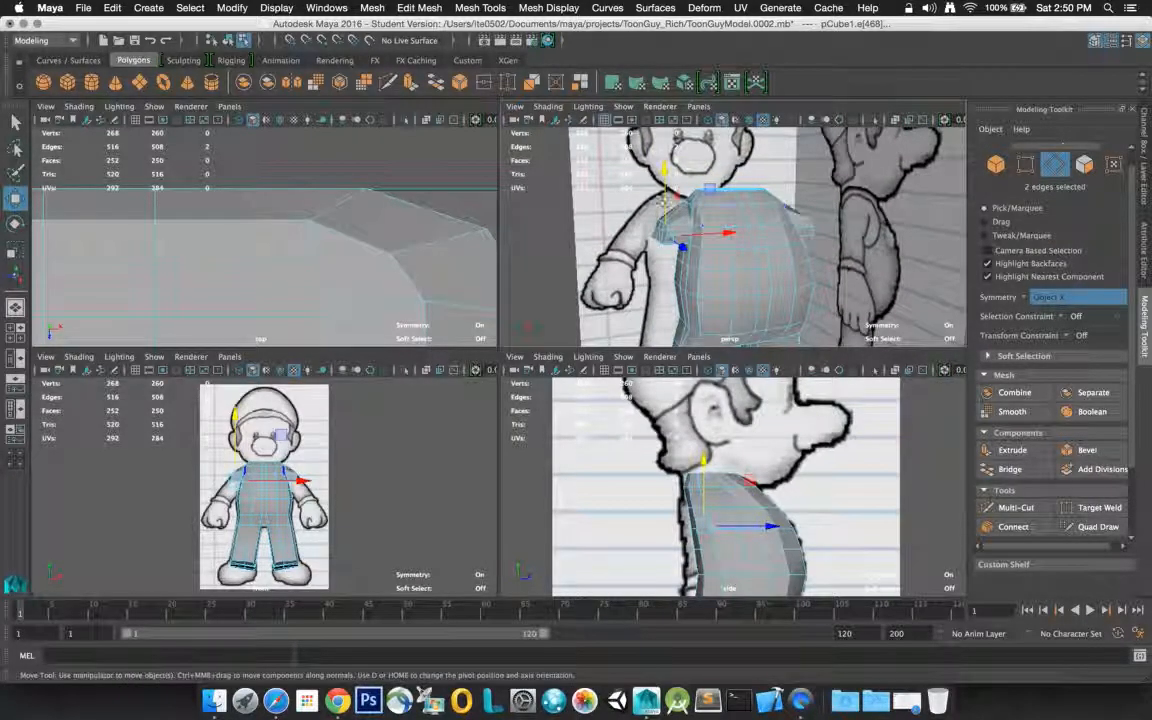
Select the whole body mesh, frame it in an enlarged perspective view, and render a frame to examine the shape
{"action": "left_click", "coordinate": [15, 121]}
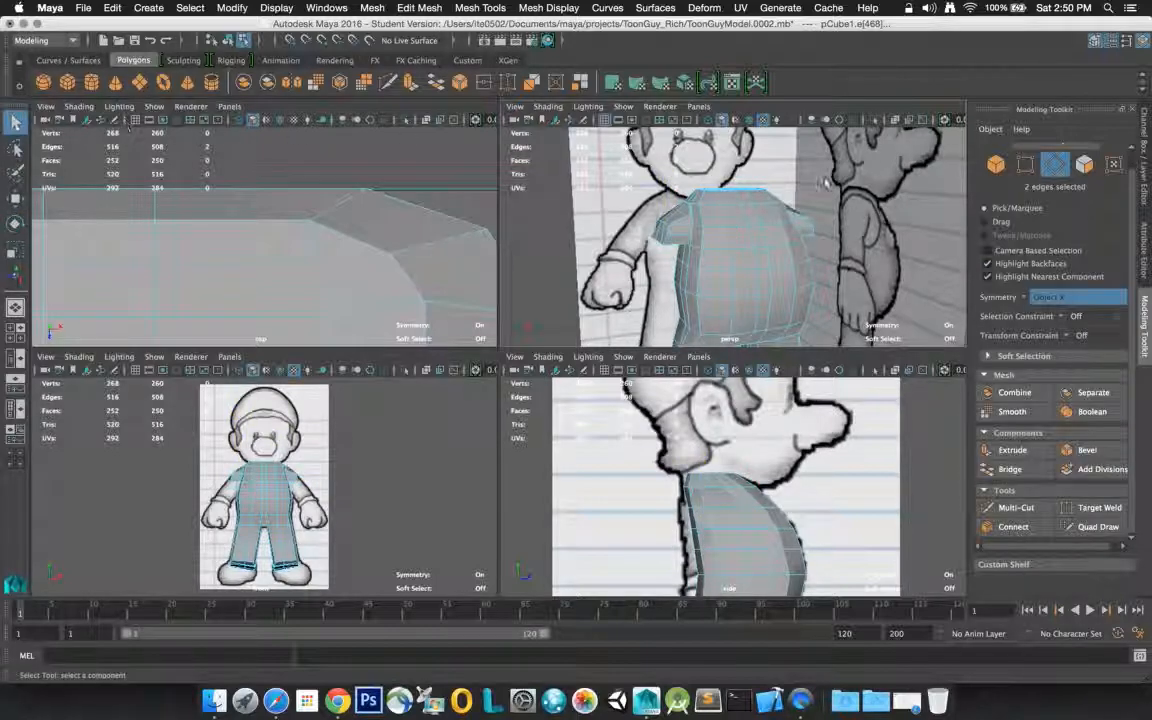
{"action": "left_click", "coordinate": [745, 222]}
{"action": "right_click_drag", "start_coordinate": [743, 222], "coordinate": [790, 204]}
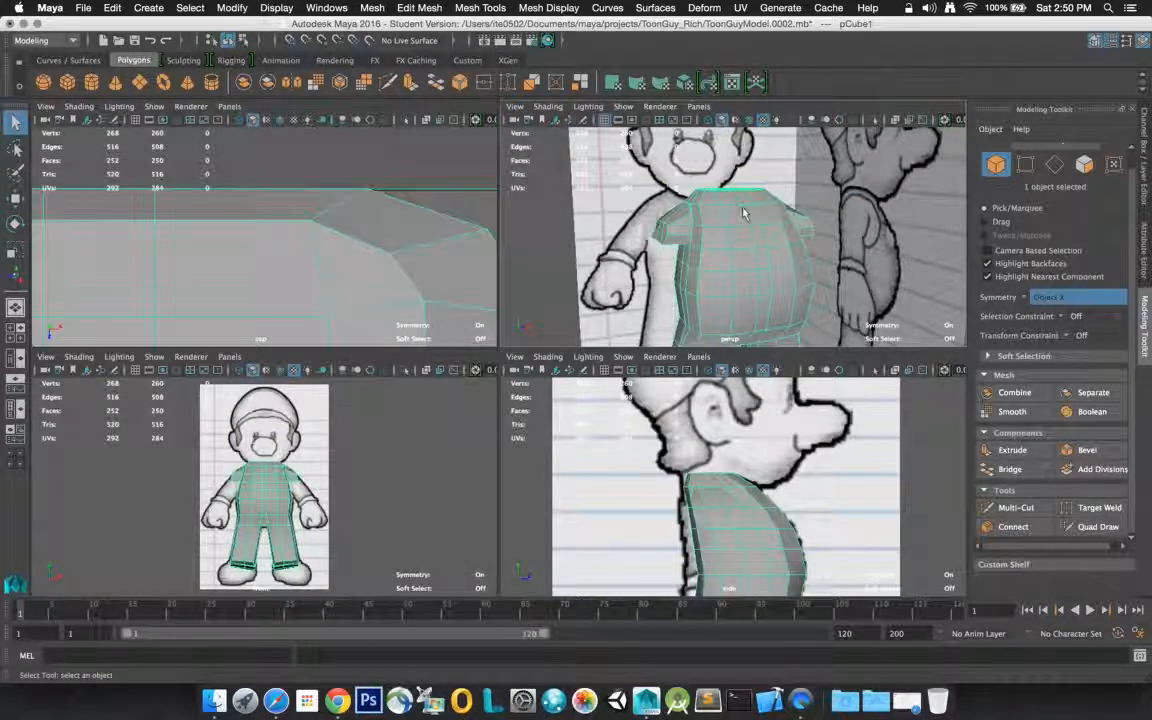
{"action": "key", "text": "space"}
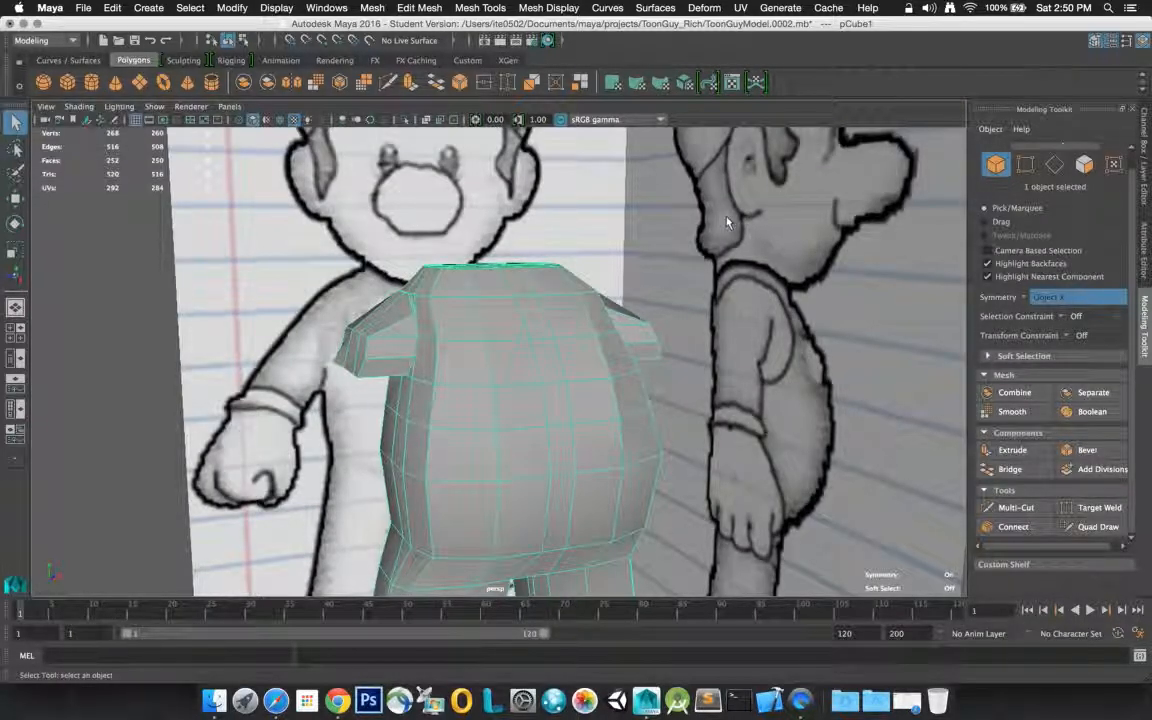
{"action": "key", "text": "f"}
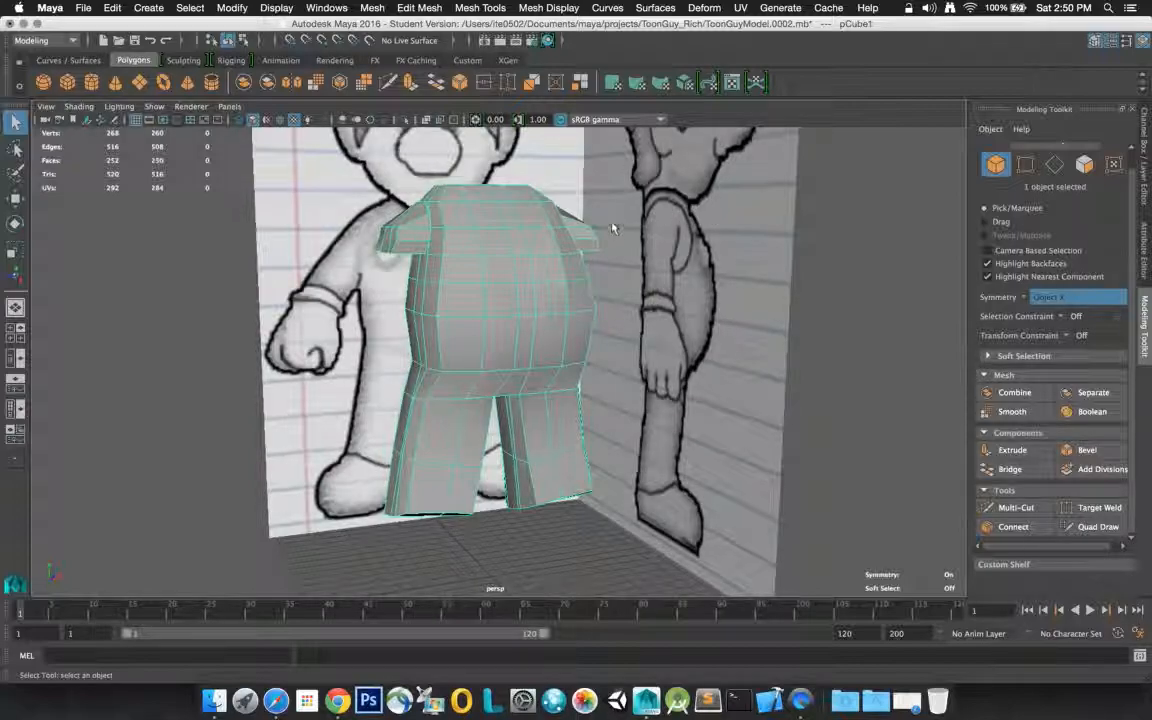
{"action": "left_click", "coordinate": [499, 41]}
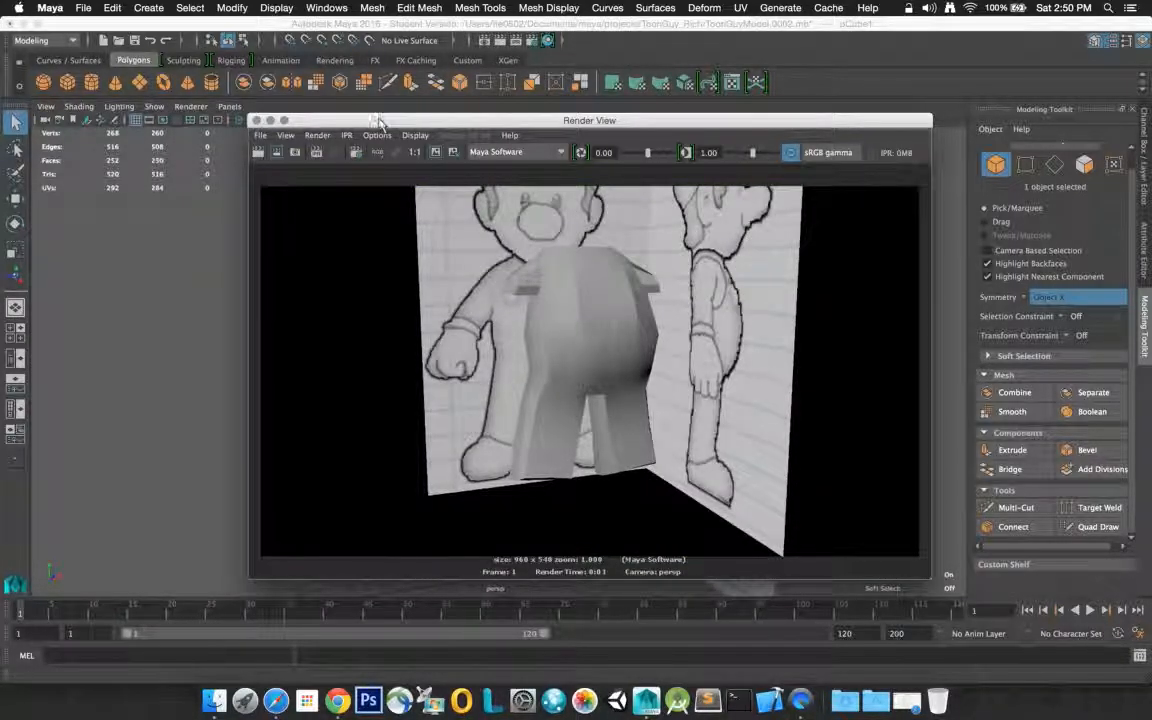
{"action": "left_click", "coordinate": [256, 120]}
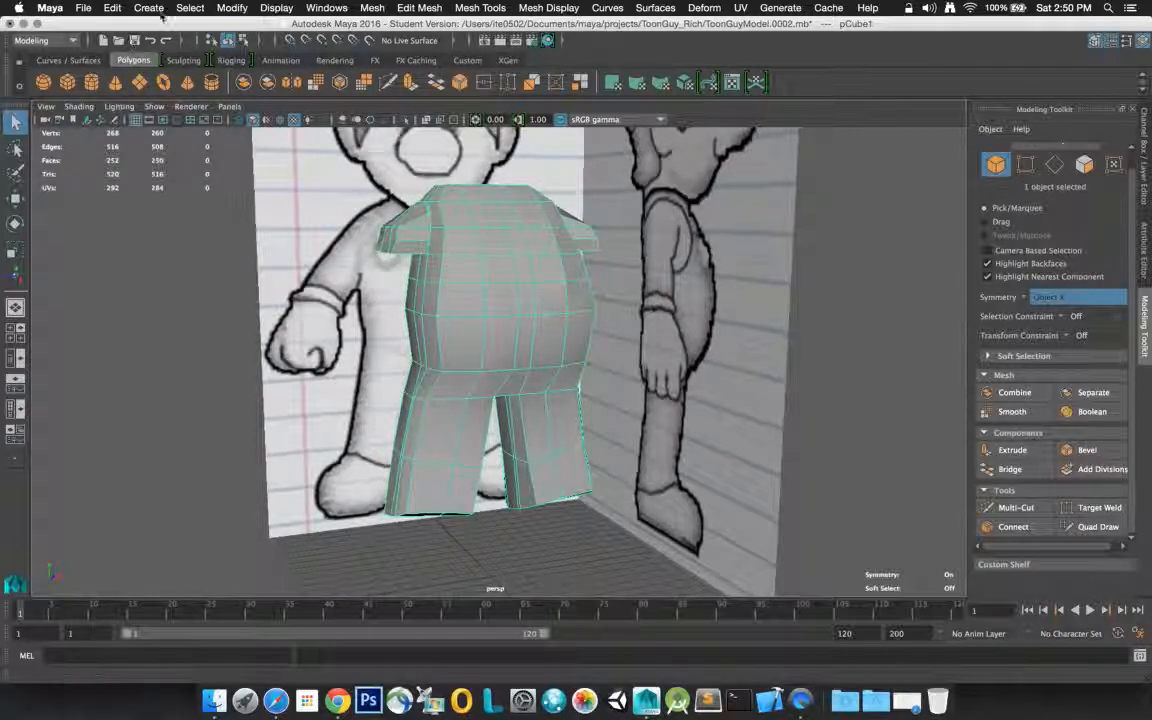
Save the scene as a new incremented version, continuing past the student version notice
{"action": "left_click", "coordinate": [84, 8]}
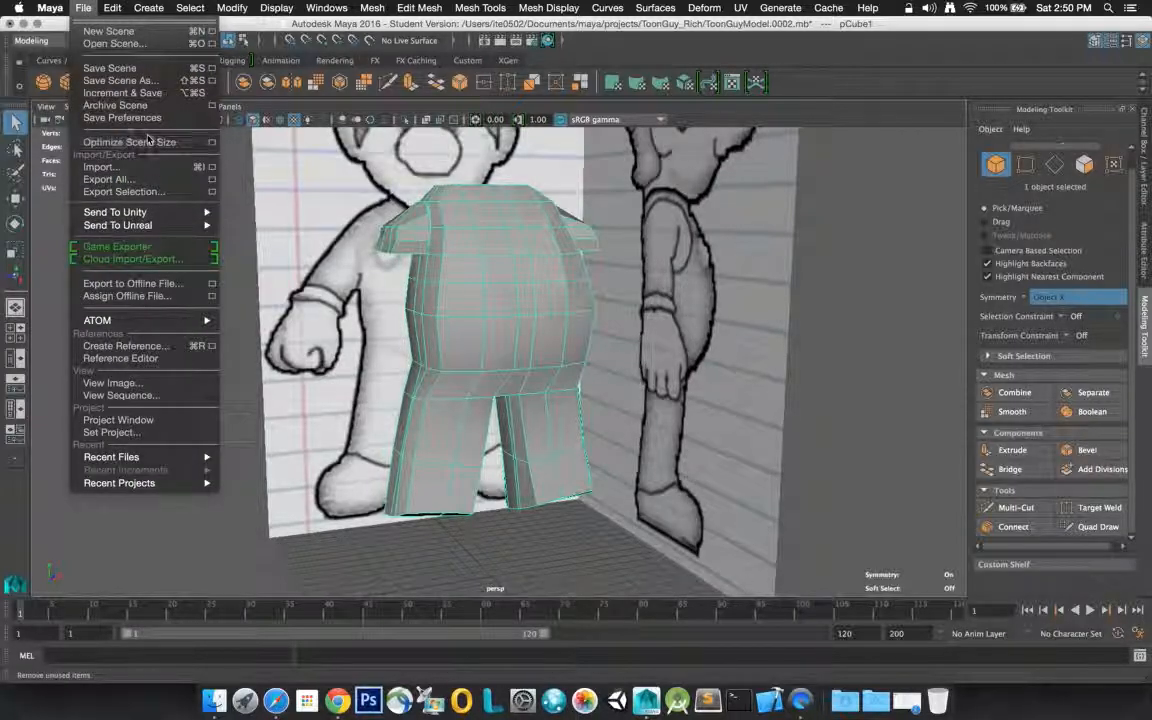
{"action": "left_click", "coordinate": [149, 93]}
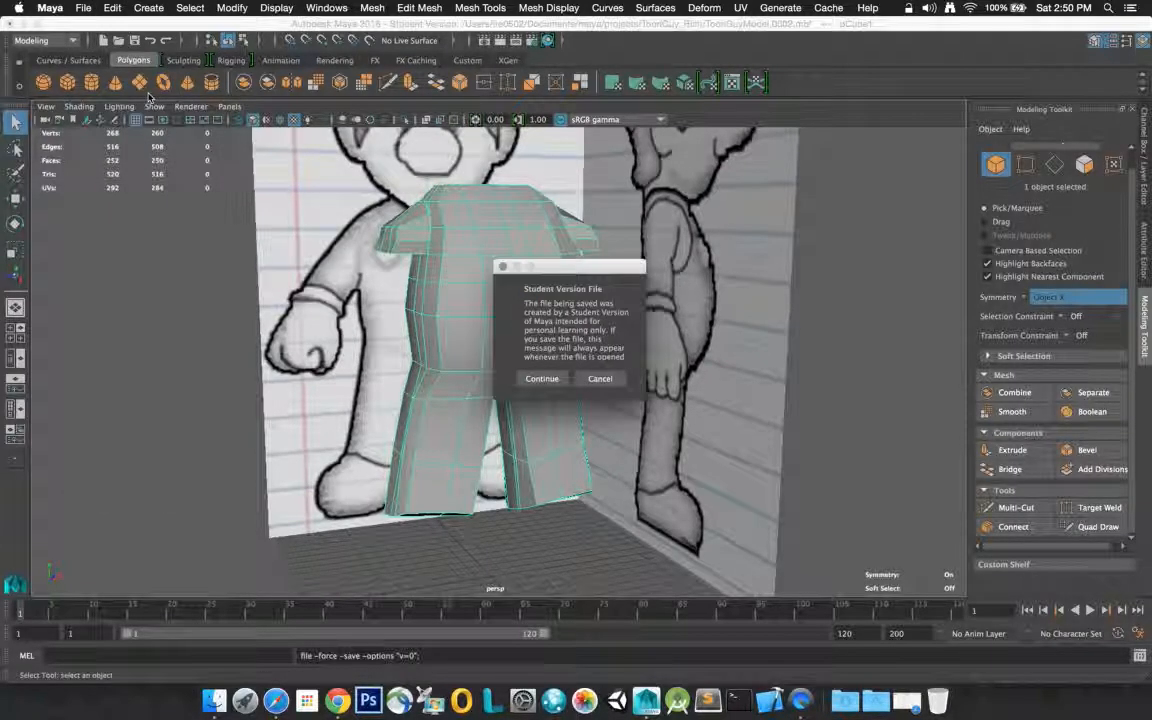
{"action": "left_click", "coordinate": [542, 379]}
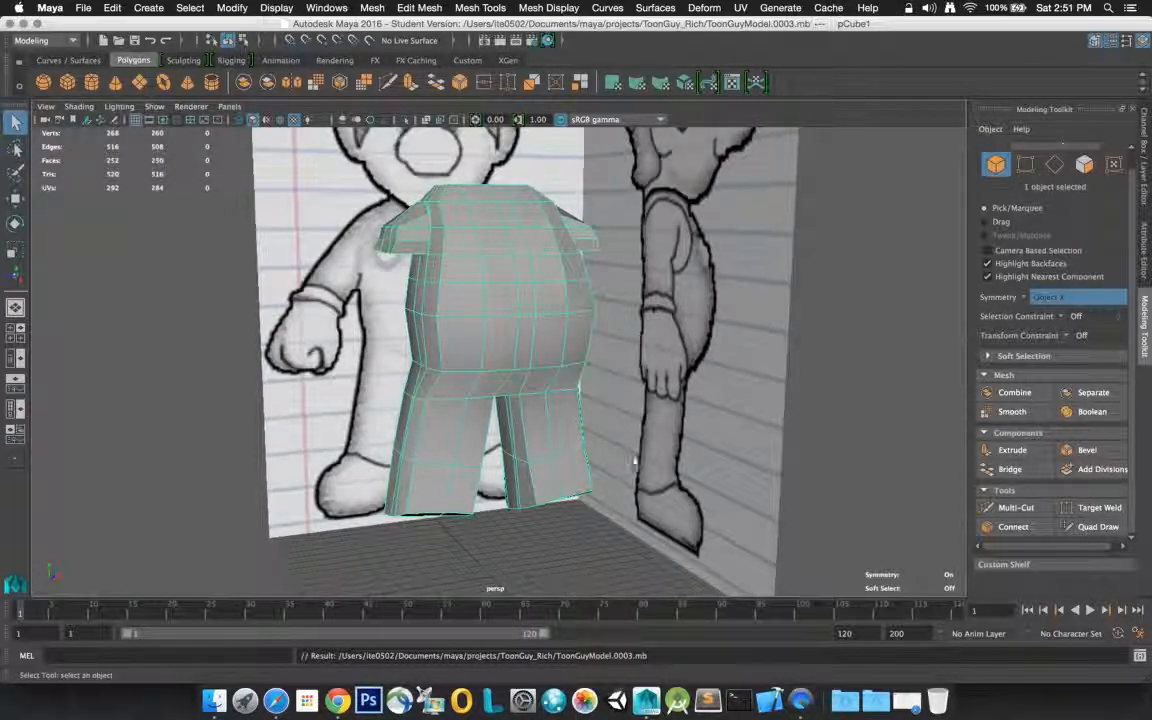